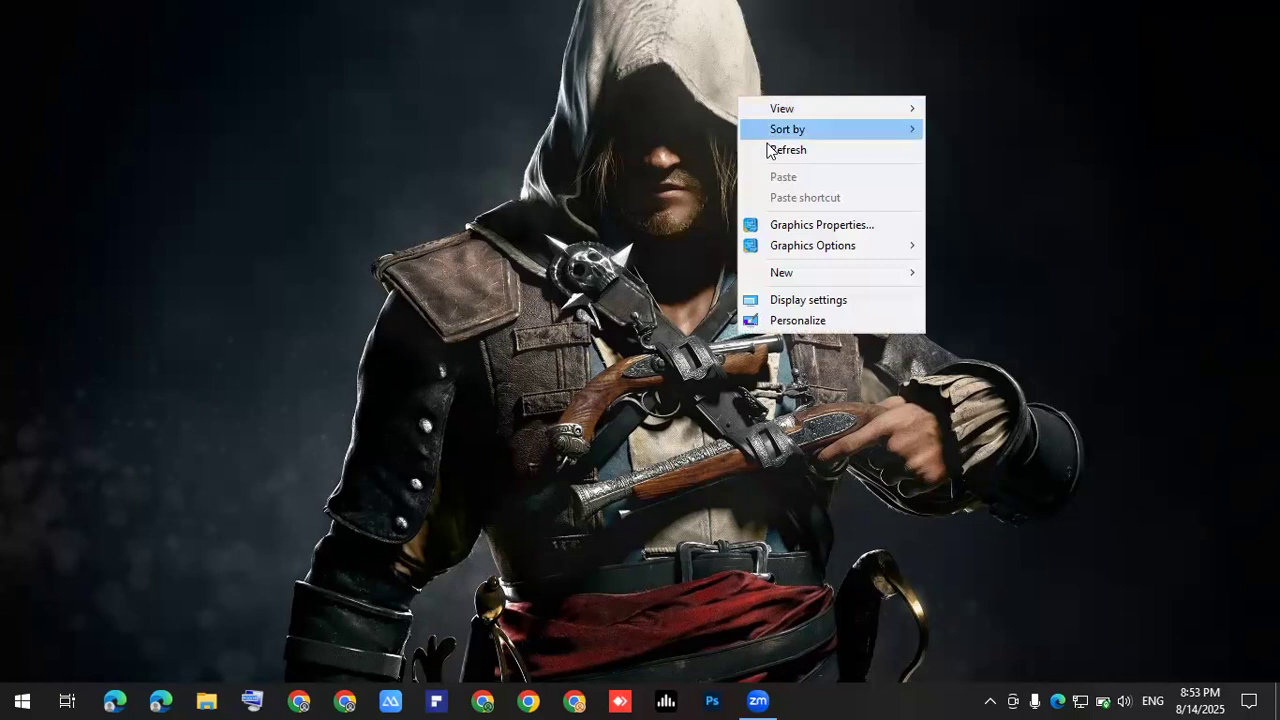
- Refresh the desktop from its right-click menu
left_click(772, 150)
right_click(600, 338)
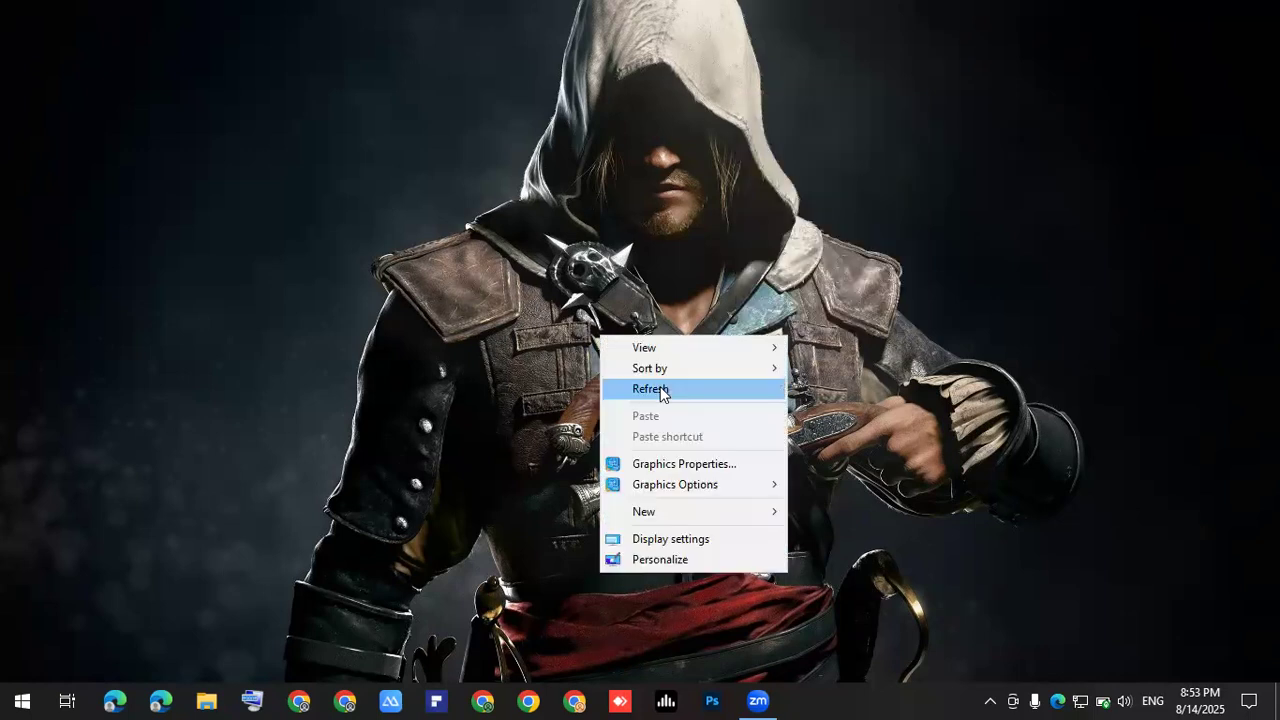
left_click(660, 389)
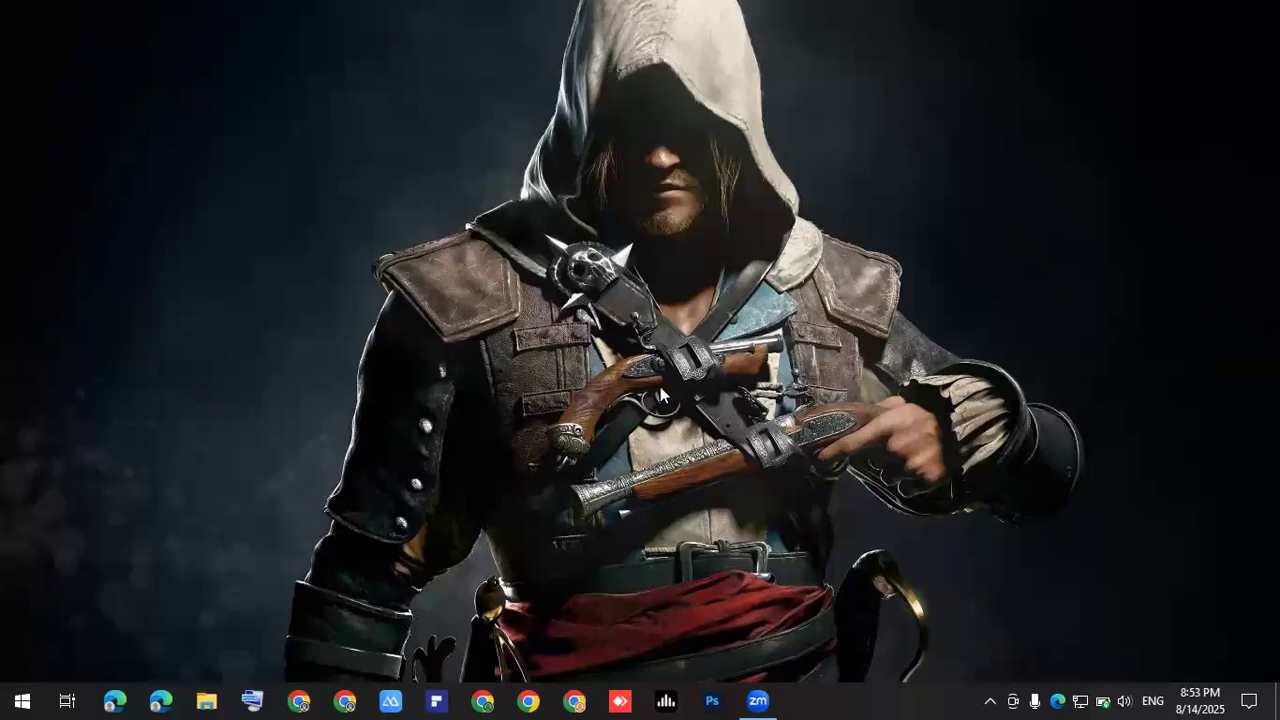
- Launch Word 2016 from the Start search and create a blank document
left_click(22, 698)
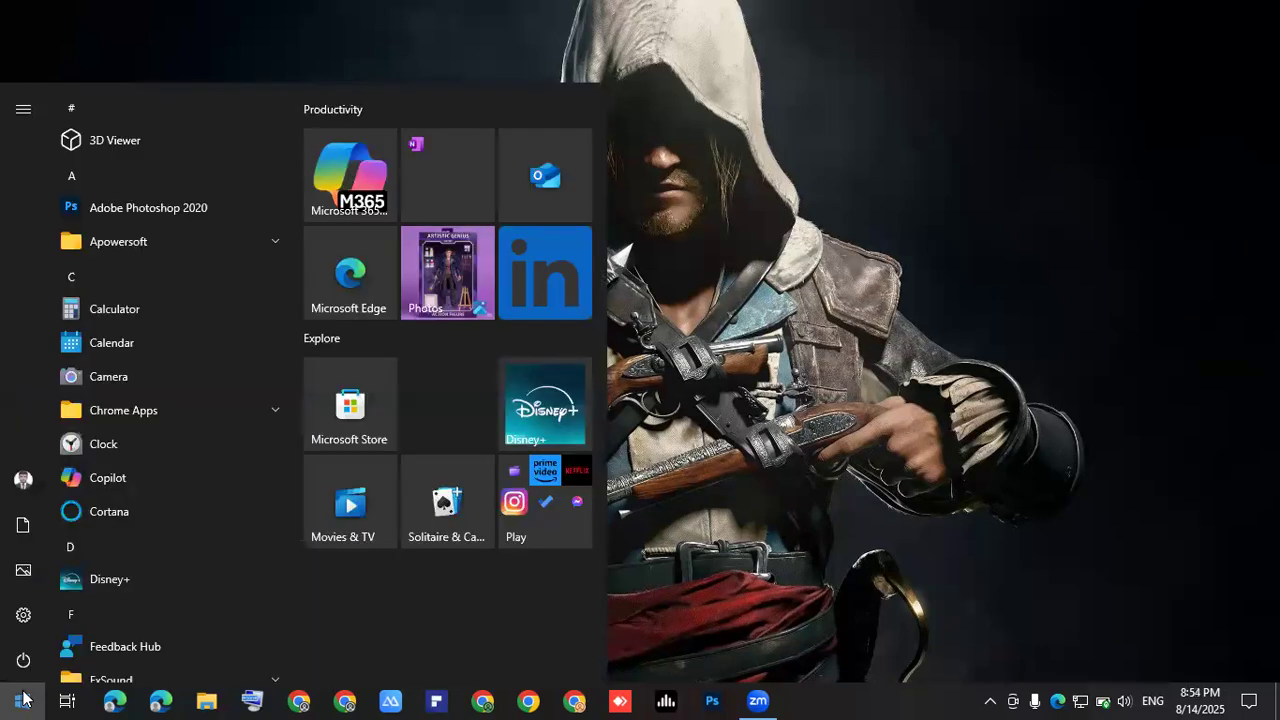
type("word")
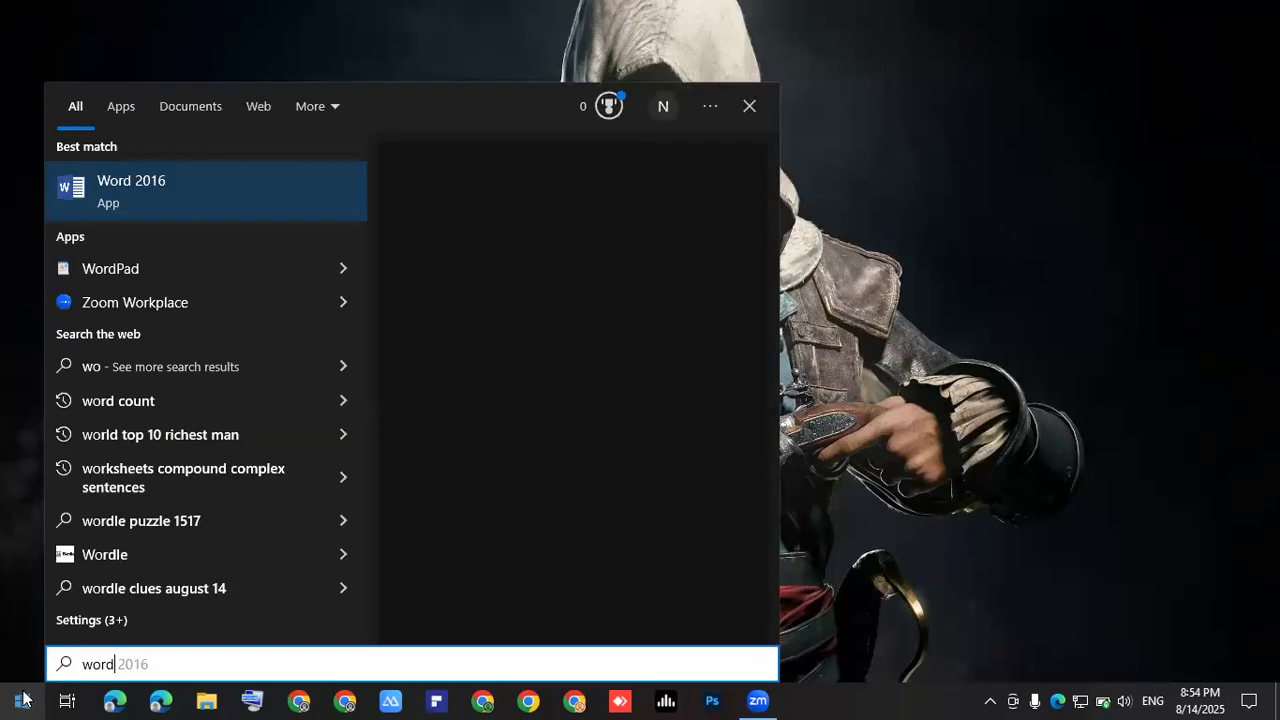
key("Return")
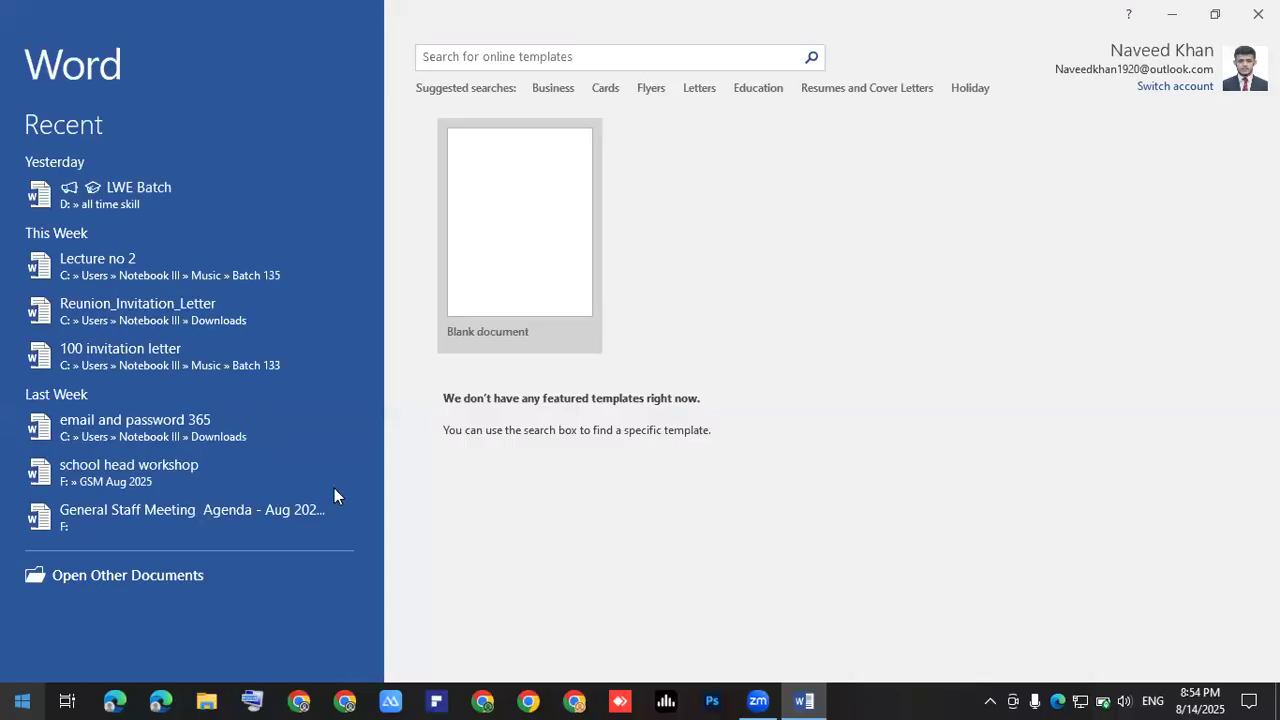
left_click(542, 247)
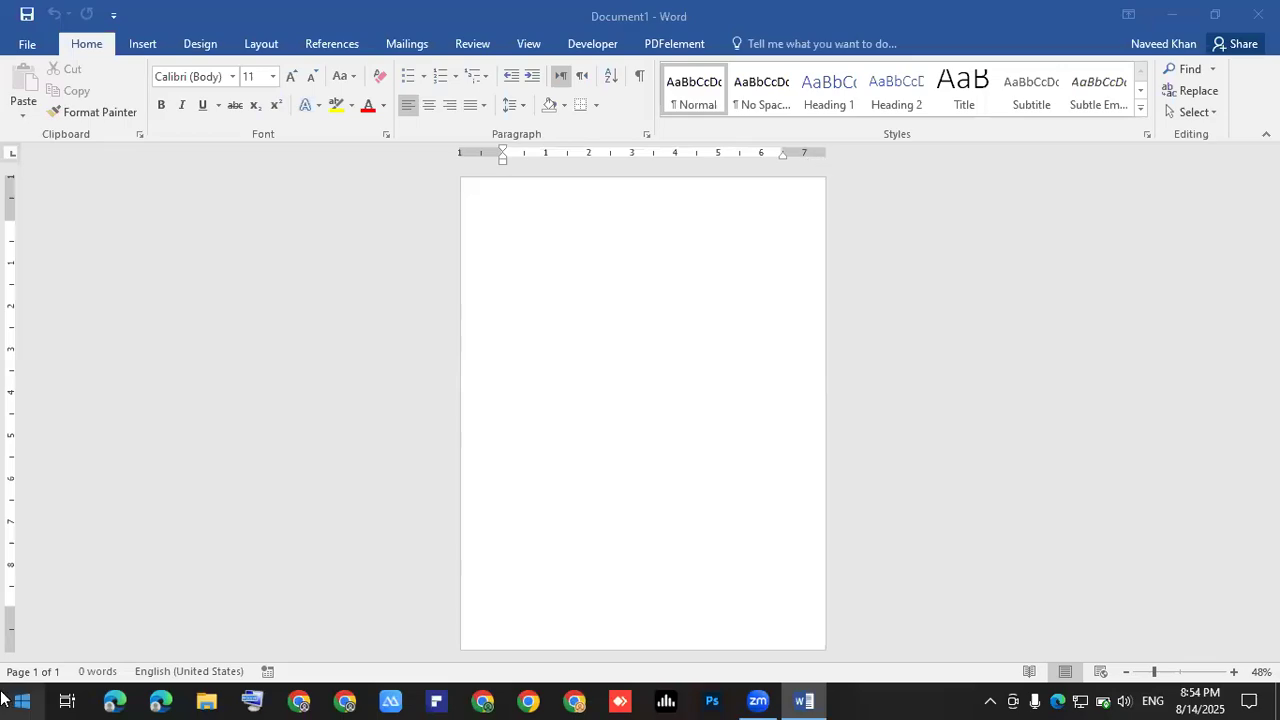
left_click(112, 700)
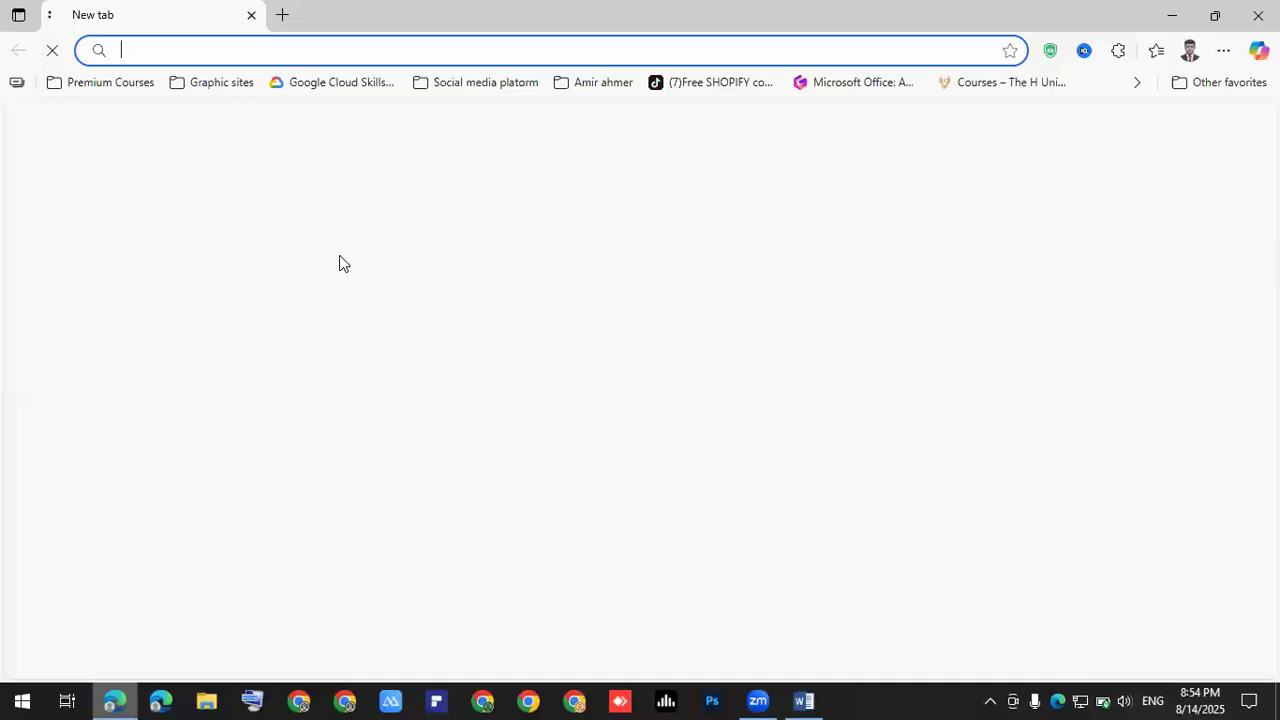
- Search Bing for 'get into pc' and open the first Get Into PC video result
left_click(288, 47)
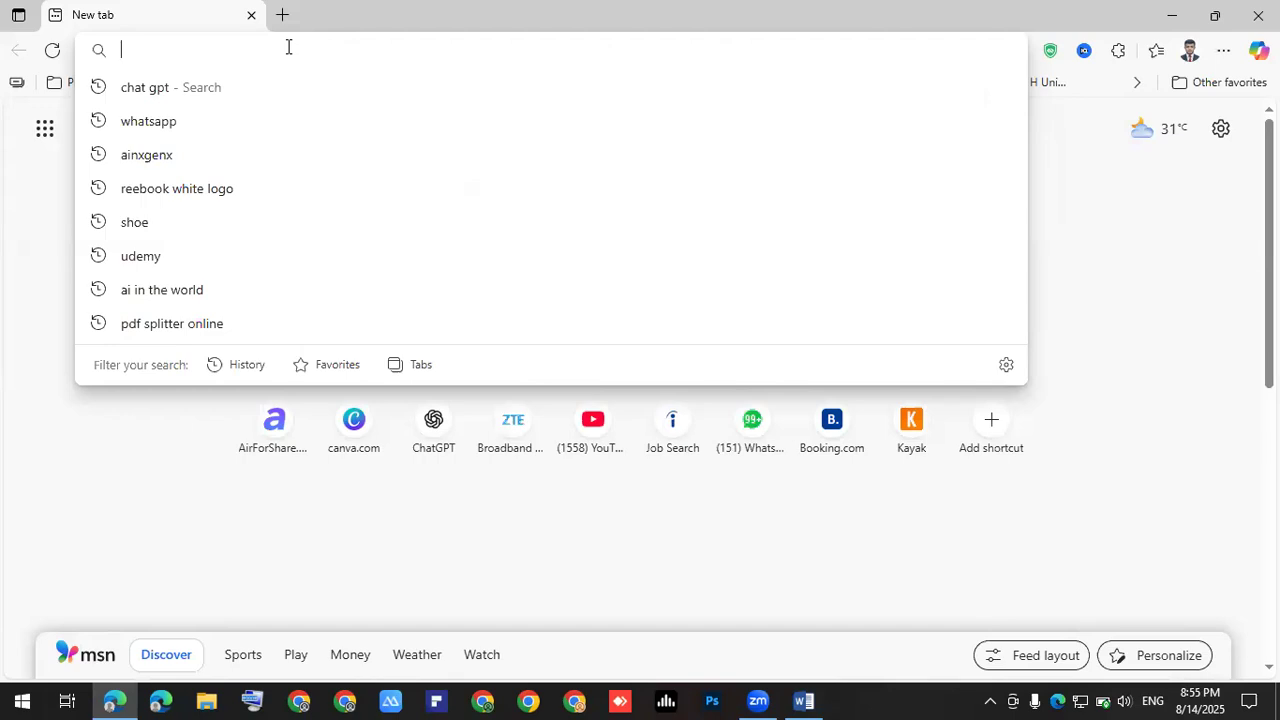
type("get ")
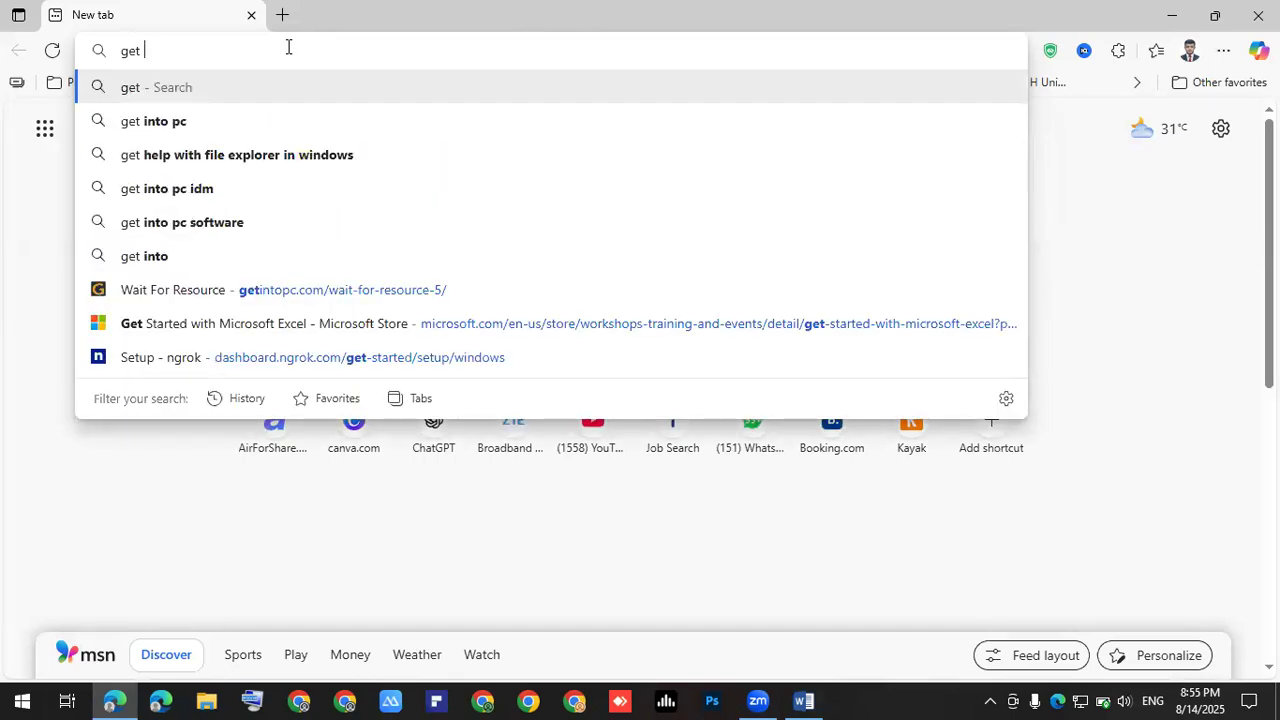
type("in")
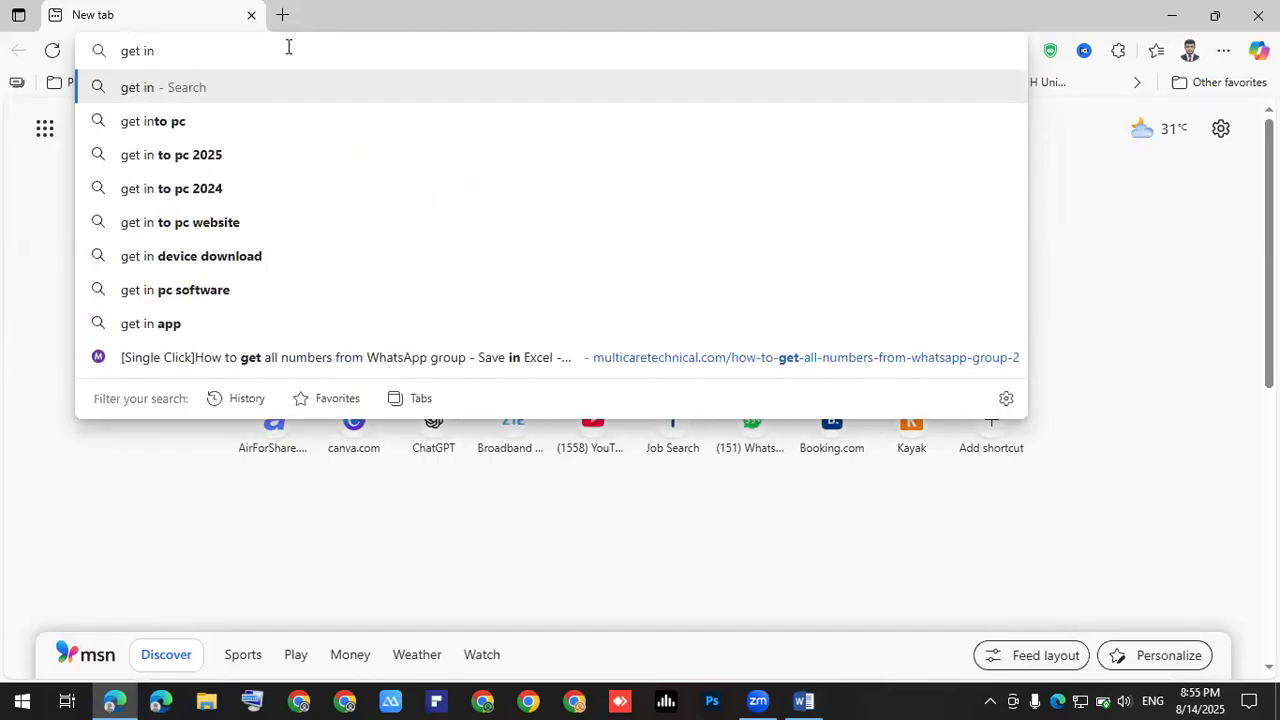
key("Down")
key("Return")
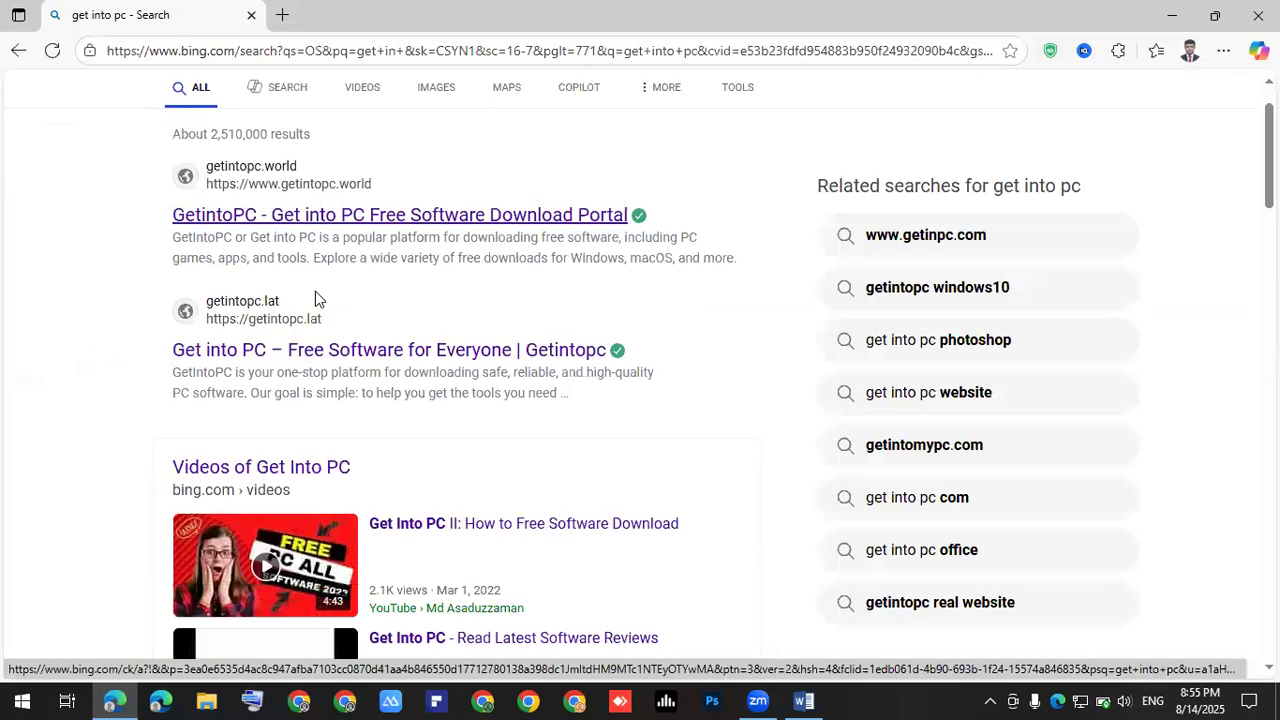
scroll(315, 297, "down", 2)
scroll(316, 298, "down", 2)
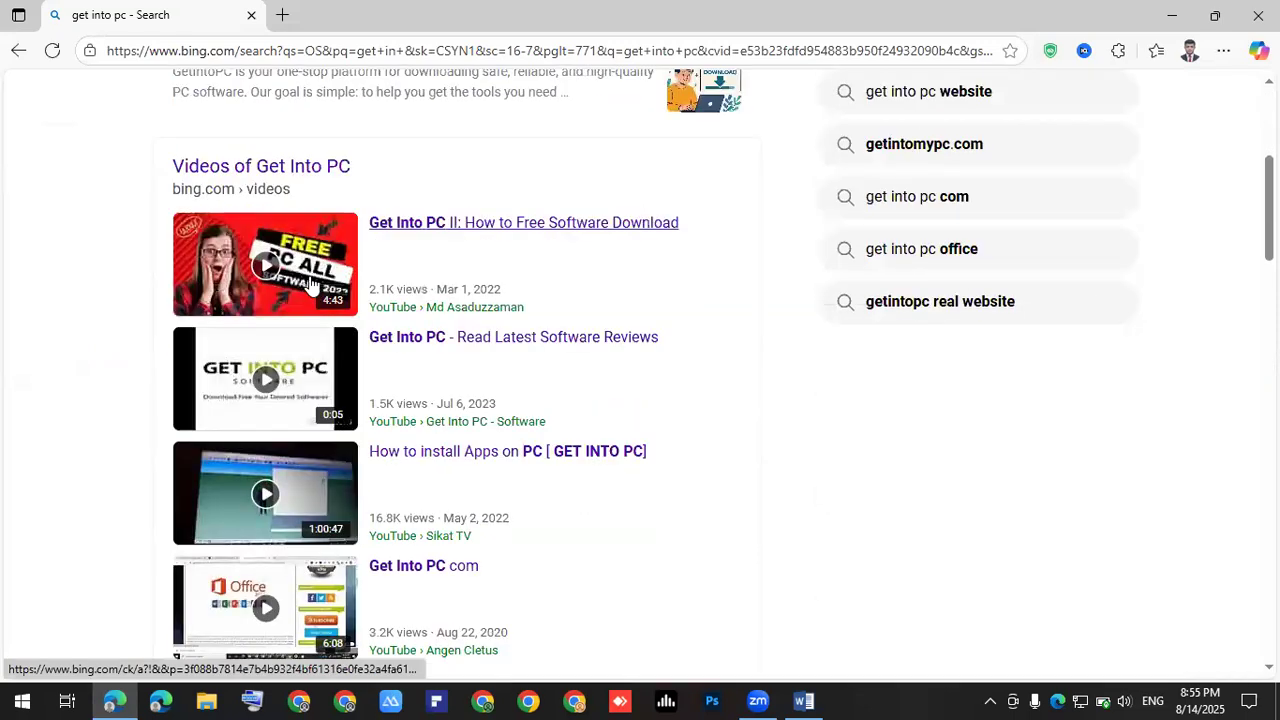
left_click(311, 285)
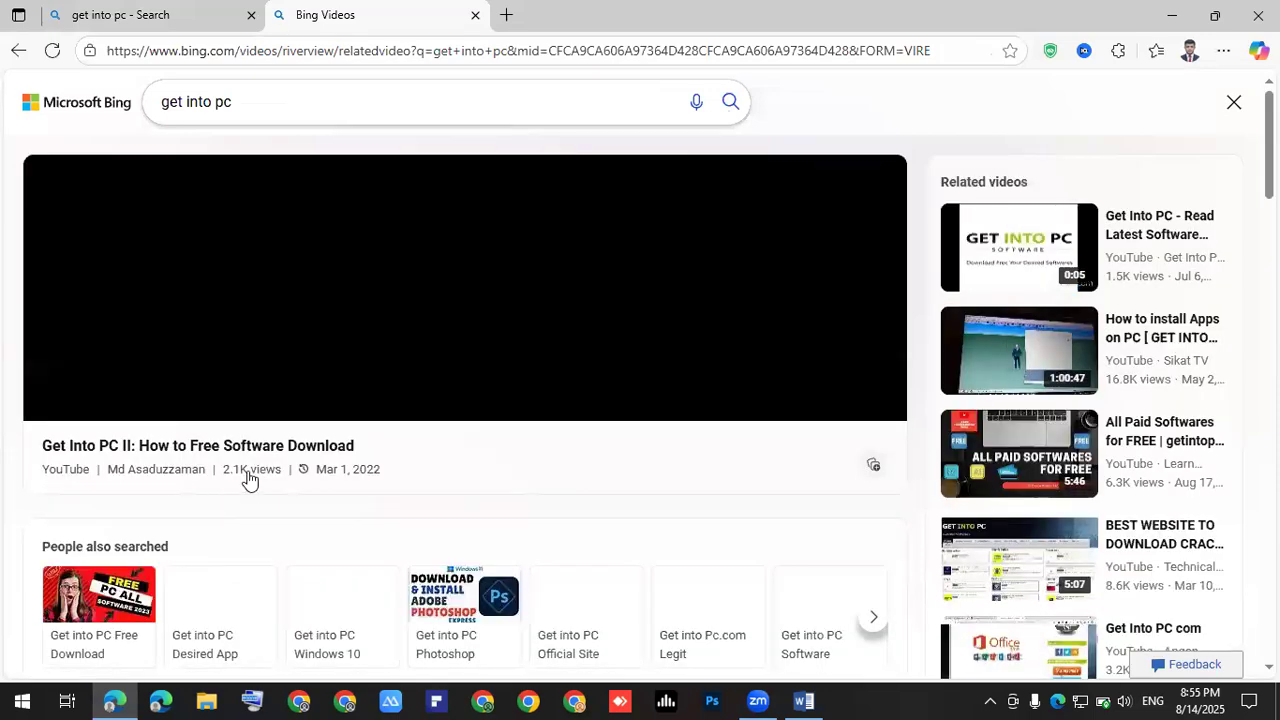
- Open the 'Get into PC Photoshop' related search and its first install video
scroll(255, 466, "down", 3)
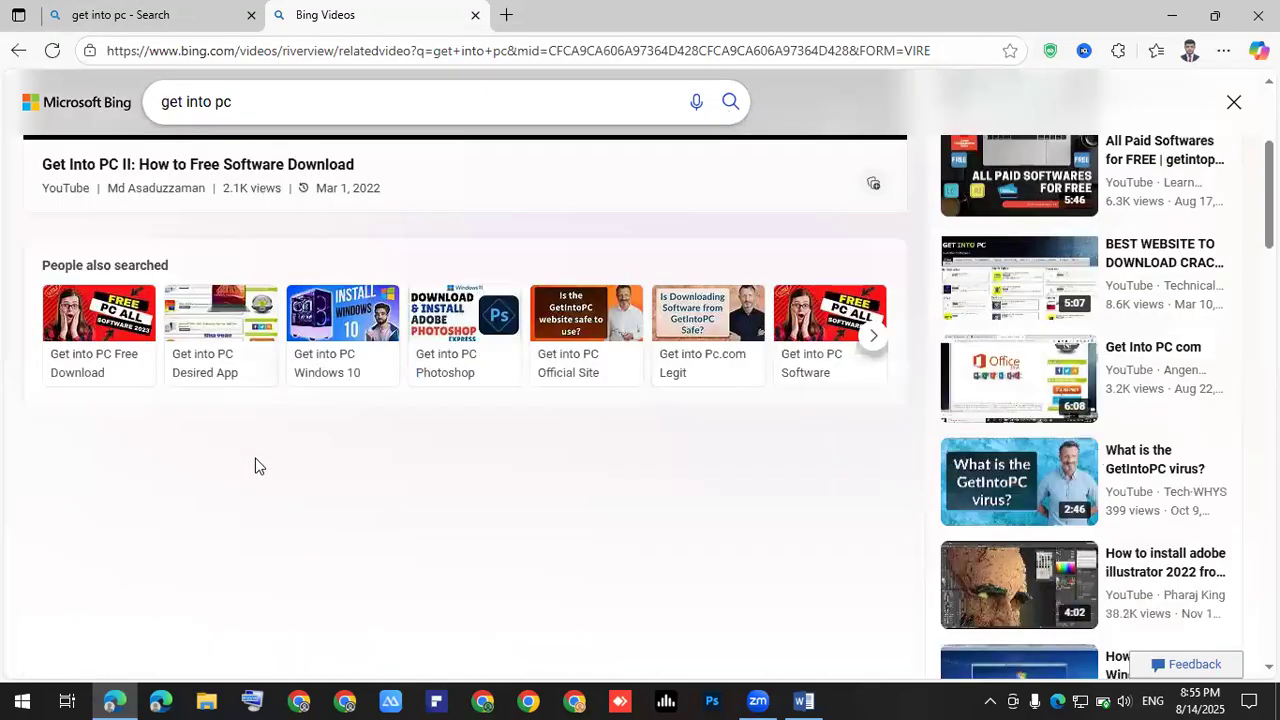
scroll(223, 451, "up", 2)
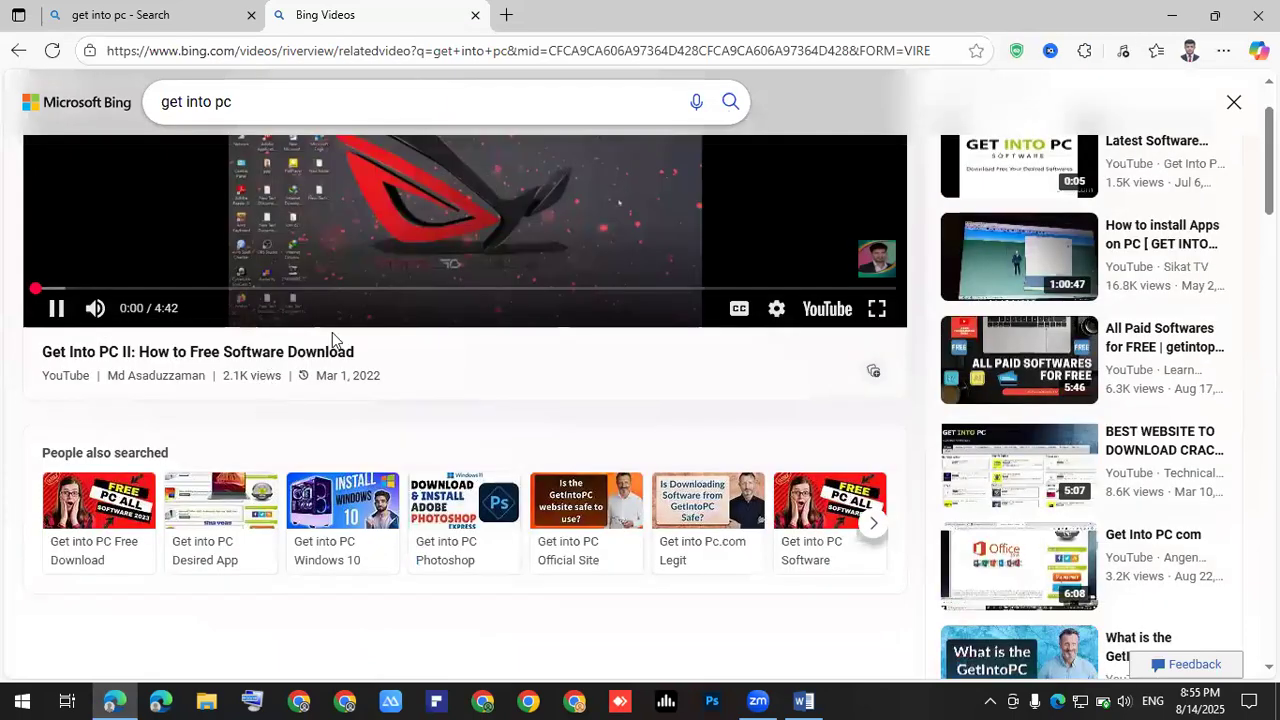
scroll(322, 288, "up", 1)
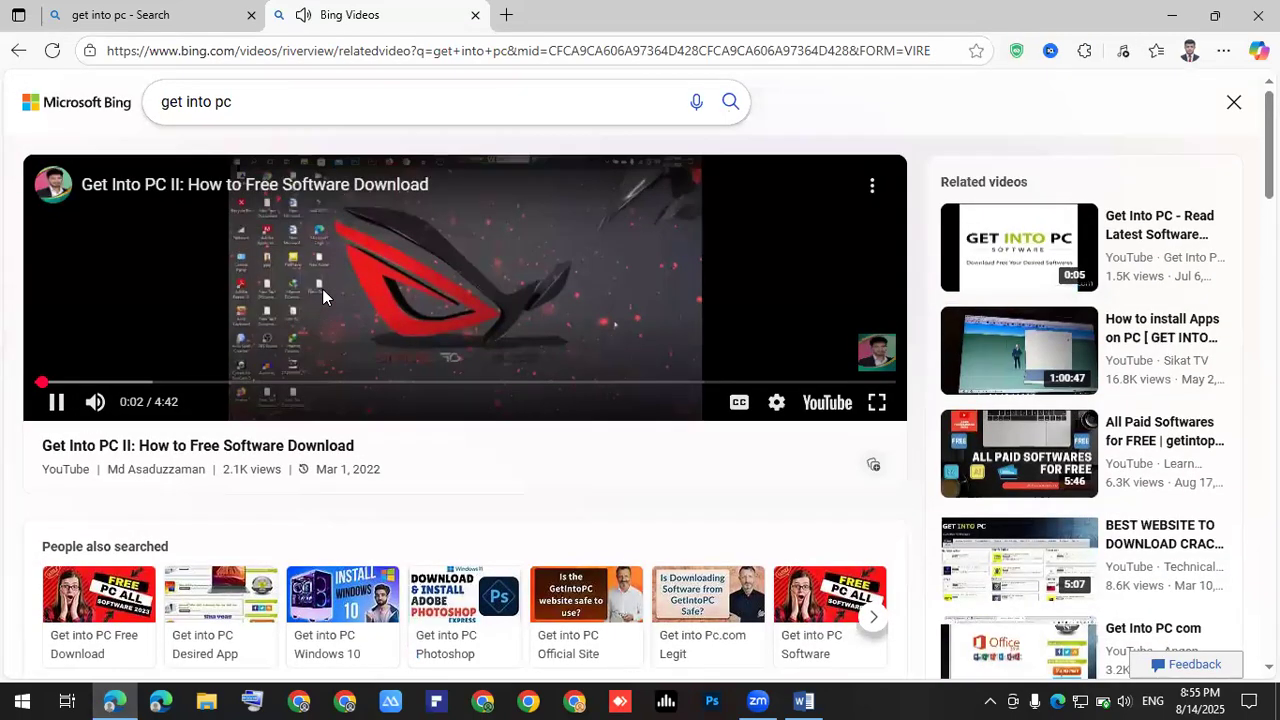
scroll(248, 493, "down", 3)
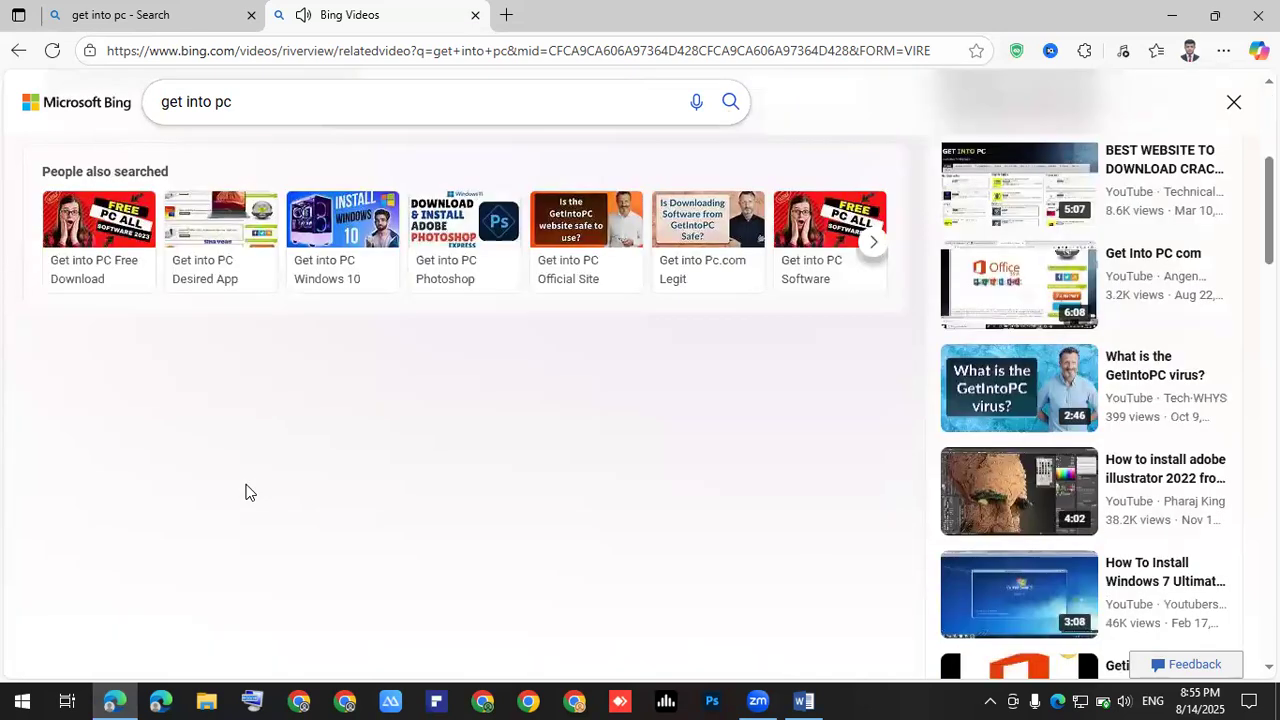
left_click(454, 245)
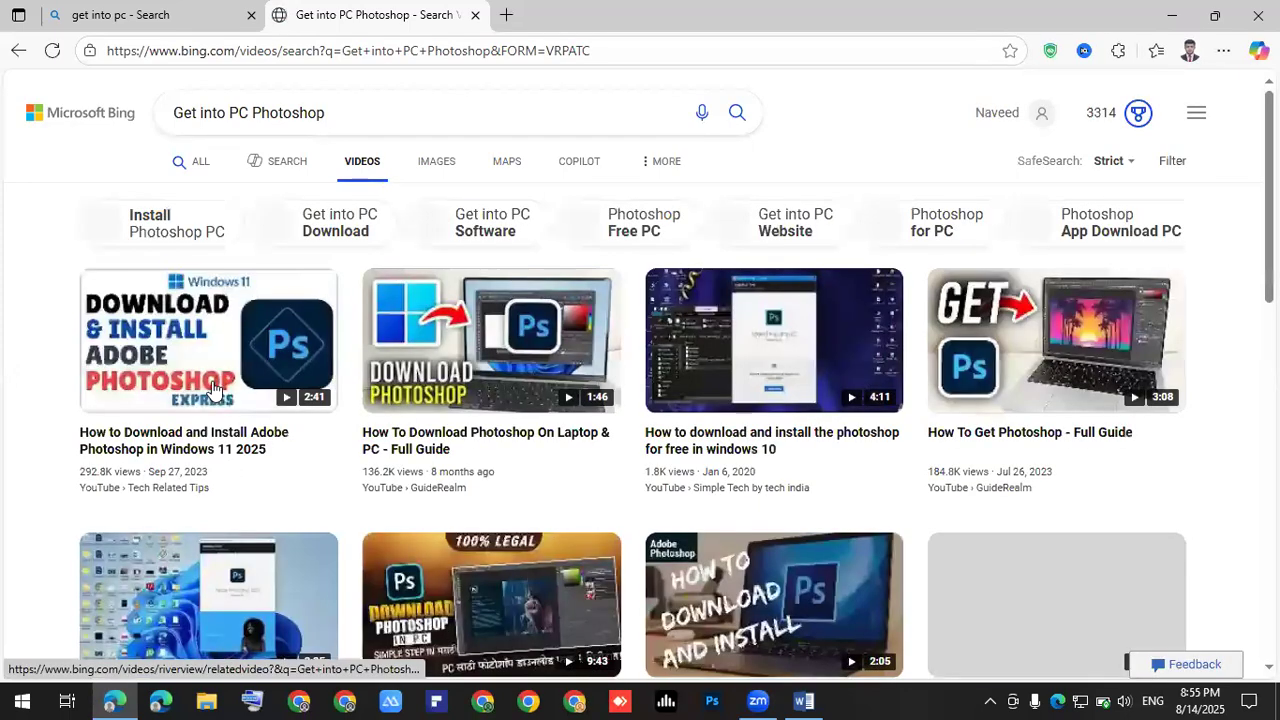
mouse_move(201, 371)
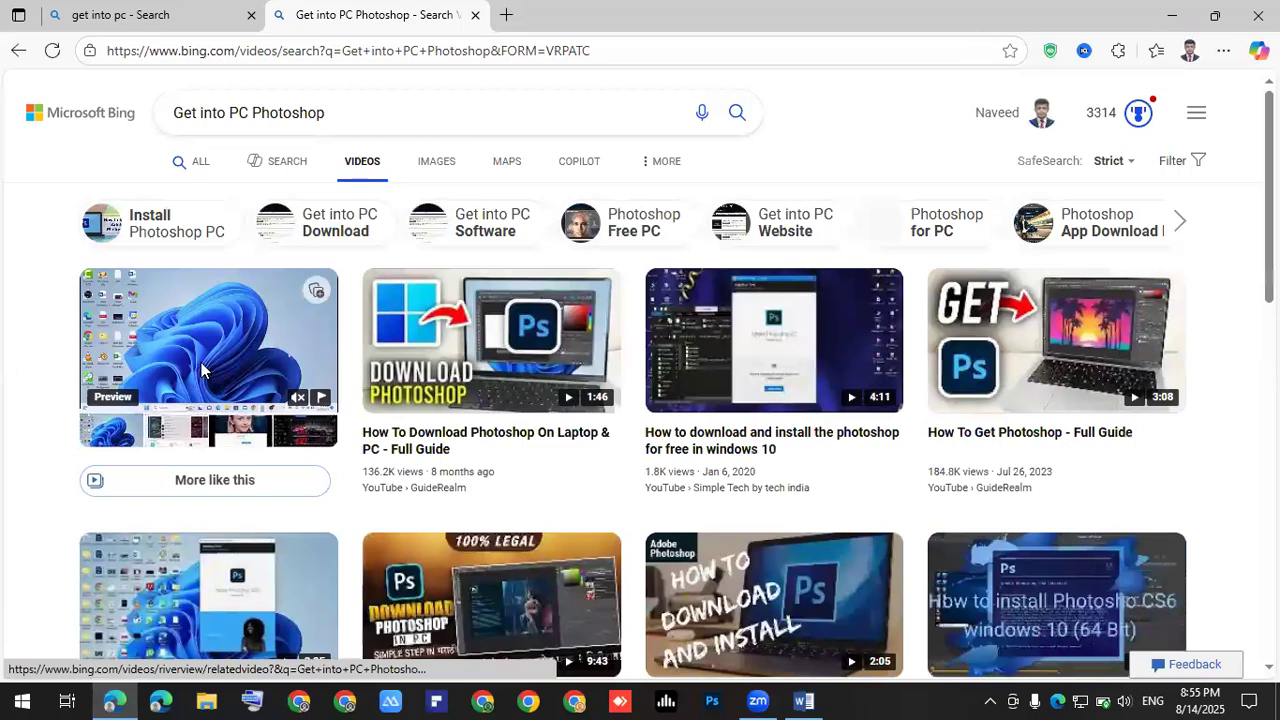
left_click(201, 371)
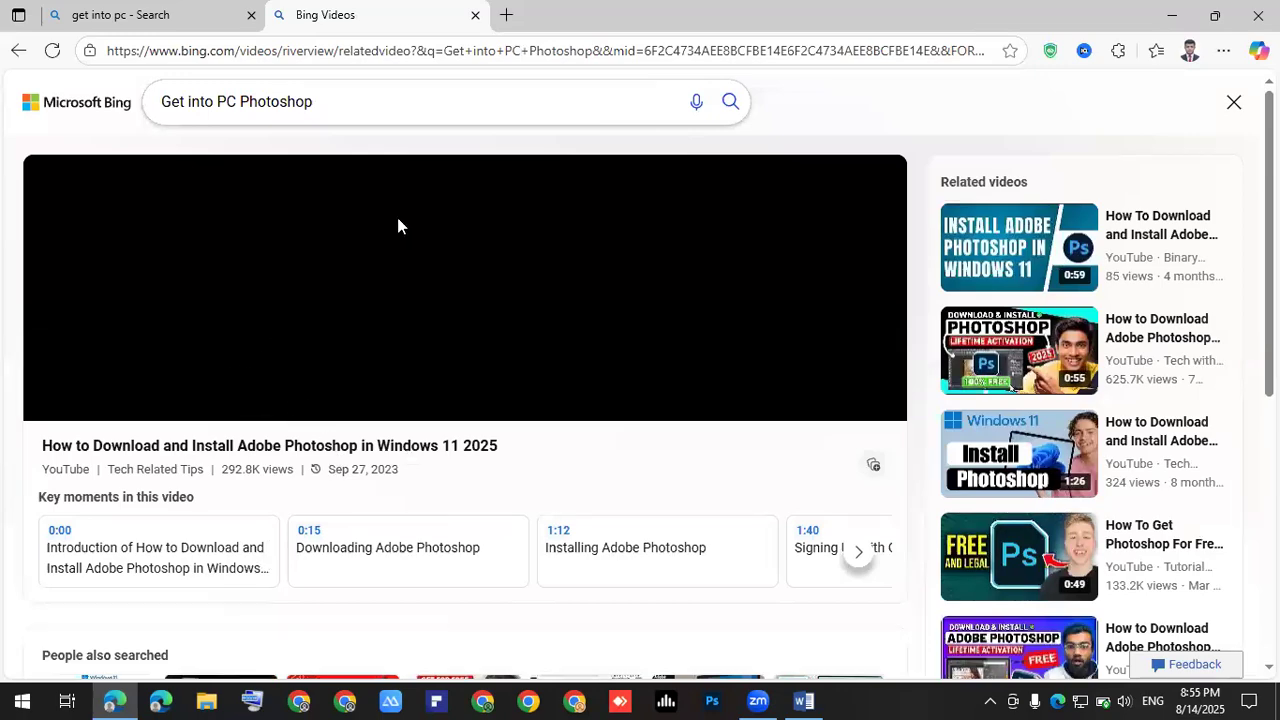
- Return to the get into pc search results tab
scroll(405, 297, "down", 3)
scroll(371, 360, "up", 3)
scroll(371, 360, "down", 4)
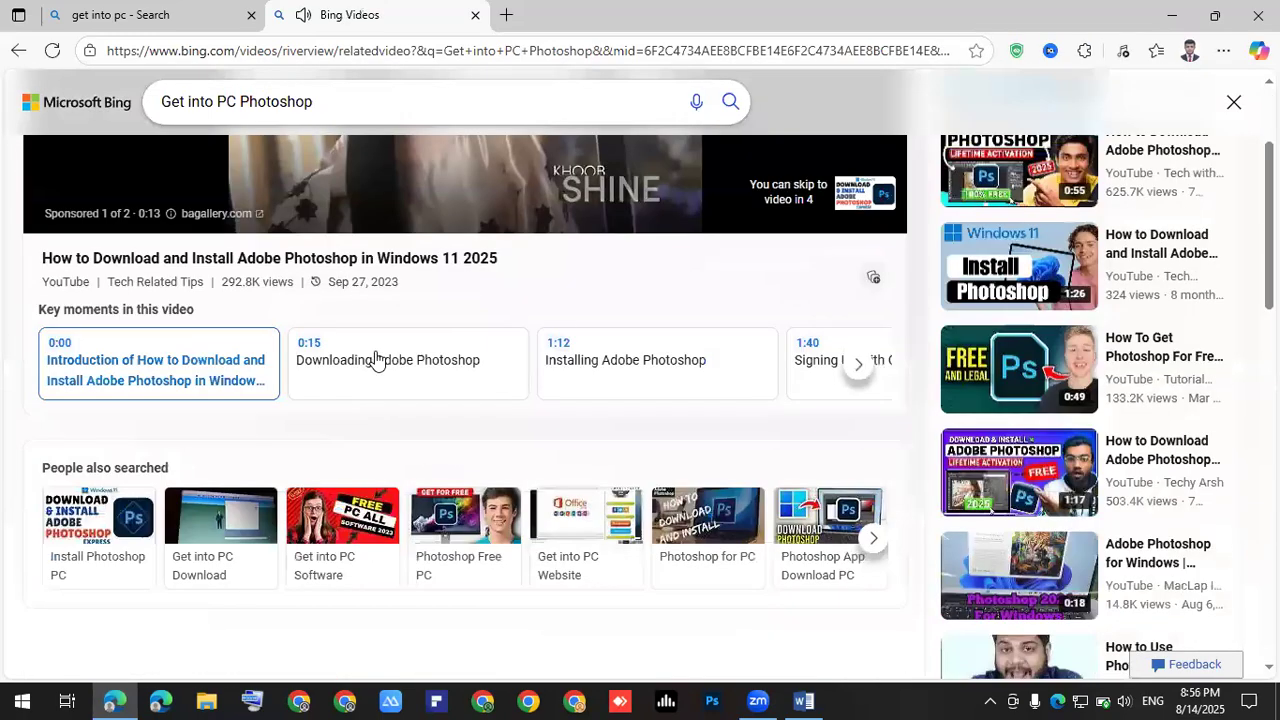
scroll(363, 371, "up", 4)
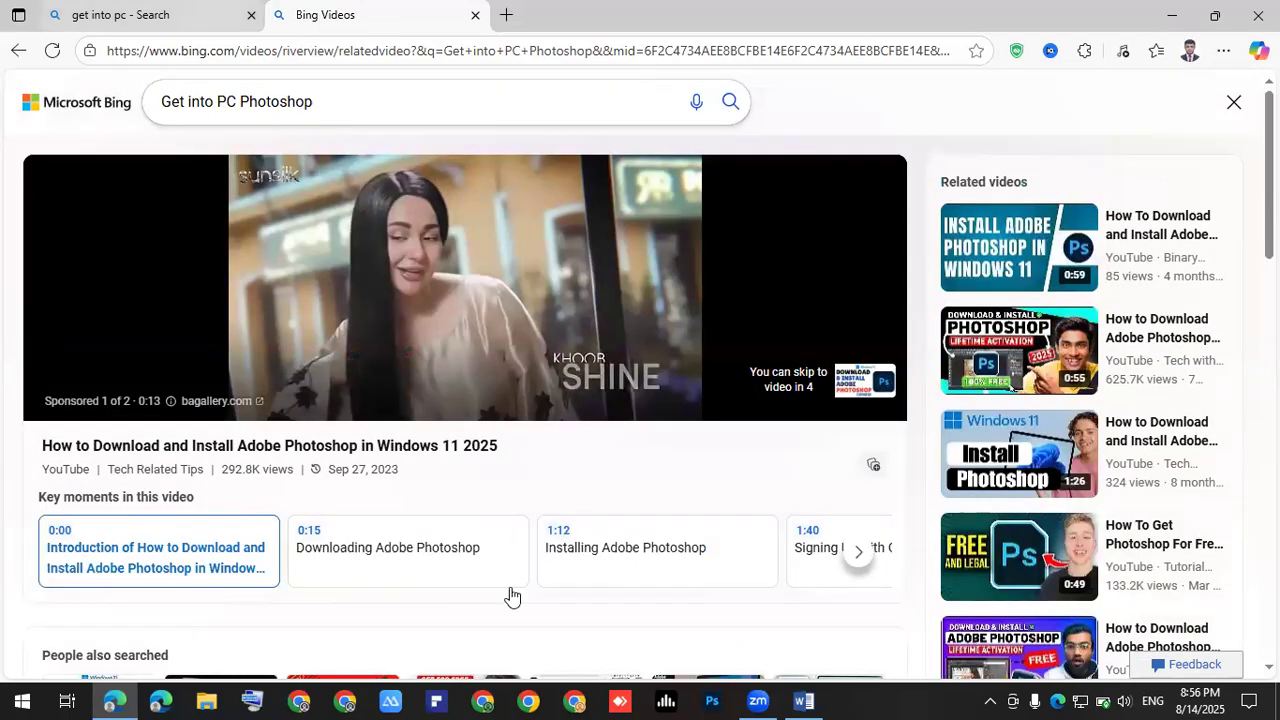
key("ctrl+Tab")
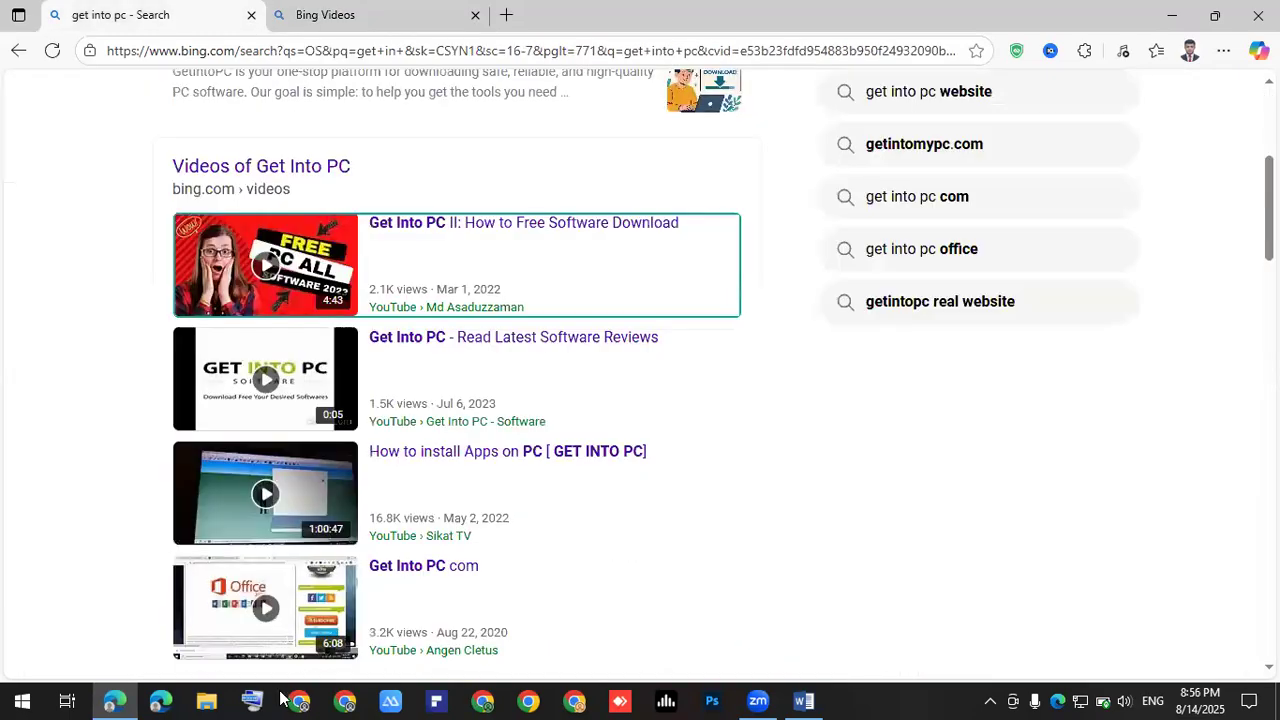
left_click(300, 700)
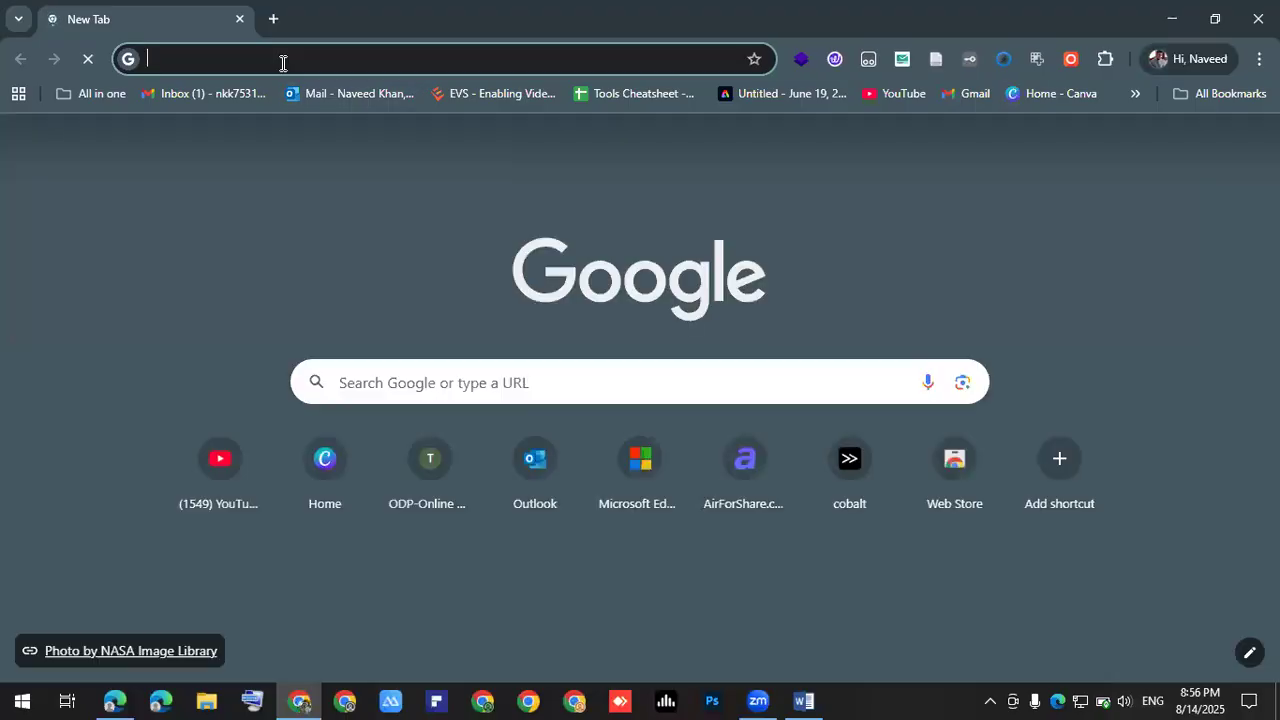
- Close the VPN tab, search Google for 'get into pc', and open getintopc.com
left_click(283, 63)
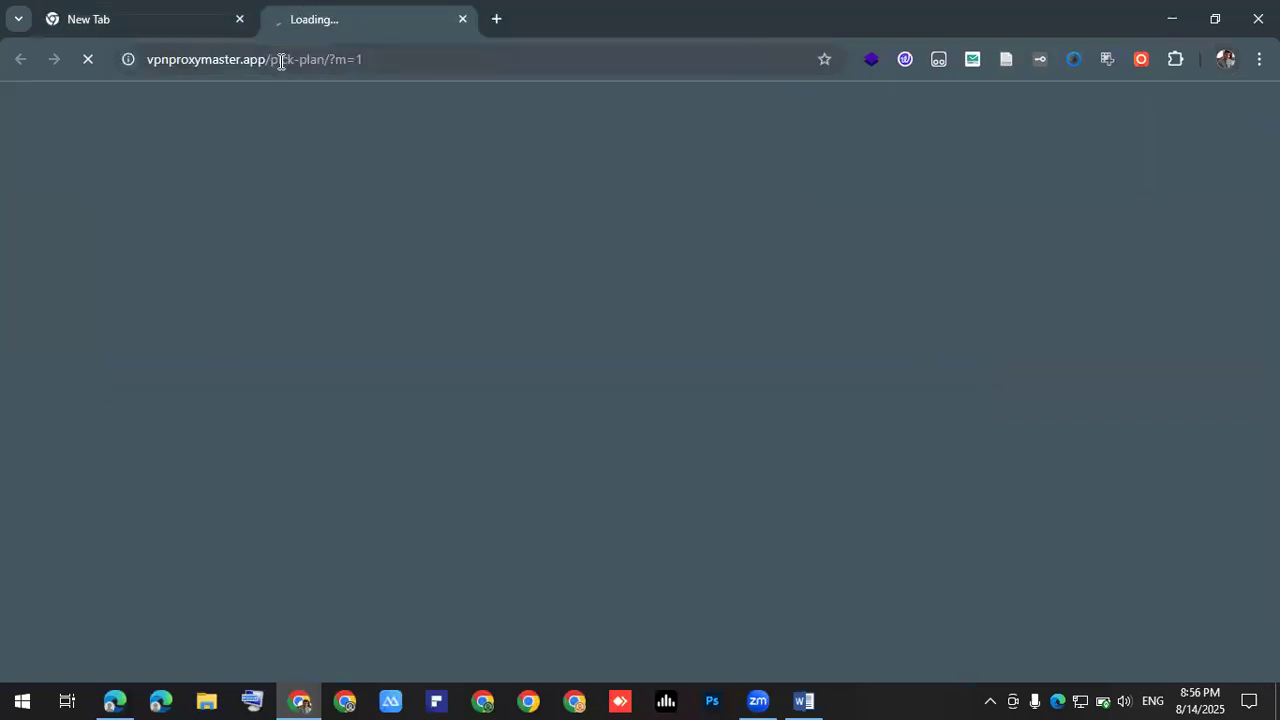
left_click(463, 18)
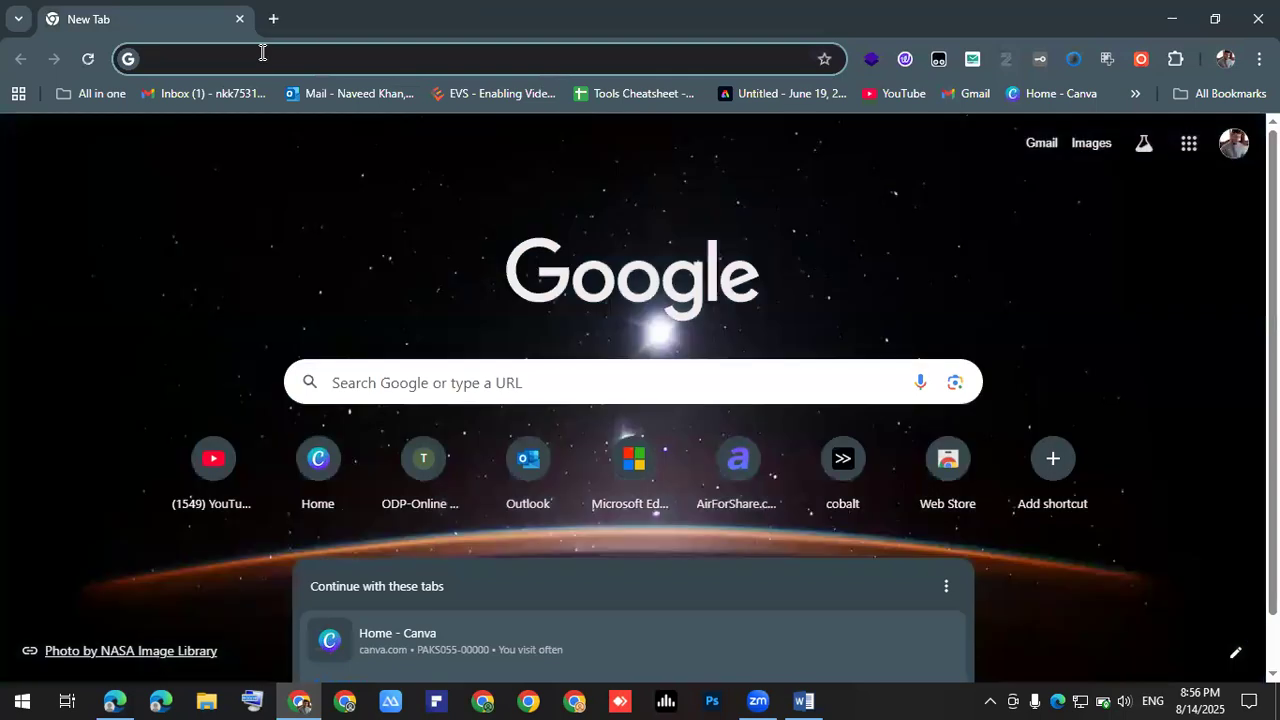
left_click(262, 52)
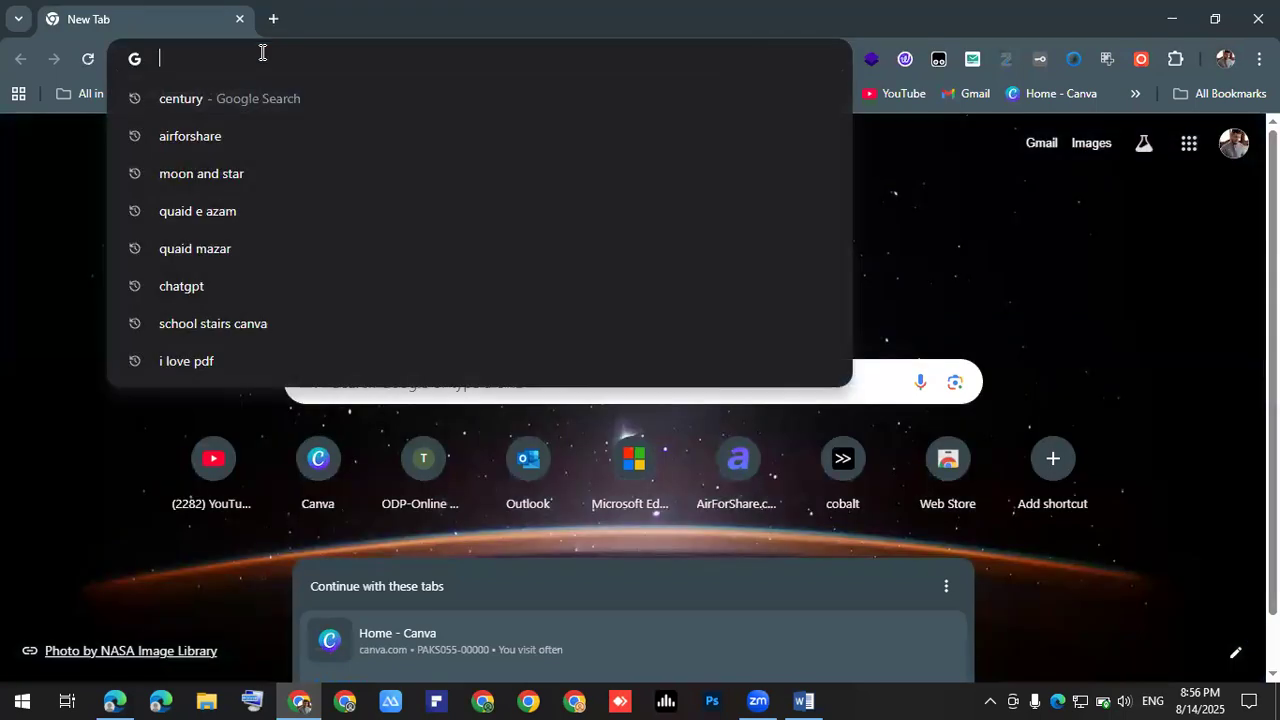
type("get into pc")
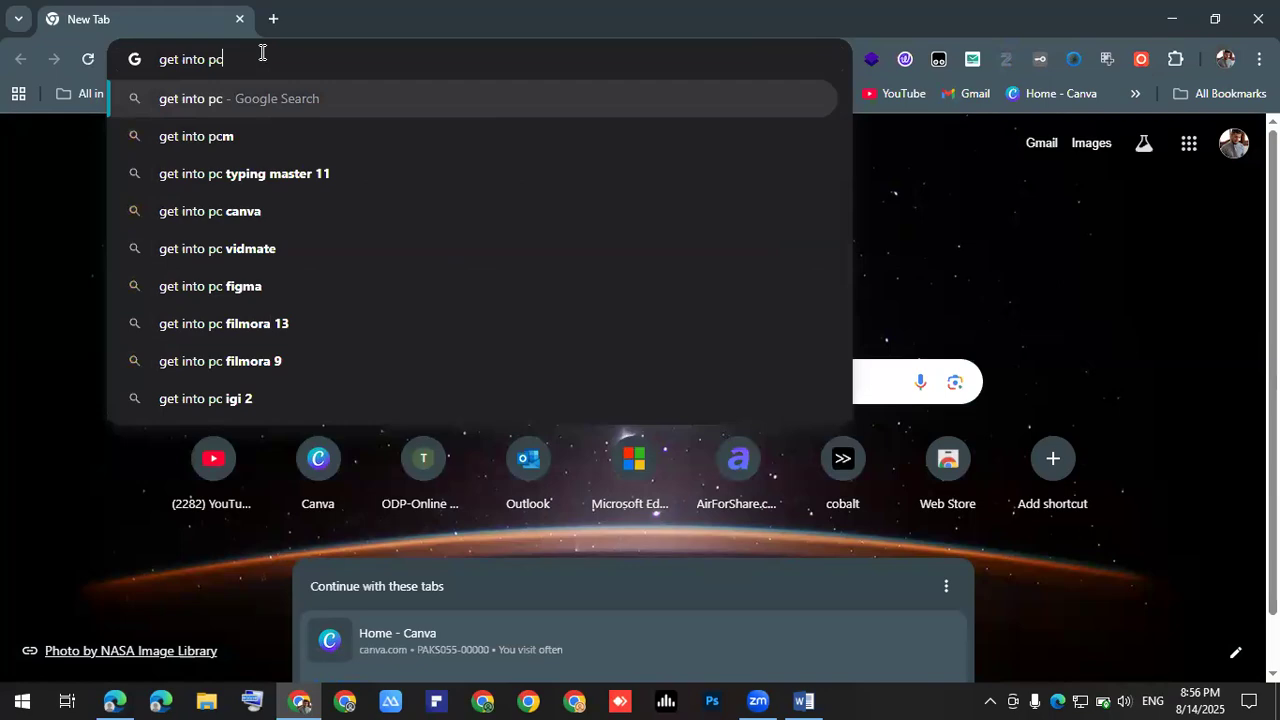
key("Return")
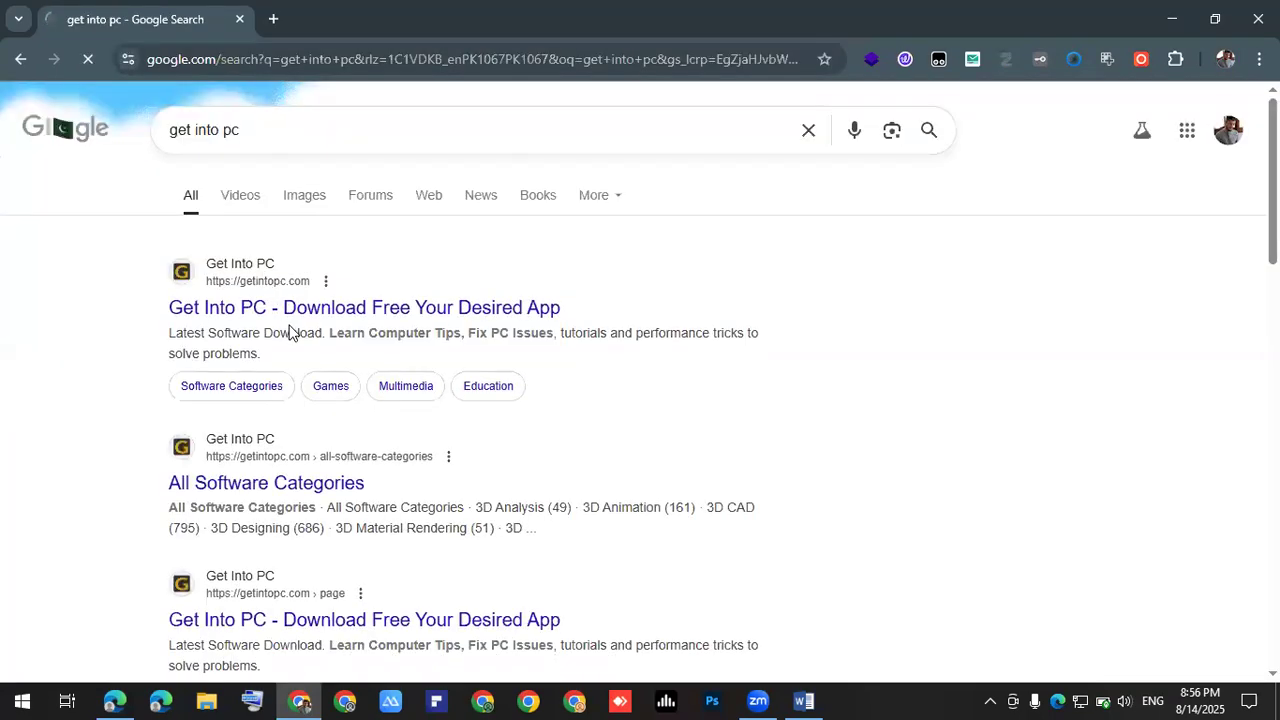
left_click(287, 313)
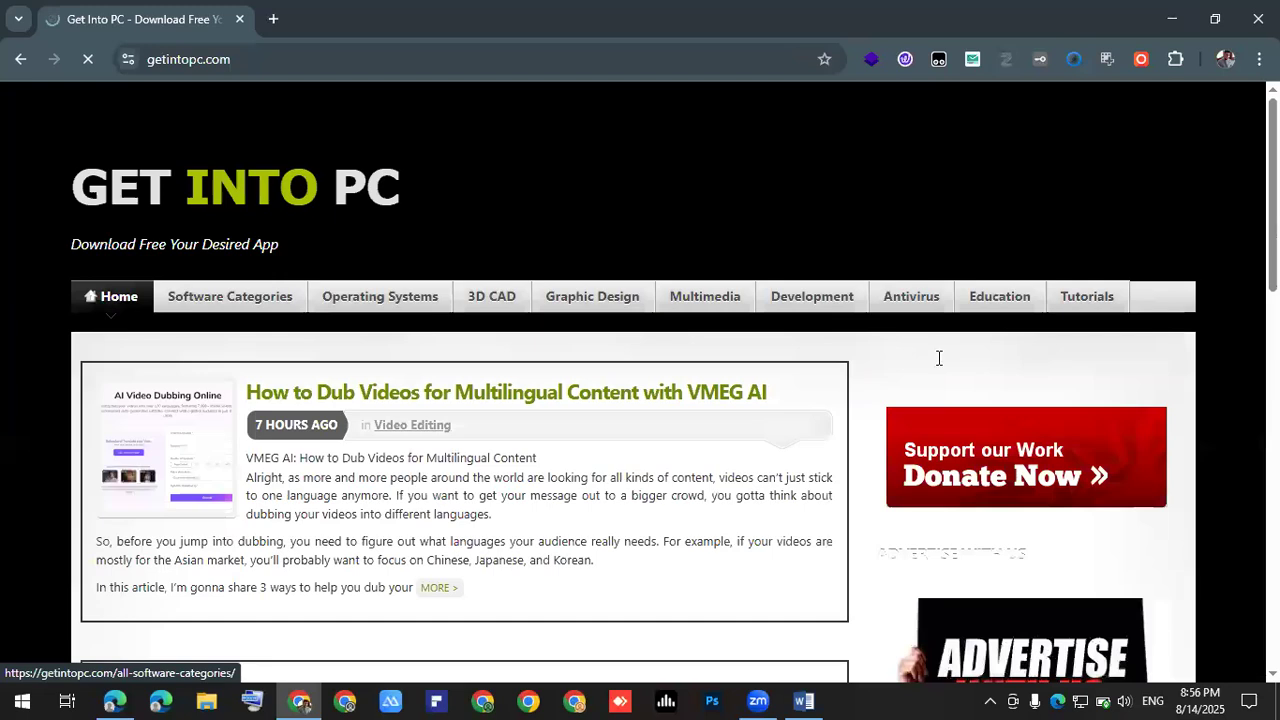
left_click(937, 364)
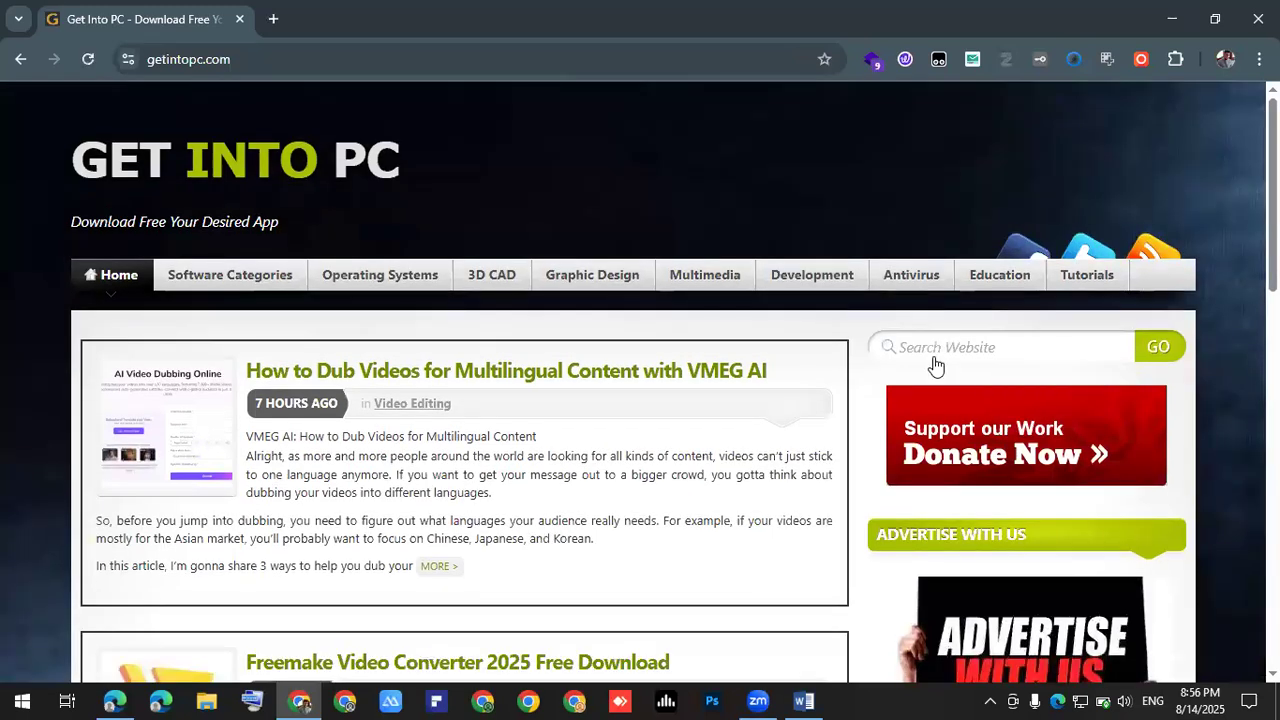
- Search the Get Into PC site for 'ms office for mac'
scroll(935, 365, "down", 5)
scroll(935, 365, "down", 5)
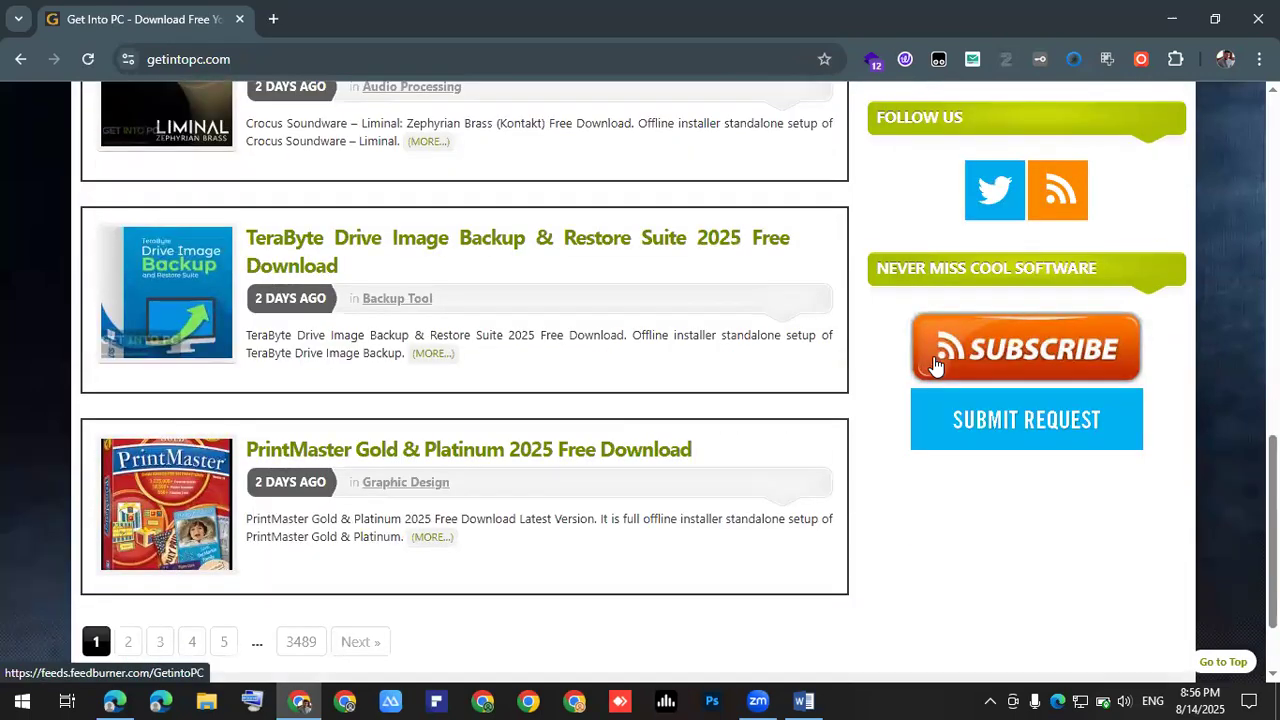
scroll(1000, 300, "up", 1)
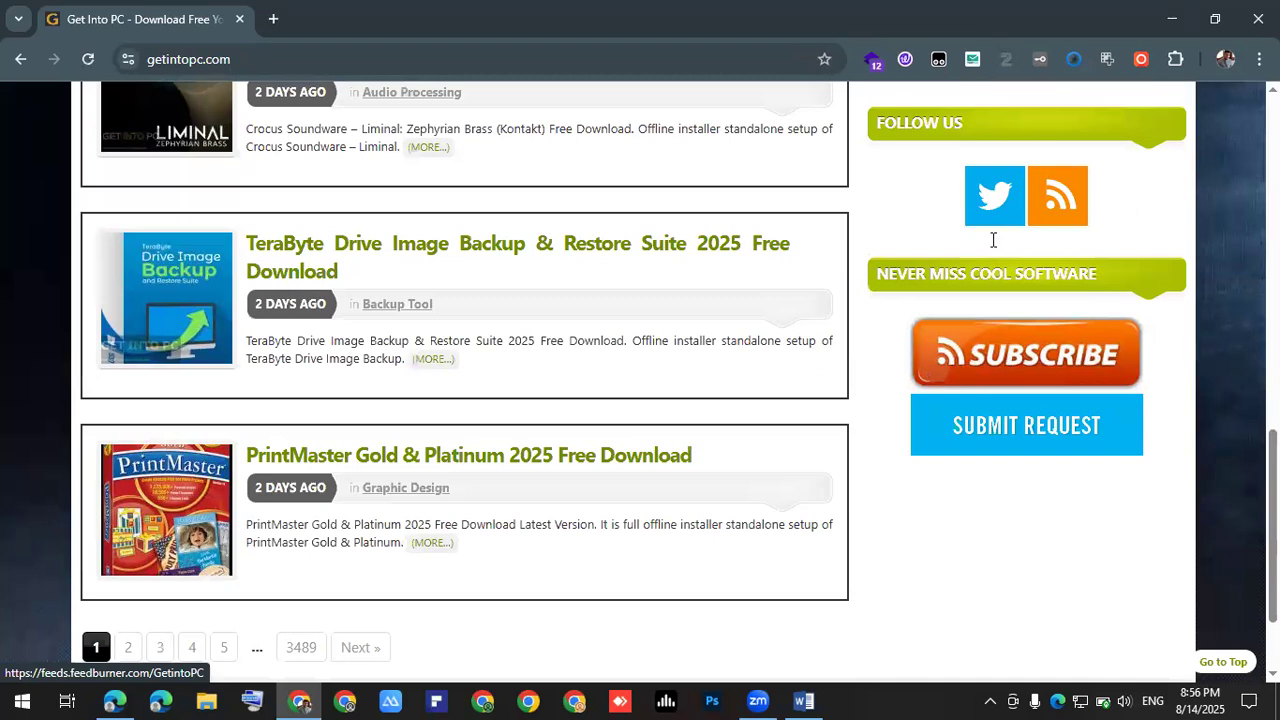
scroll(993, 240, "up", 10)
left_click(993, 238)
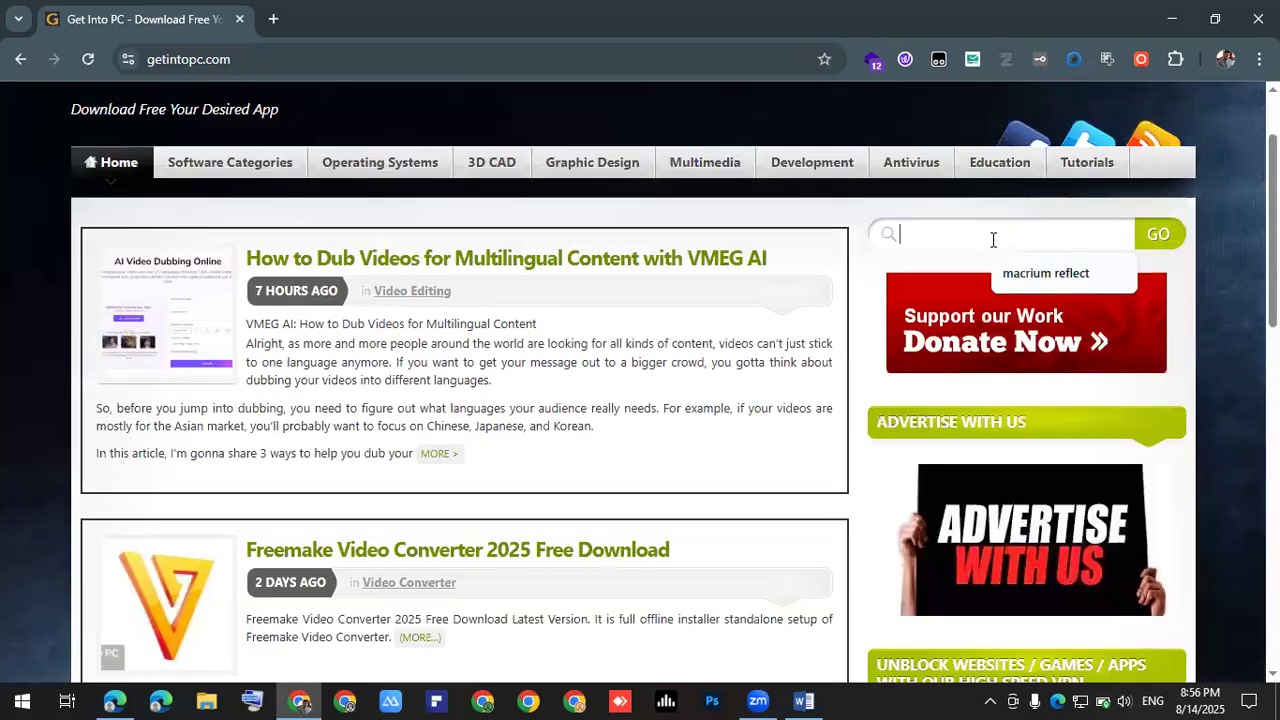
type("ms offic")
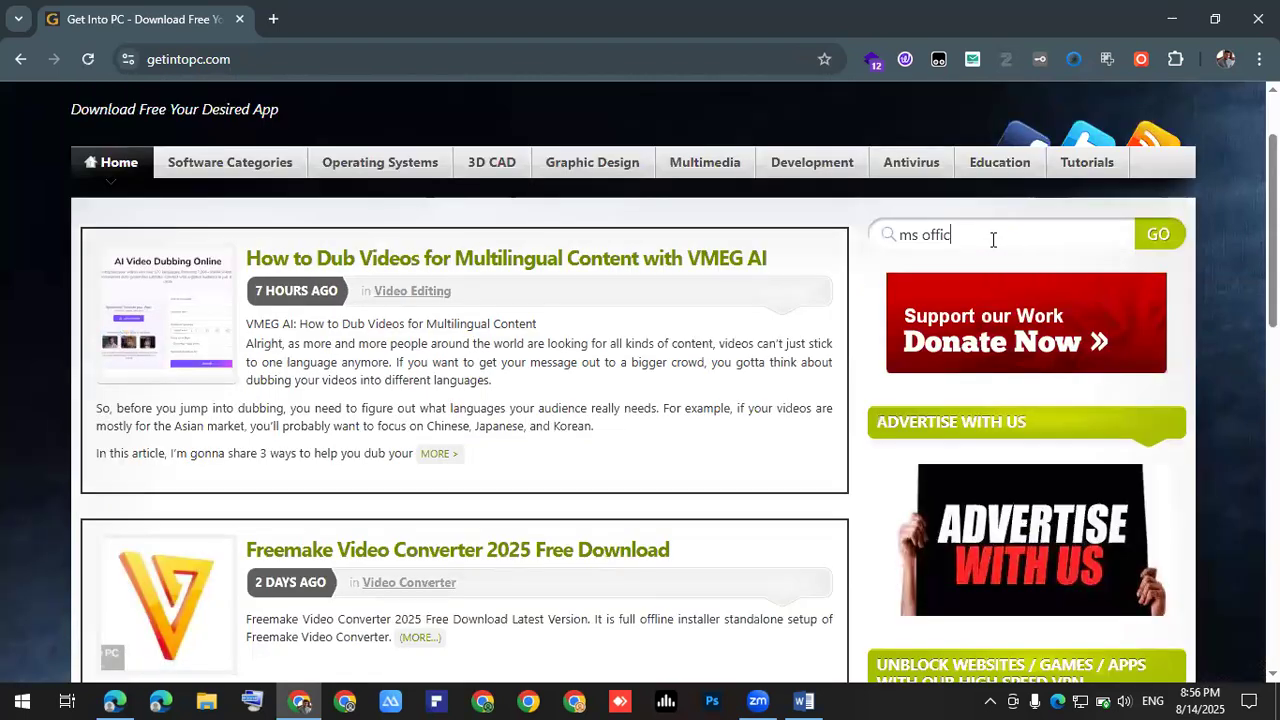
type("e for msc")
key("BackSpace")
key("BackSpace")
type("ac")
key("Return")
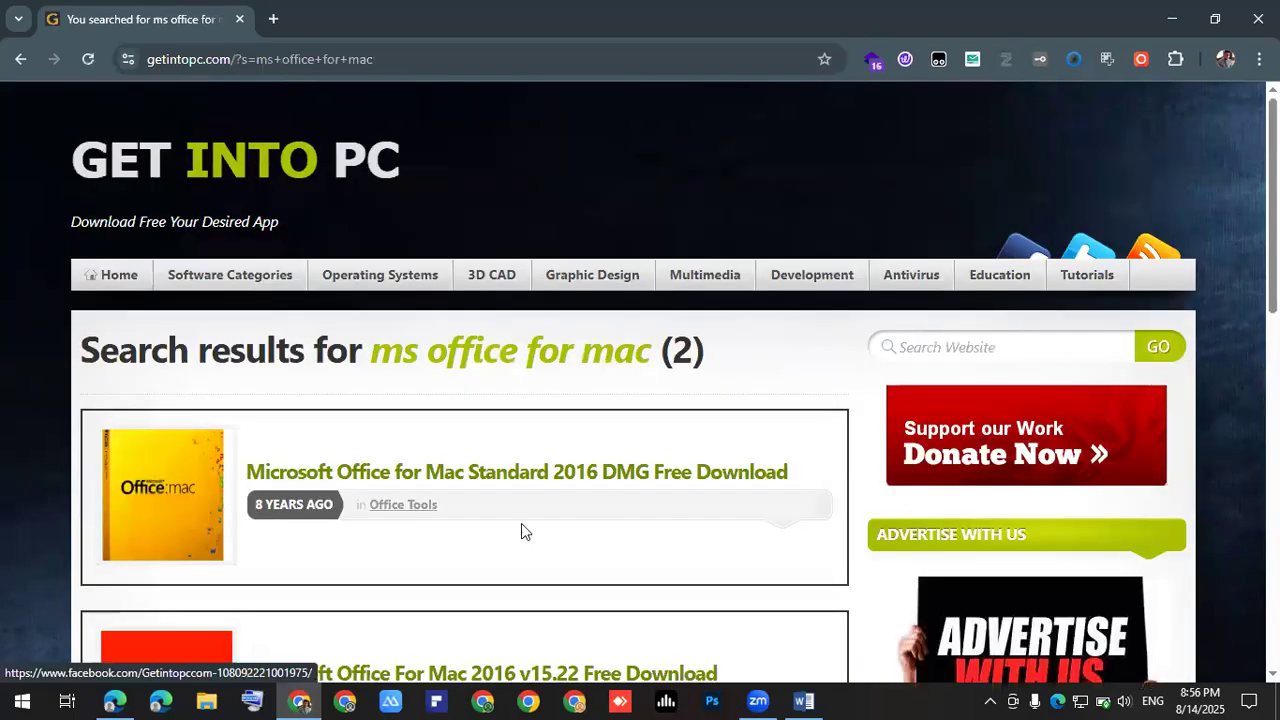
- Open the Microsoft Office for Mac Standard 2016 DMG article from the results
scroll(536, 485, "down", 1)
scroll(536, 485, "down", 1)
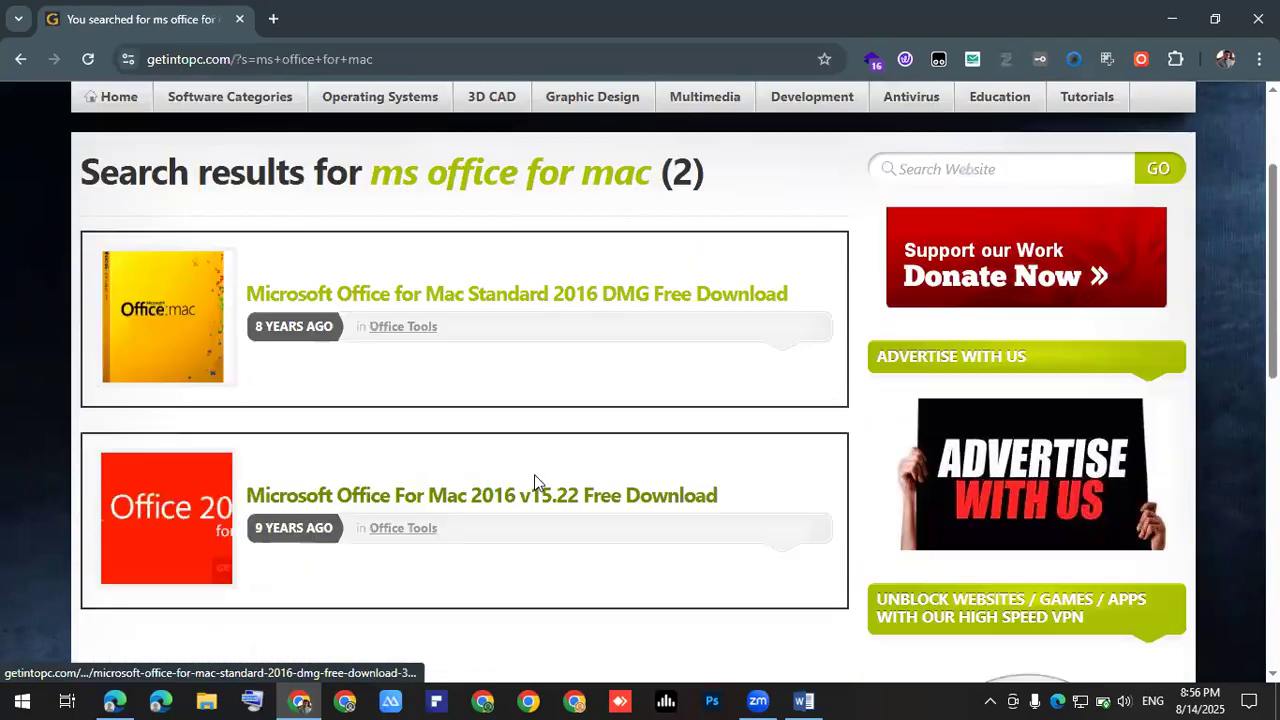
scroll(534, 480, "down", 3)
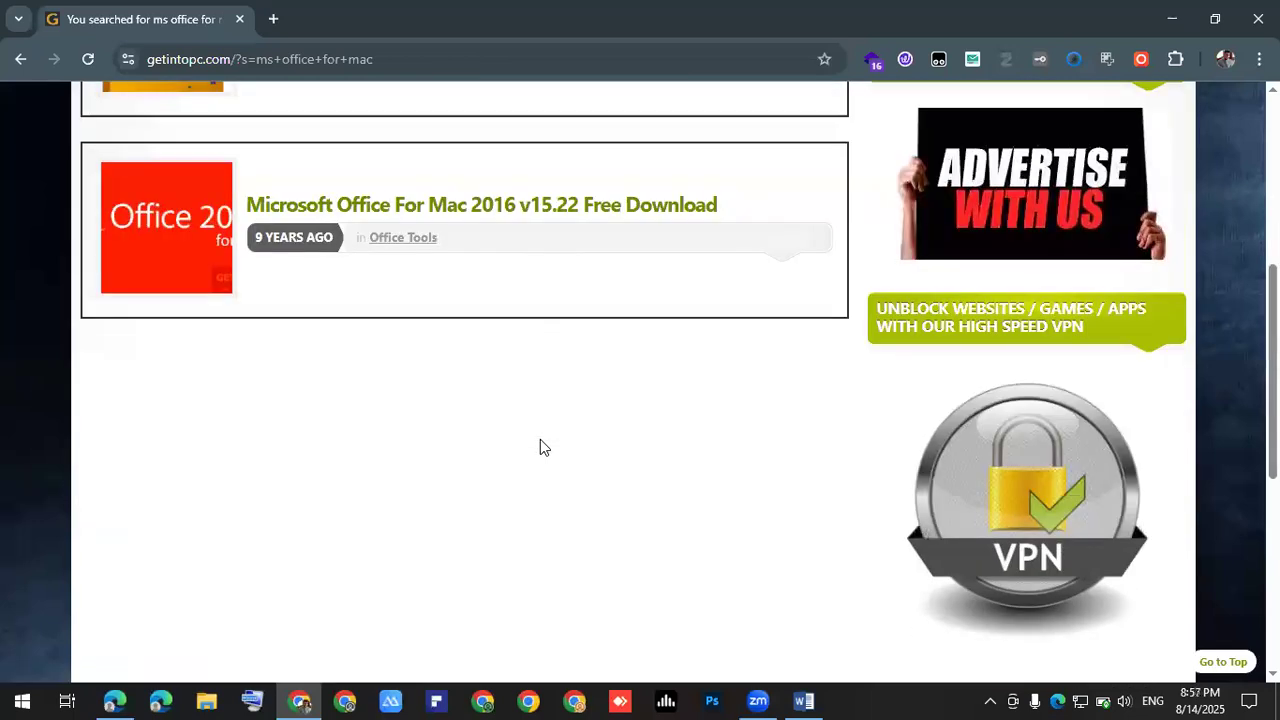
scroll(347, 322, "up", 1)
scroll(360, 325, "up", 2)
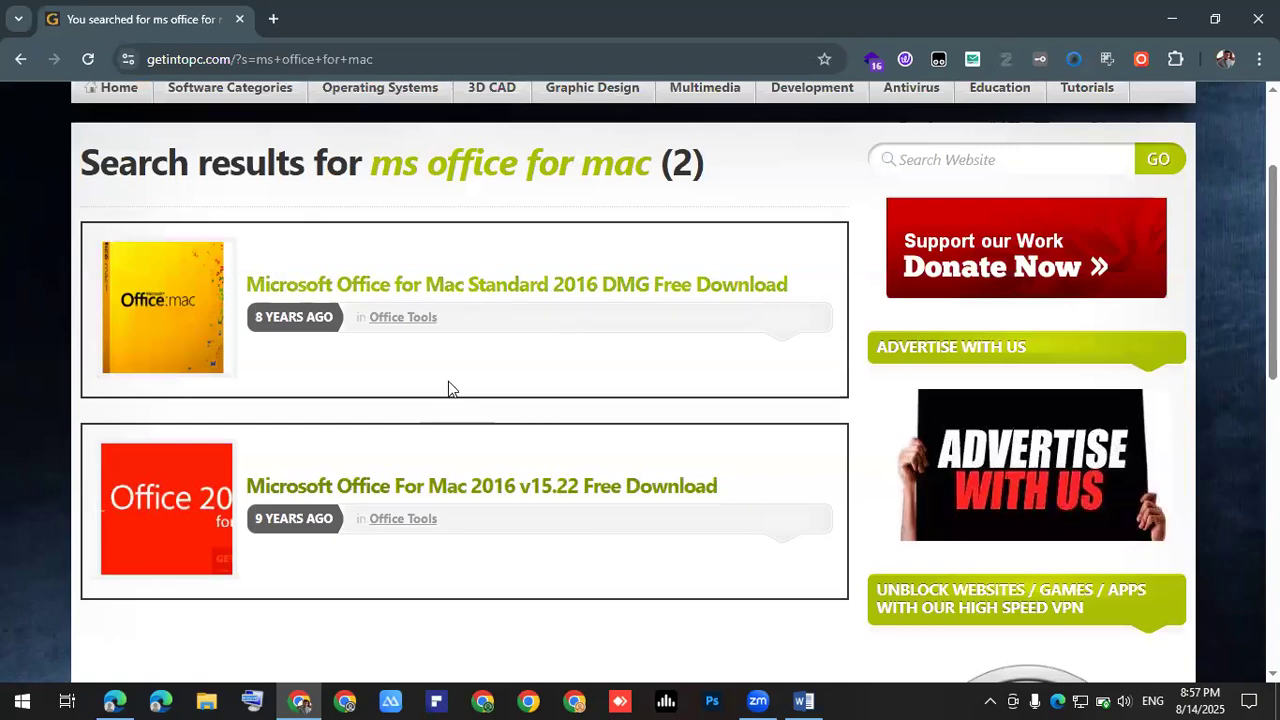
left_click(410, 288)
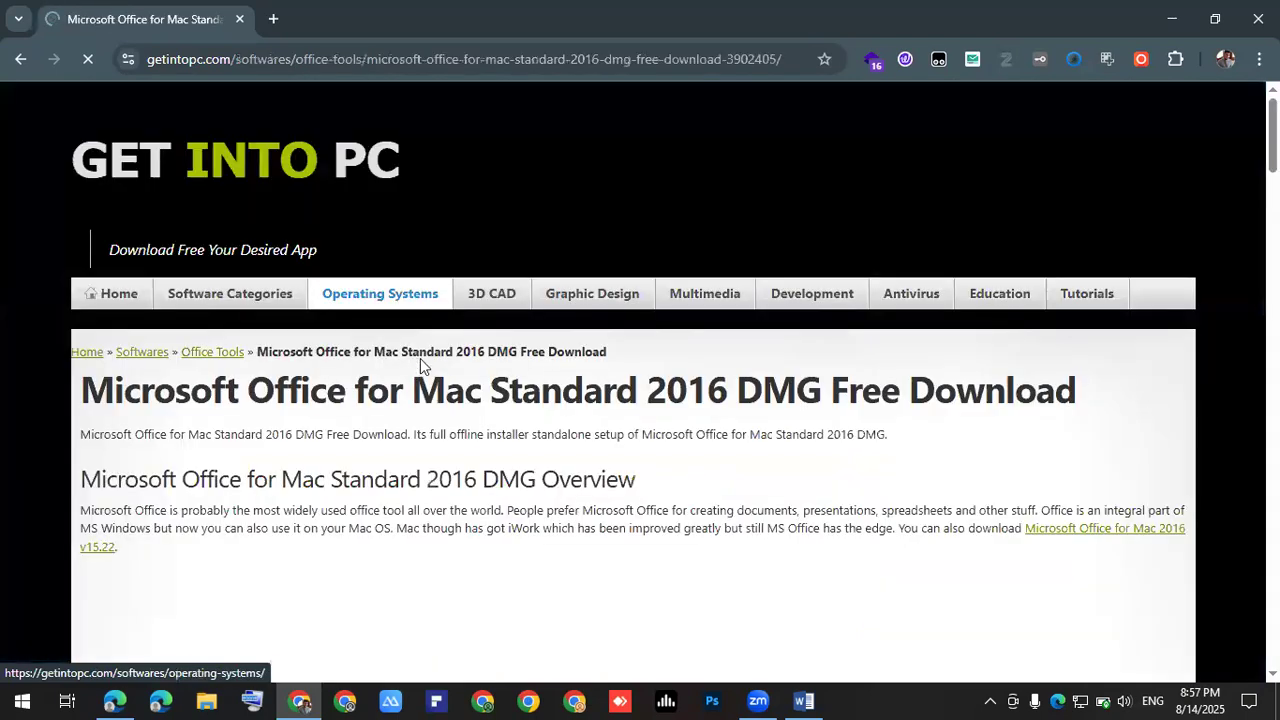
- Start the Office for Mac Standard 2016 download from the article's Download button
scroll(420, 365, "down", 5)
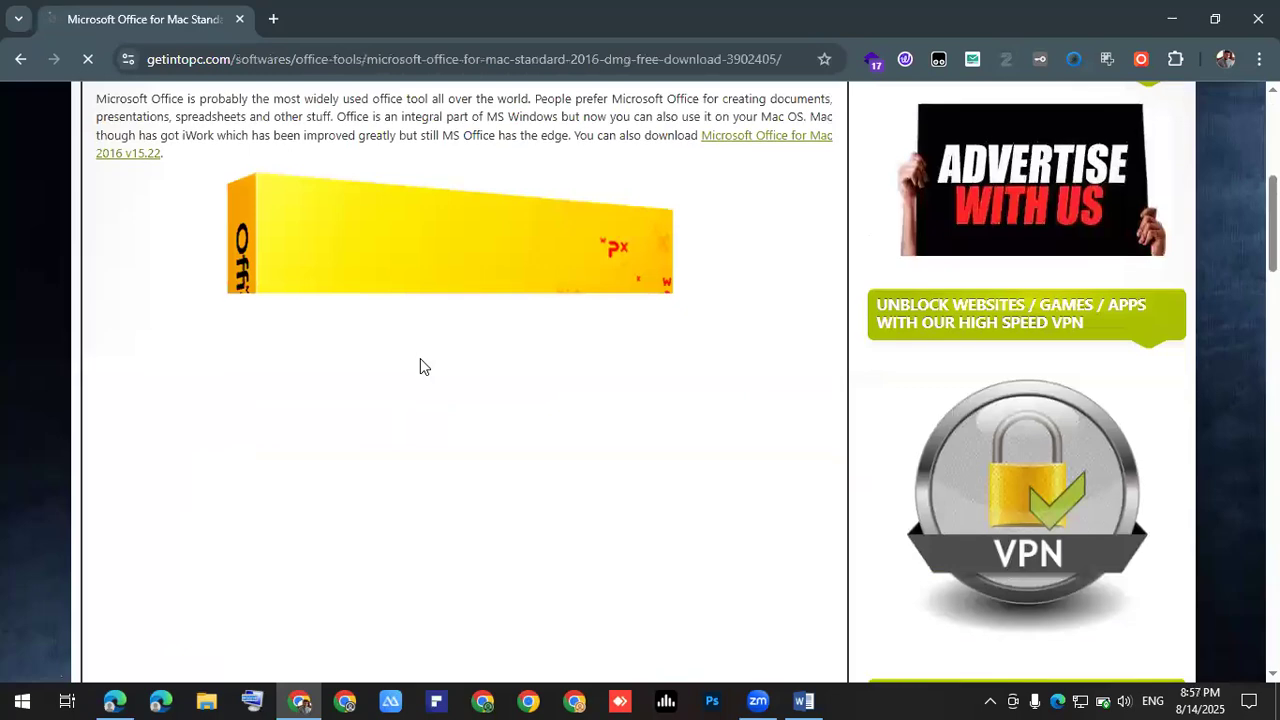
scroll(420, 365, "down", 5)
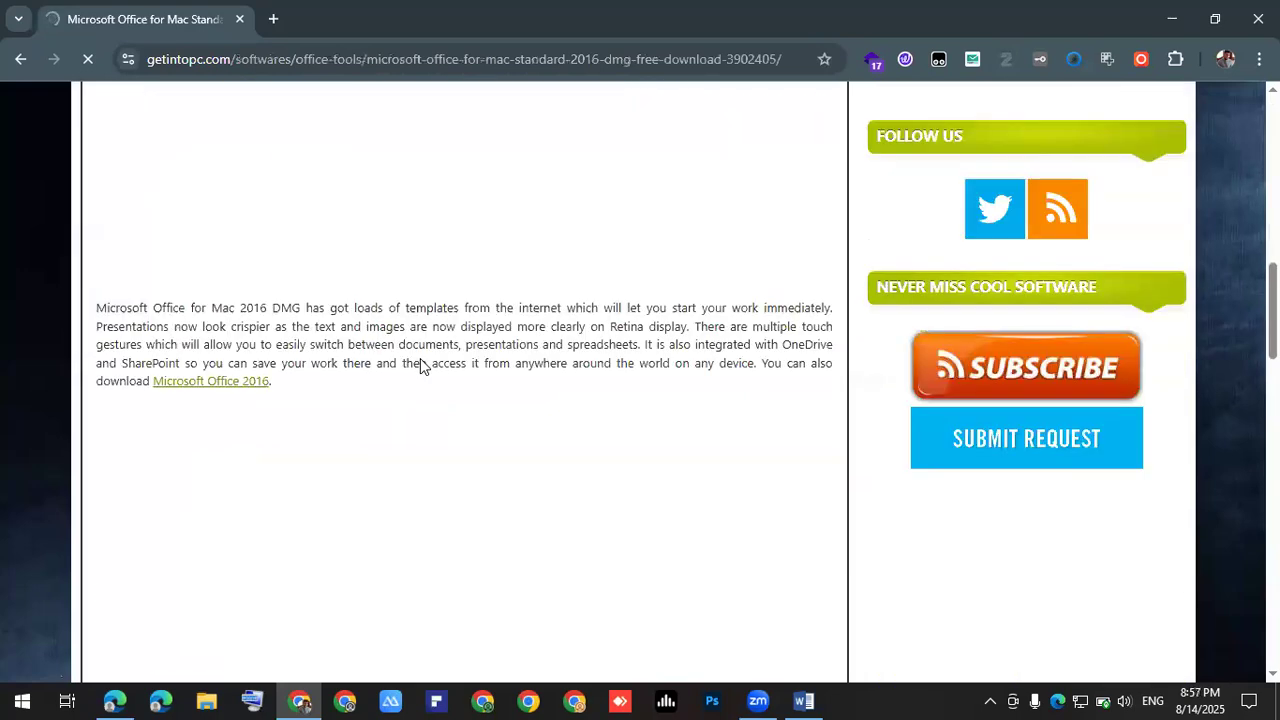
scroll(420, 365, "down", 5)
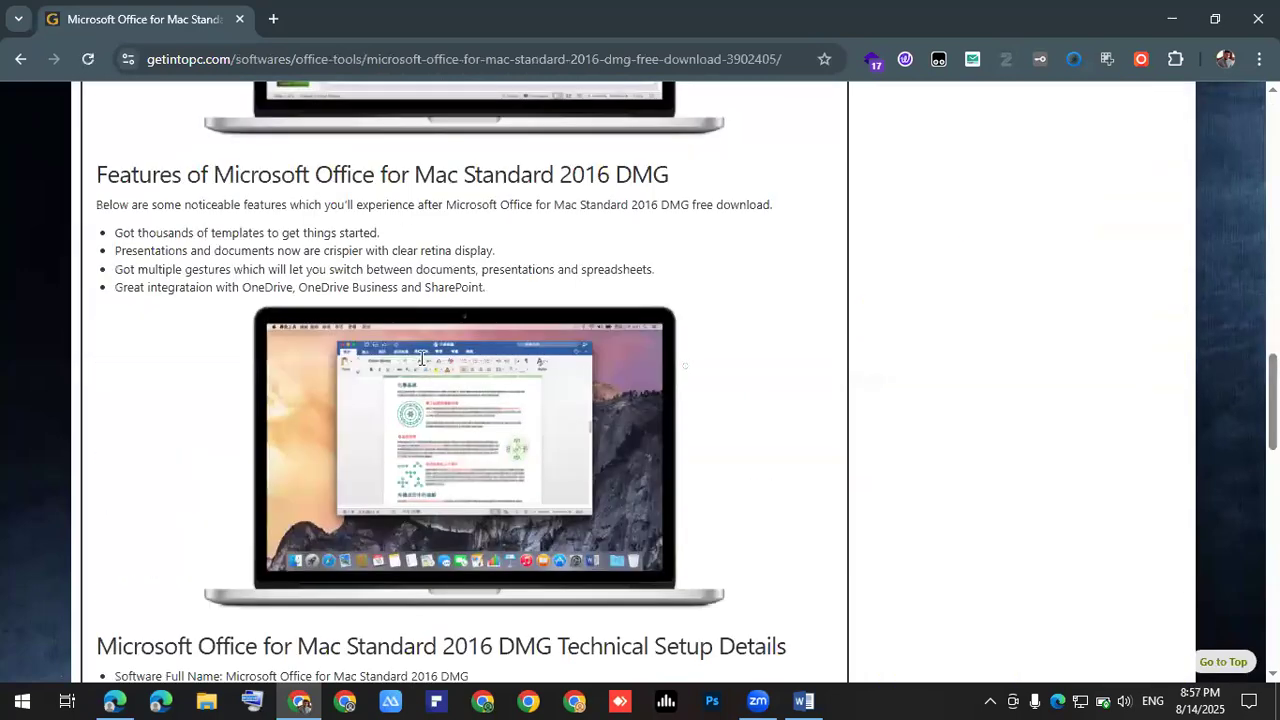
scroll(422, 358, "down", 3)
scroll(415, 360, "down", 7)
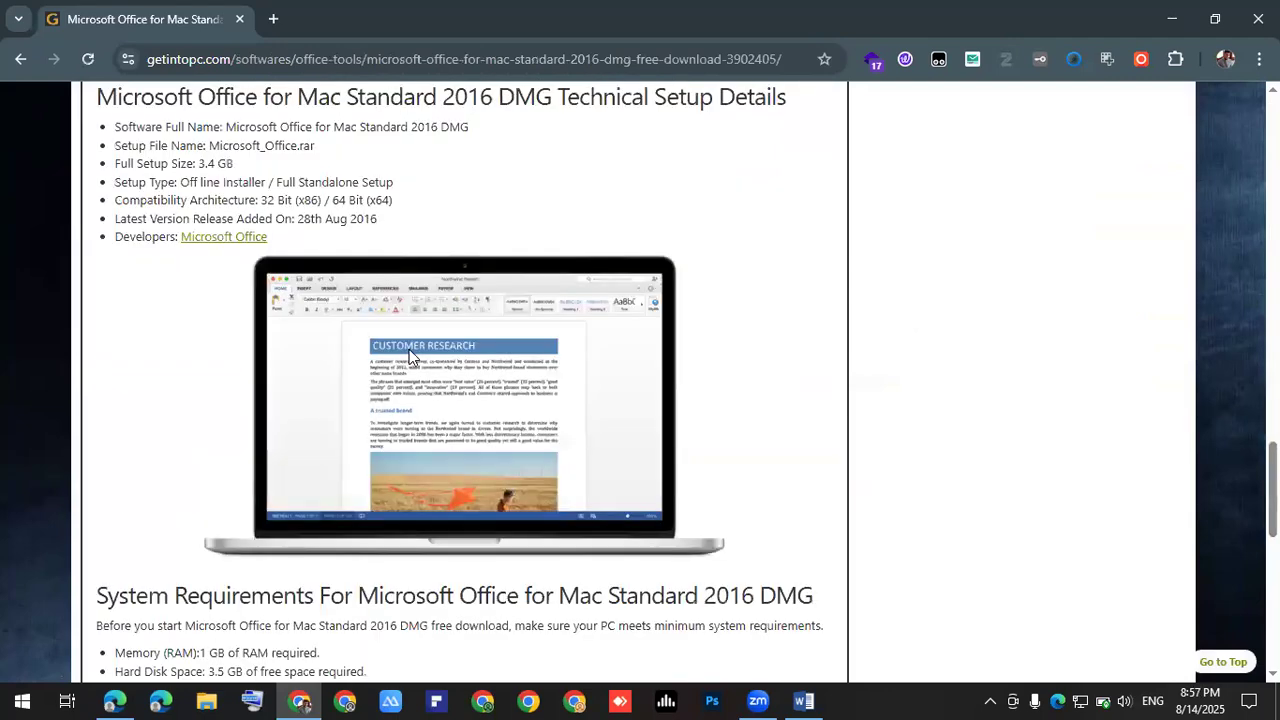
scroll(410, 357, "down", 2)
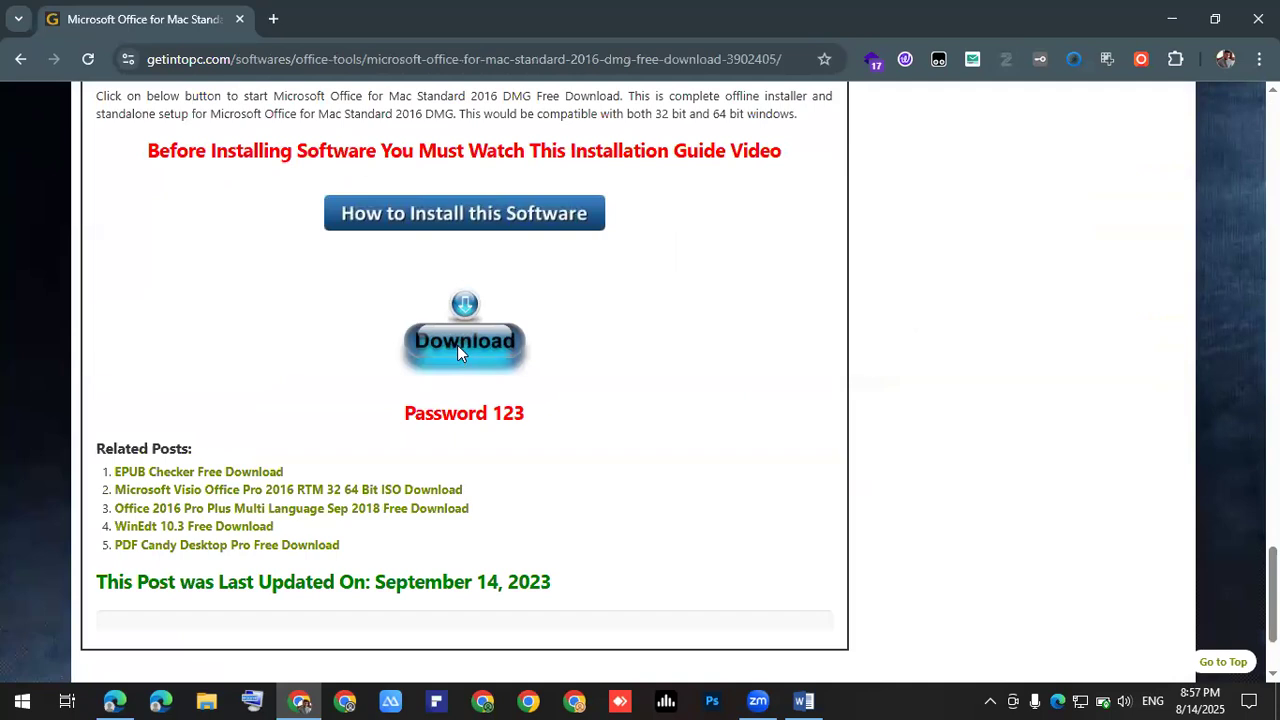
left_click(457, 351)
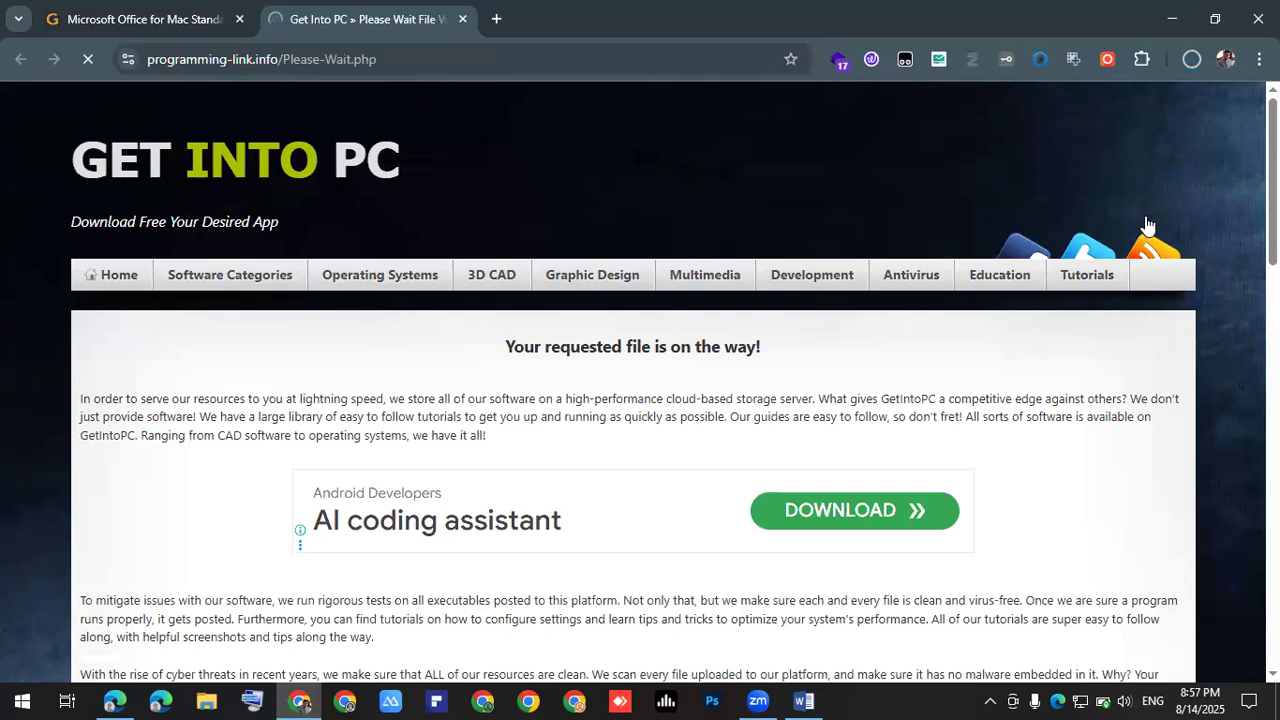
- Pause and cancel the Microsoft Office download, close the downloads panel, and switch to Word
left_click(1190, 57)
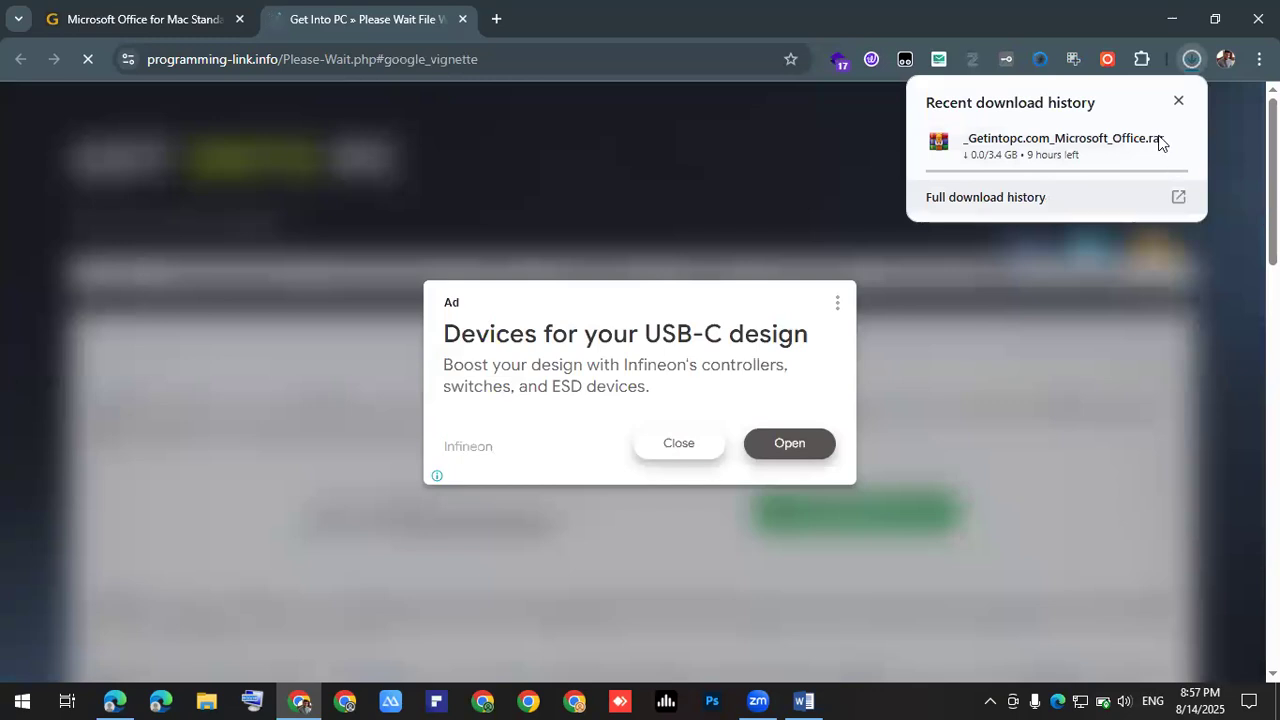
left_click(1141, 142)
left_click(1175, 141)
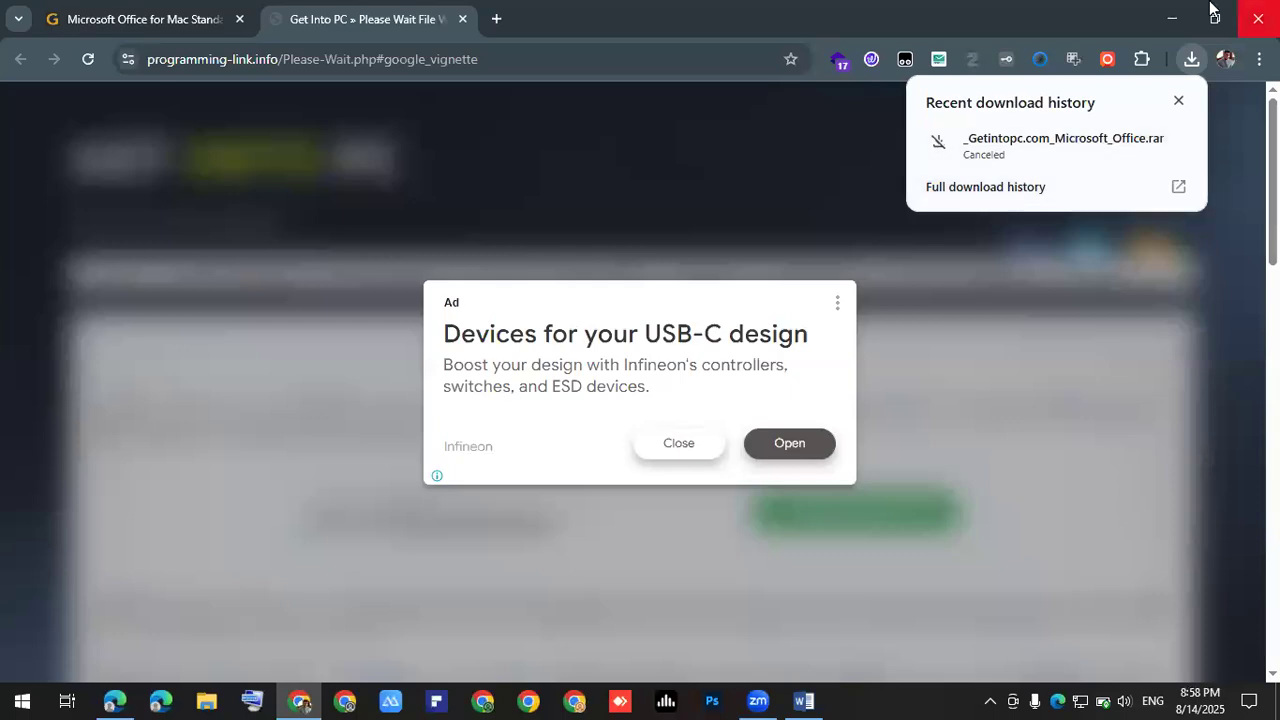
left_click(1178, 100)
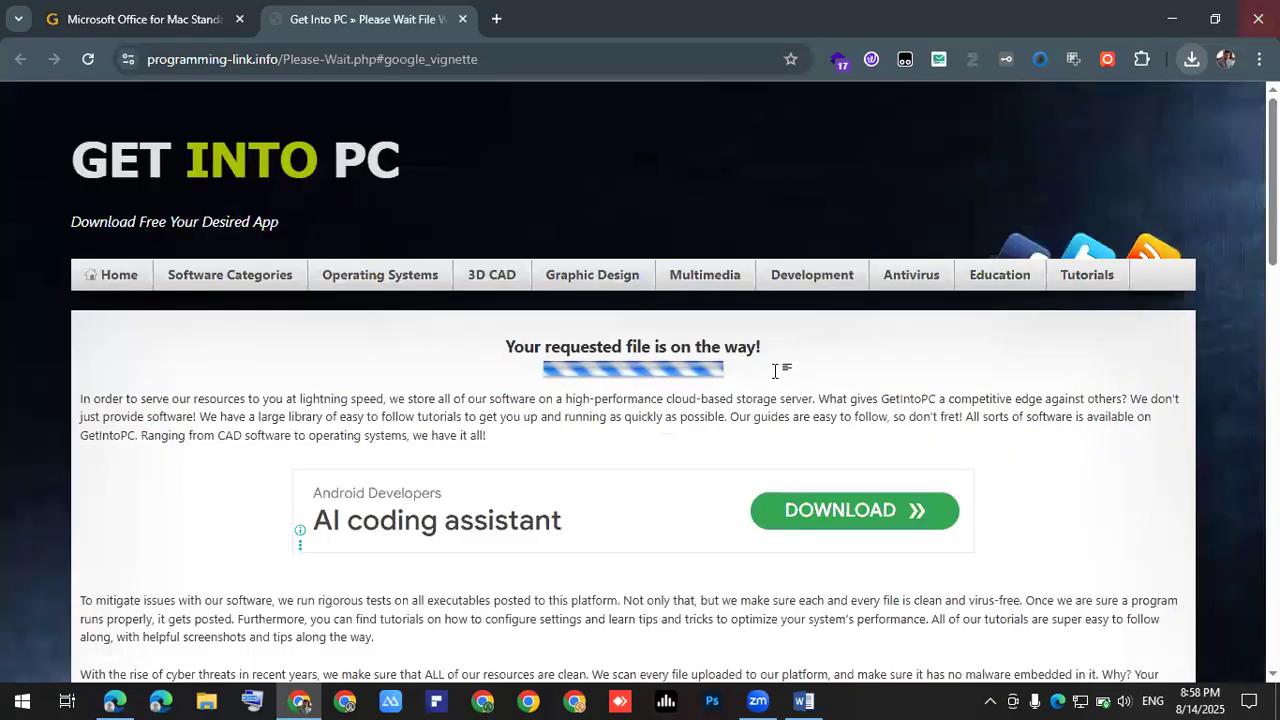
key("alt+Tab")
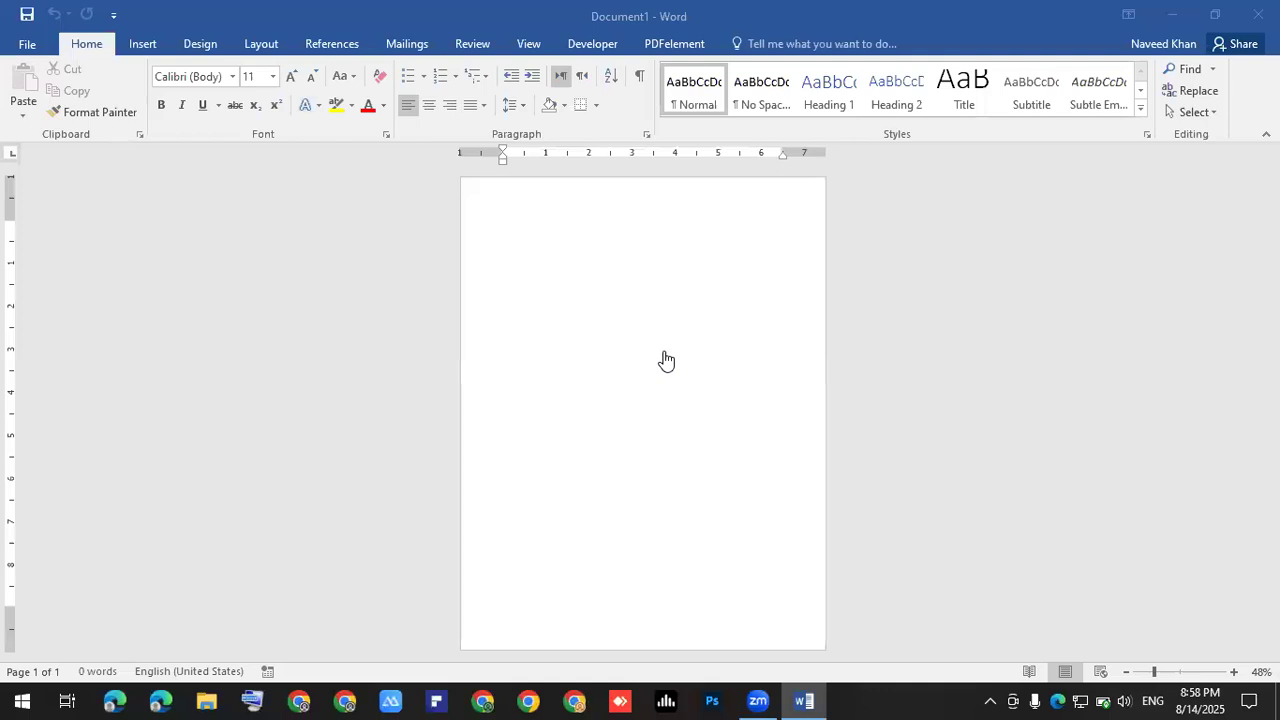
- Apply a thick Box page border via Design > Page Borders and type 'What is your name ?'
scroll(585, 405, "up", 7)
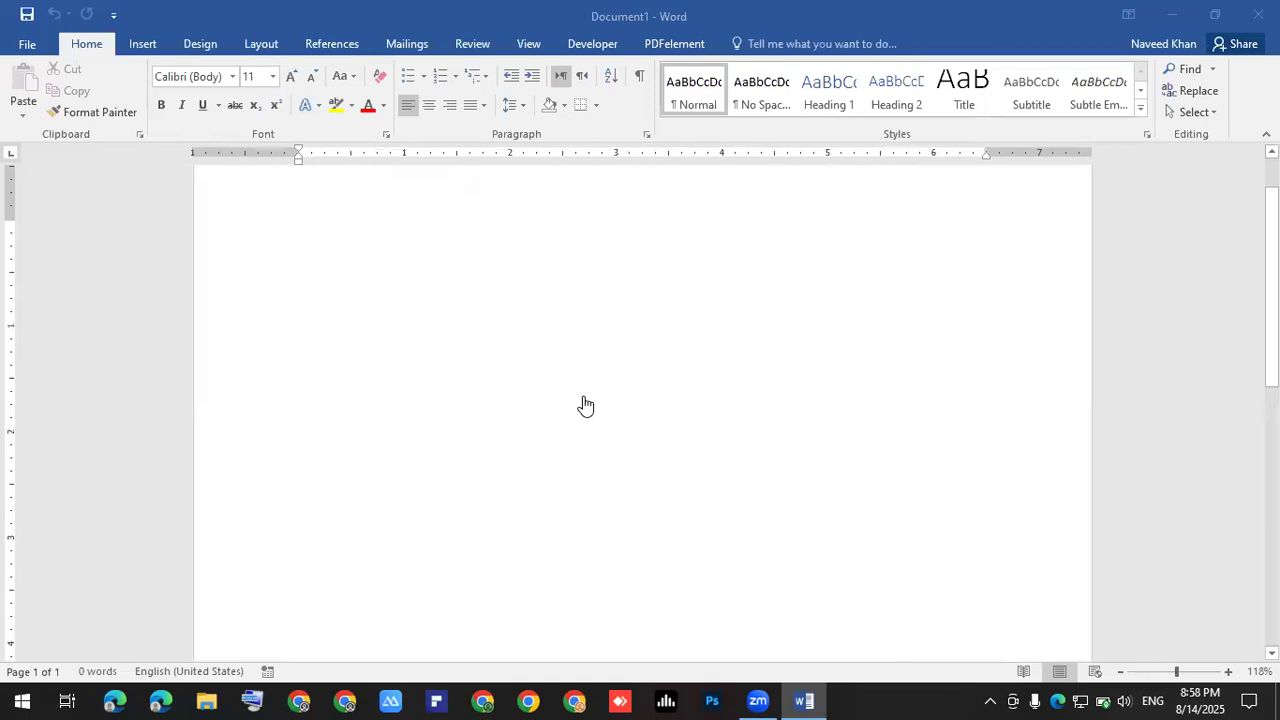
scroll(520, 383, "up", 1)
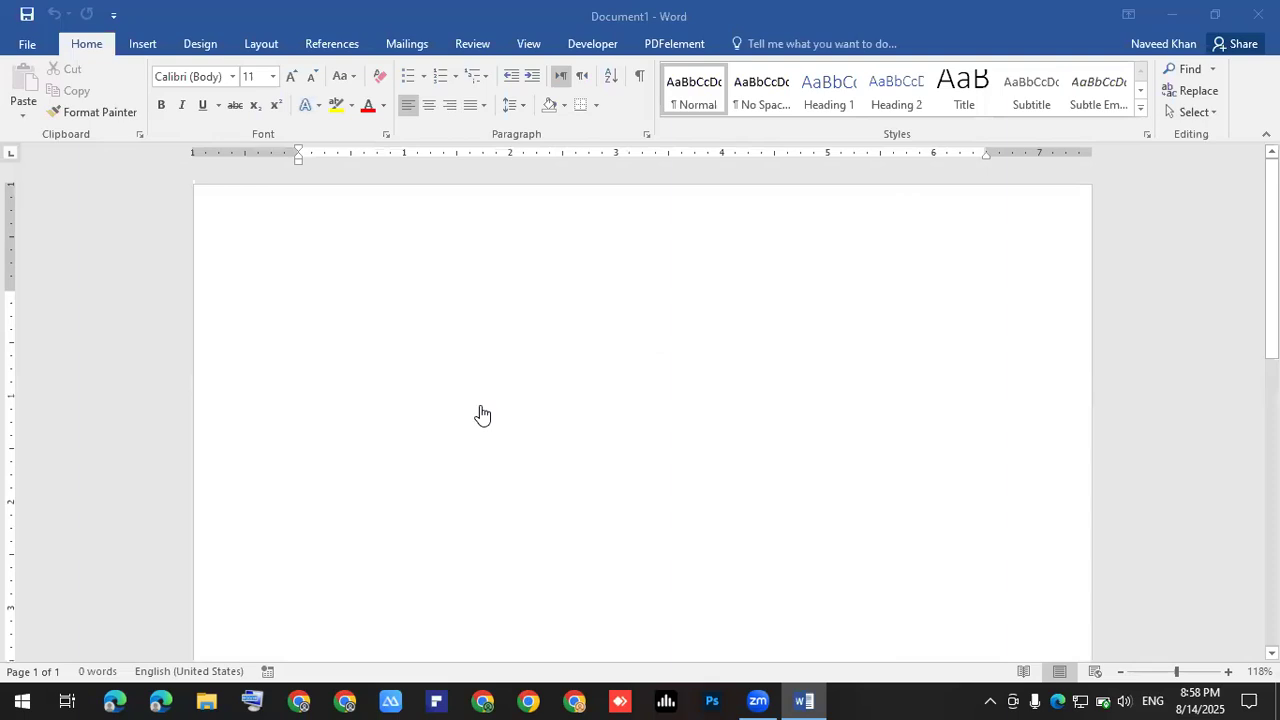
left_click(213, 46)
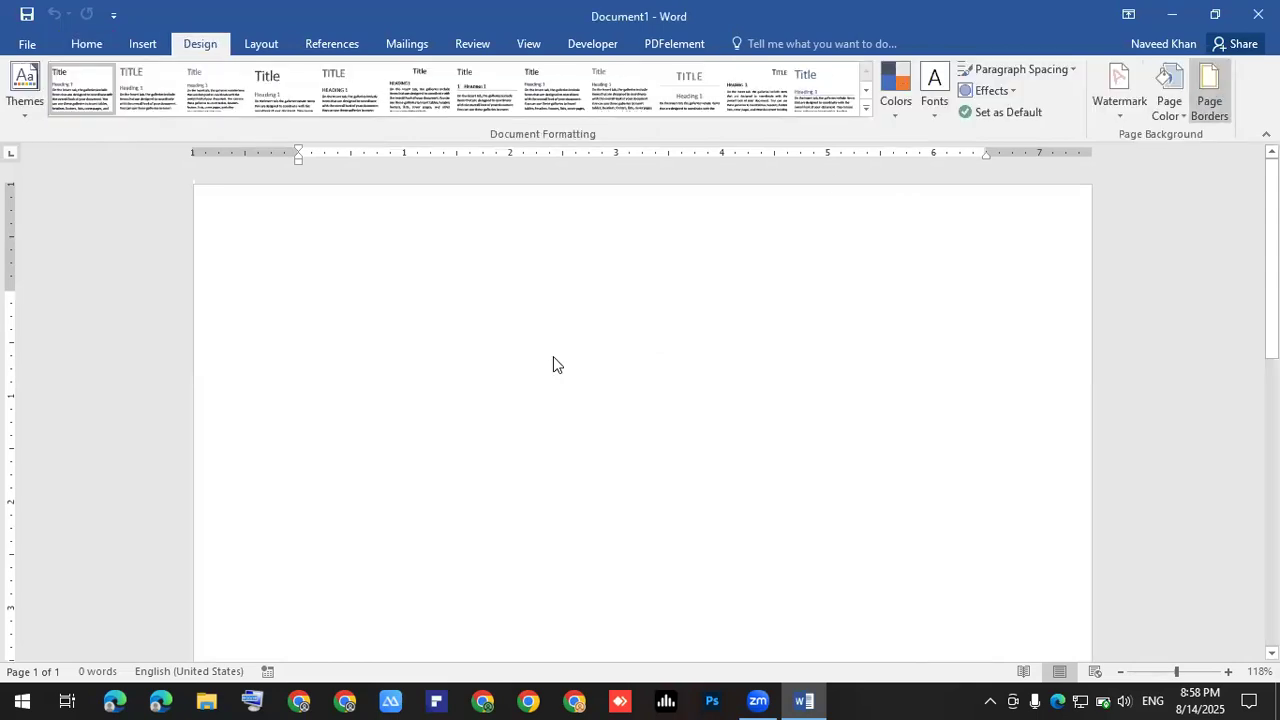
left_click(685, 318)
left_click(684, 318)
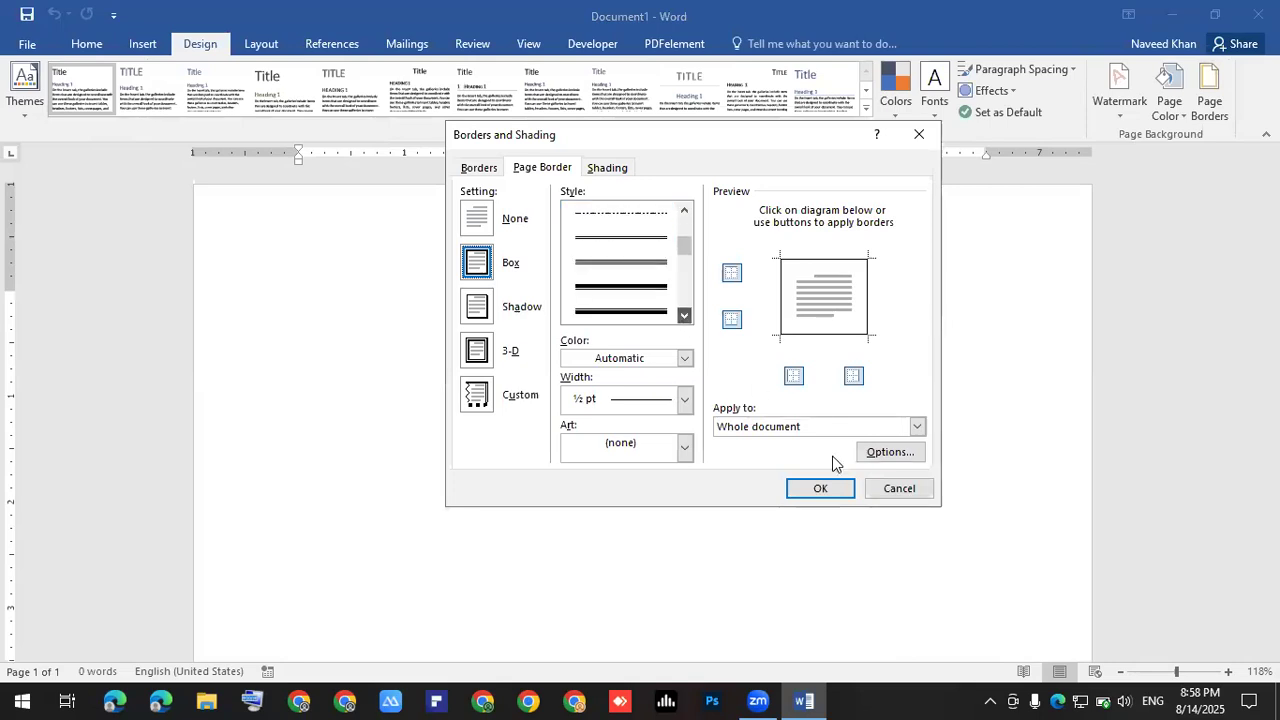
left_click(843, 489)
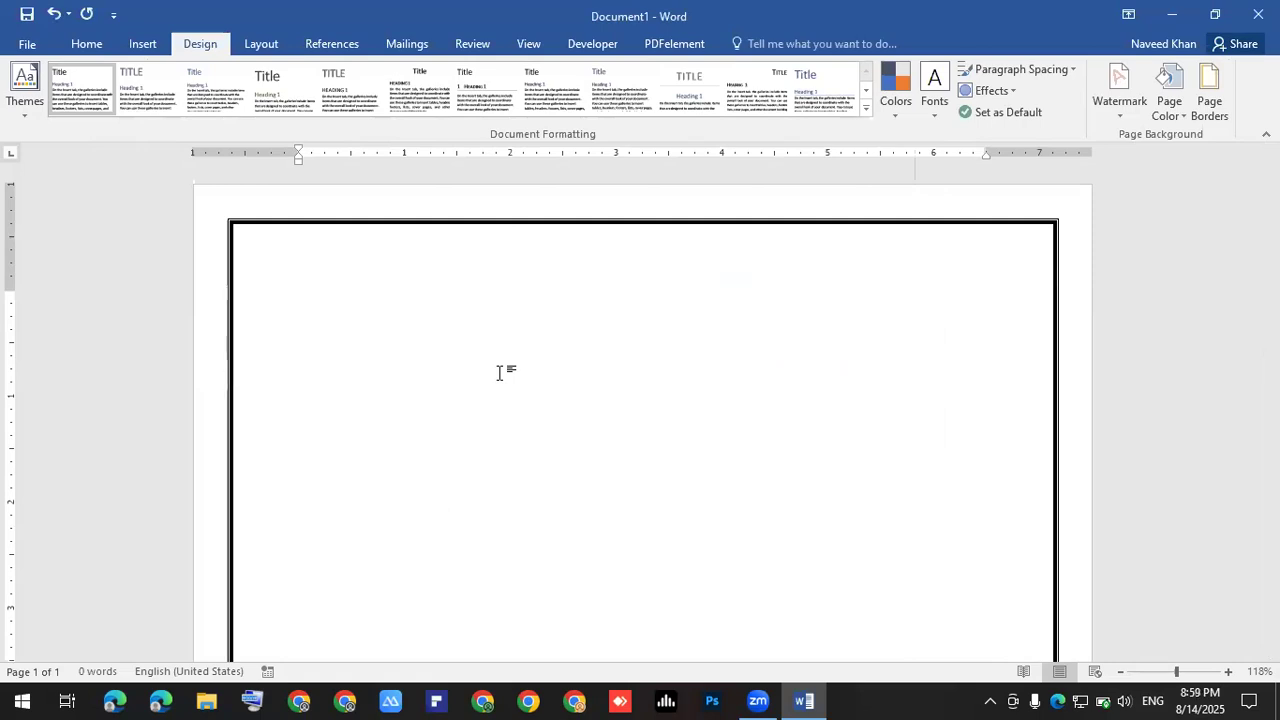
type("What is your name ")
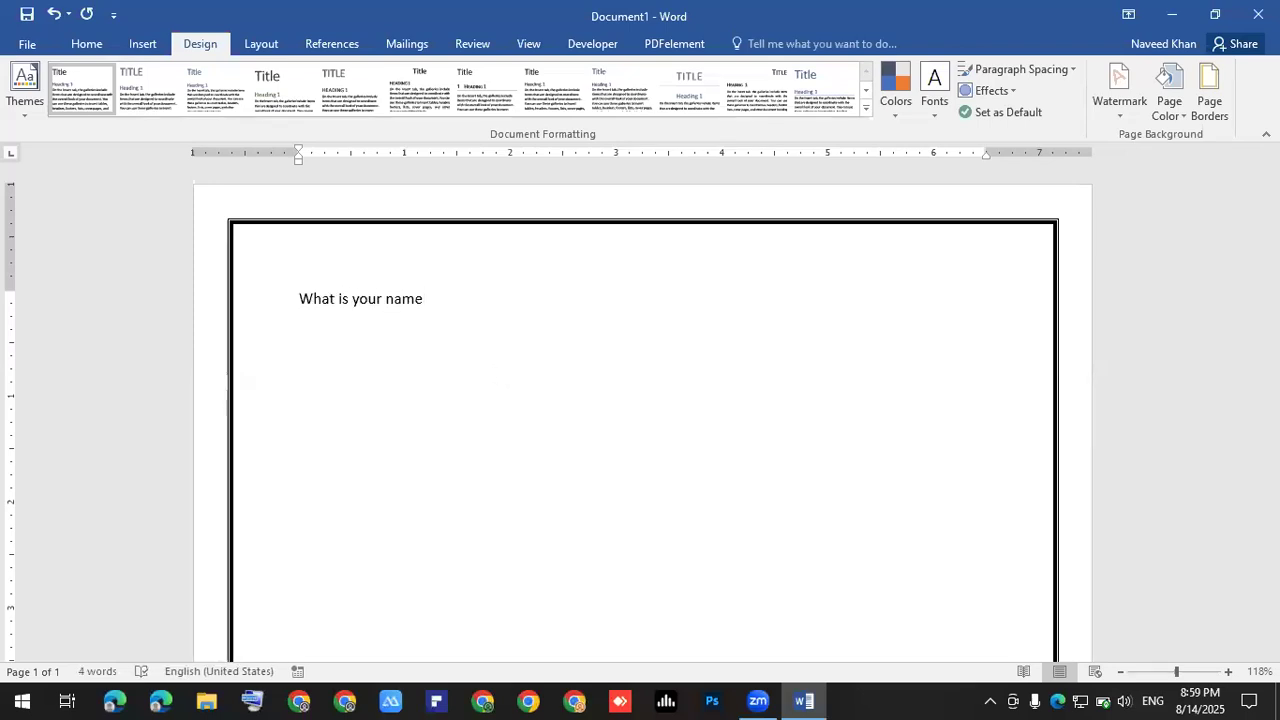
type("?")
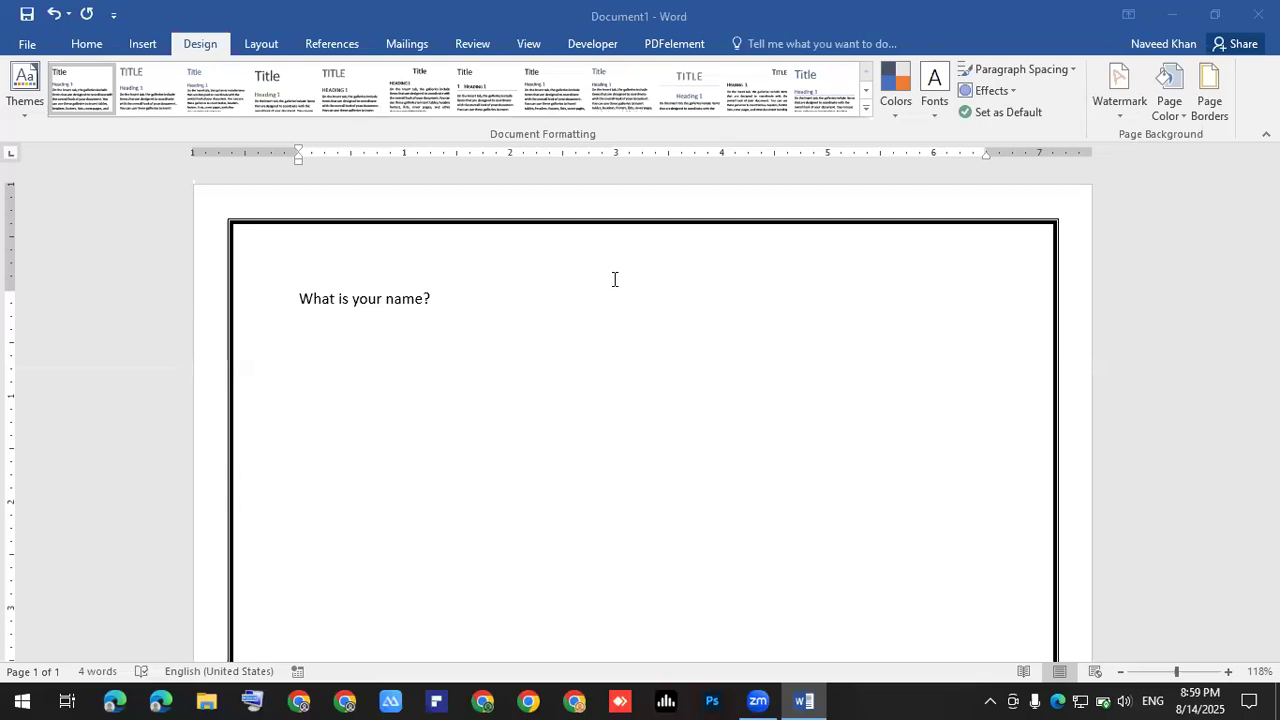
- Put the caret after 'What is your name?' and add an empty line beneath it
left_click(447, 304)
scroll(447, 304, "up", 3)
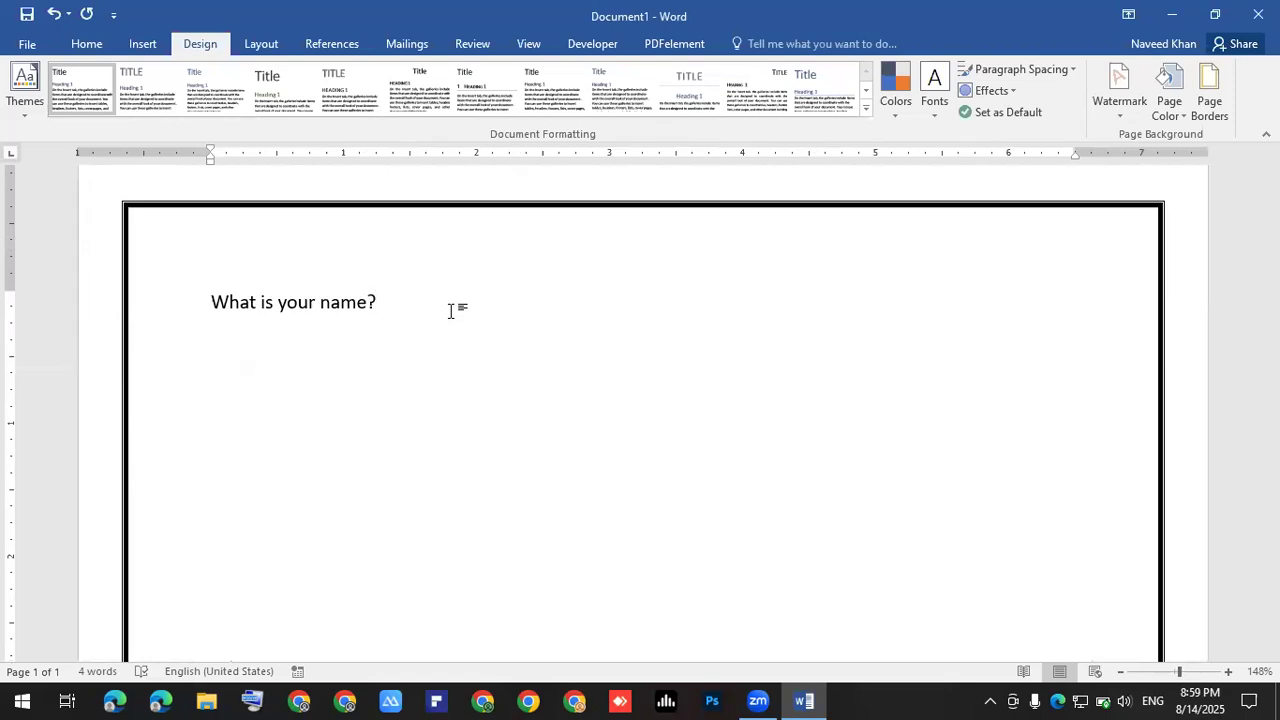
key("Return")
scroll(453, 311, "up", 1)
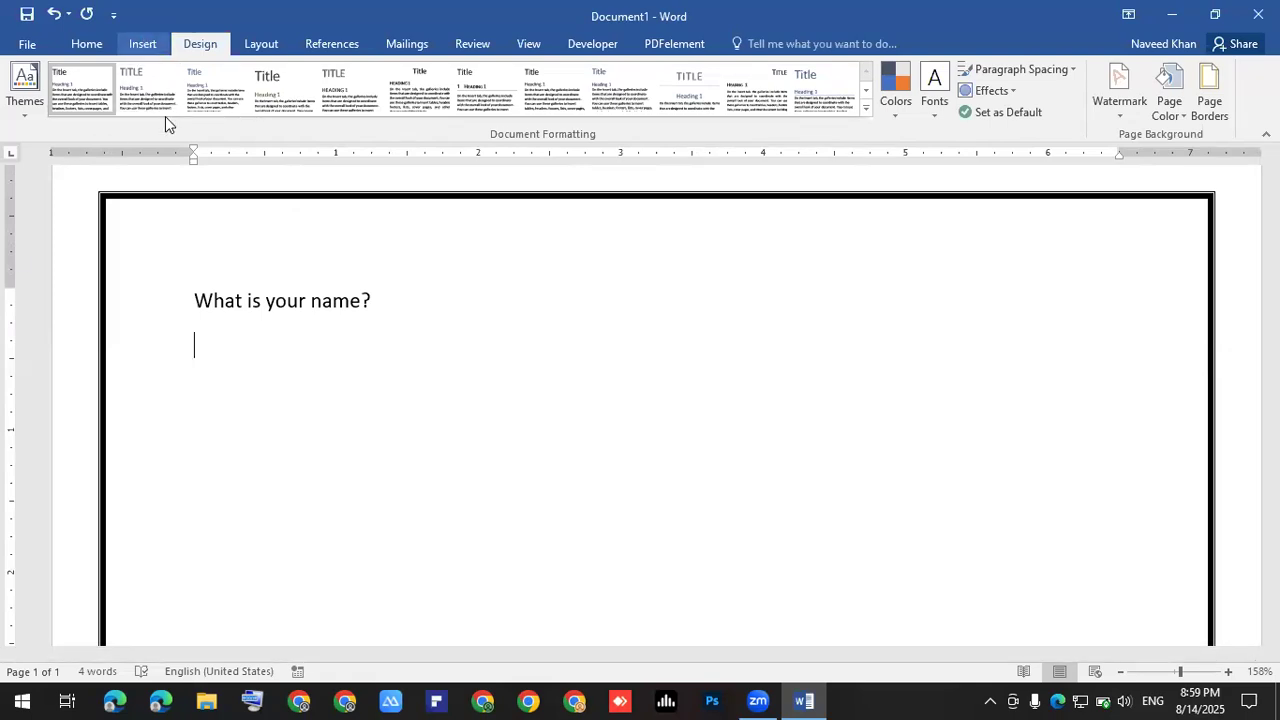
left_click(142, 43)
left_click(254, 98)
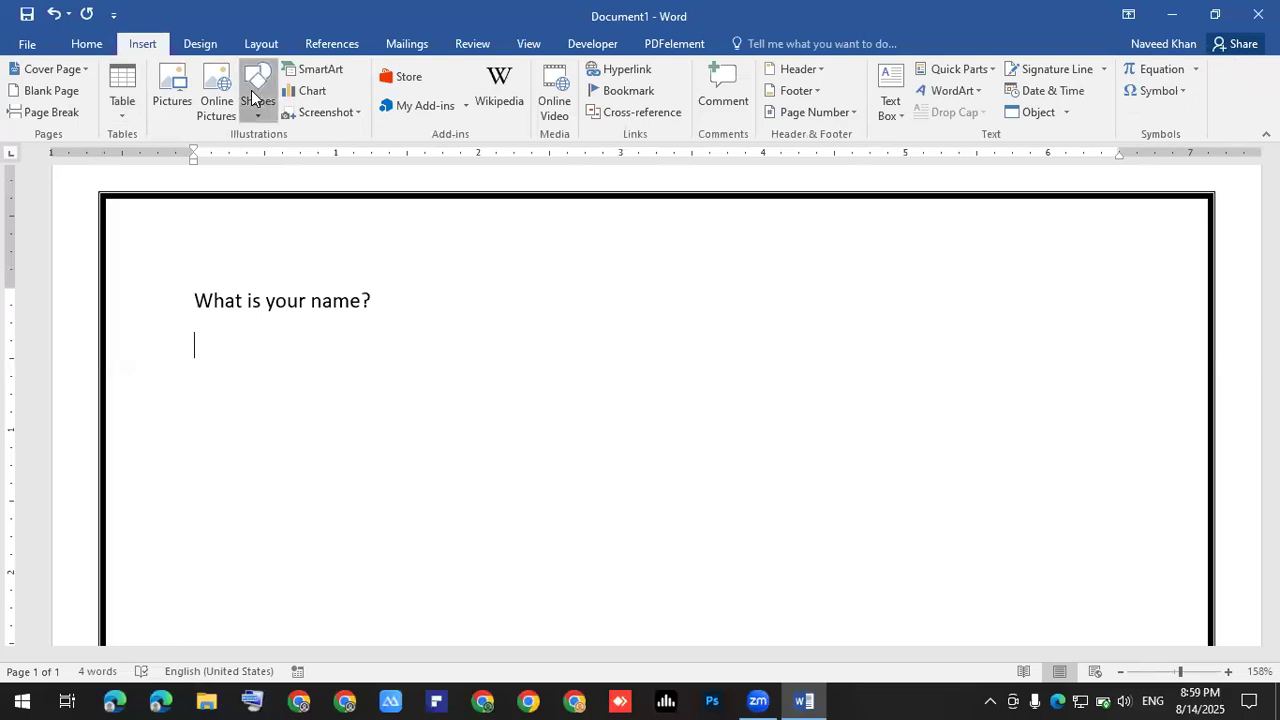
left_click(268, 155)
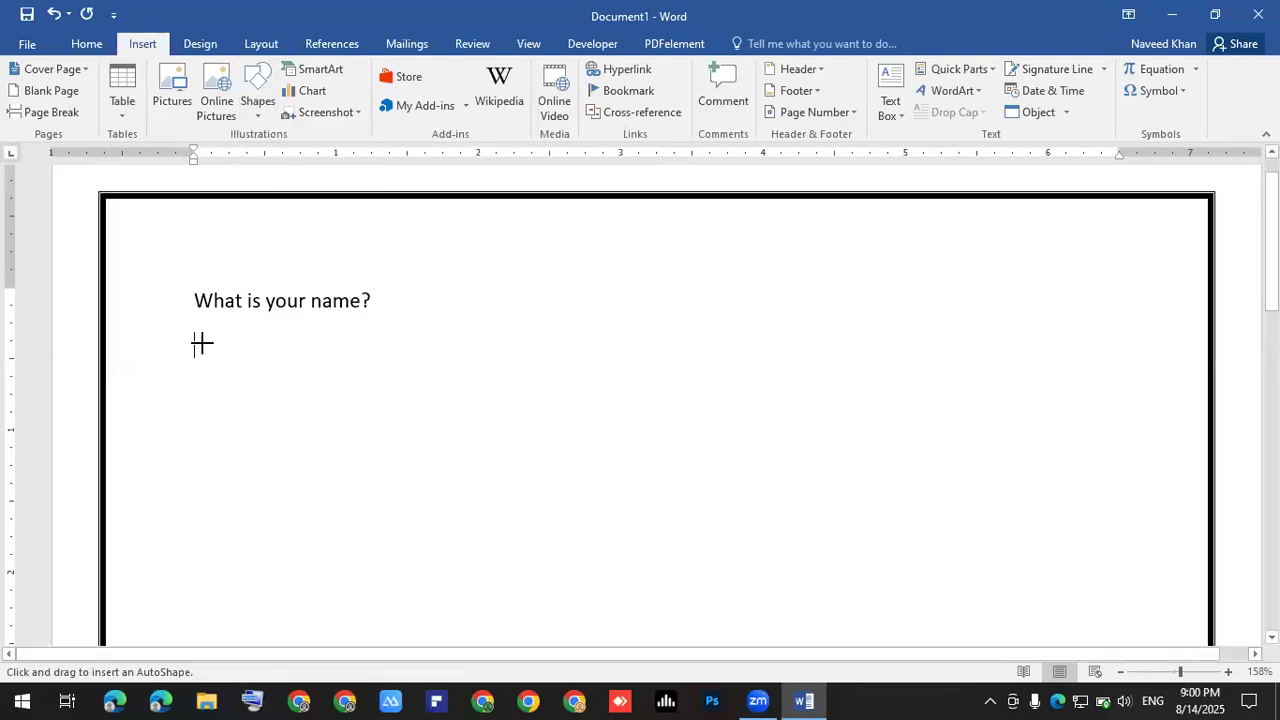
left_click_drag(202, 343, 1020, 326)
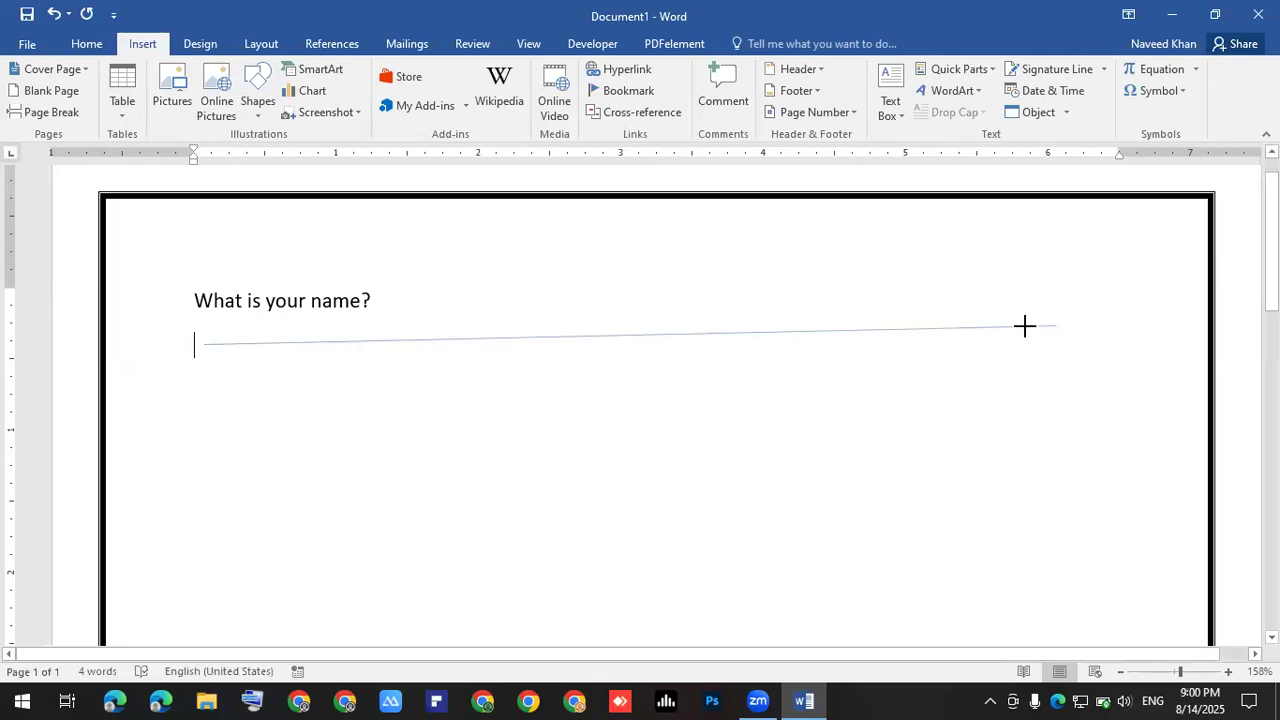
left_click_drag(1024, 325, 1152, 329)
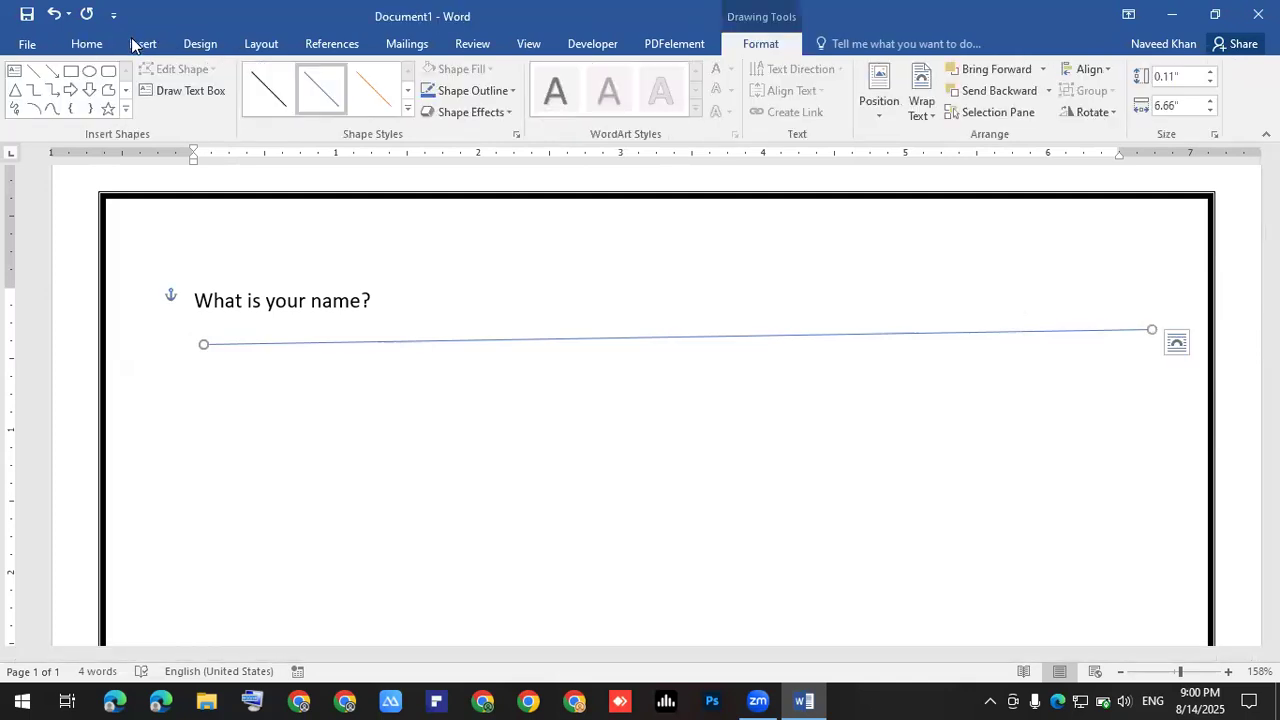
scroll(190, 80, "up", 10)
scroll(266, 92, "down", 1)
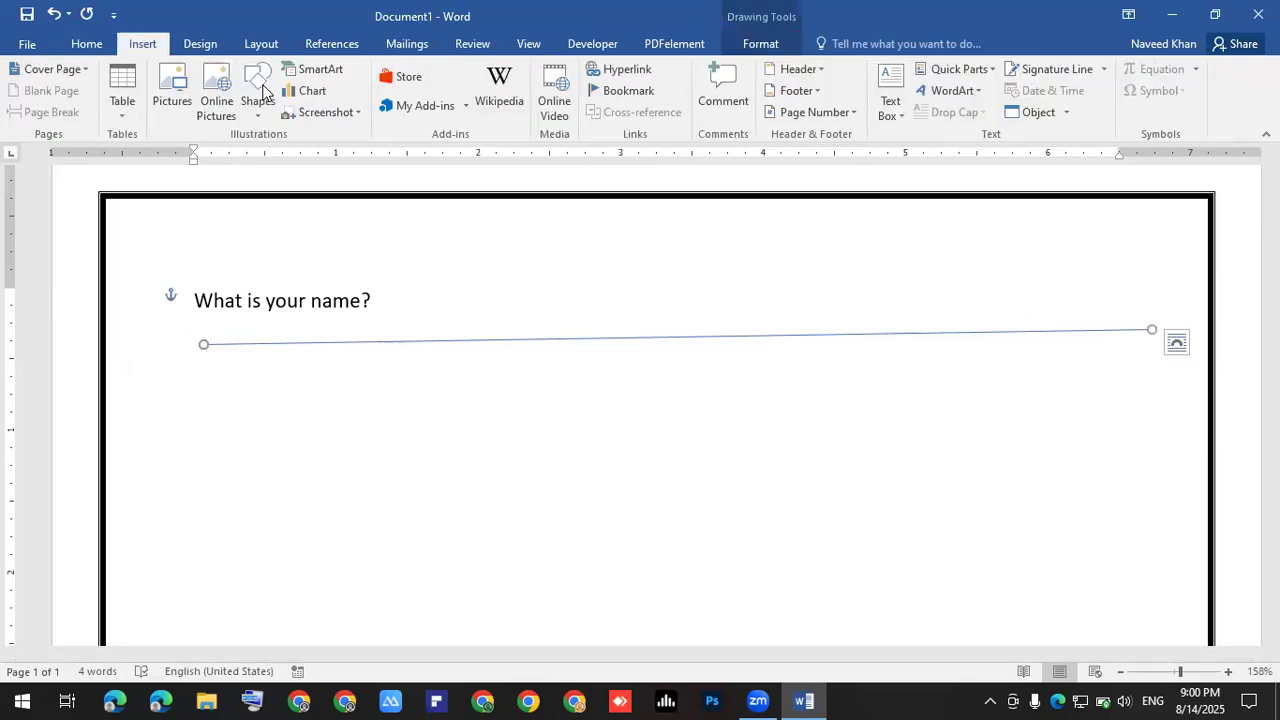
left_click(268, 162)
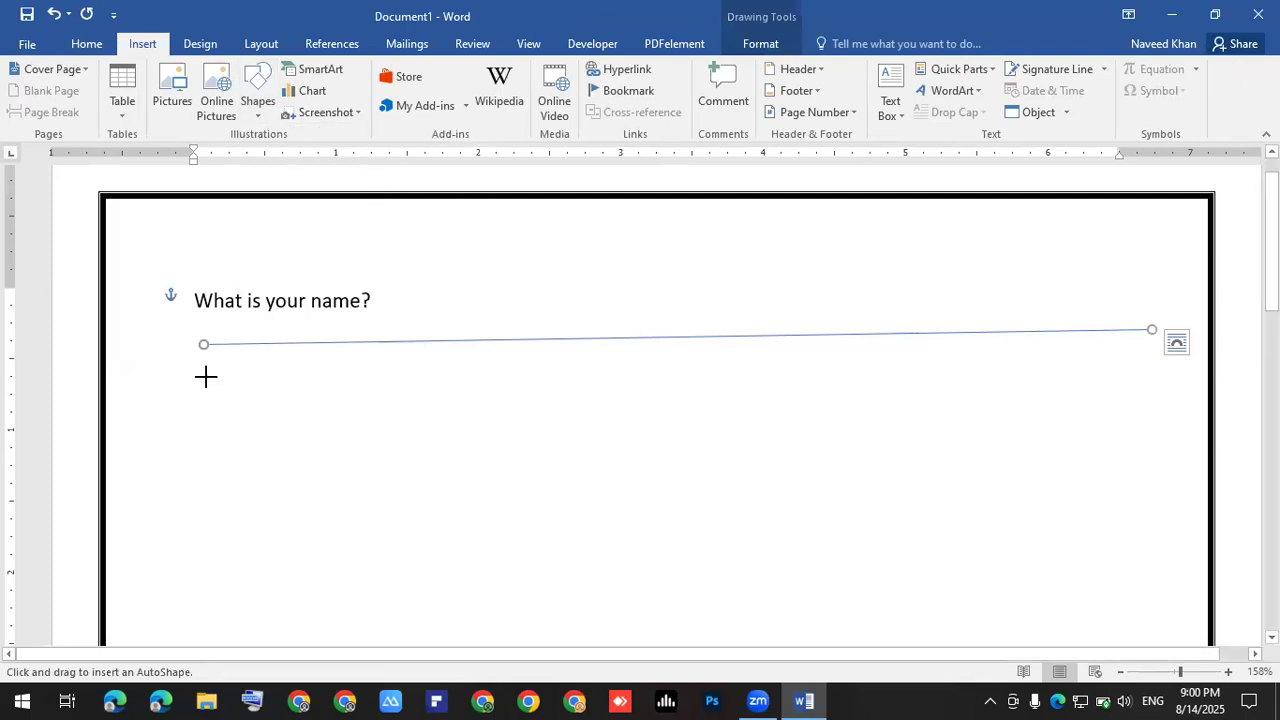
left_click_drag(204, 377, 1152, 358)
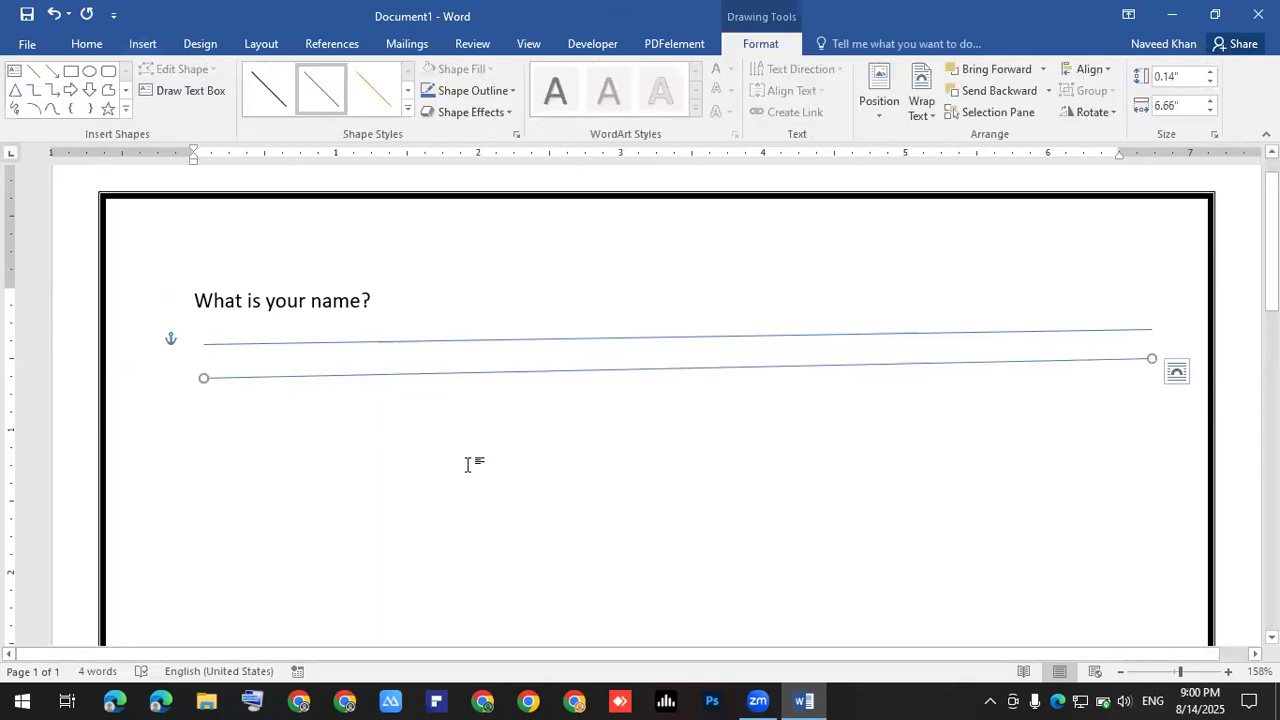
left_click(311, 334)
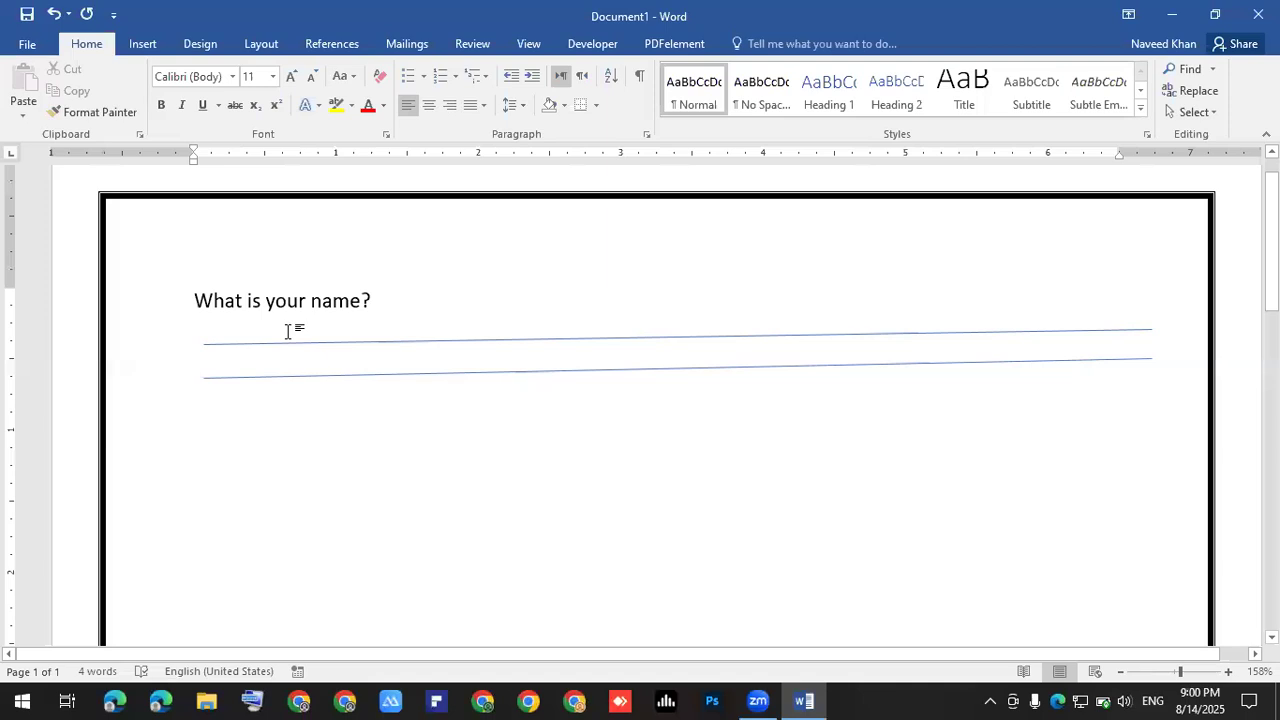
type("my name is")
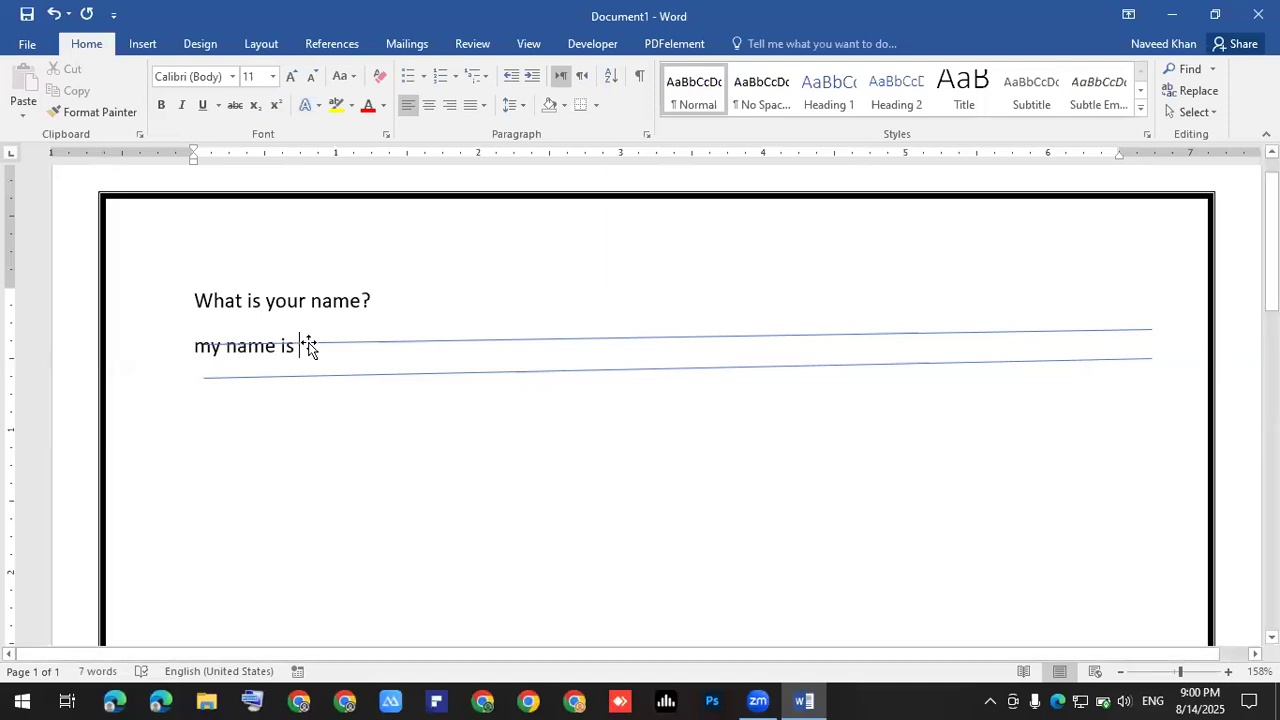
left_click_drag(308, 345, 310, 358)
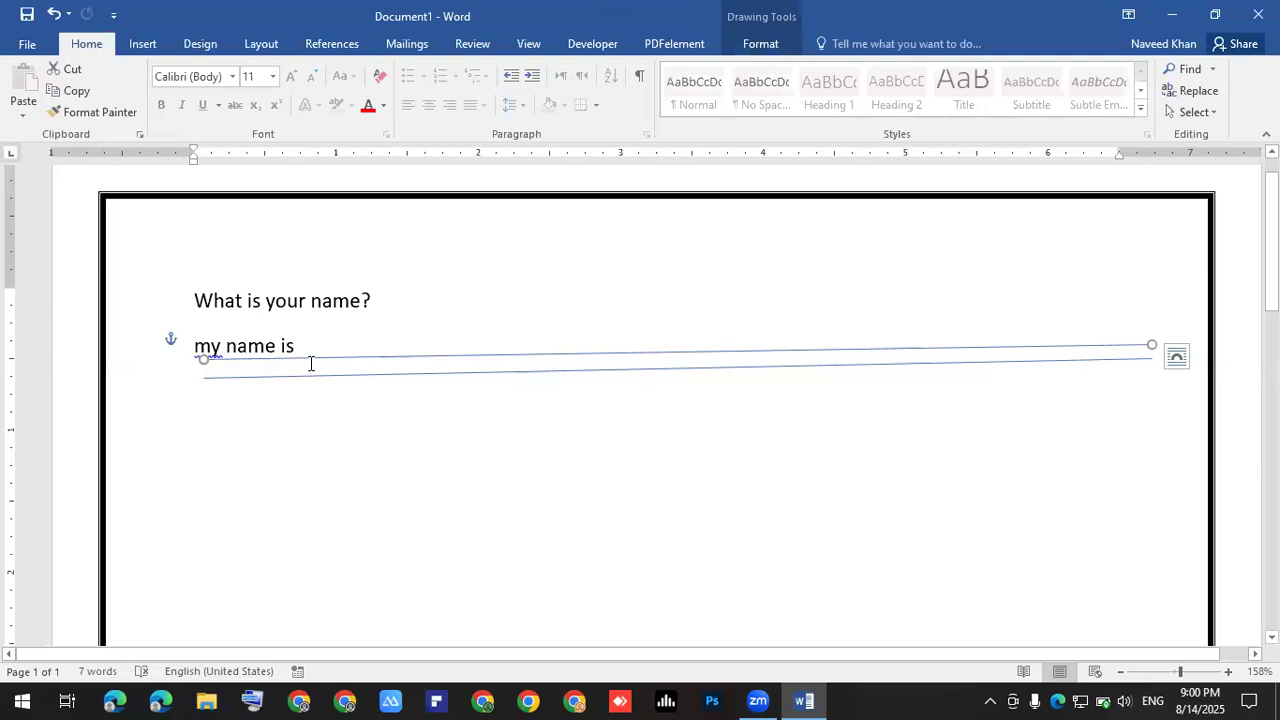
key("Escape")
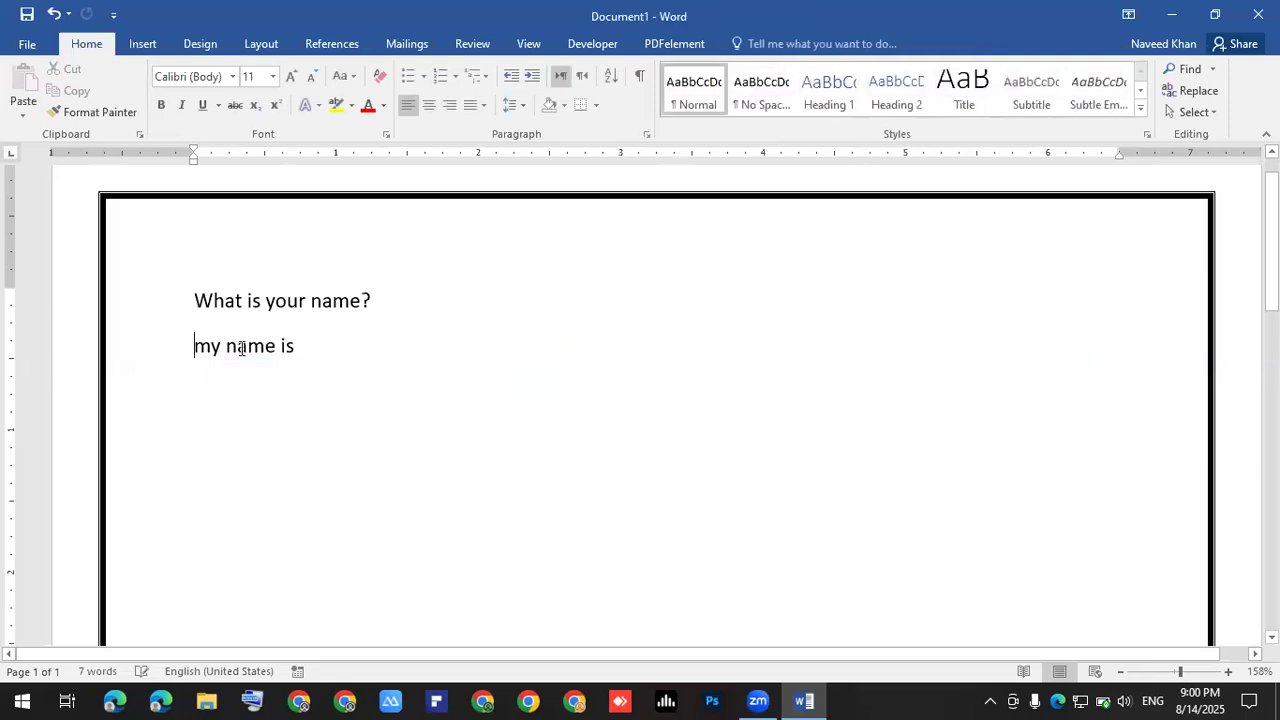
left_click(160, 357)
key("Delete")
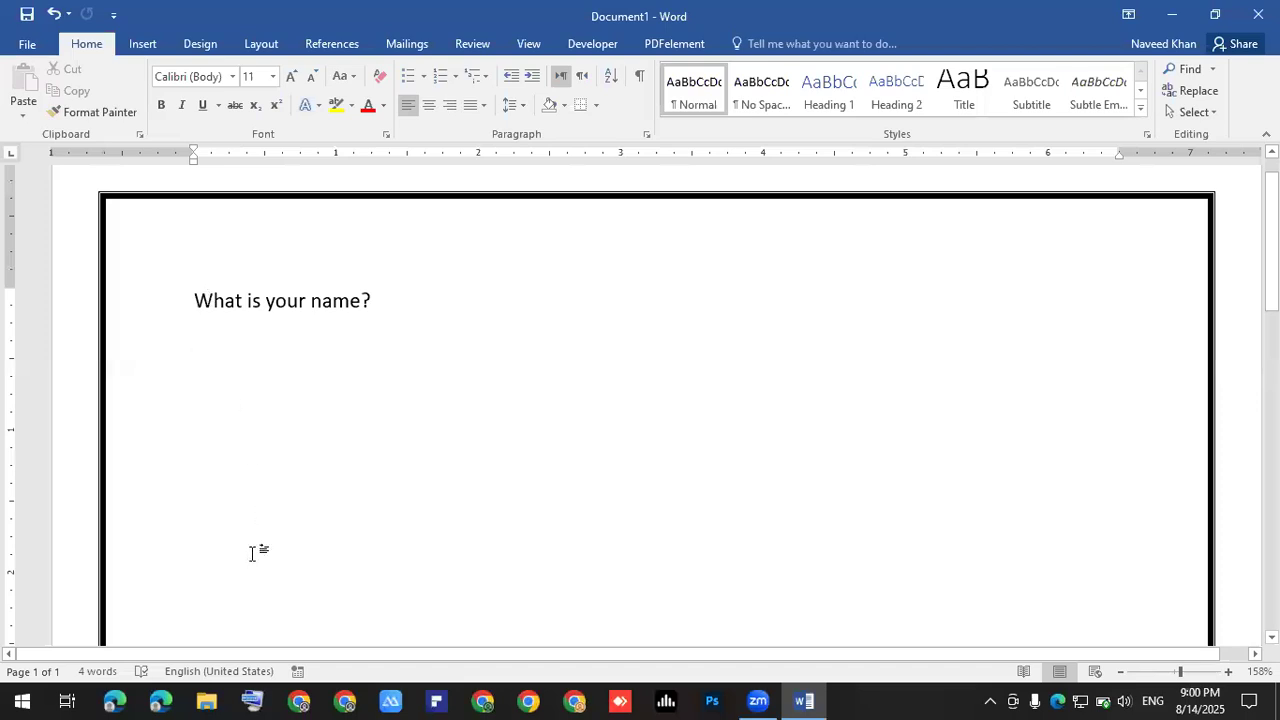
left_click(255, 699)
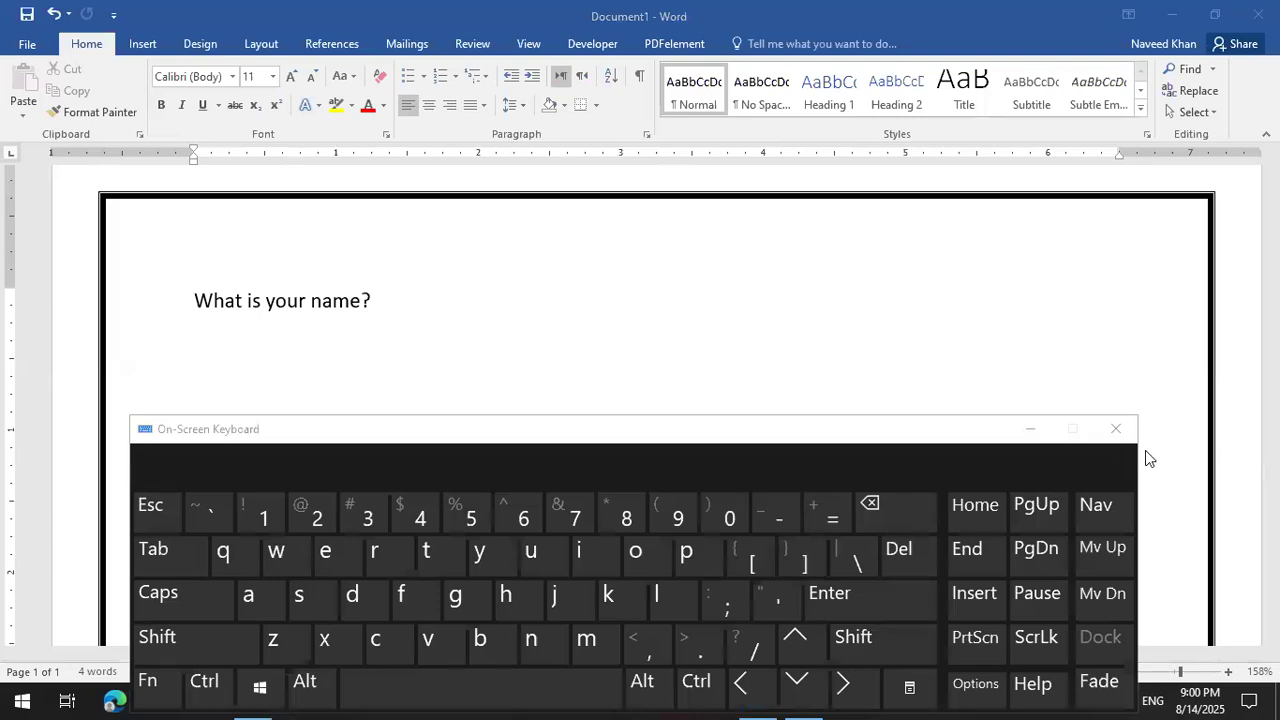
left_click(1116, 429)
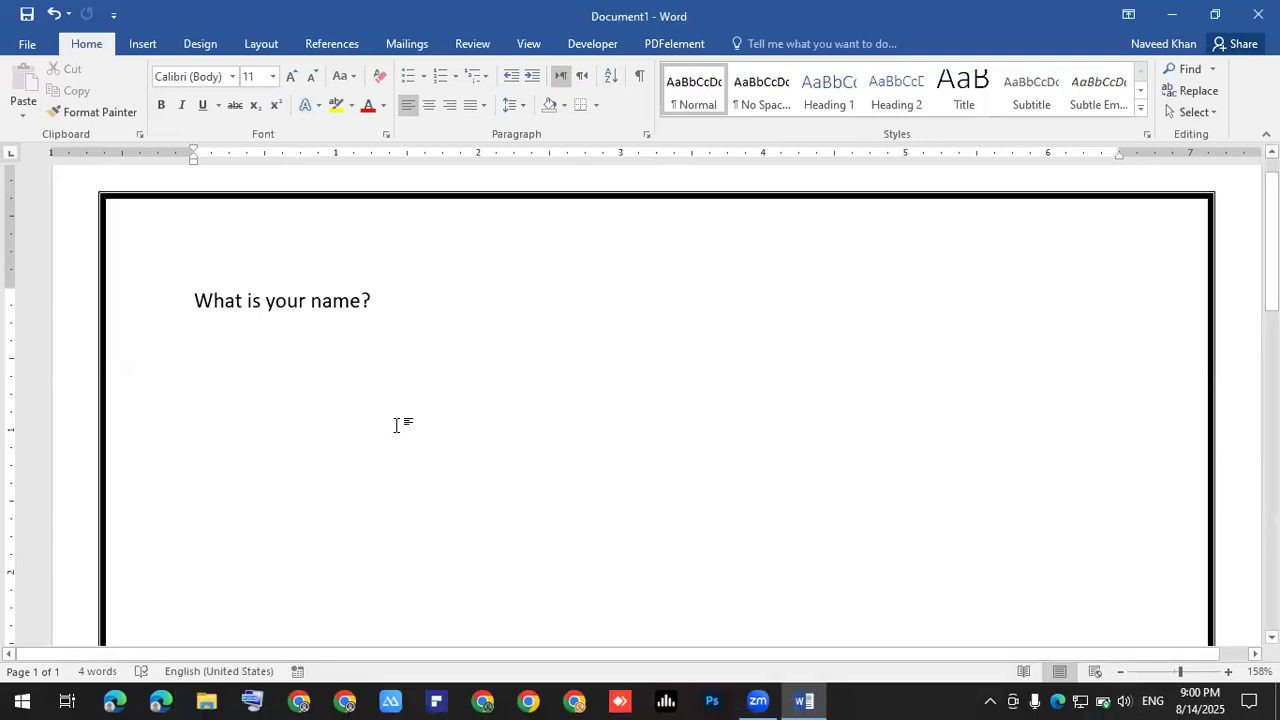
type("________________________")
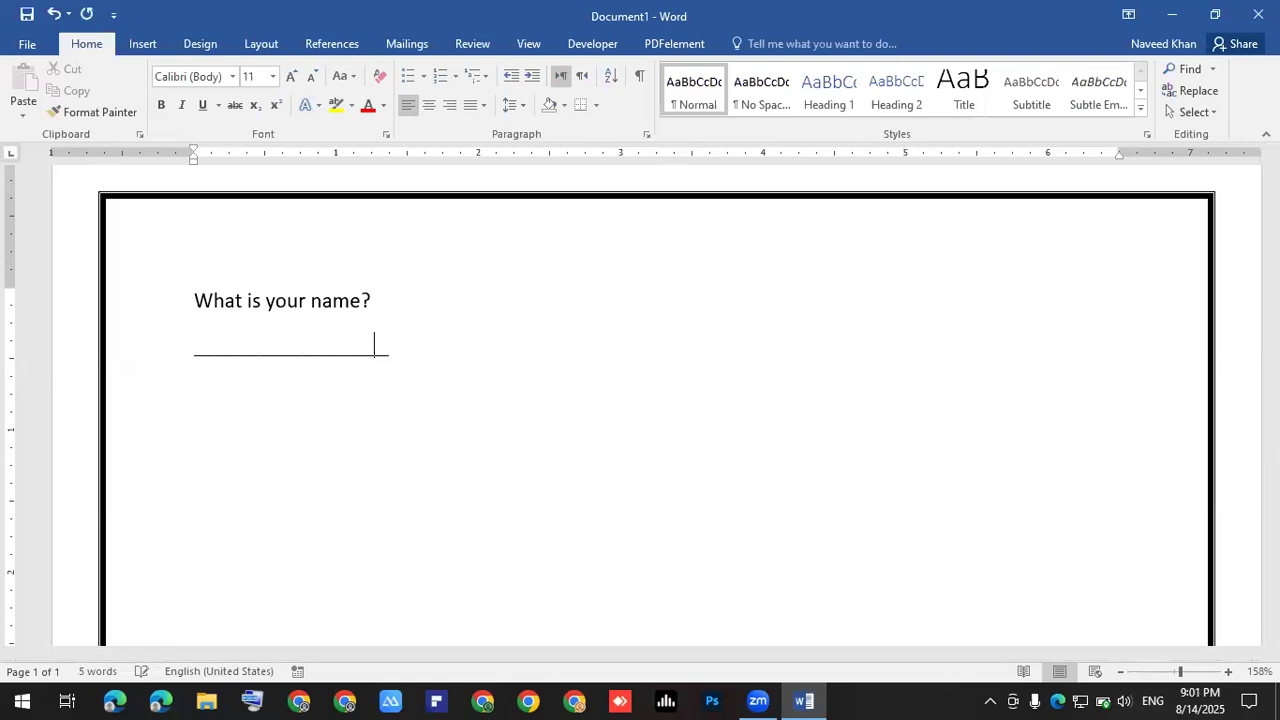
type("______________________________________________________________________________")
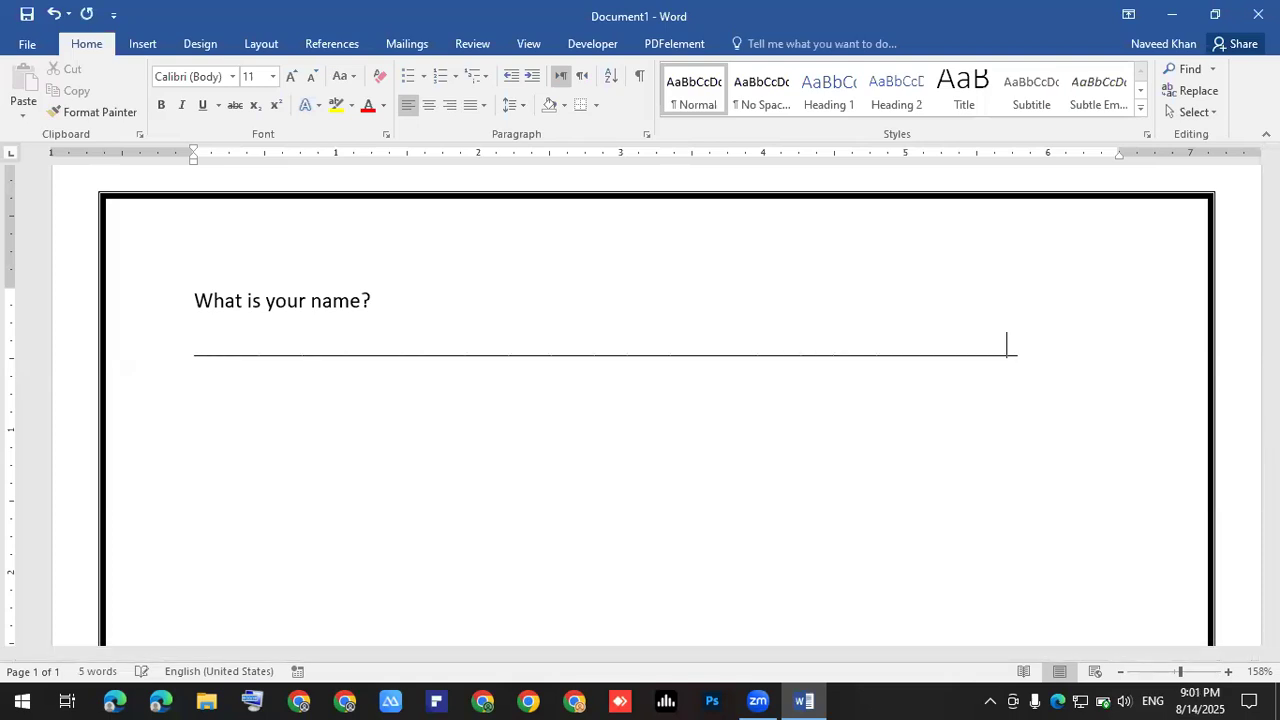
type("________________________________________")
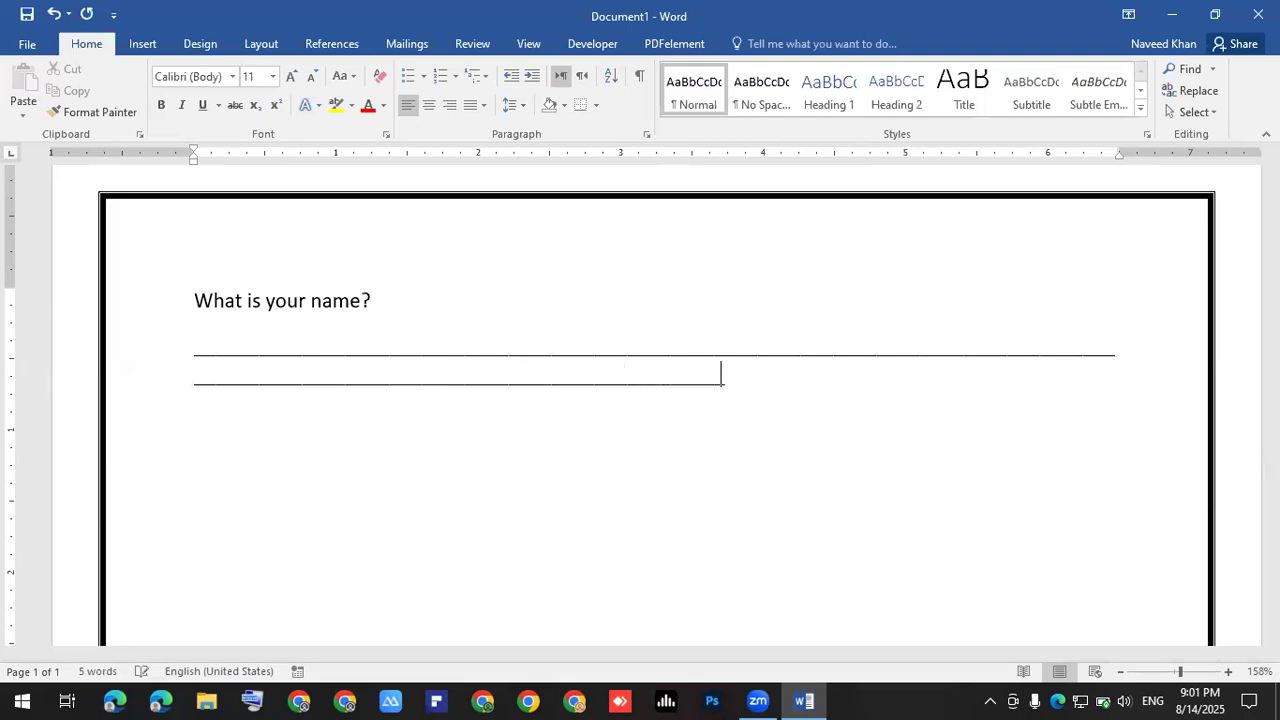
type("___________________________________________________________")
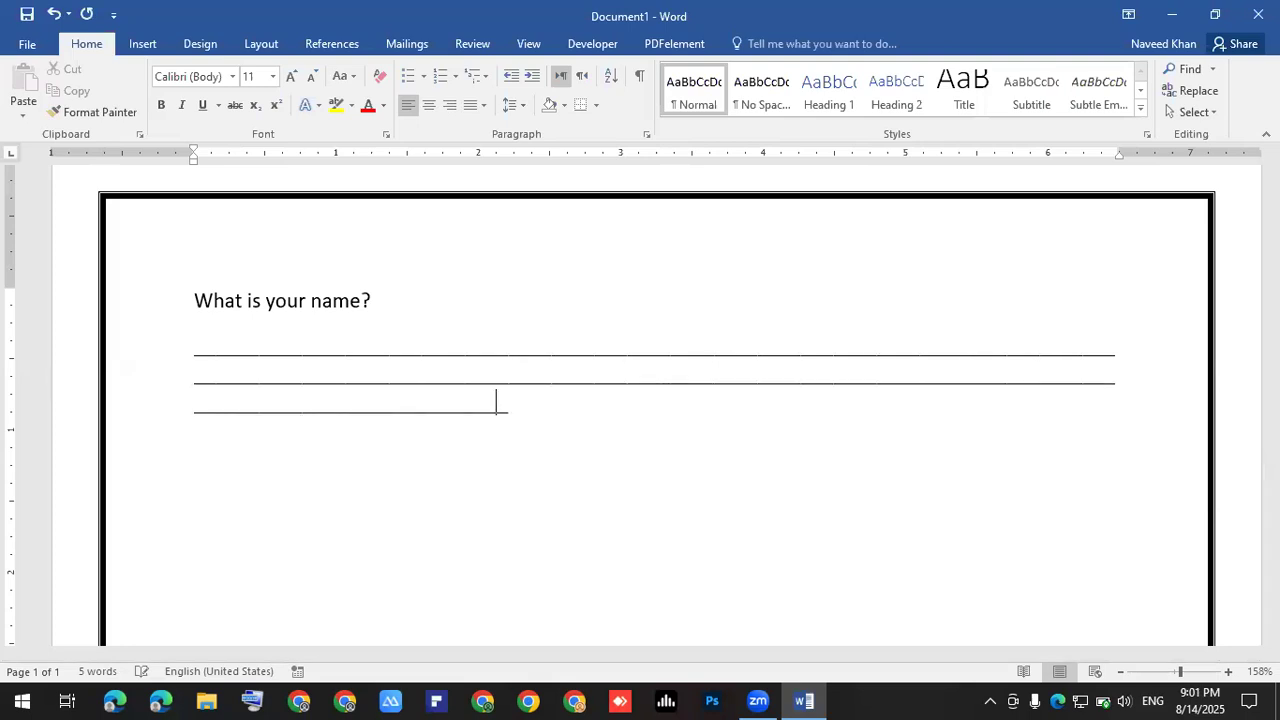
type("__________________________________________")
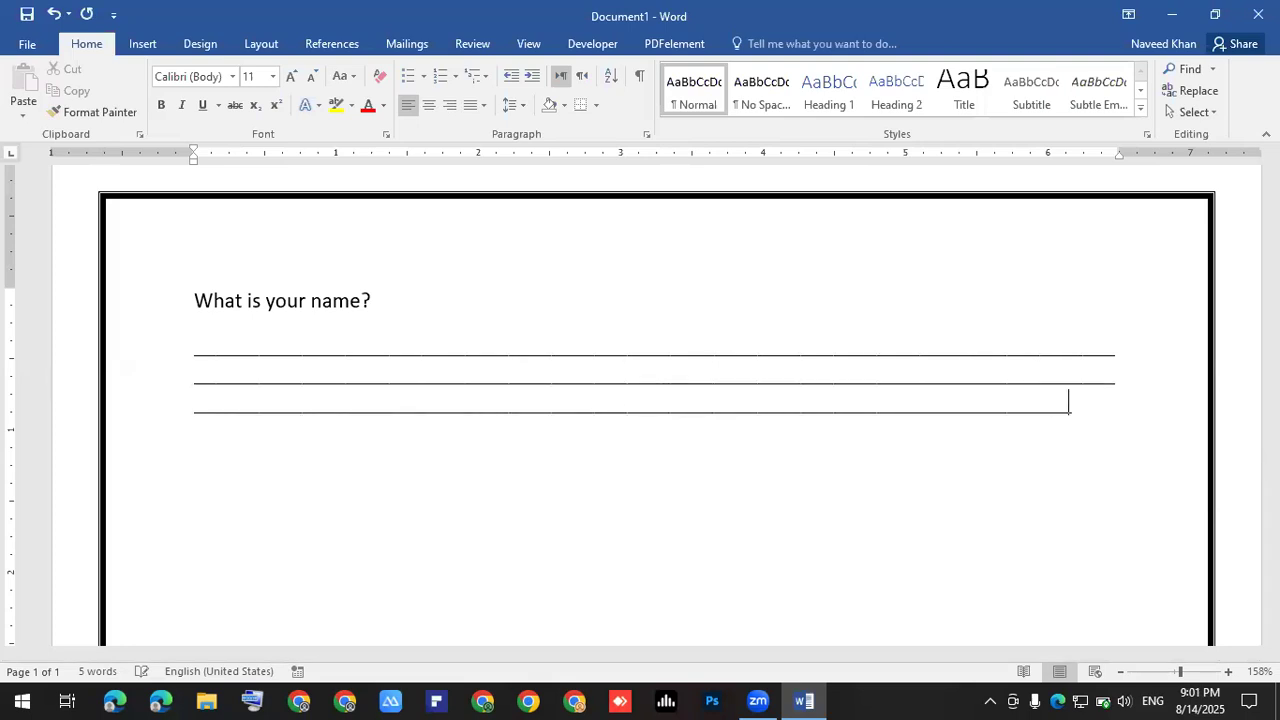
type("____")
left_click(442, 341)
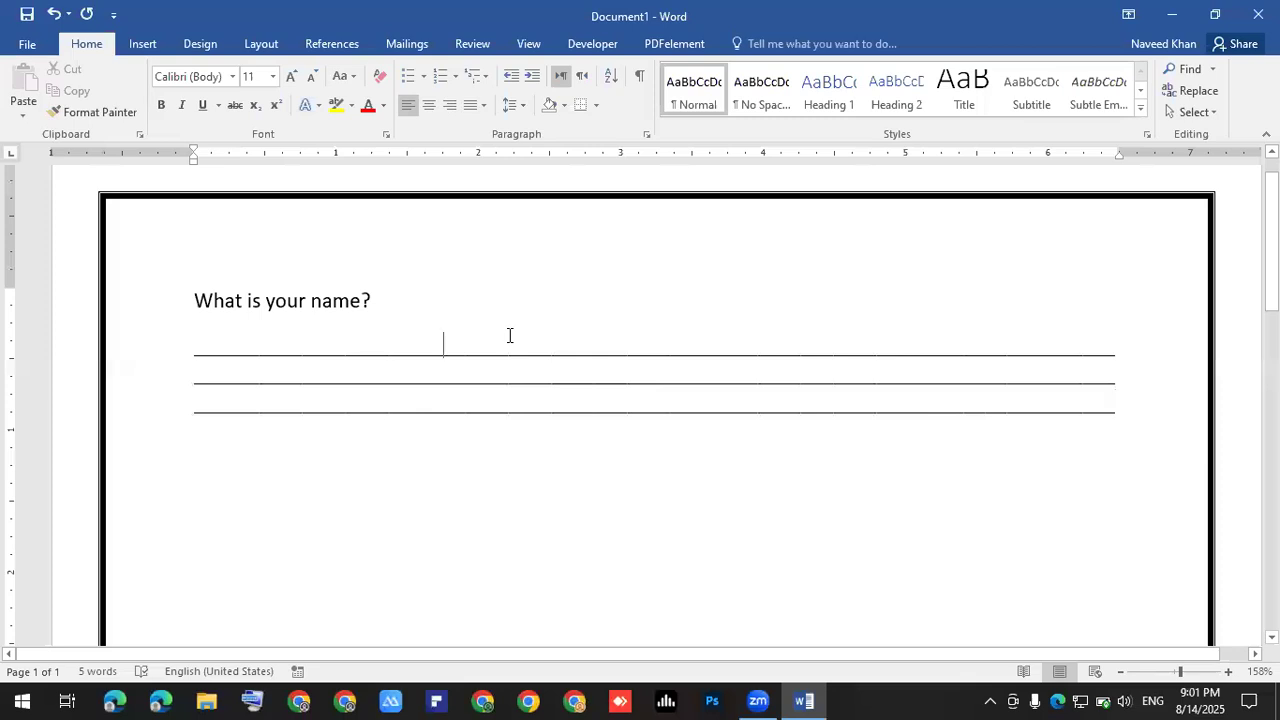
type("my")
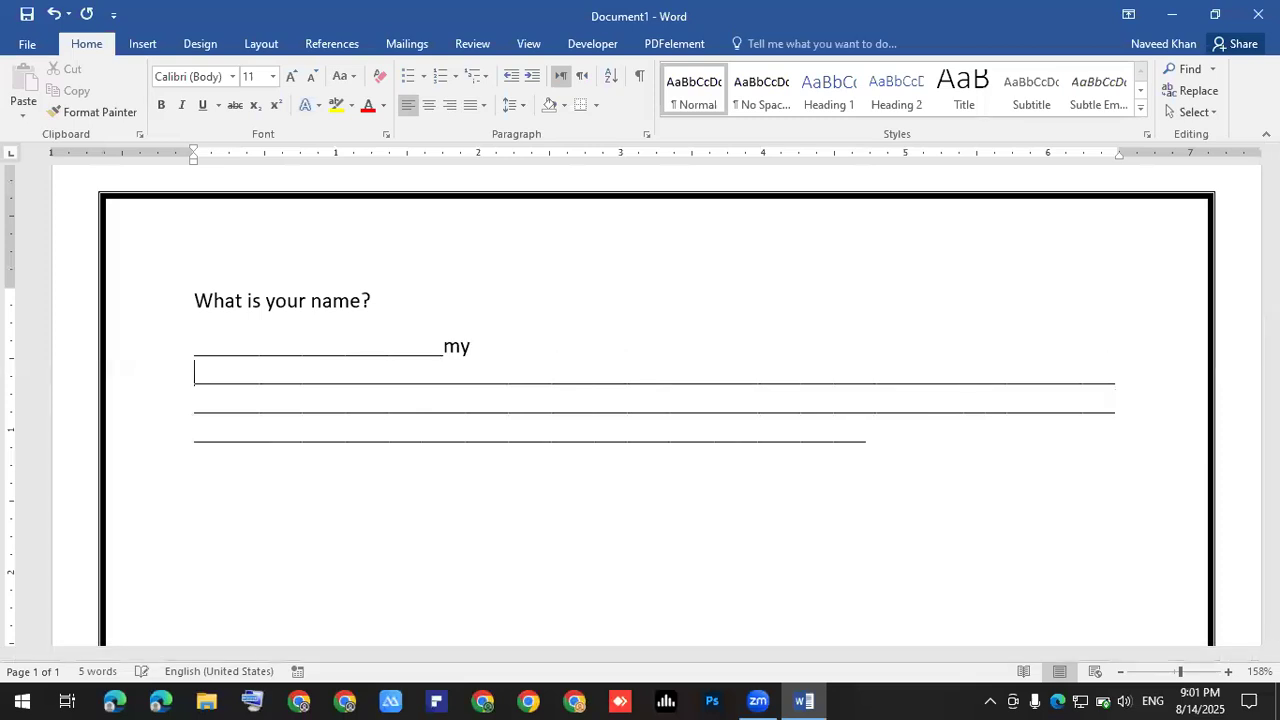
type(" nme is")
key("BackSpace")
key("BackSpace")
key("BackSpace")
key("BackSpace")
key("BackSpace")
key("BackSpace")
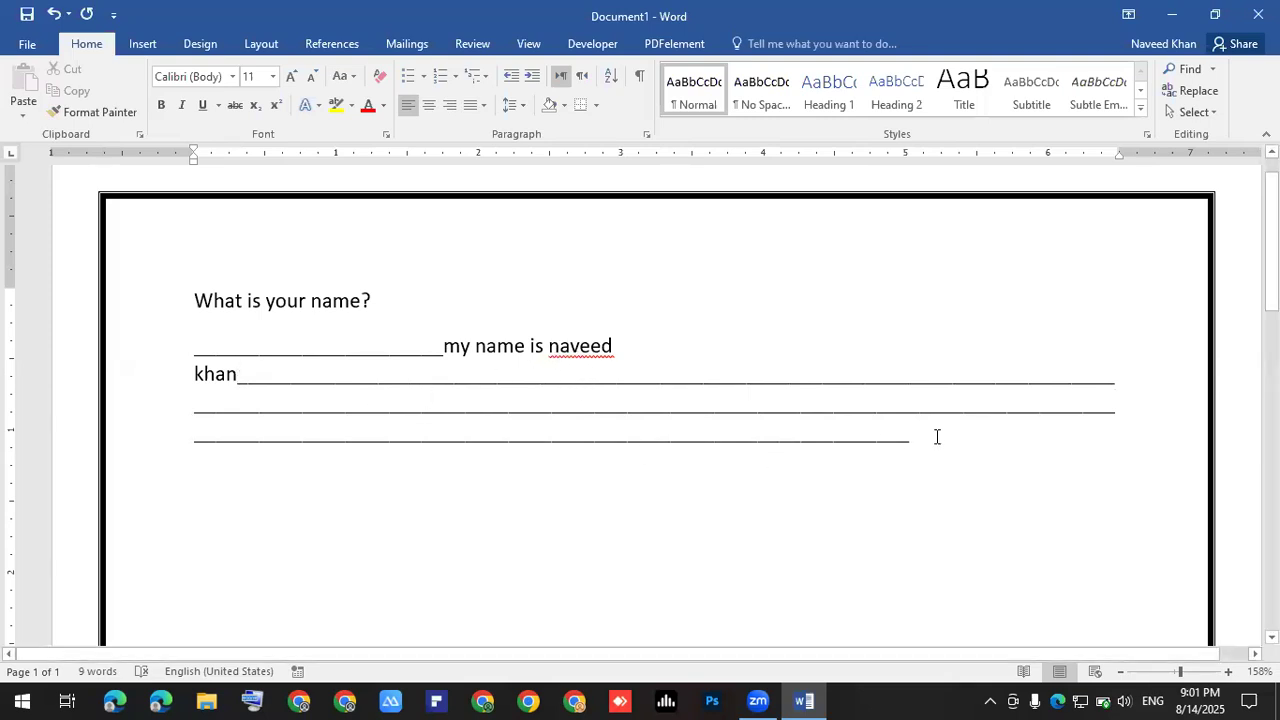
left_click_drag(928, 446, 183, 358)
key("BackSpace")
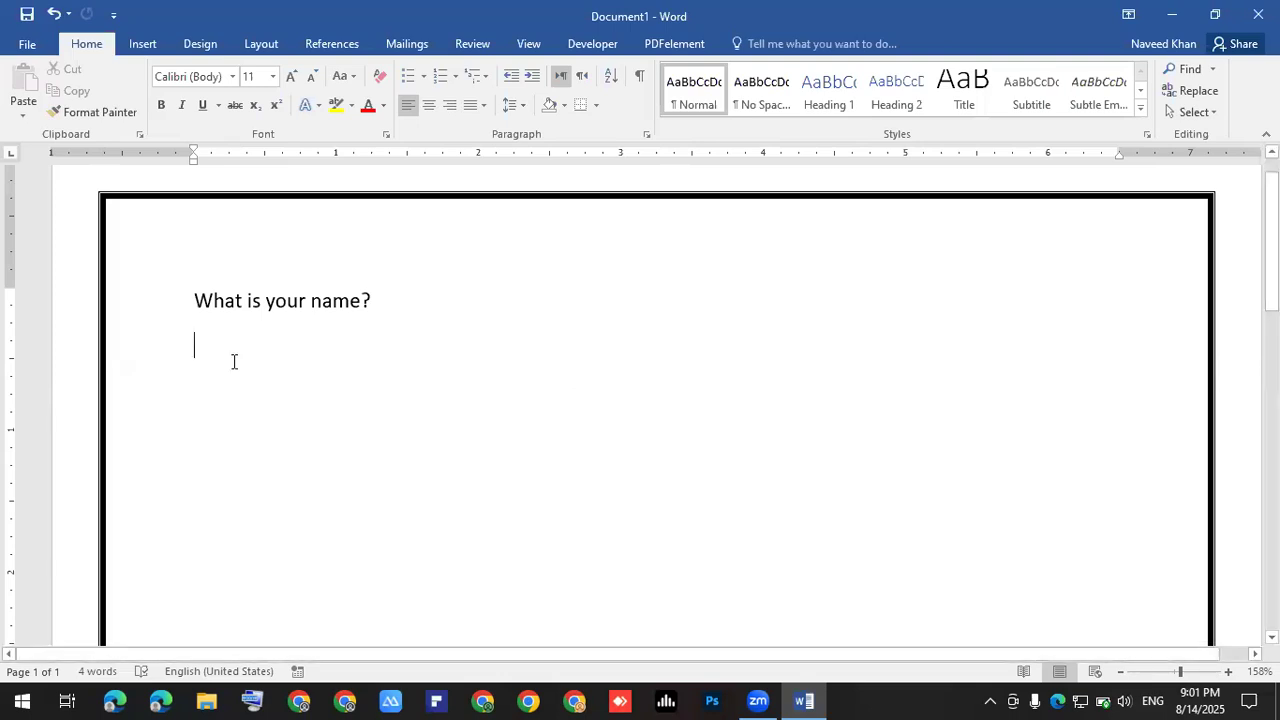
scroll(232, 361, "up", 3, "ctrl")
- Using the on-screen keyboard, type hyphens that become a horizontal answer line below the question
scroll(314, 449, "down", 1, "ctrl")
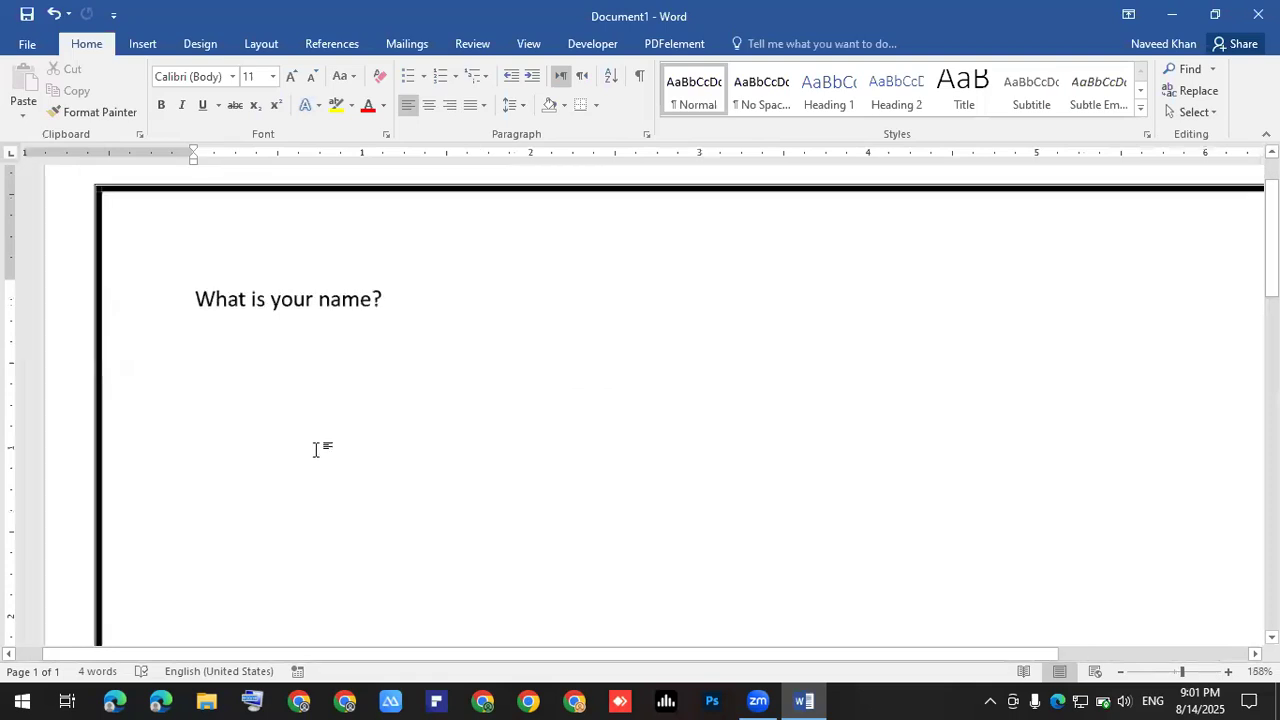
left_click(252, 700)
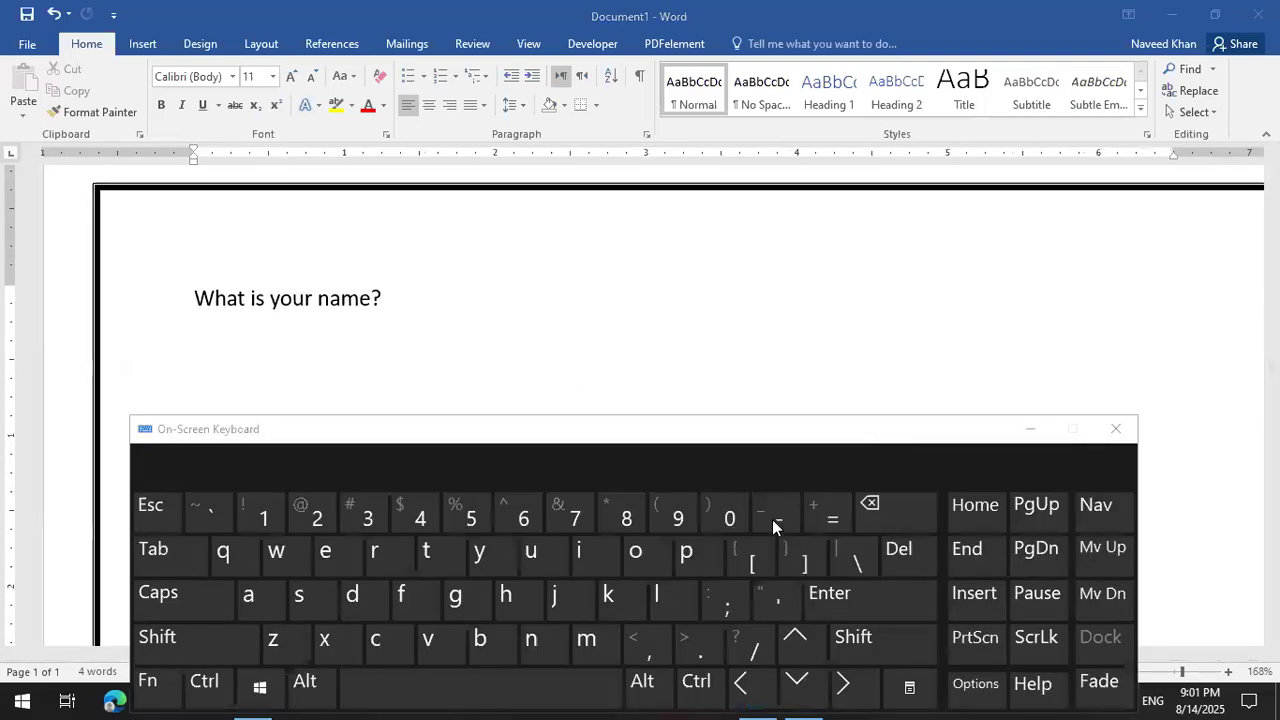
left_click(255, 337)
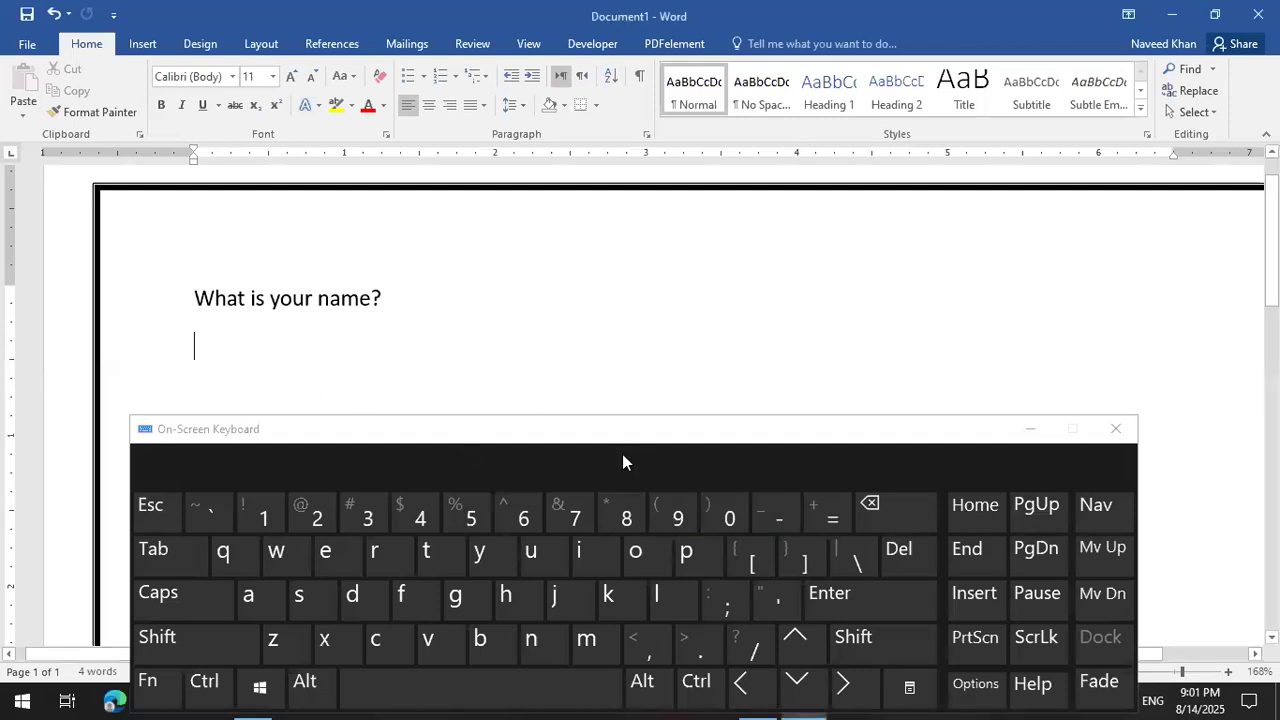
left_click(773, 520)
left_click(773, 520)
left_click(773, 520)
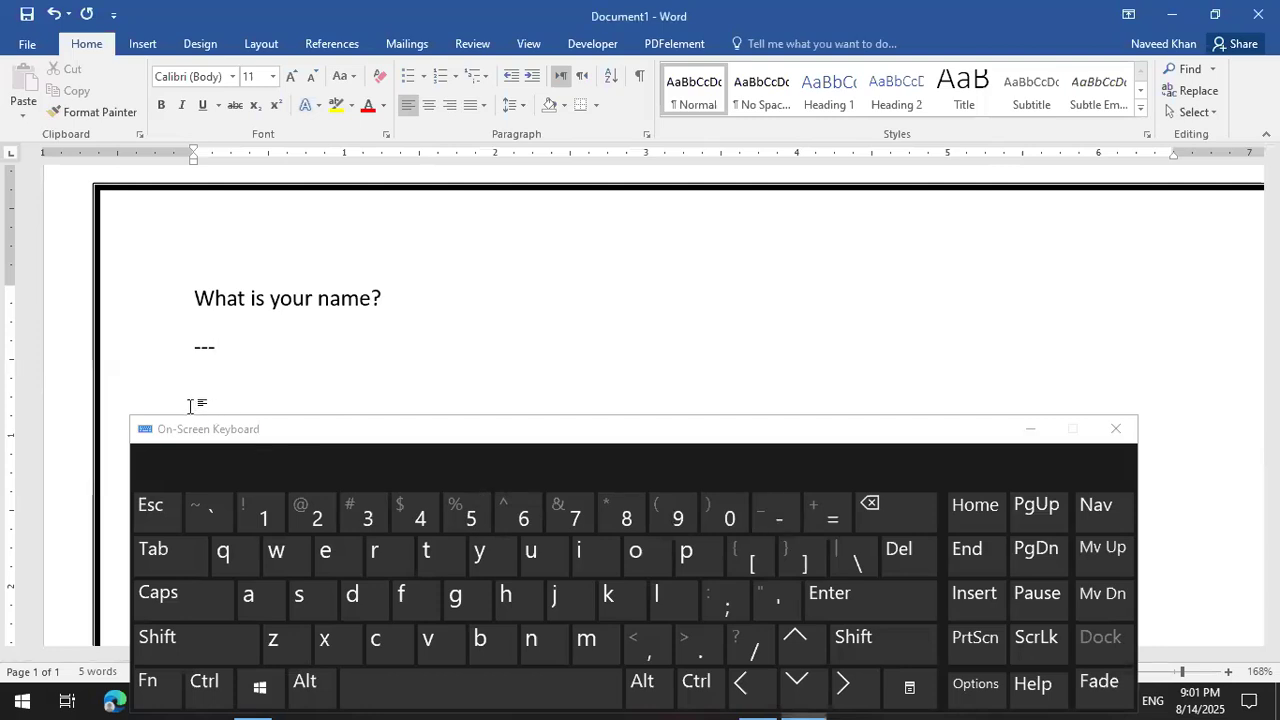
left_click(214, 360)
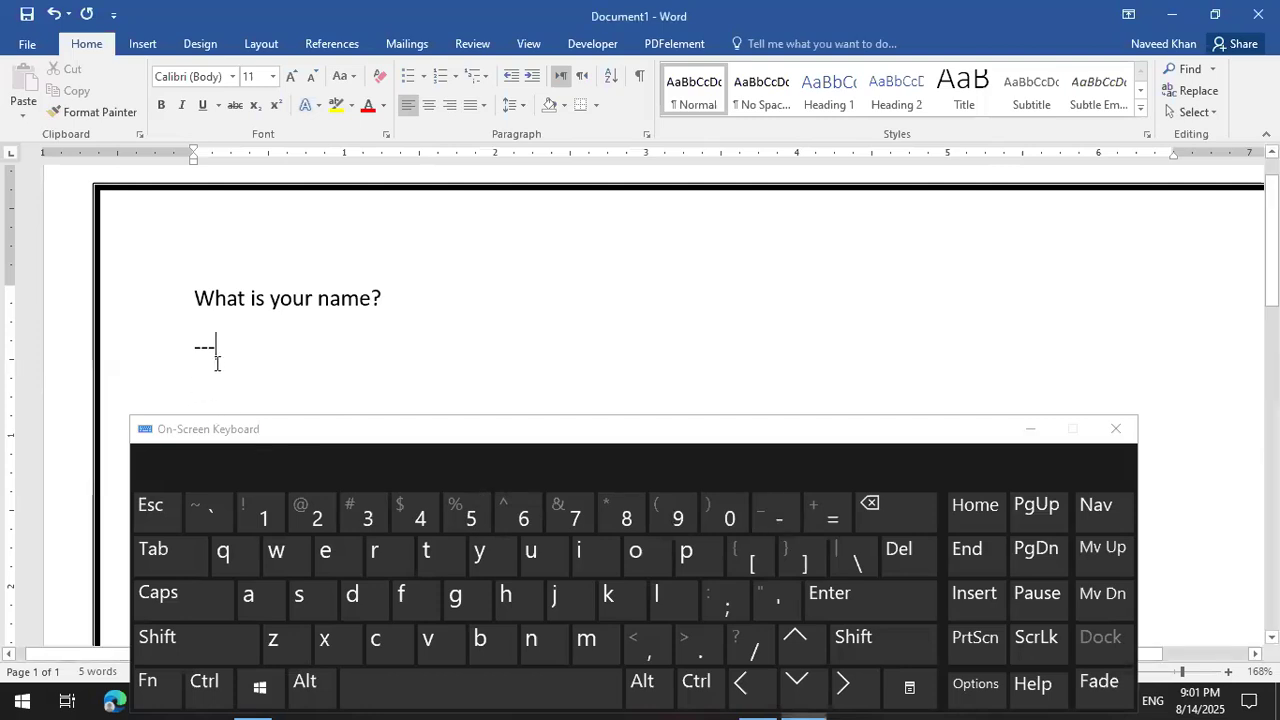
left_click(846, 608)
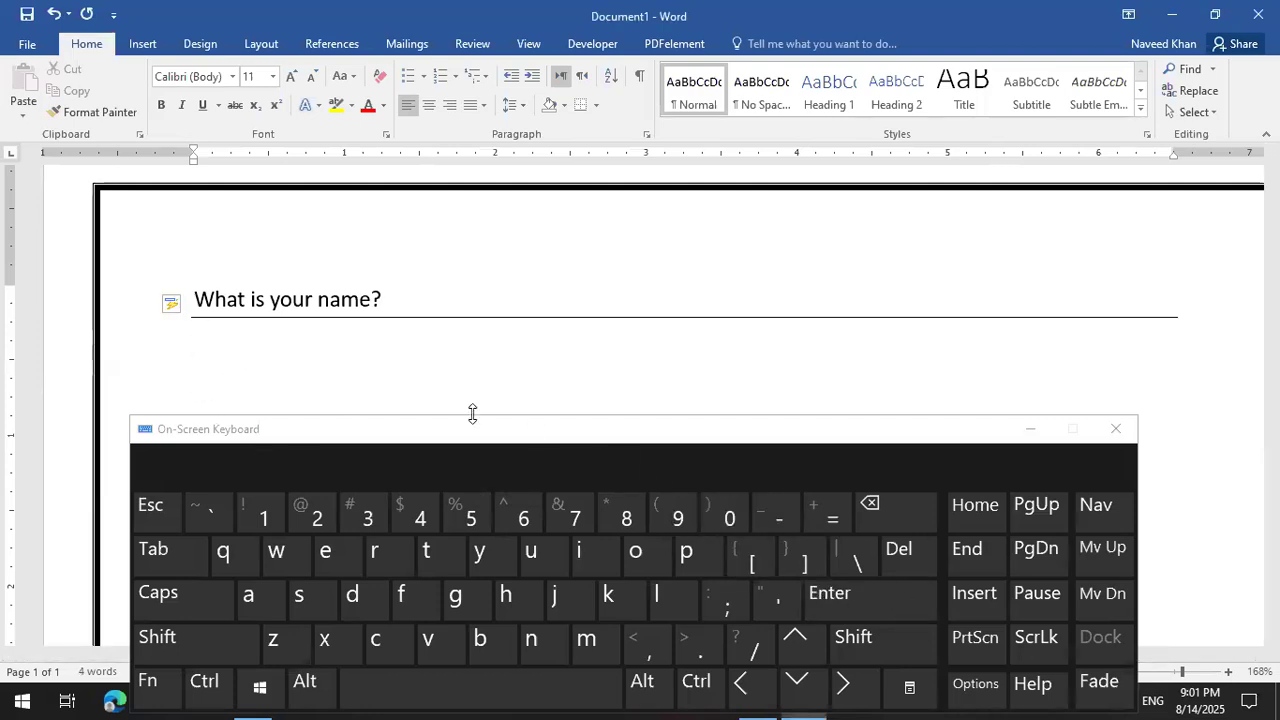
- Insert an empty line above the rule and drag the on-screen keyboard up off the taskbar
scroll(389, 384, "up", 1, "ctrl")
scroll(389, 384, "up", 1, "ctrl")
left_click(402, 300)
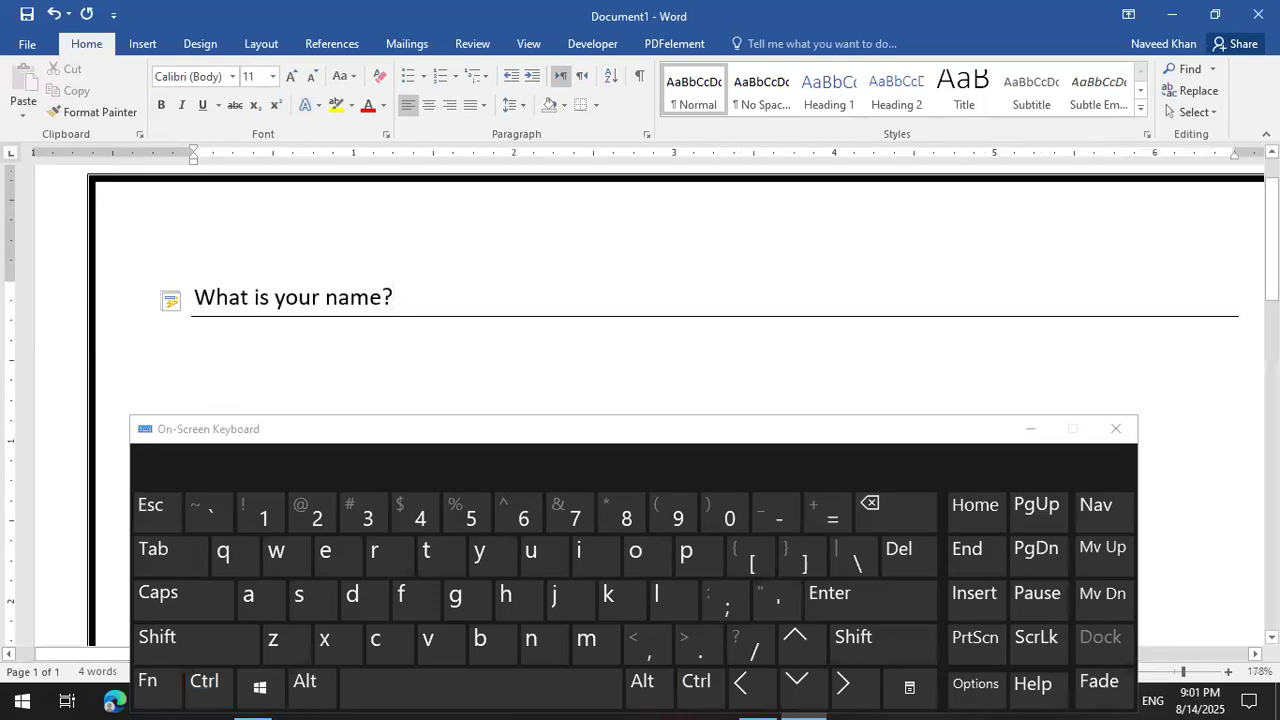
key("Return")
scroll(266, 309, "down", 1)
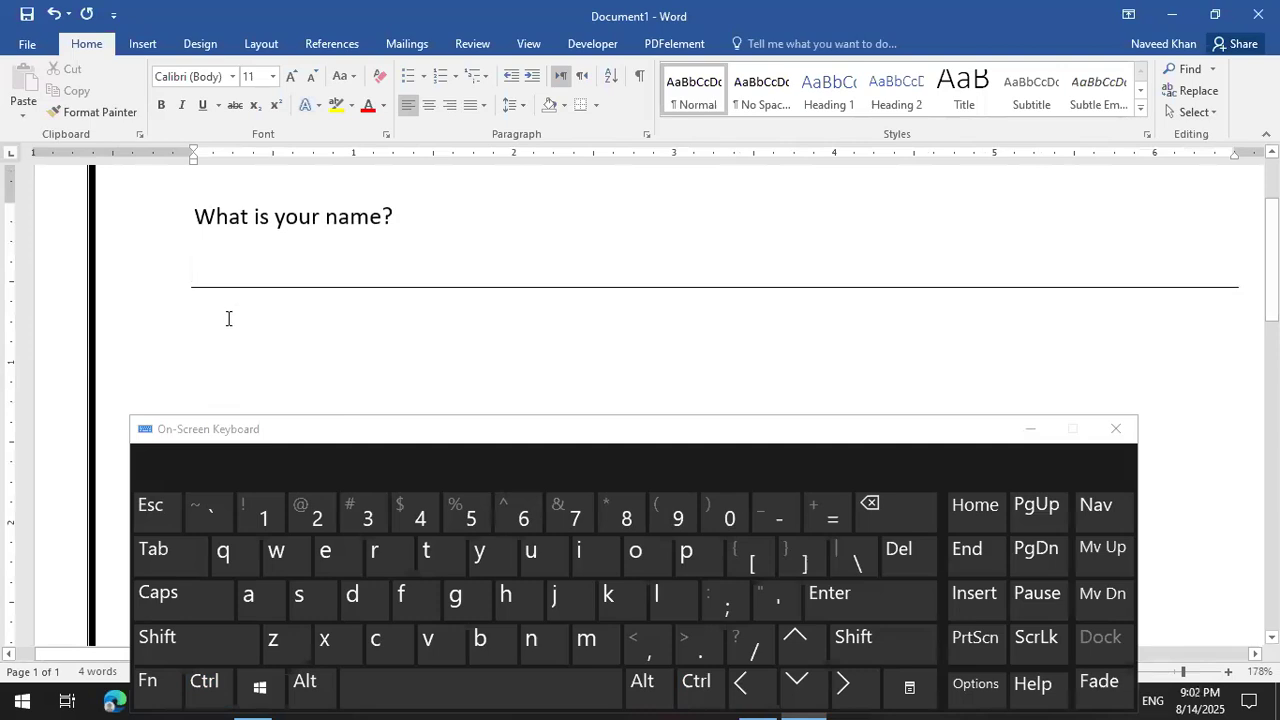
left_click(228, 318)
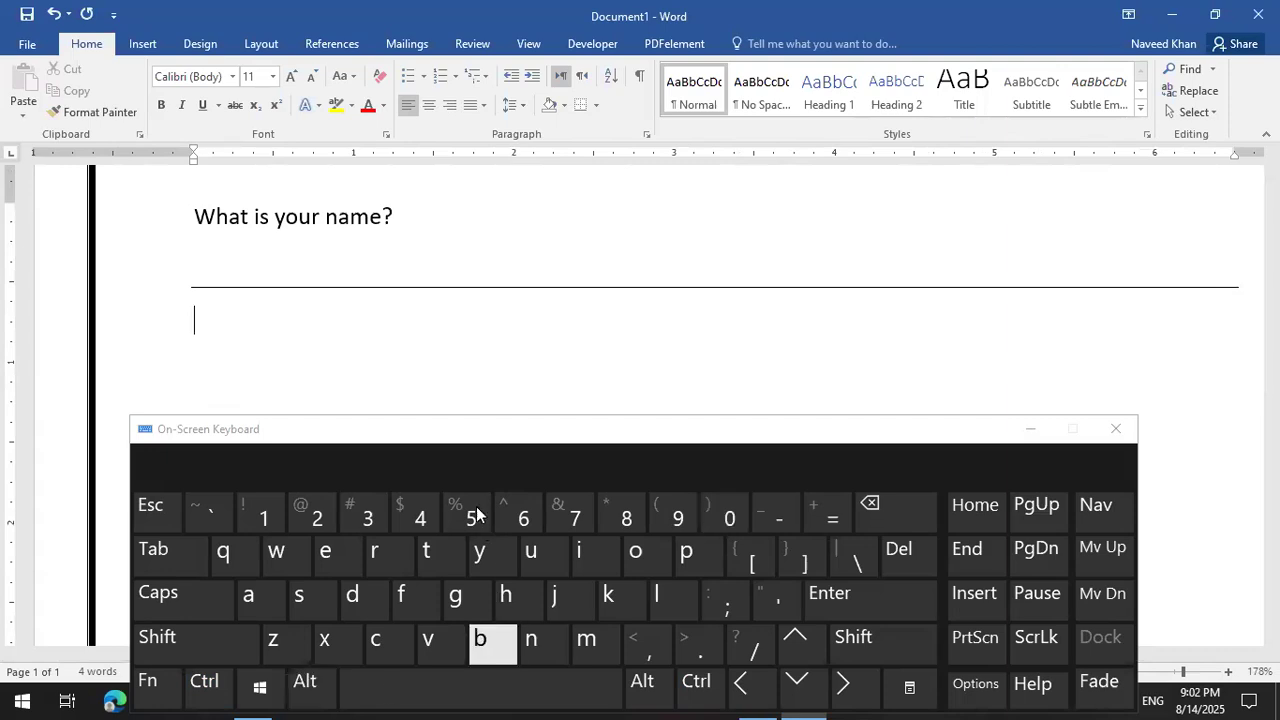
left_click(500, 432)
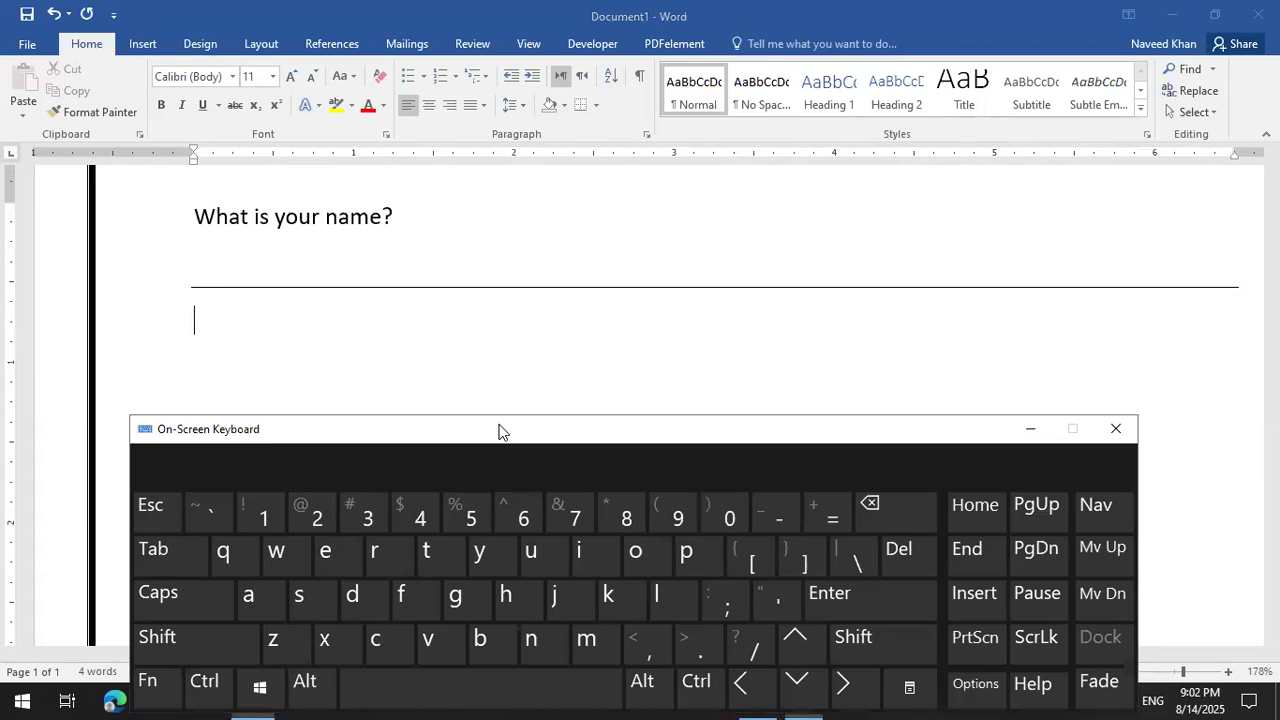
left_click_drag(500, 432, 536, 315)
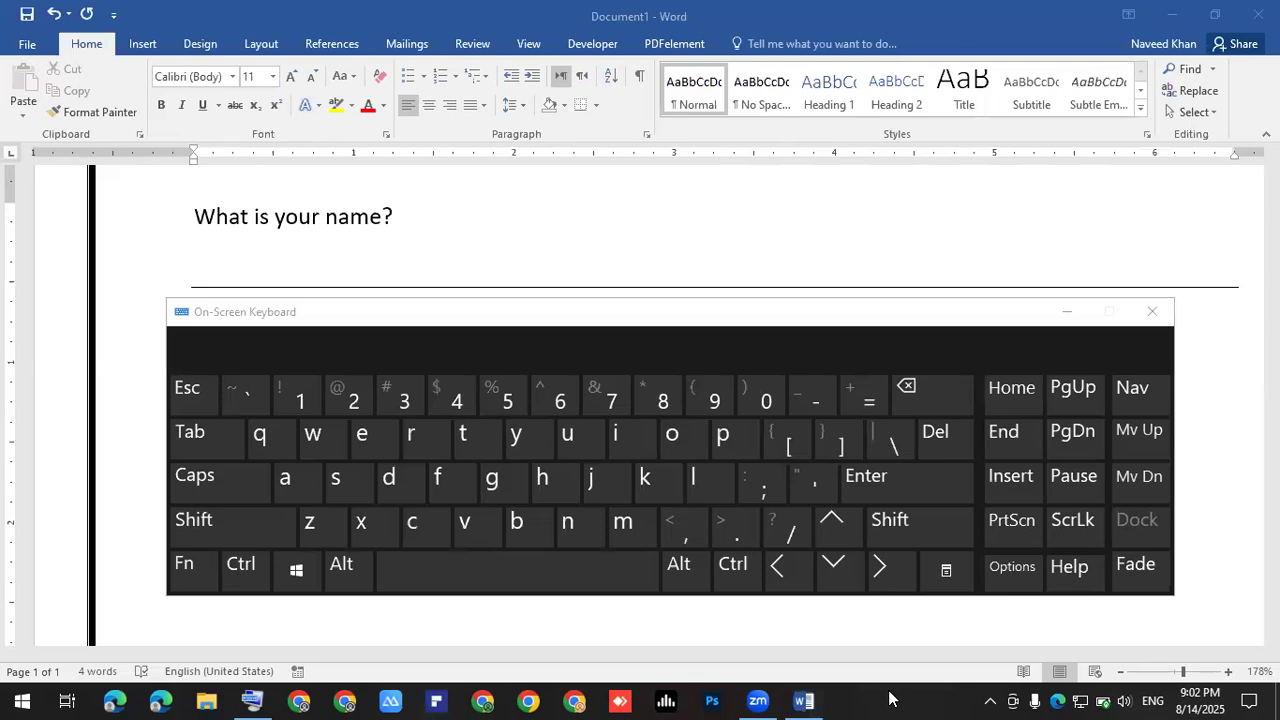
- Move the on-screen keyboard lower and place the caret on the empty line below the rule
left_click(1003, 483)
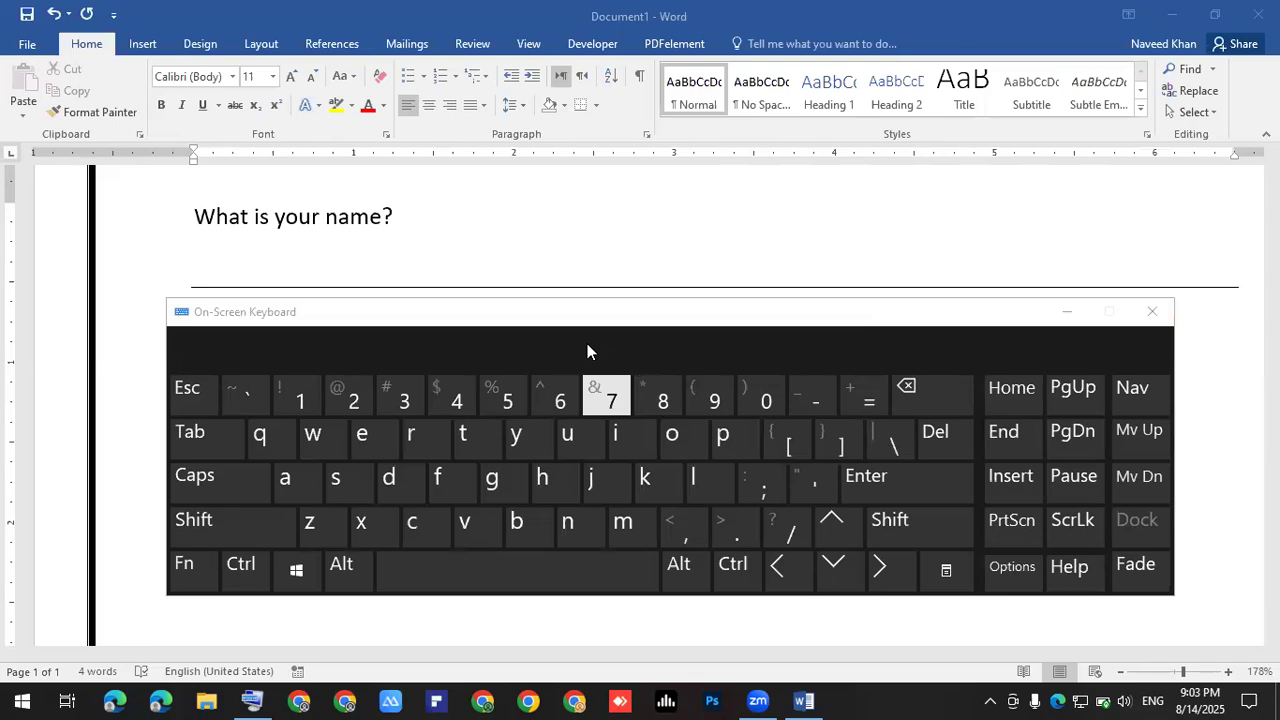
left_click(398, 257)
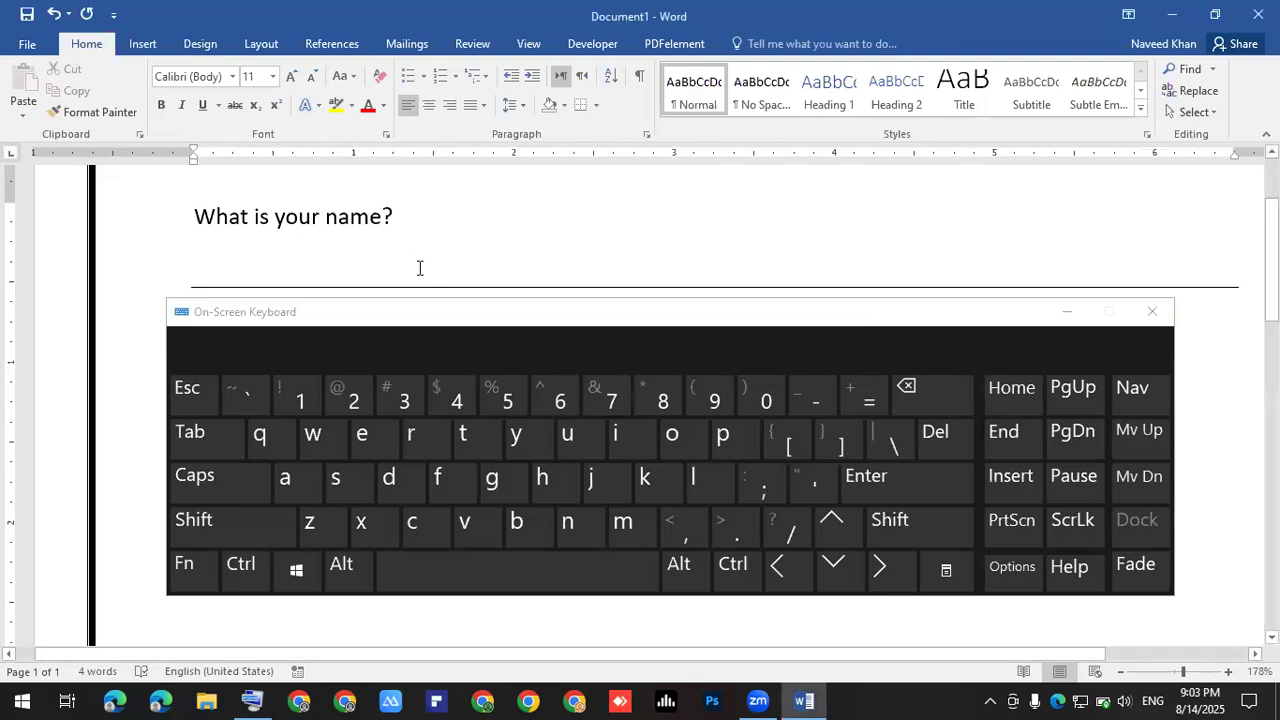
left_click(769, 320)
left_click_drag(419, 323, 413, 357)
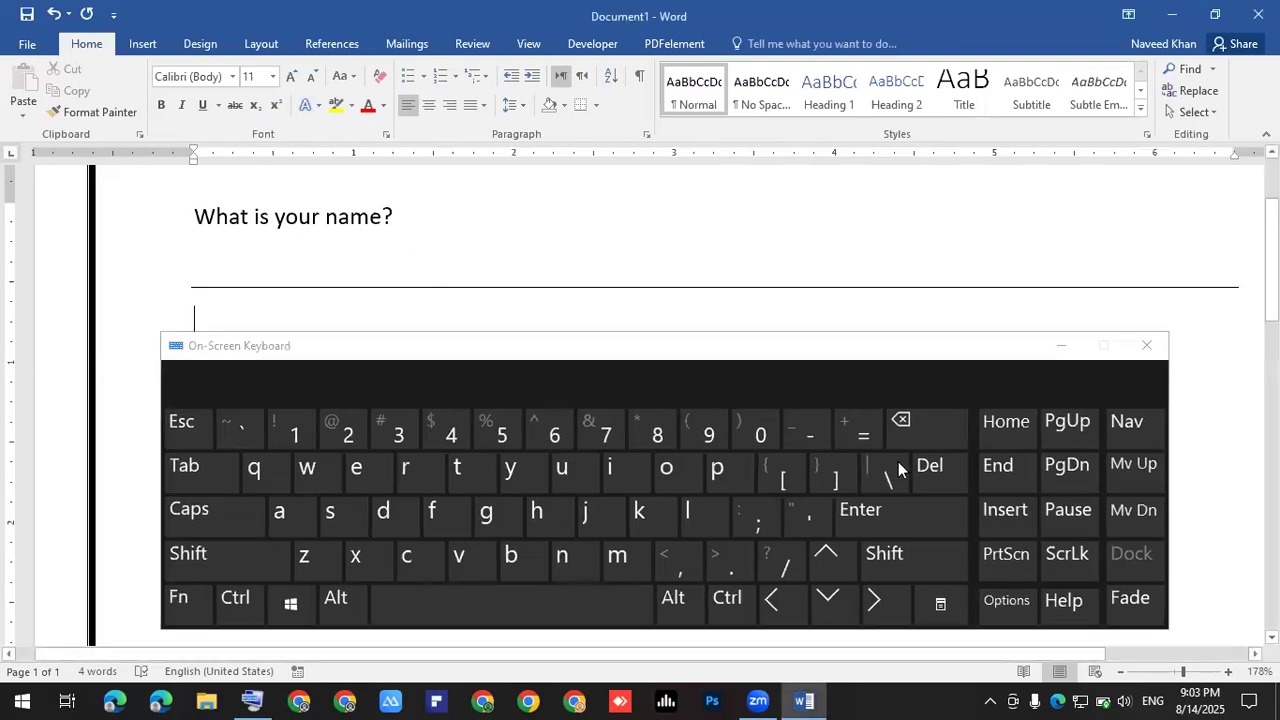
left_click(237, 319)
left_click(277, 354)
left_click(256, 327)
- Type '---' repeatedly to create more full-width answer lines, then close the on-screen keyboard
type("---")
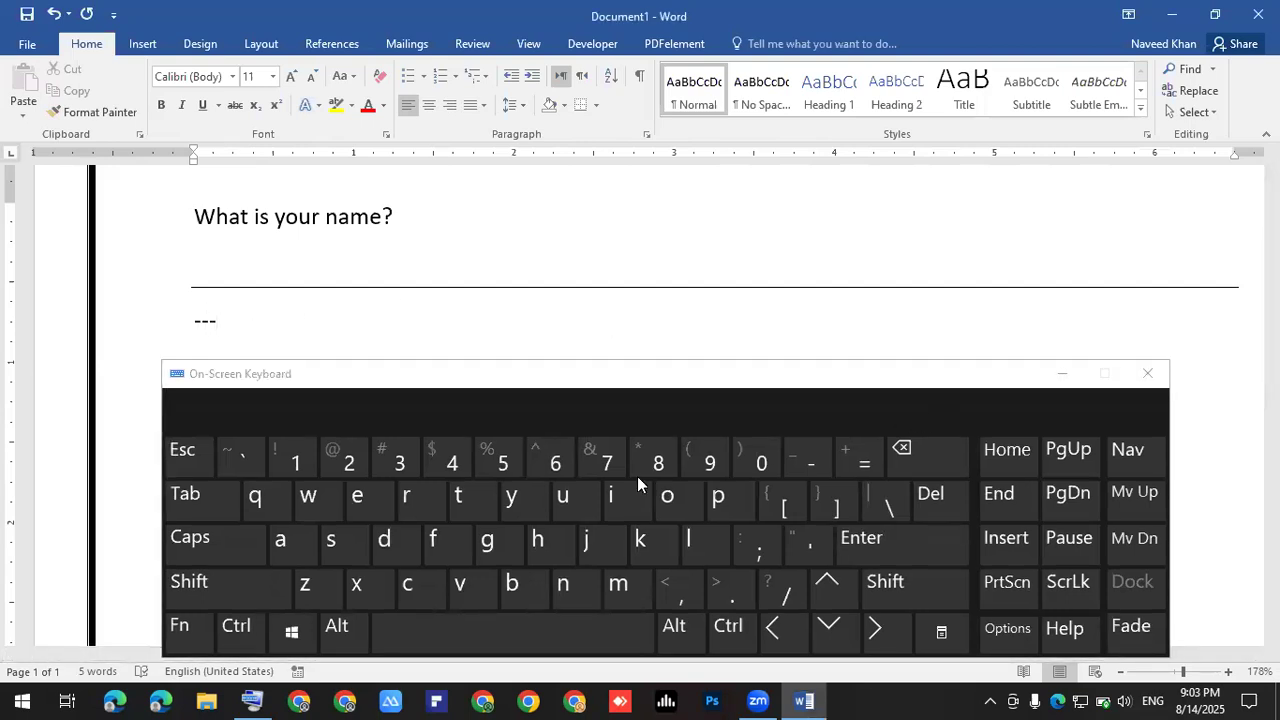
left_click(886, 553)
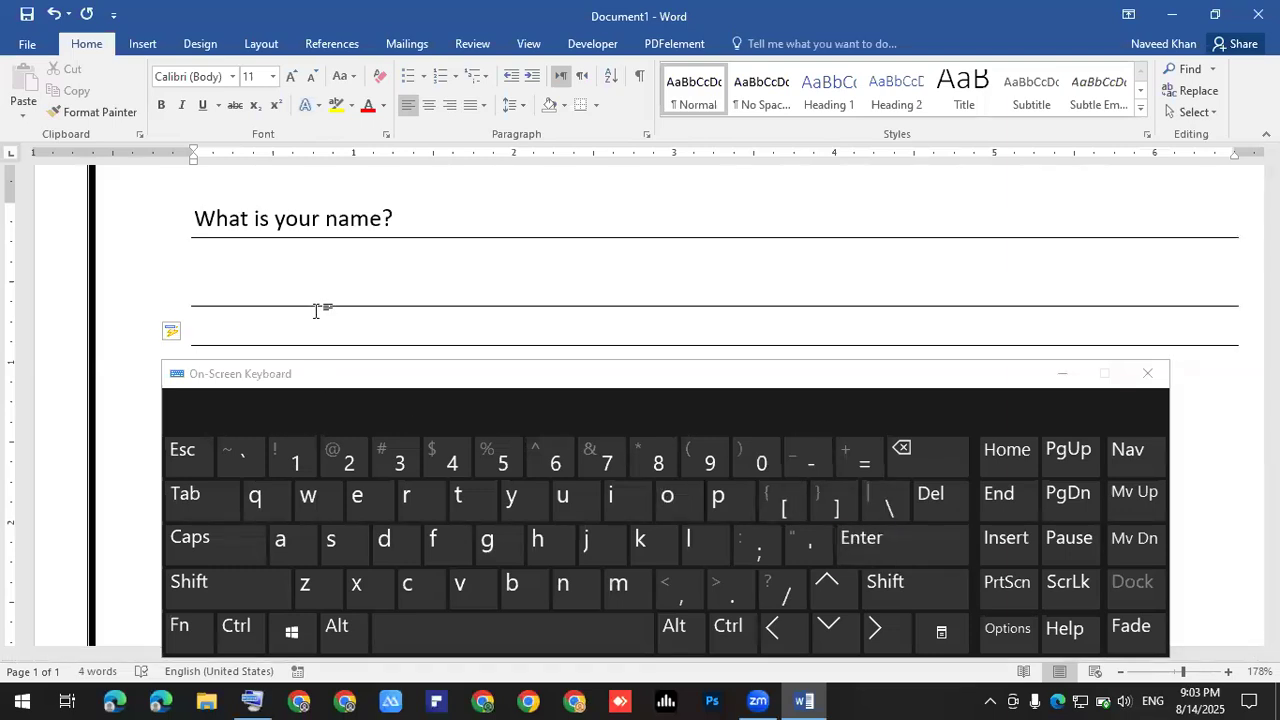
scroll(320, 306, "down", 2)
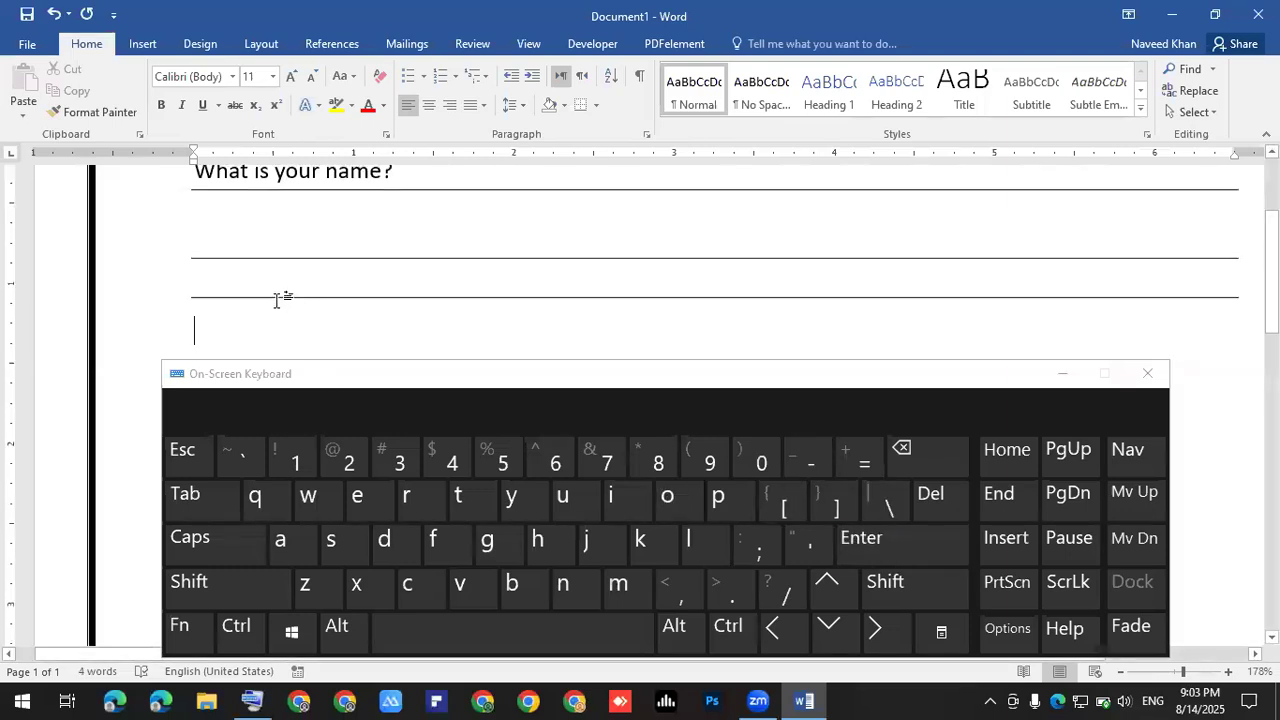
left_click(811, 461)
left_click(811, 461)
left_click(811, 461)
left_click(893, 553)
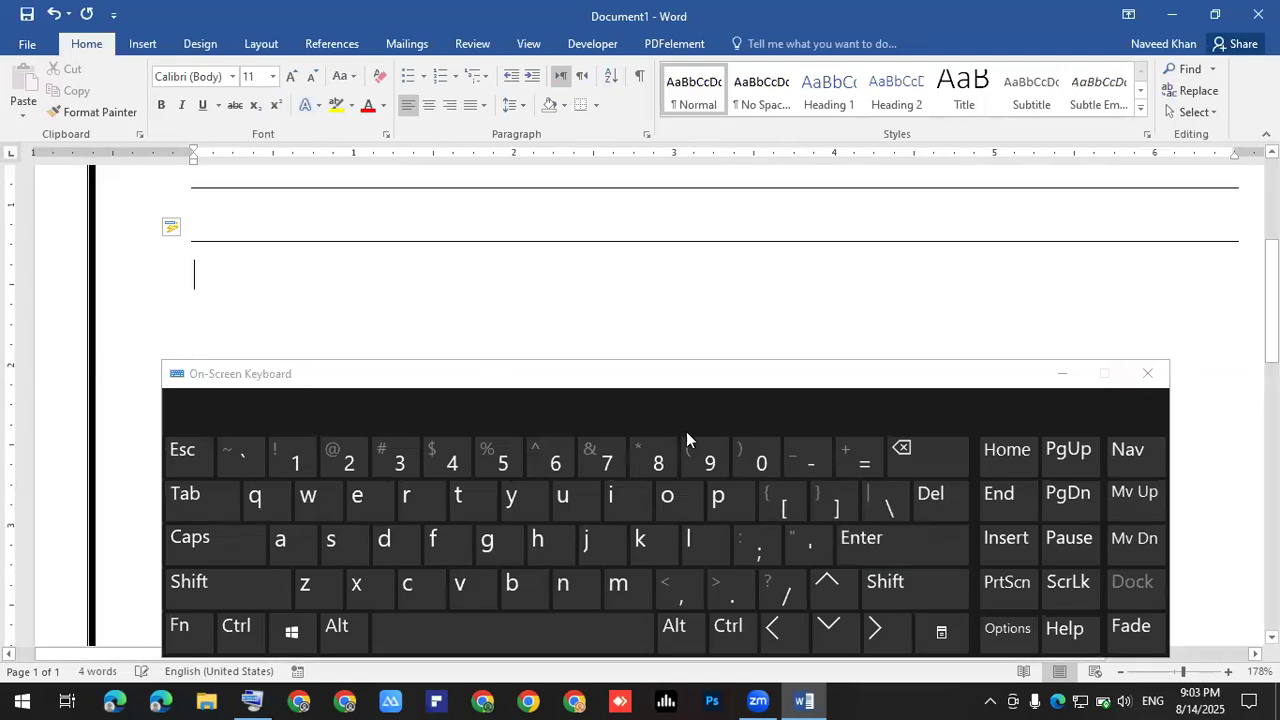
left_click(813, 458)
left_click(813, 458)
left_click(813, 458)
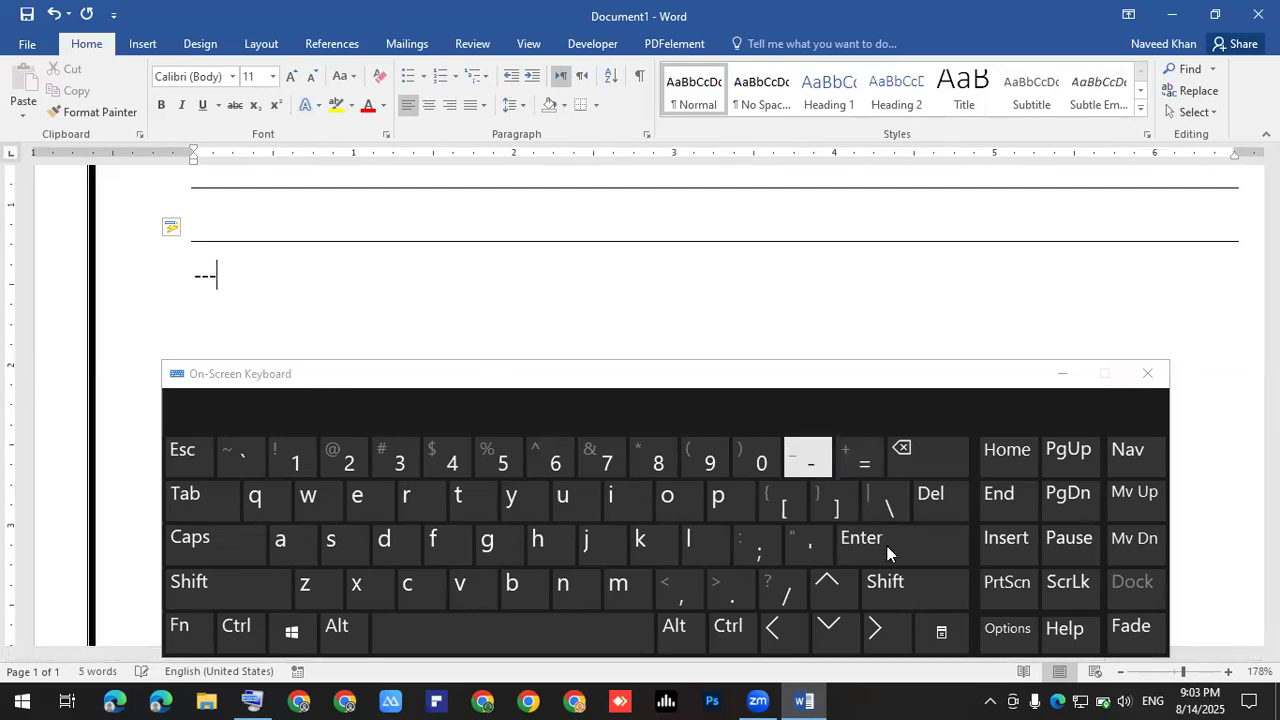
left_click(887, 548)
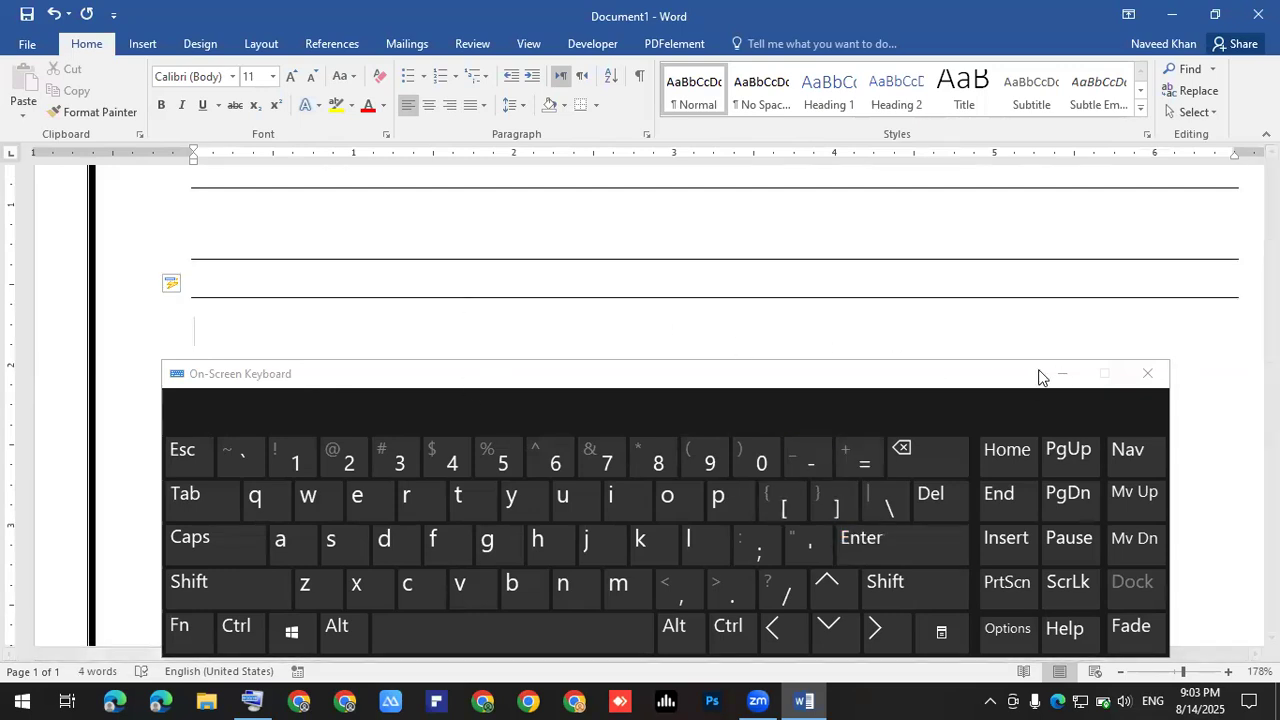
key("ctrl+super+o")
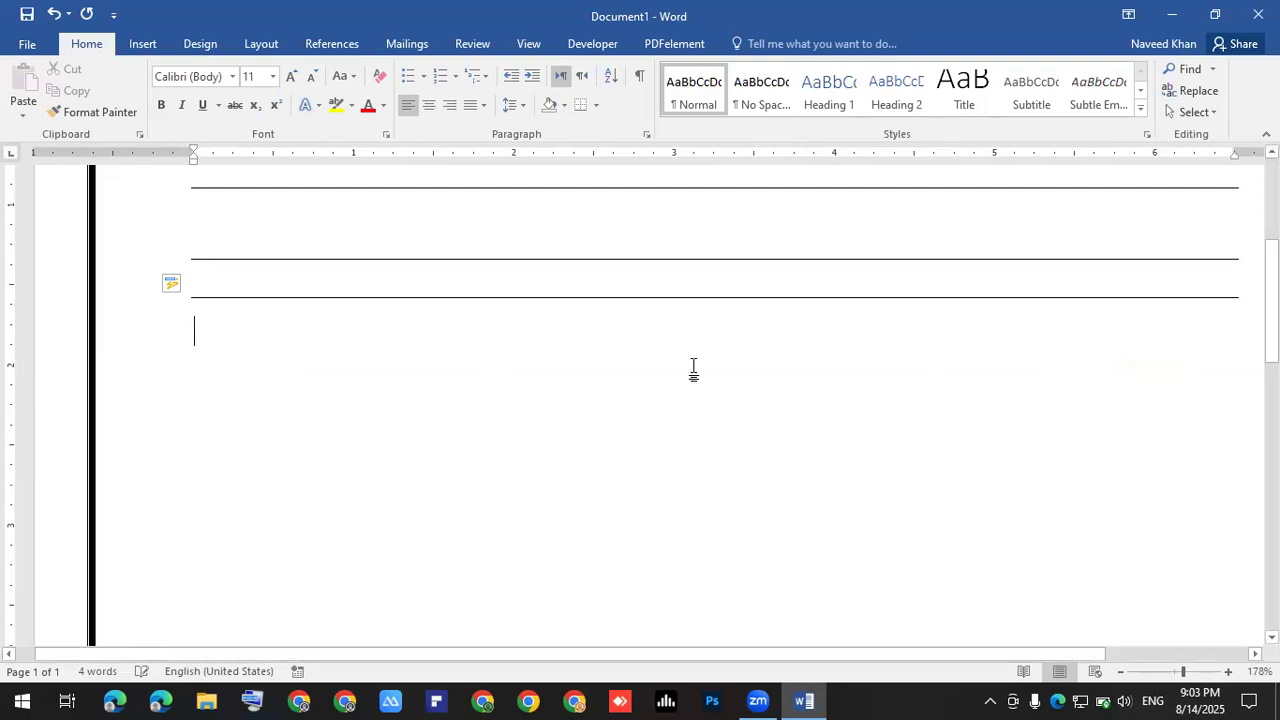
scroll(691, 368, "down", 2, "ctrl")
- Add an empty line directly below the question 'What is your name?'
scroll(691, 368, "up", 3)
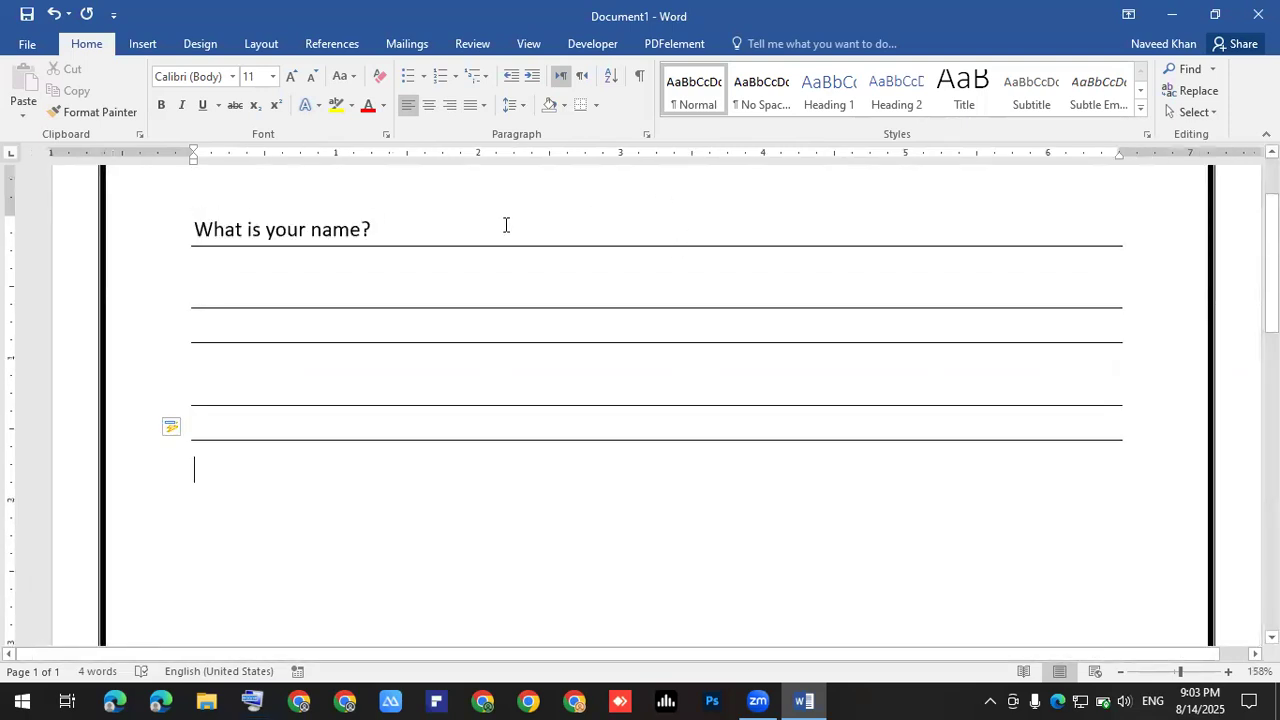
left_click(439, 215)
key("Return")
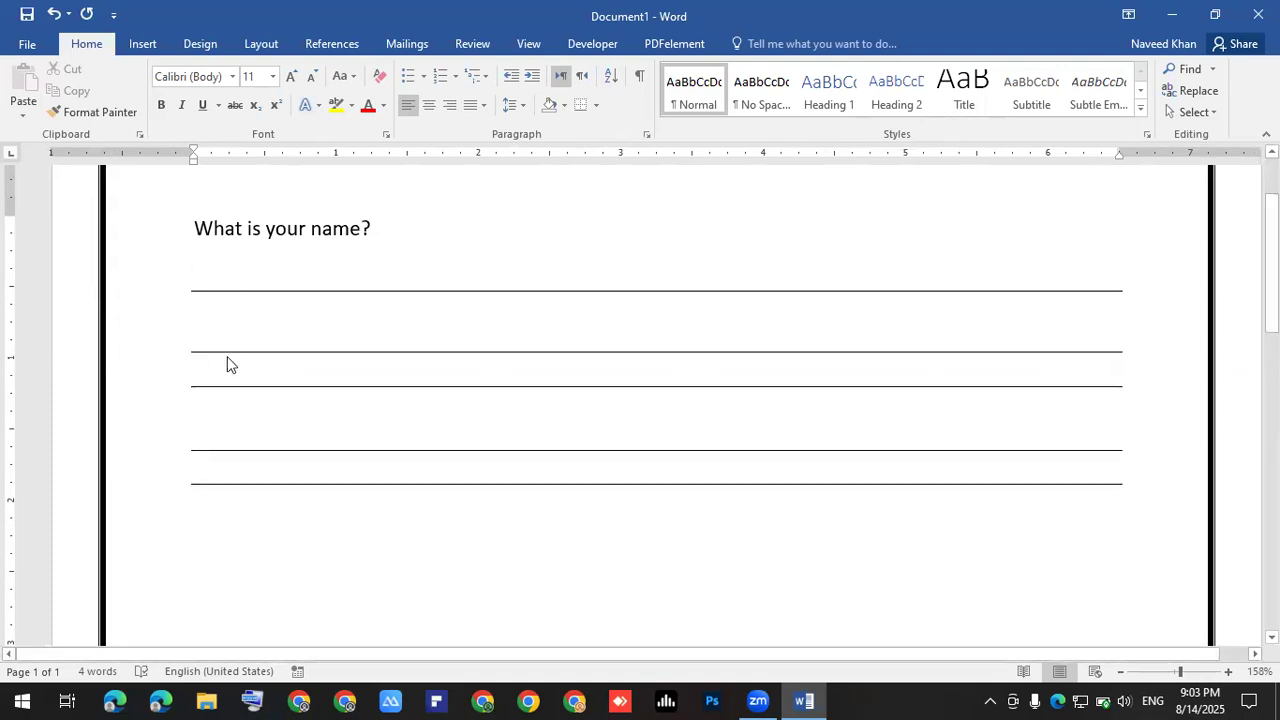
- Remove the space after the answer-line paragraphs so the lines sit closer together
left_click(231, 478, "shift")
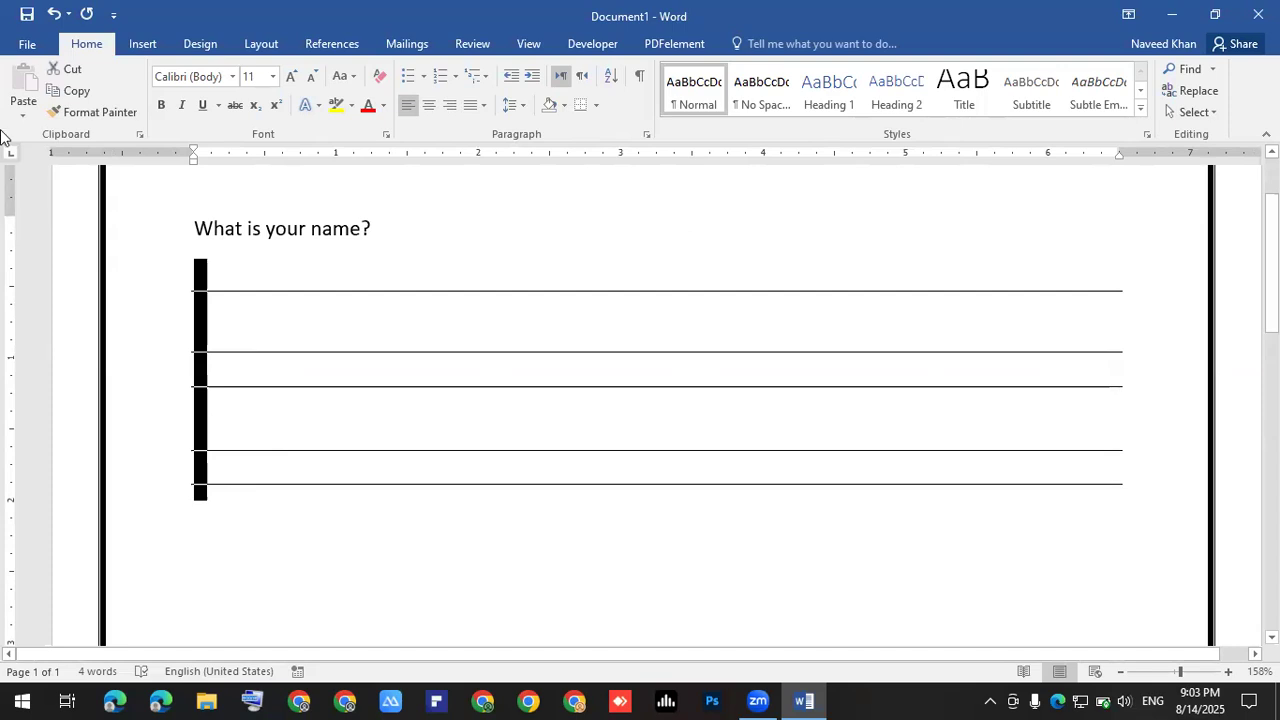
left_click(516, 106)
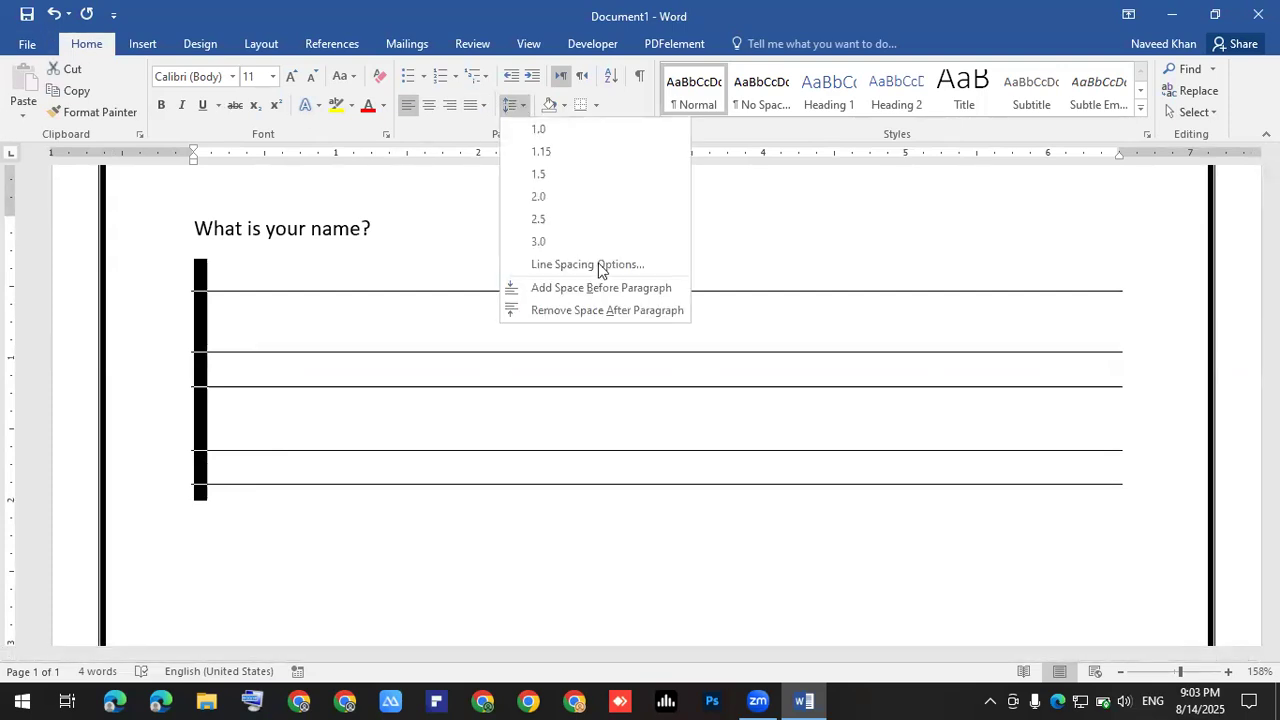
left_click(581, 311)
left_click(211, 386)
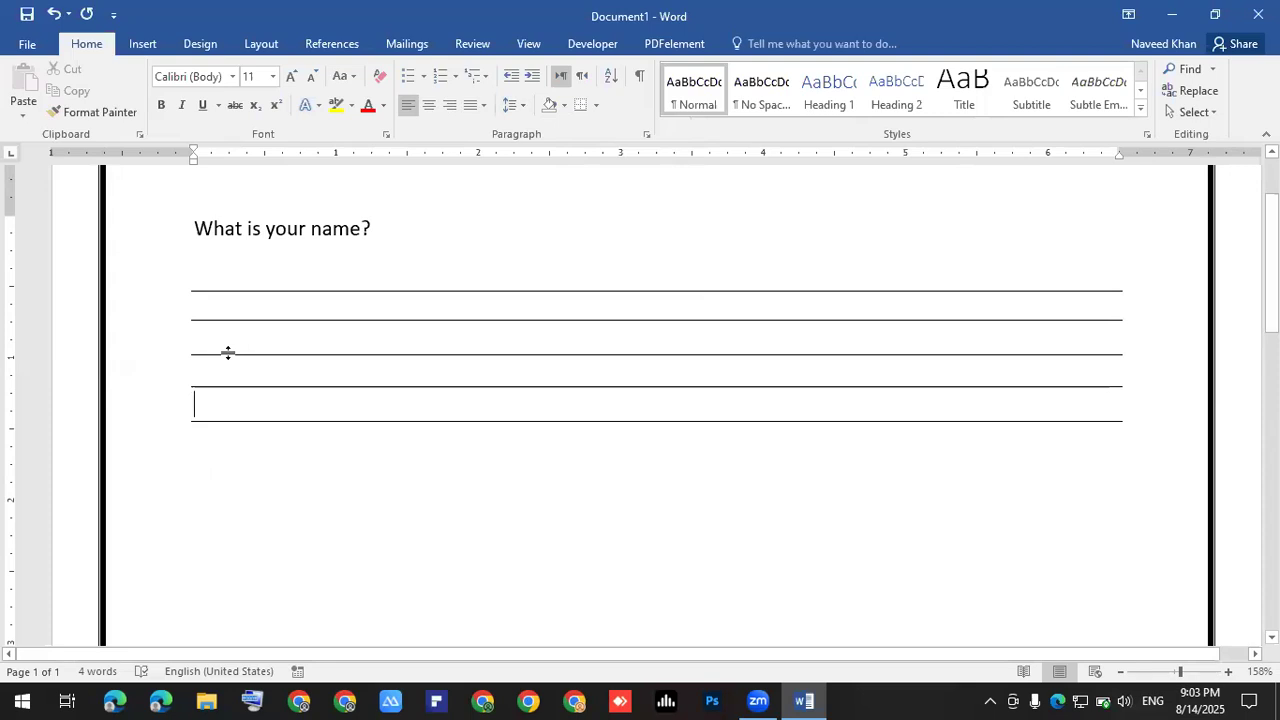
scroll(213, 298, "up", 4)
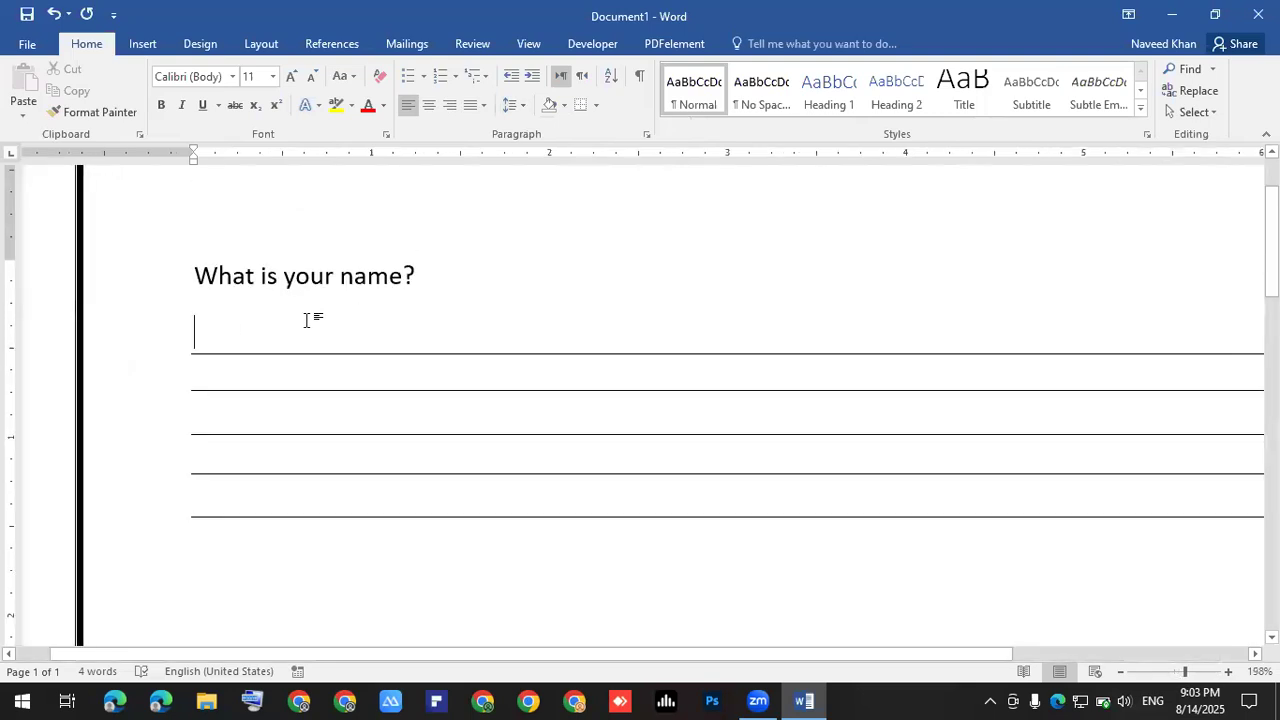
- On the first line under 'What is your name?', type a sample answer stating a person's name
left_click(306, 320)
type("M")
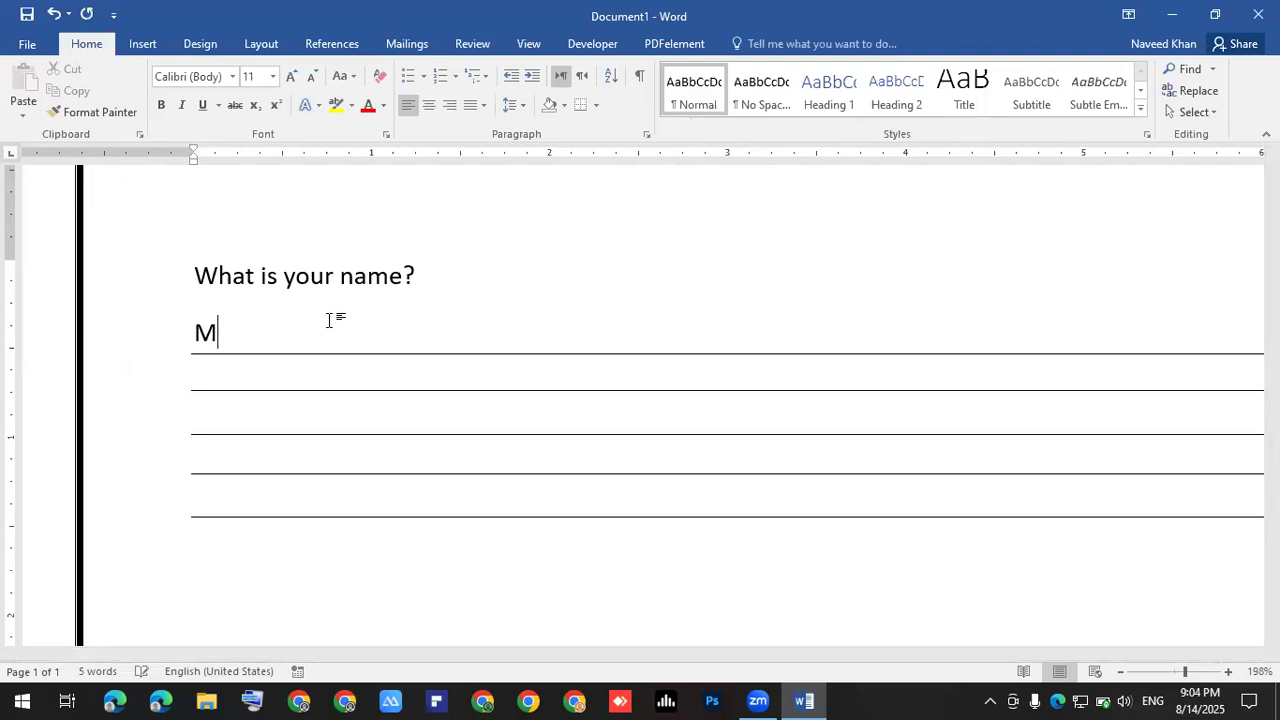
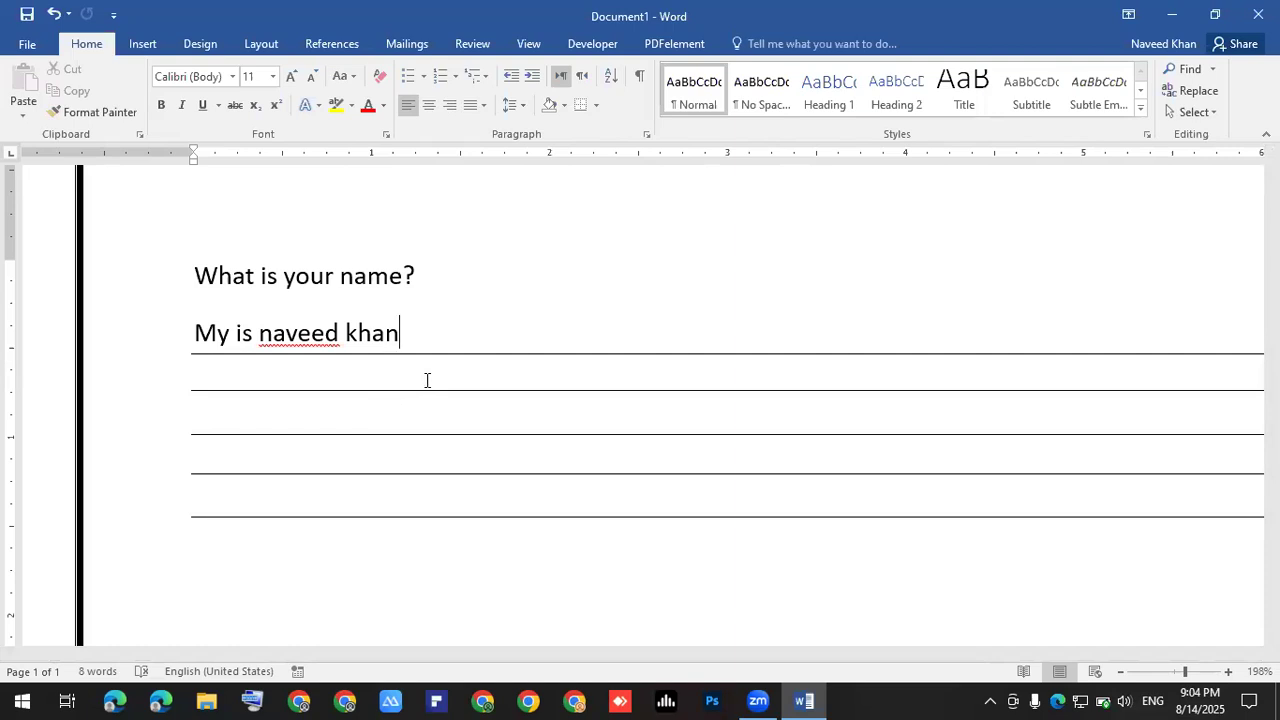
scroll(229, 411, "down", 3)
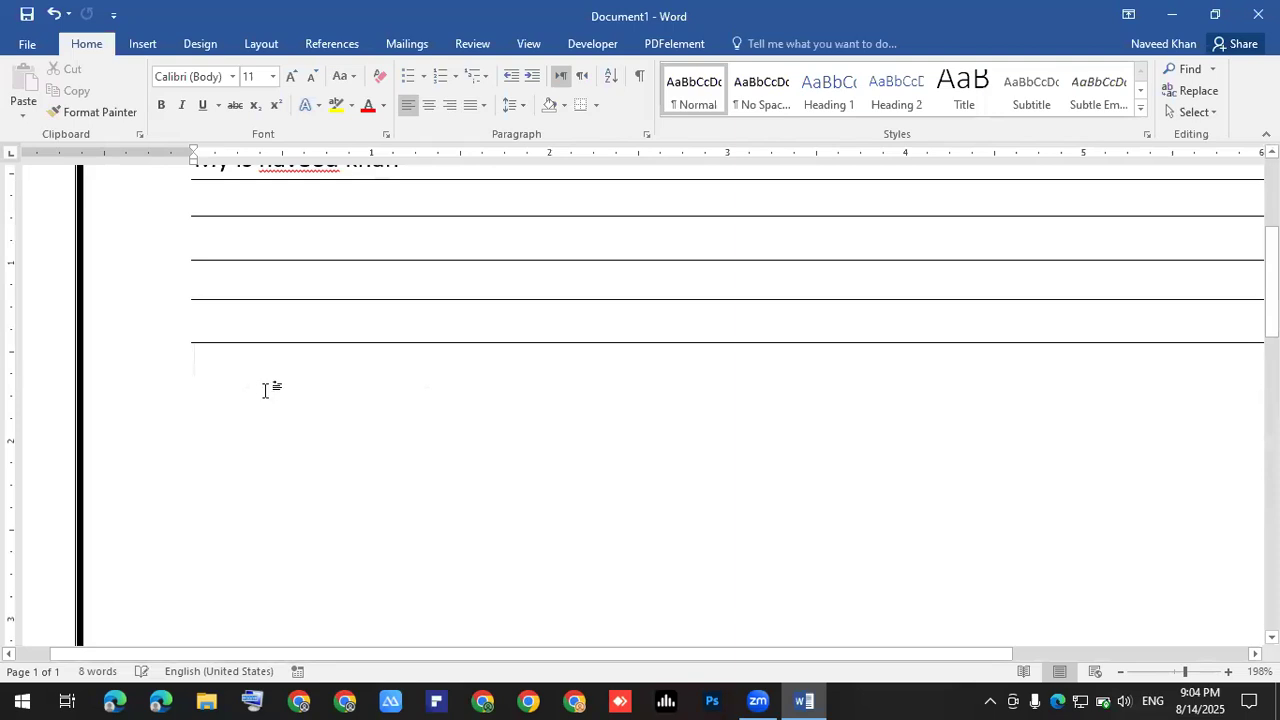
- Type the question 'What are your Strengths?' below the answer lines, fixing the 'sre' typo
left_click(229, 384)
key("ctrl+z")
type("What")
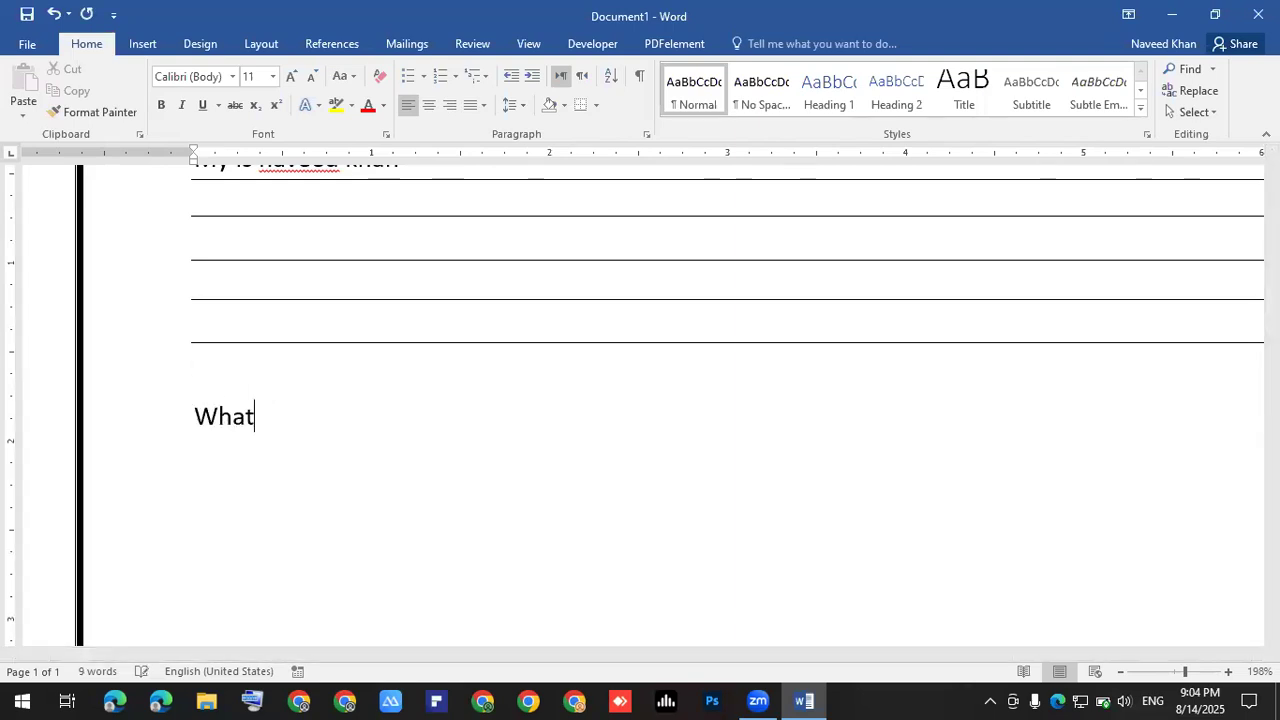
type(" sre yo")
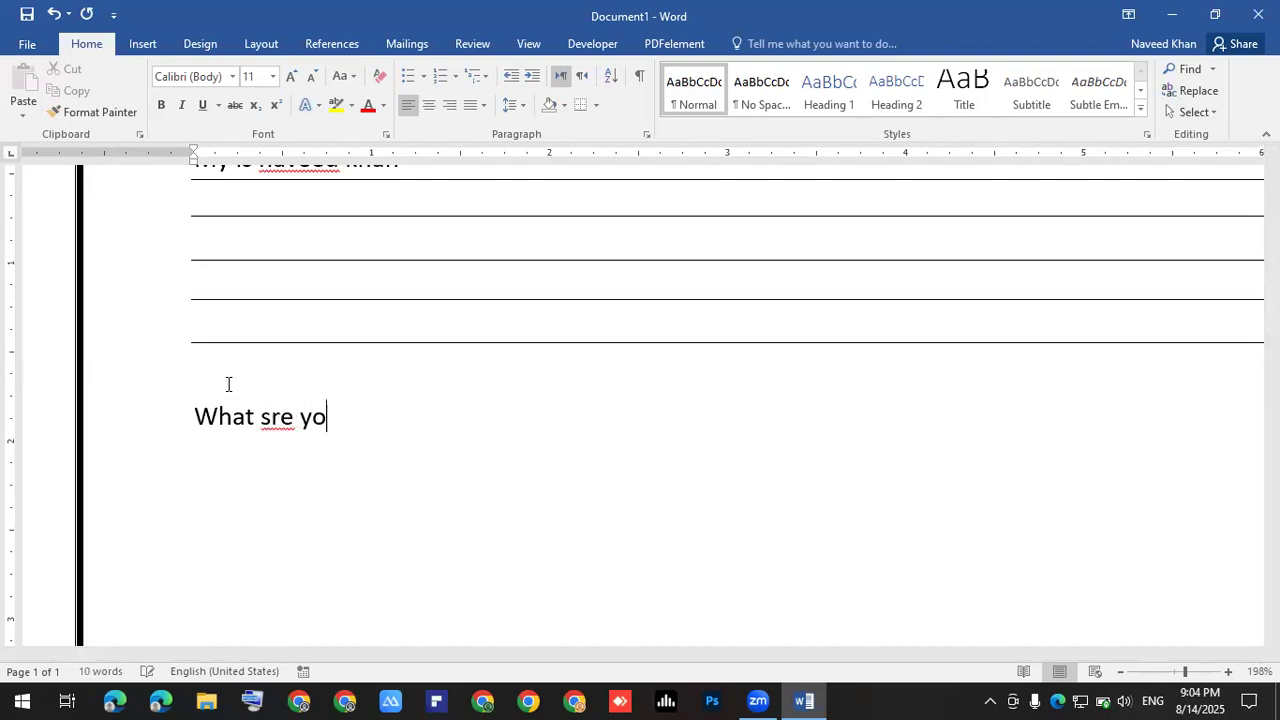
type("ur Stre")
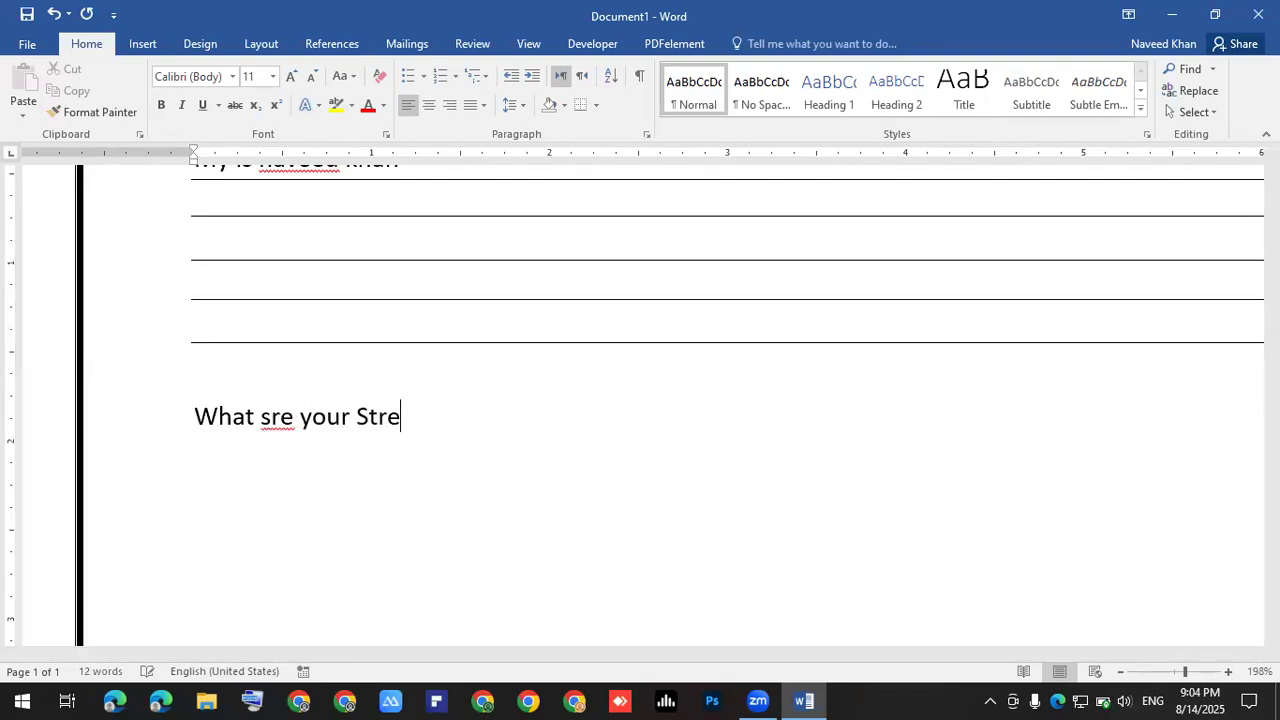
type("ngths")
key("BackSpace")
left_click(452, 416)
key("Left")
key("Left")
key("Left")
key("Left")
key("Left")
key("Left")
key("Left")
key("Left")
key("Left")
key("Left")
key("Left")
key("Left")
key("Left")
key("Left")
key("Left")
key("Left")
key("Left")
key("Right")
key("BackSpace")
type("a")
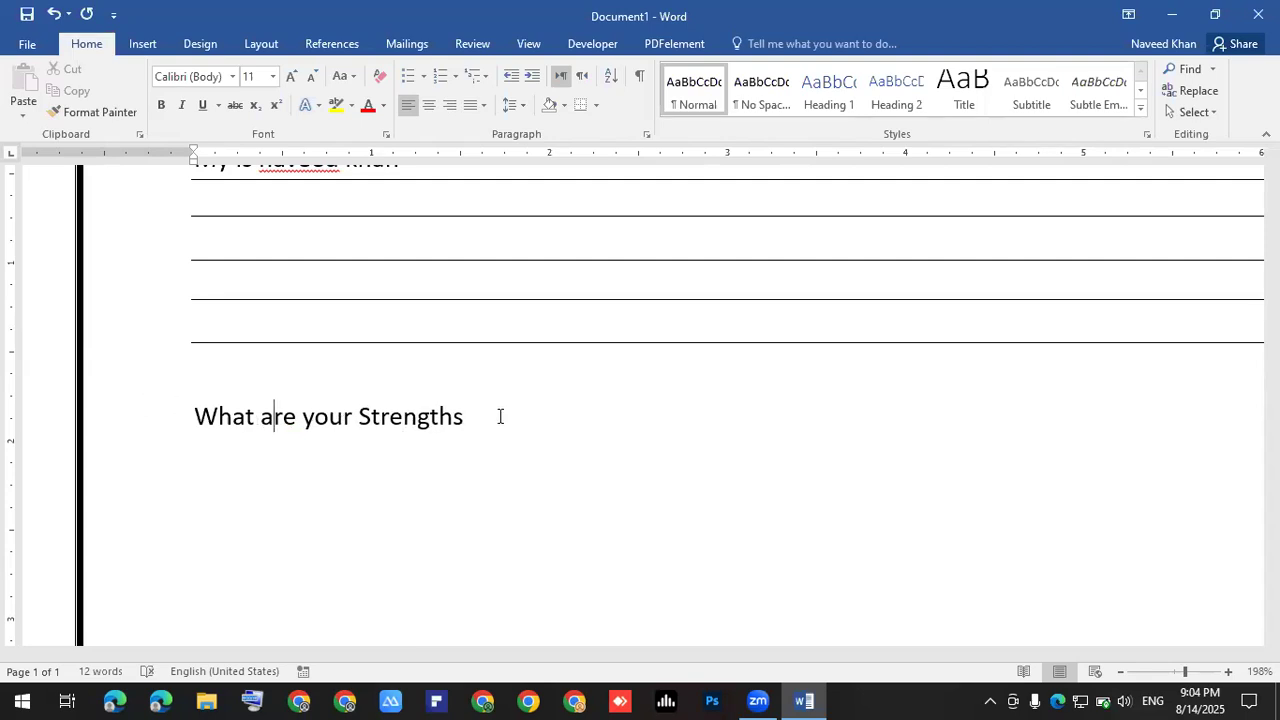
key("Right")
key("Right")
key("Right")
key("Right")
key("Right")
key("Right")
key("Right")
key("Right")
key("Right")
key("Right")
key("Right")
key("Right")
key("Right")
key("Right")
key("Right")
key("Right")
key("Right")
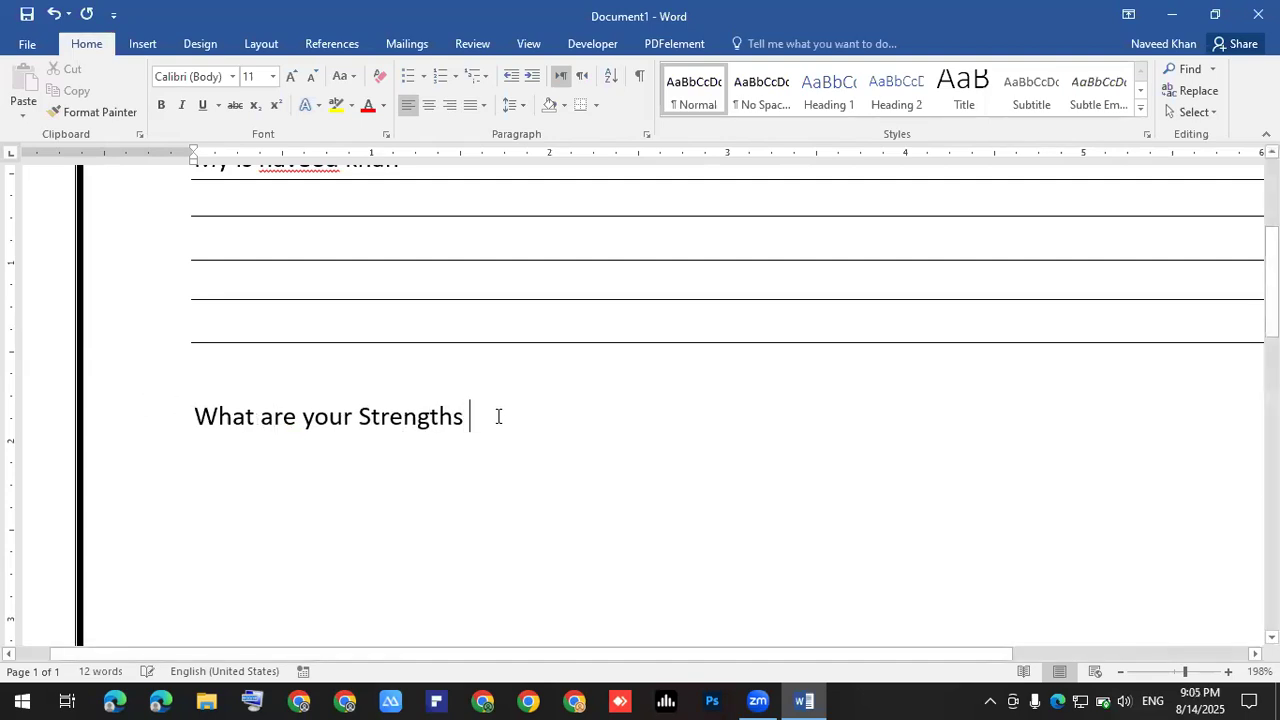
type("?")
key("Return")
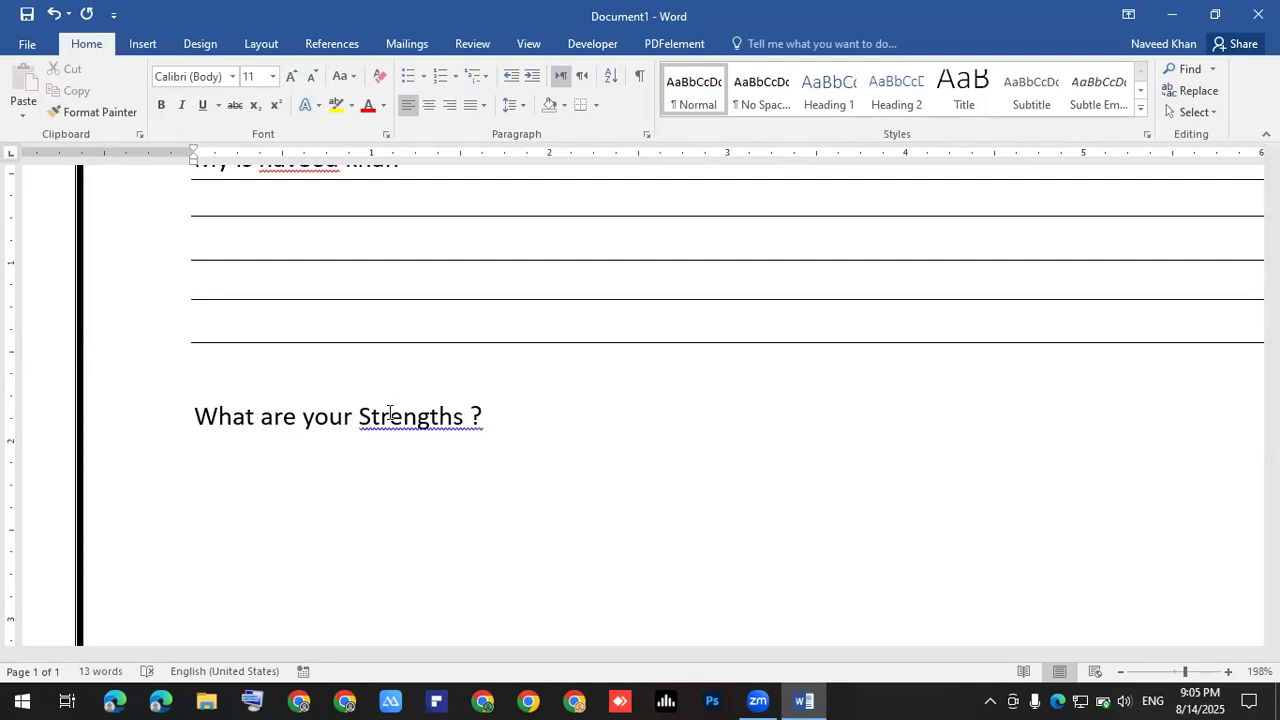
- Accept the spelling fix removing the space before '?' and move to the empty line below
left_click(390, 416)
right_click(466, 422)
left_click(523, 446)
left_click(251, 455)
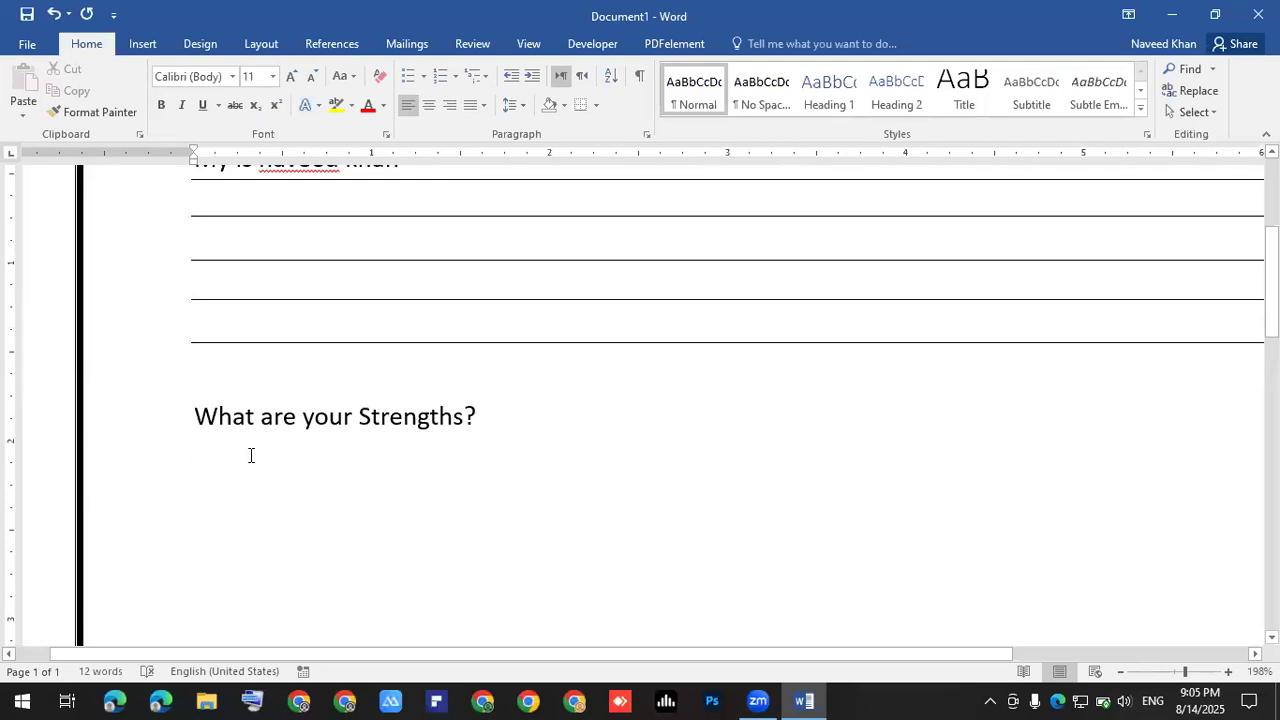
left_click(251, 699)
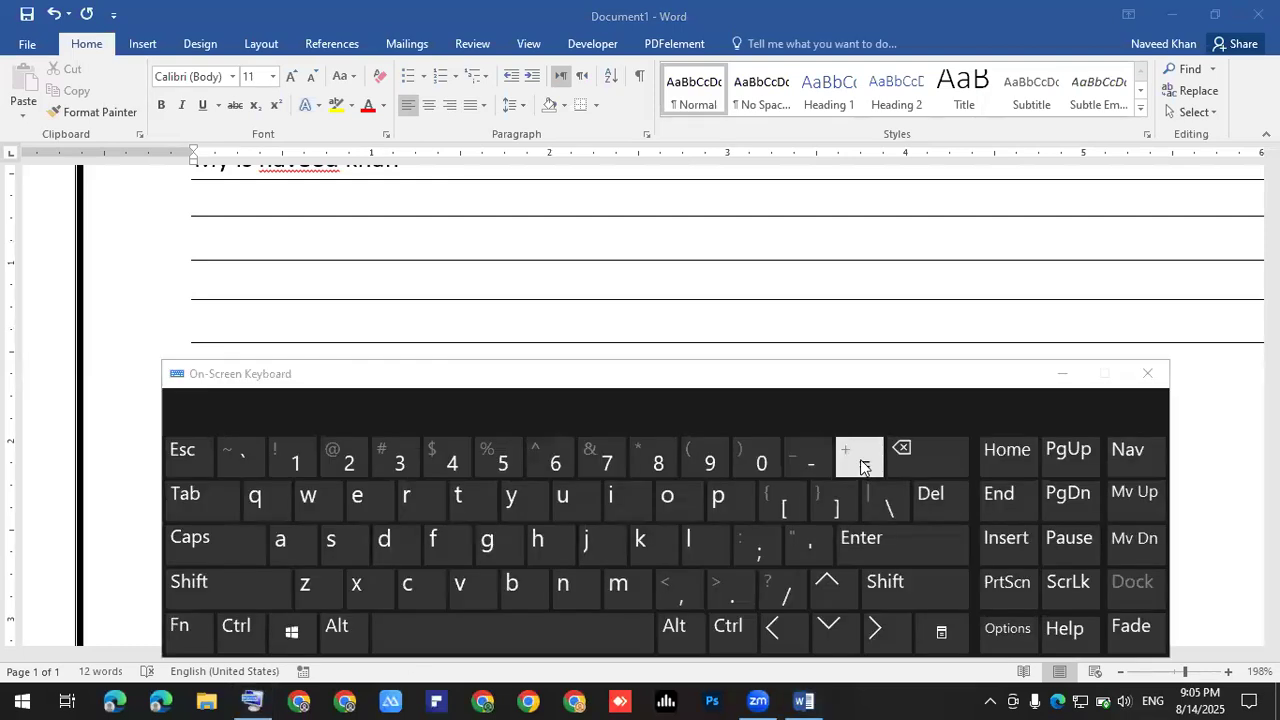
- Create four double-line answer rules by entering === four times
left_click(1147, 373)
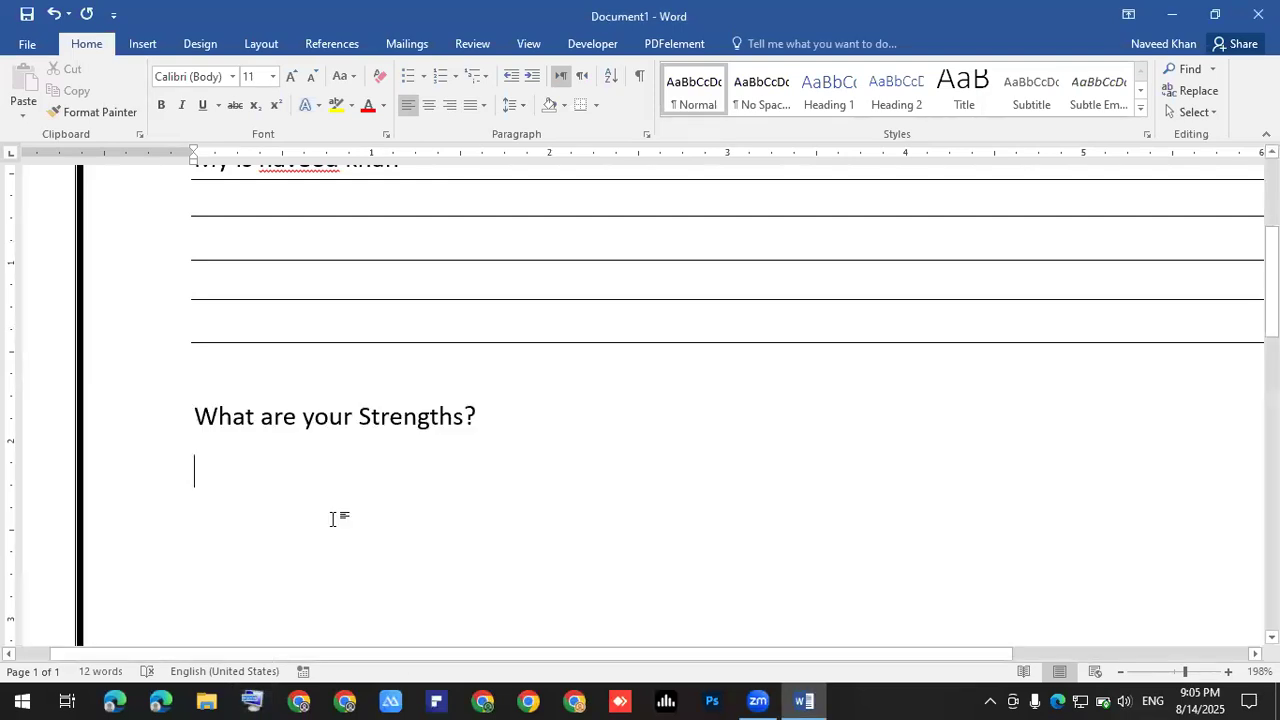
type("===")
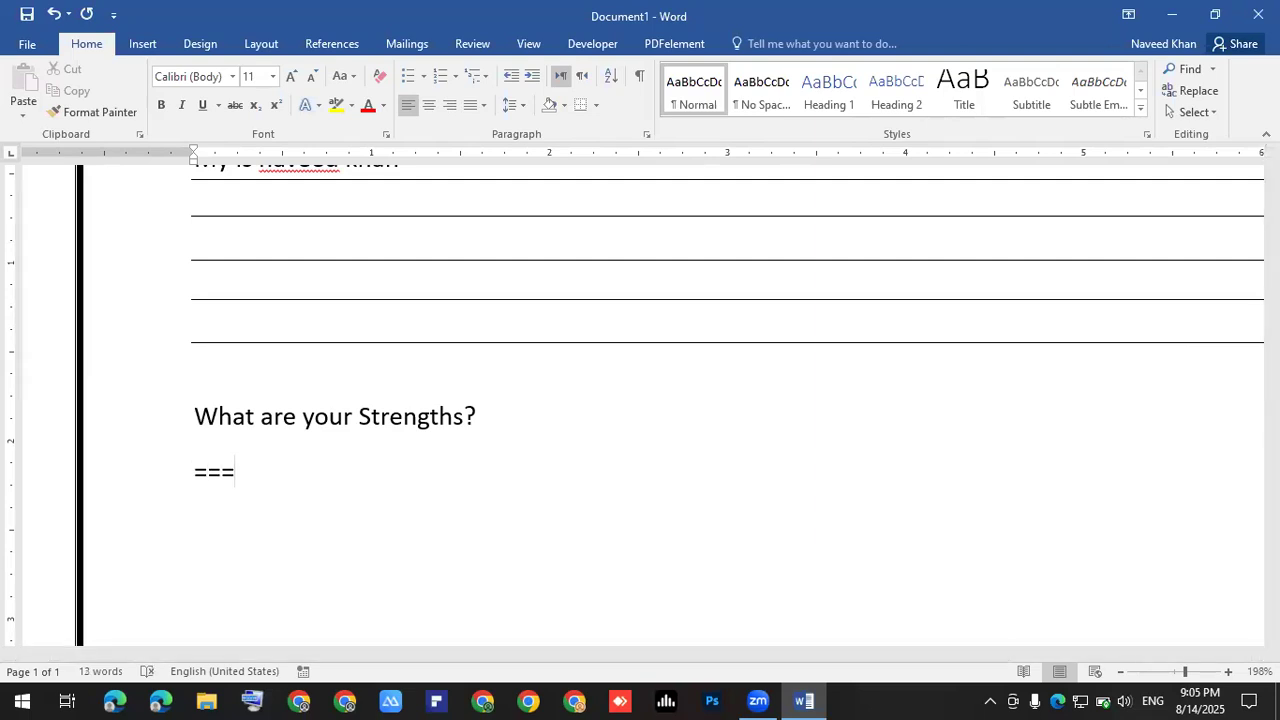
key("Return")
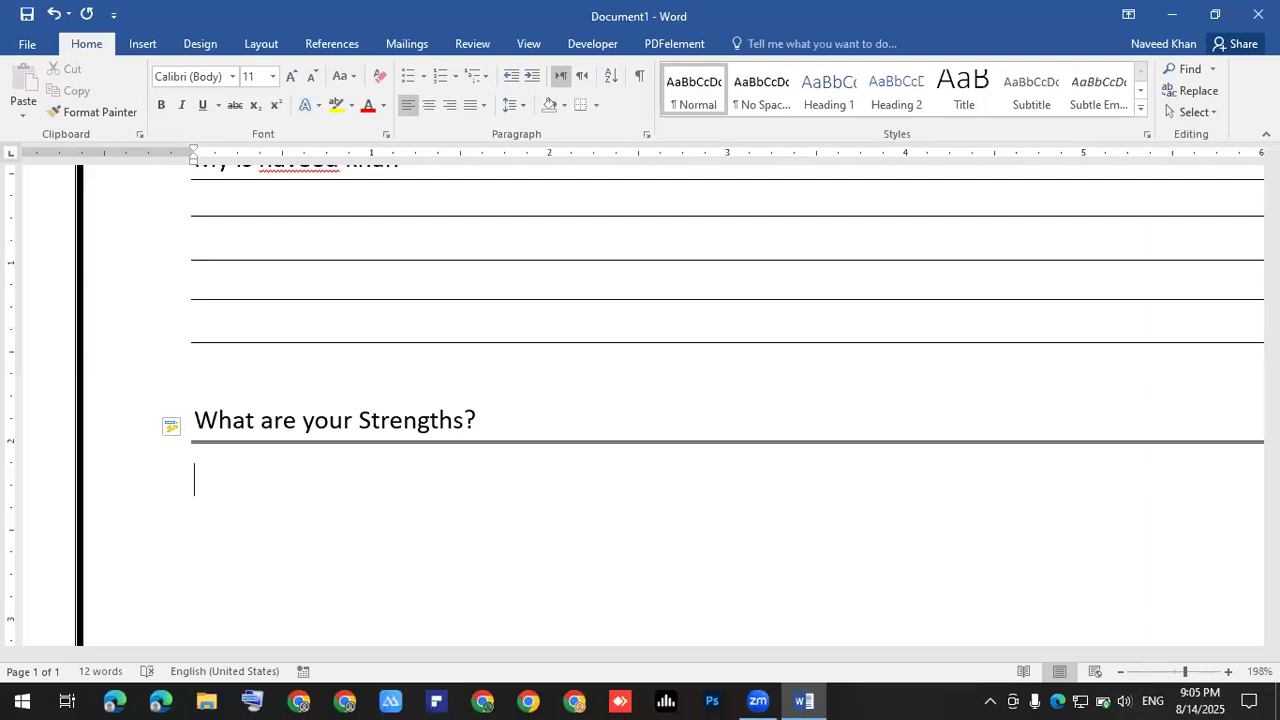
type("===")
key("Return")
type("===")
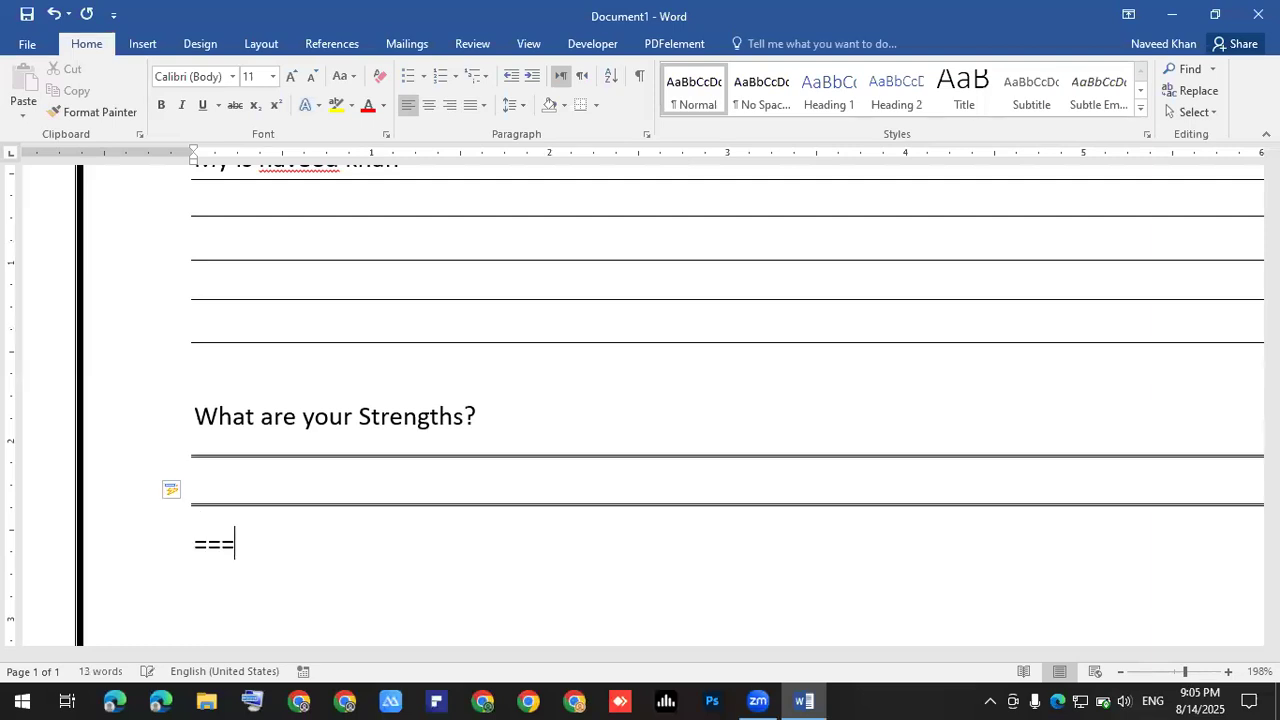
key("Return")
type("===")
key("Return")
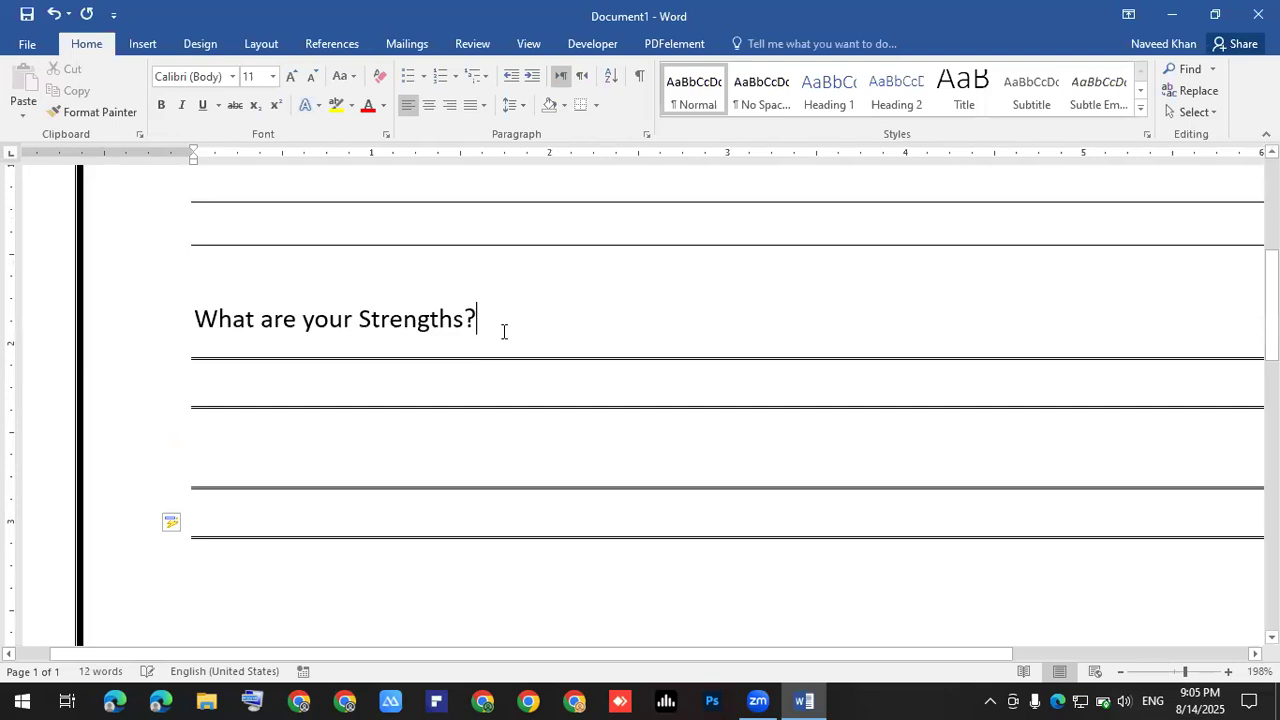
- Add an empty line under the Strengths question and select the bordered answer lines
key("Return")
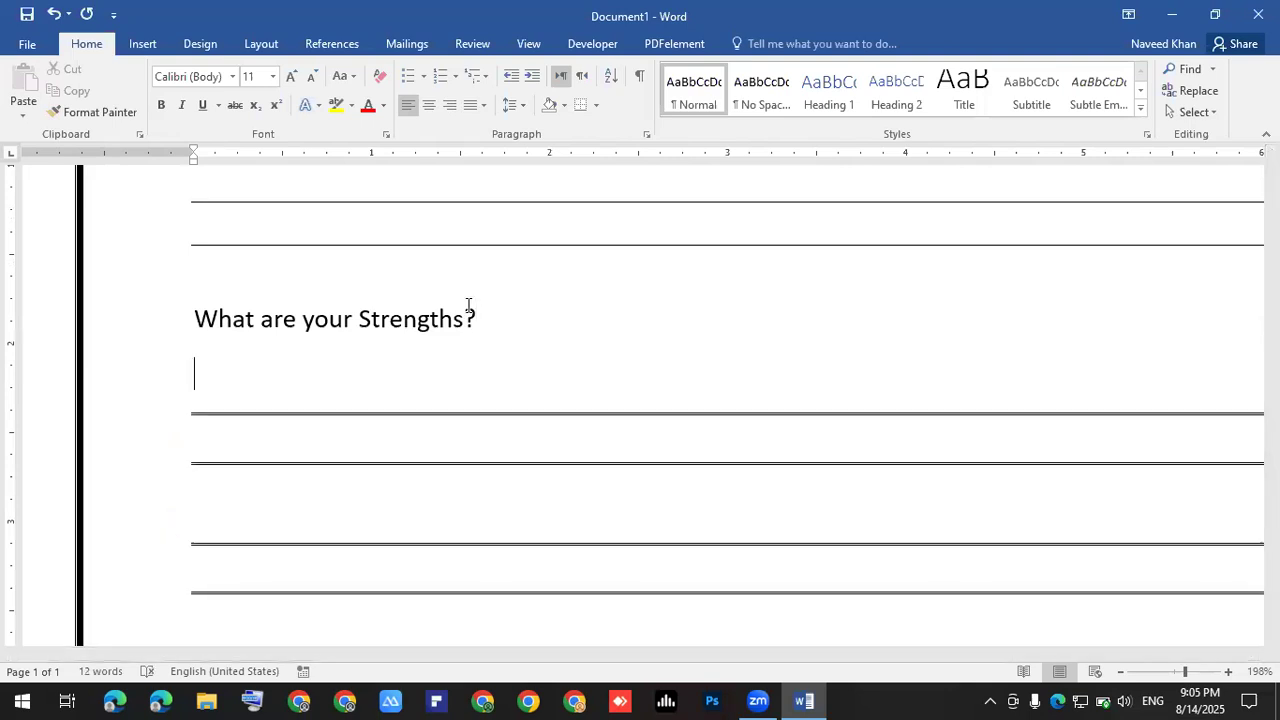
scroll(243, 366, "down", 2)
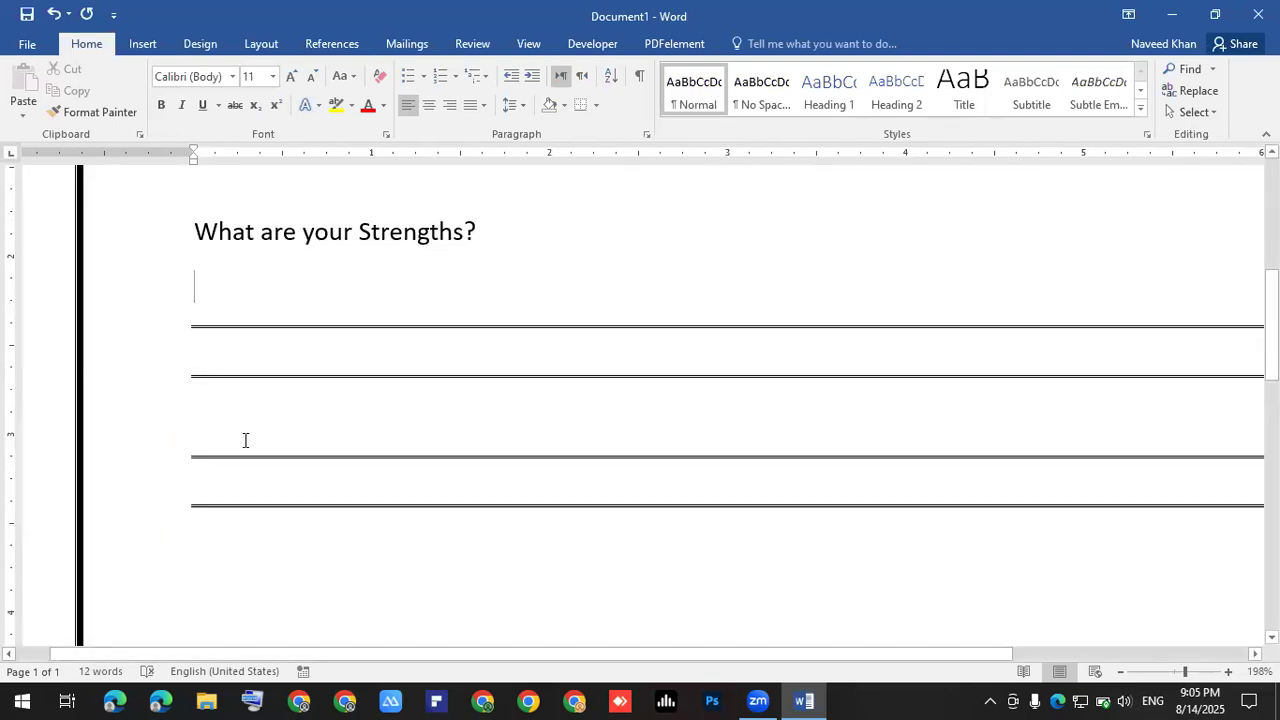
key("shift+Down")
key("shift+Down")
key("shift+Down")
key("shift+Down")
key("shift+Down")
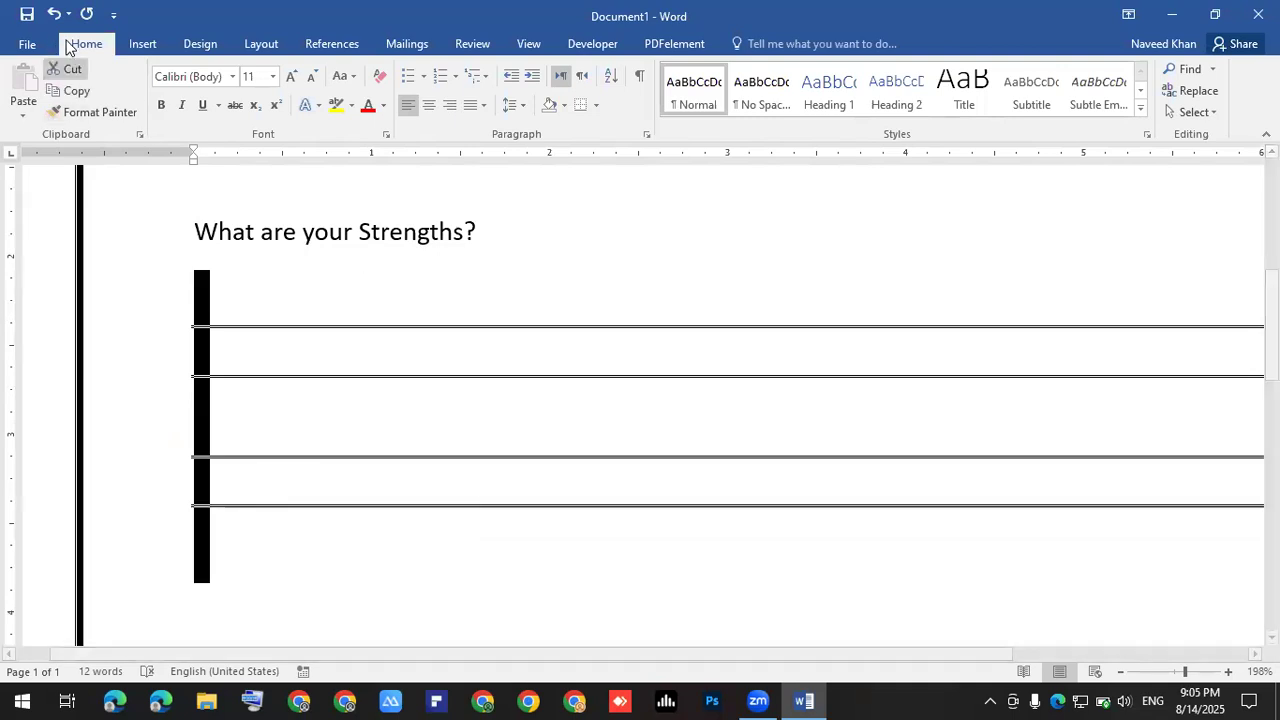
- Apply Remove Space After Paragraph to the four Strengths answer lines
left_click(514, 107)
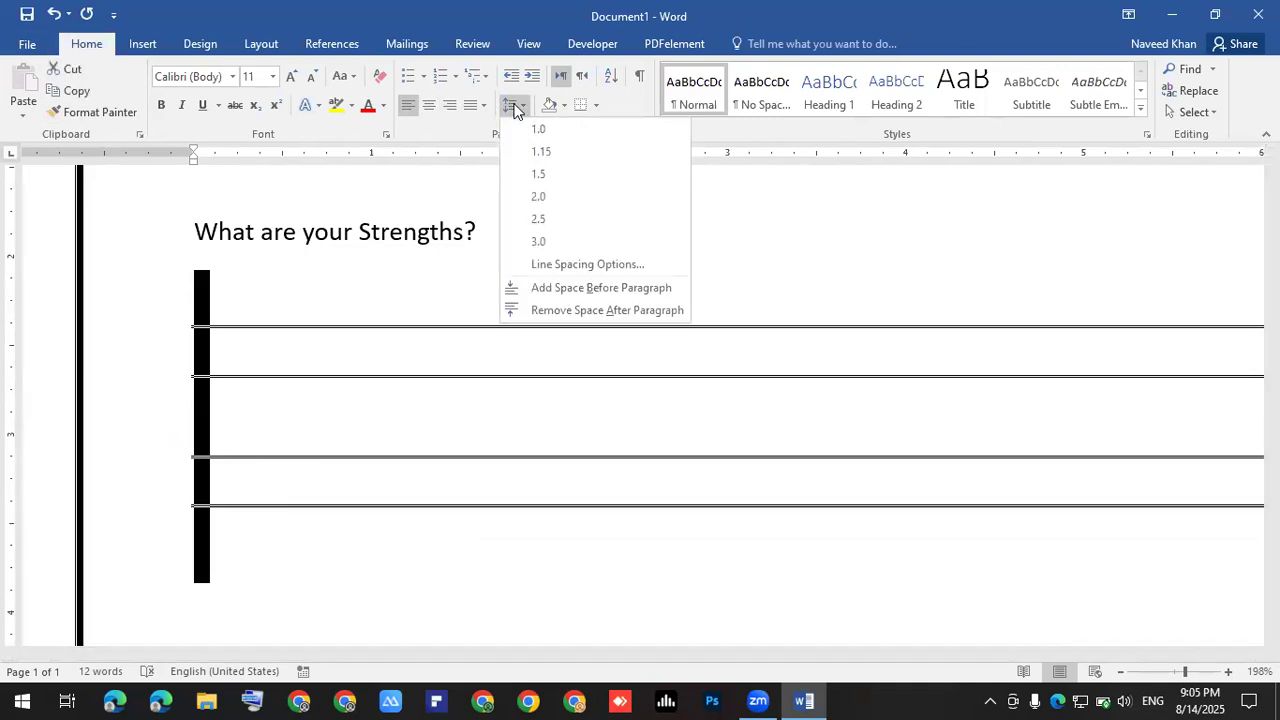
left_click(562, 312)
left_click(343, 291)
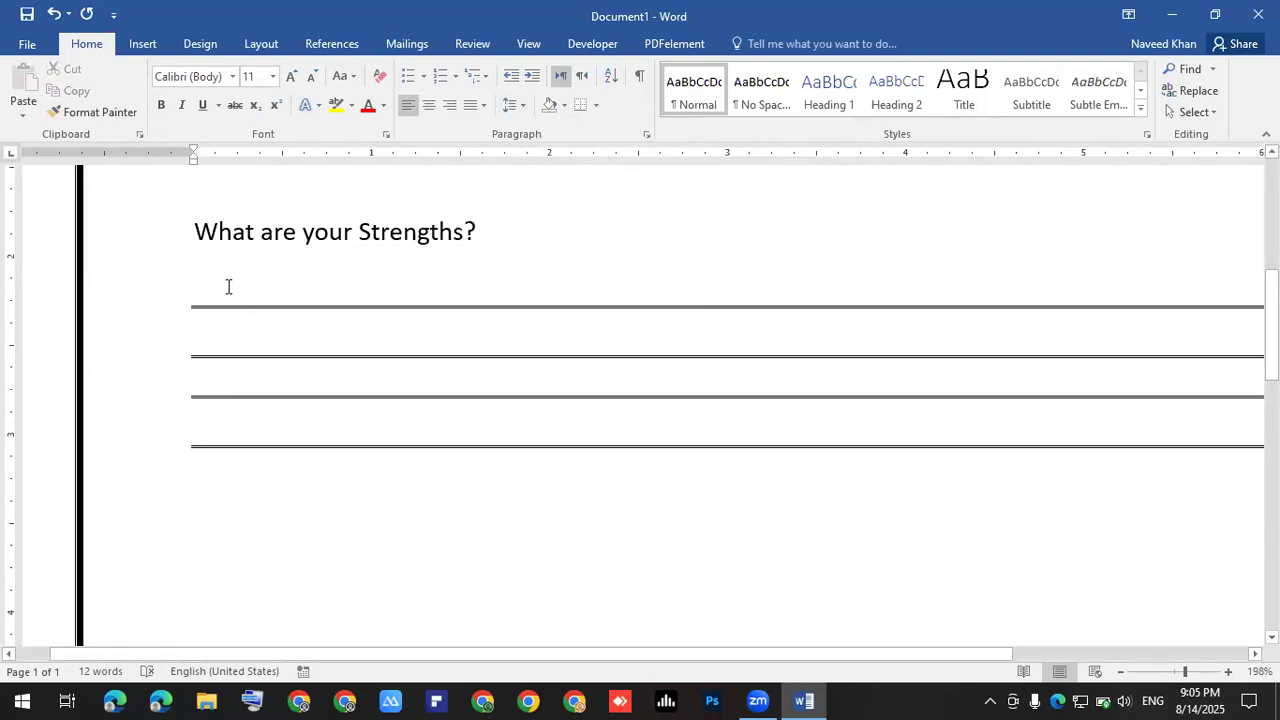
left_click_drag(223, 272, 260, 440)
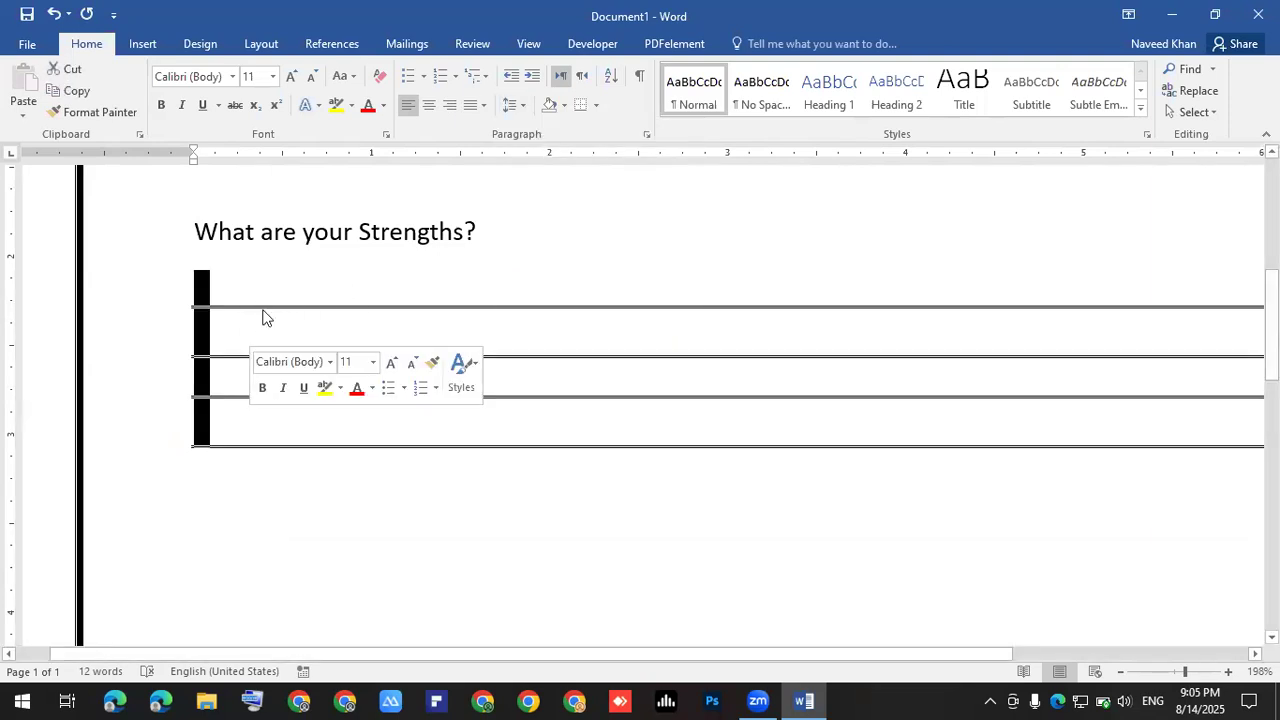
left_click_drag(215, 272, 257, 391)
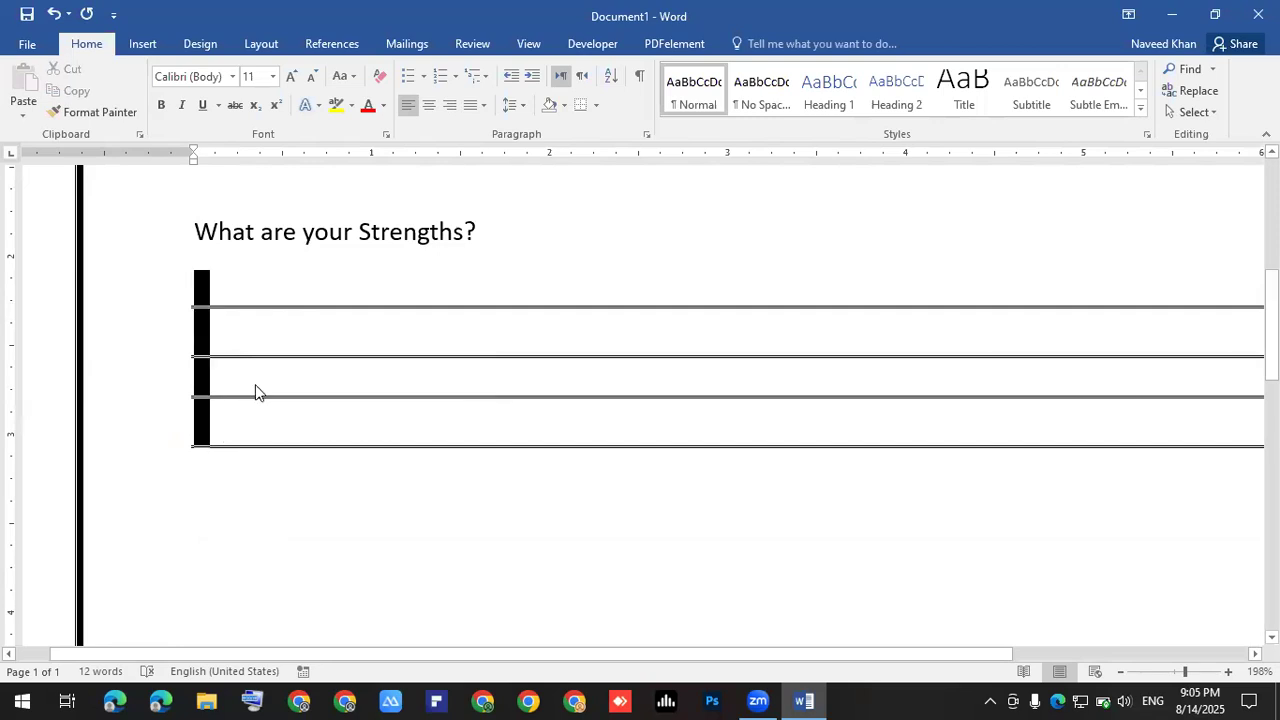
left_click(511, 104)
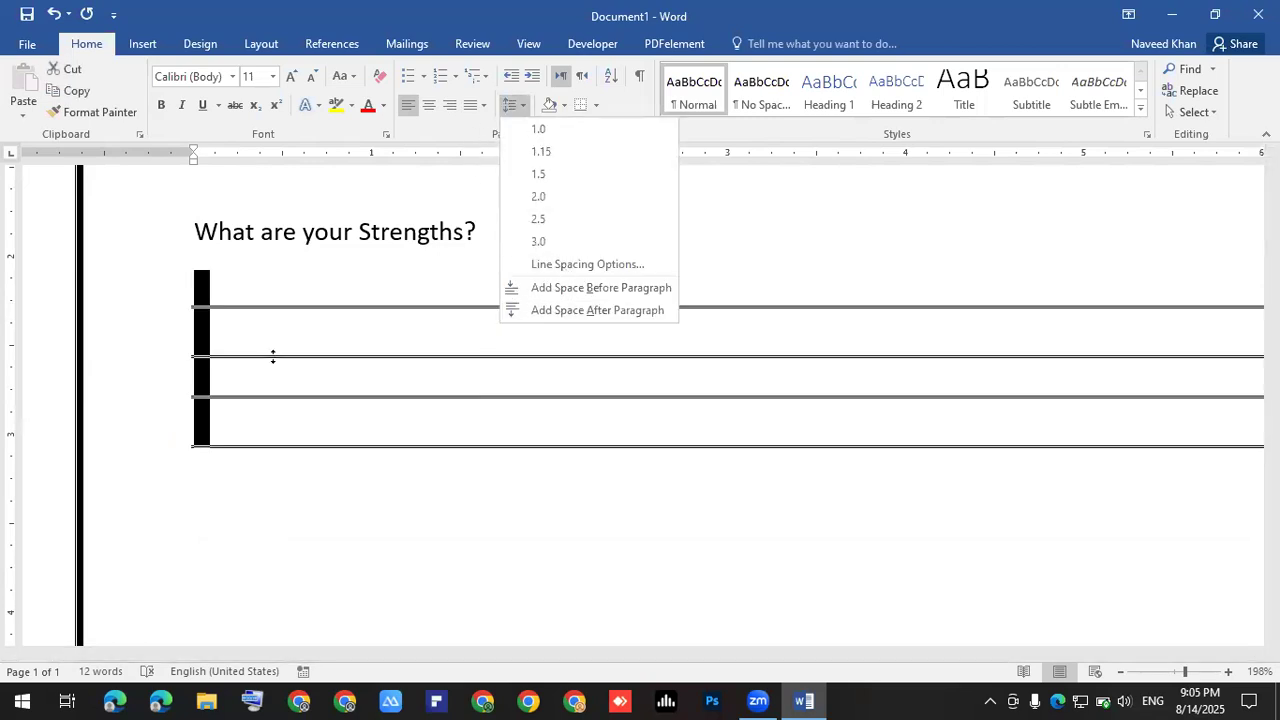
left_click(269, 269)
left_click(270, 278)
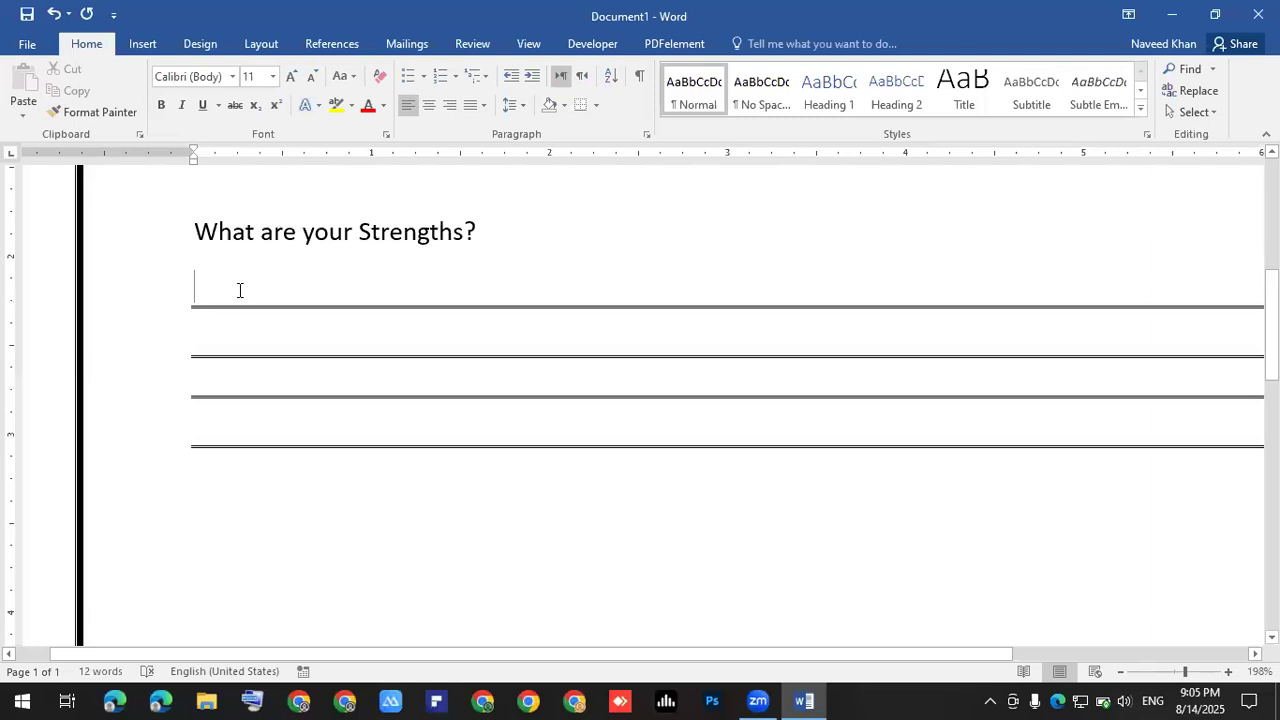
scroll(239, 290, "up", 15, "ctrl")
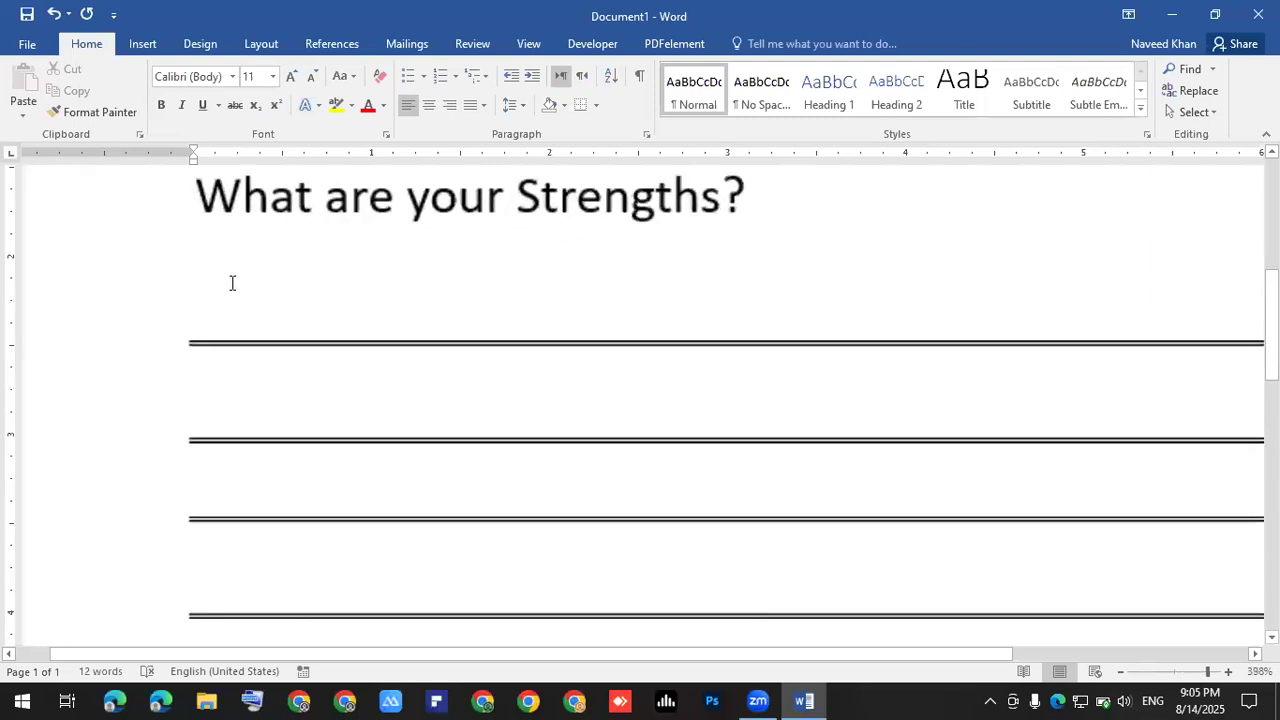
- On a new line below the Strengths answer lines, type 'What are your Weakness?'
scroll(305, 360, "up", 3, "ctrl")
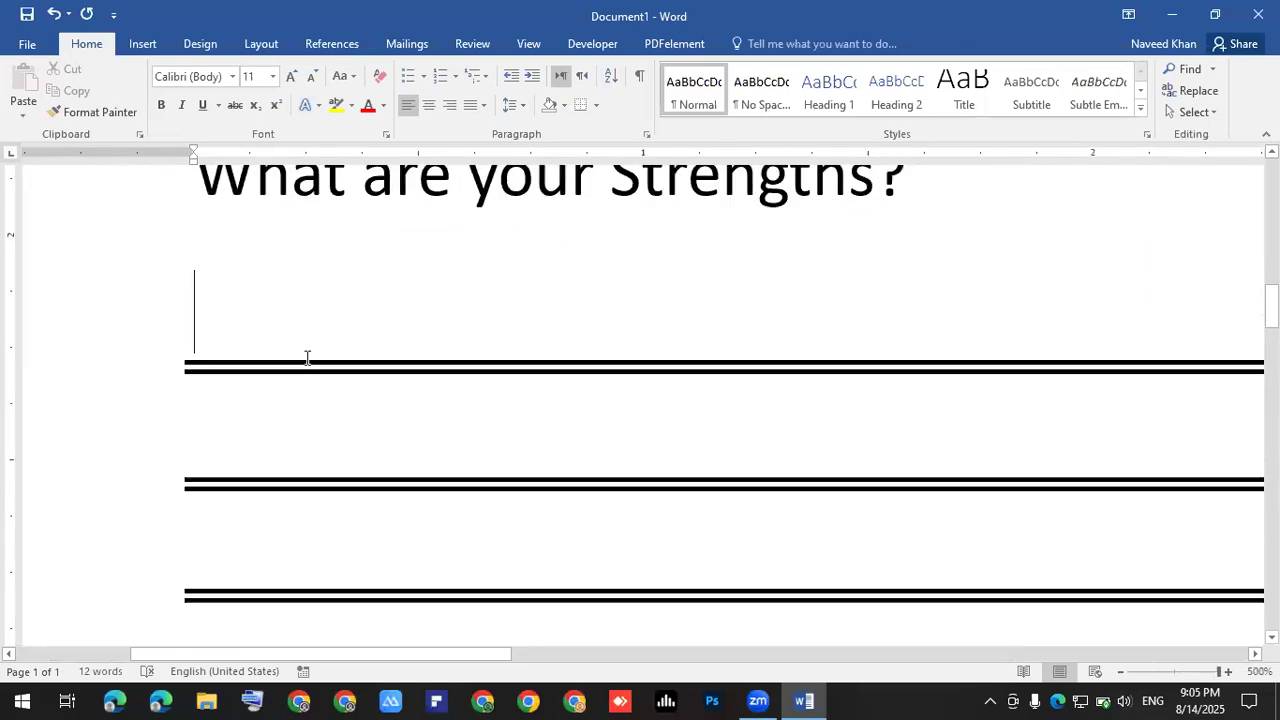
scroll(307, 357, "up", 10)
scroll(311, 350, "down", 8)
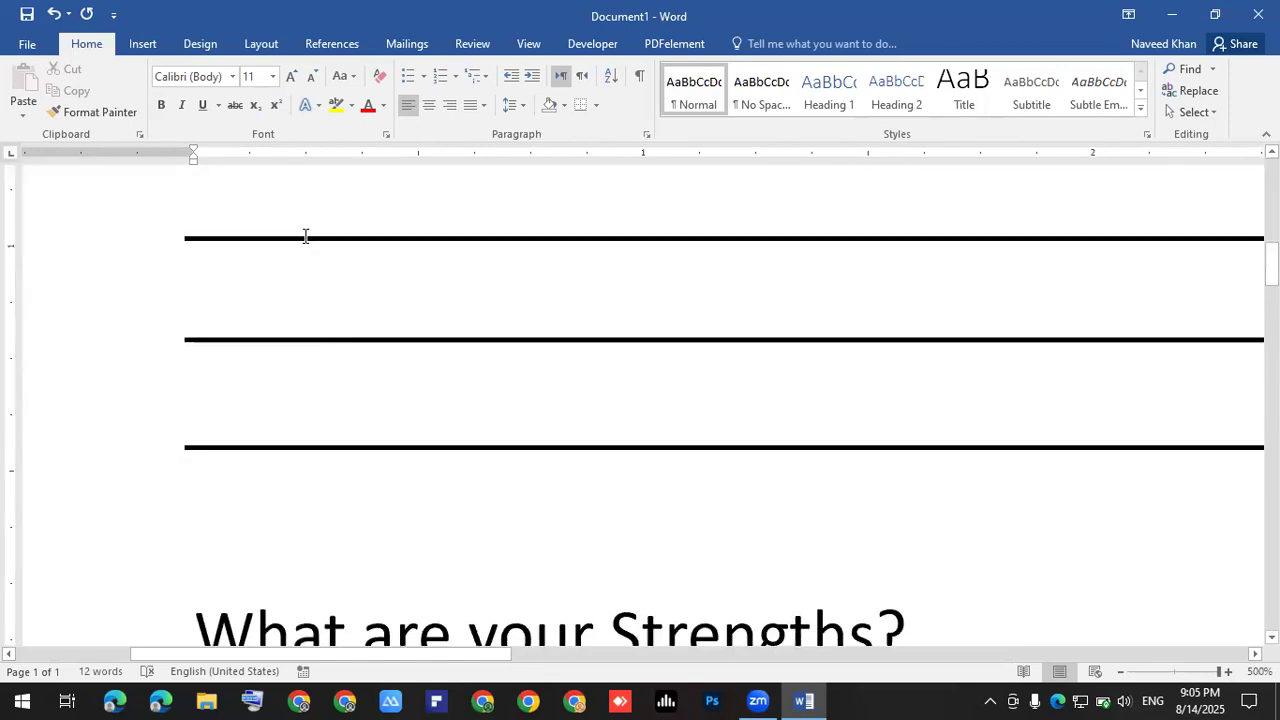
left_click_drag(309, 251, 308, 258)
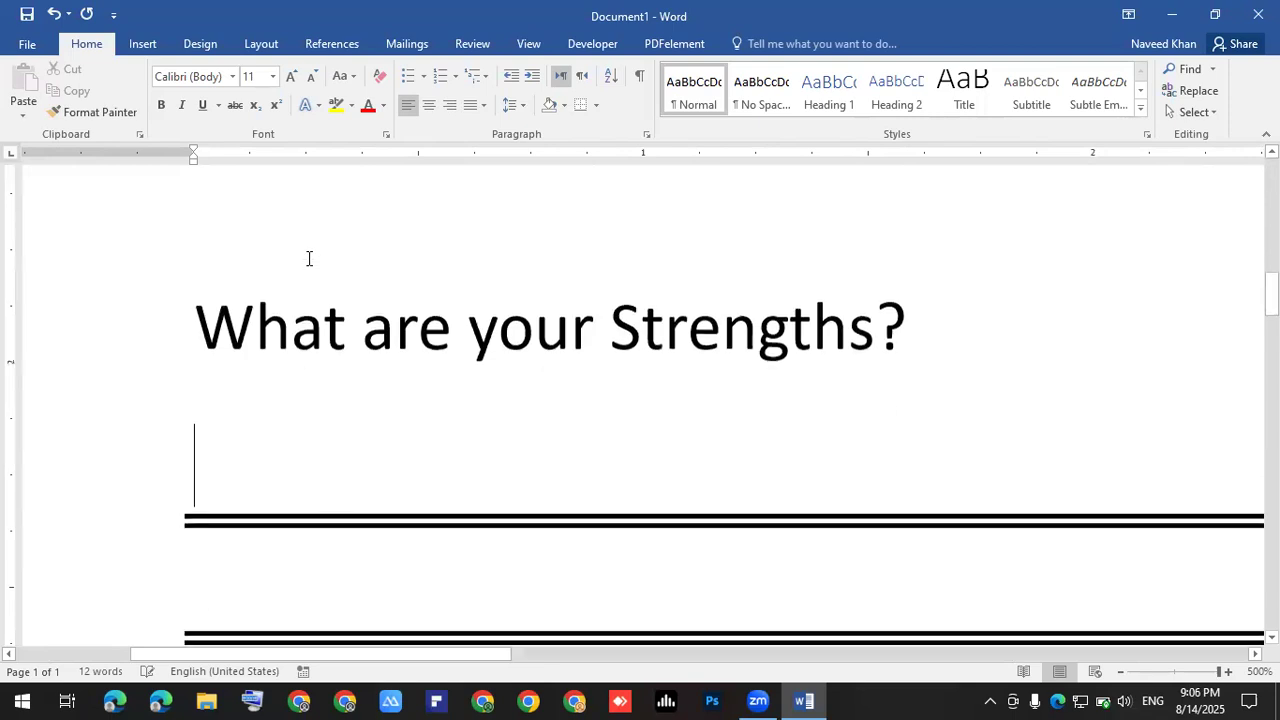
scroll(308, 270, "down", 5)
scroll(307, 280, "down", 7, "ctrl")
scroll(466, 329, "down", 20, "ctrl")
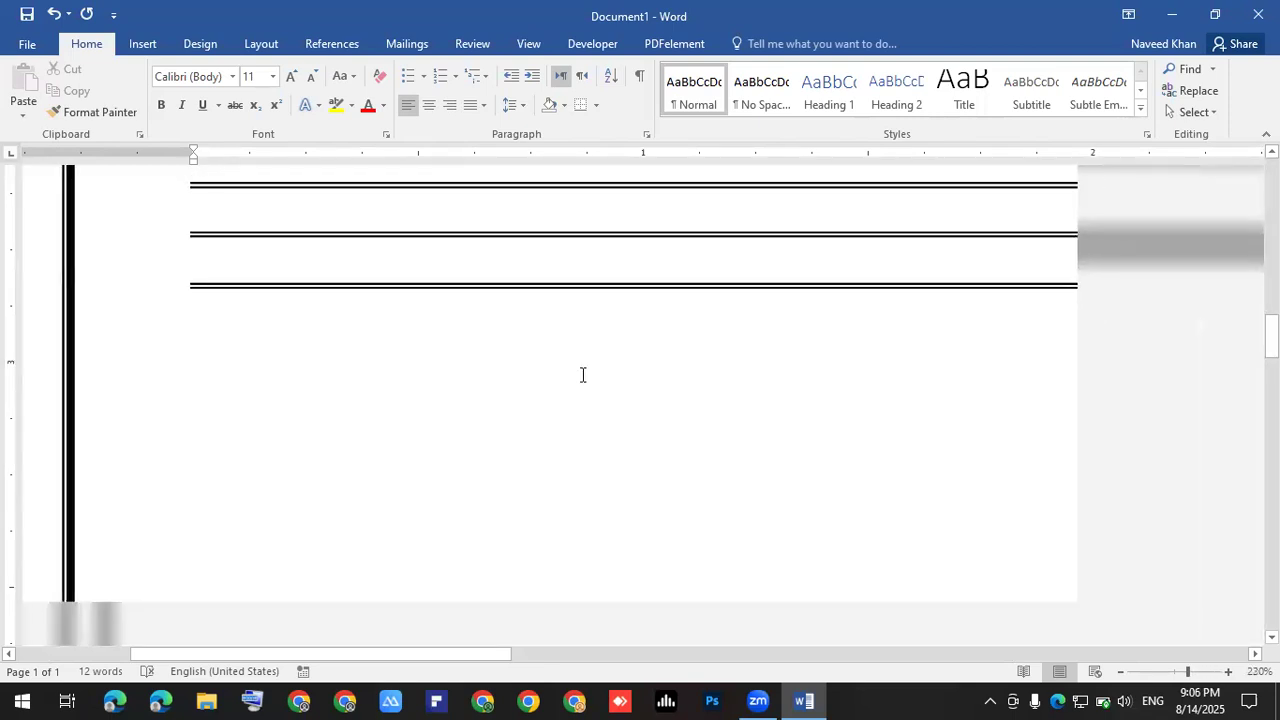
scroll(582, 374, "down", 9, "ctrl")
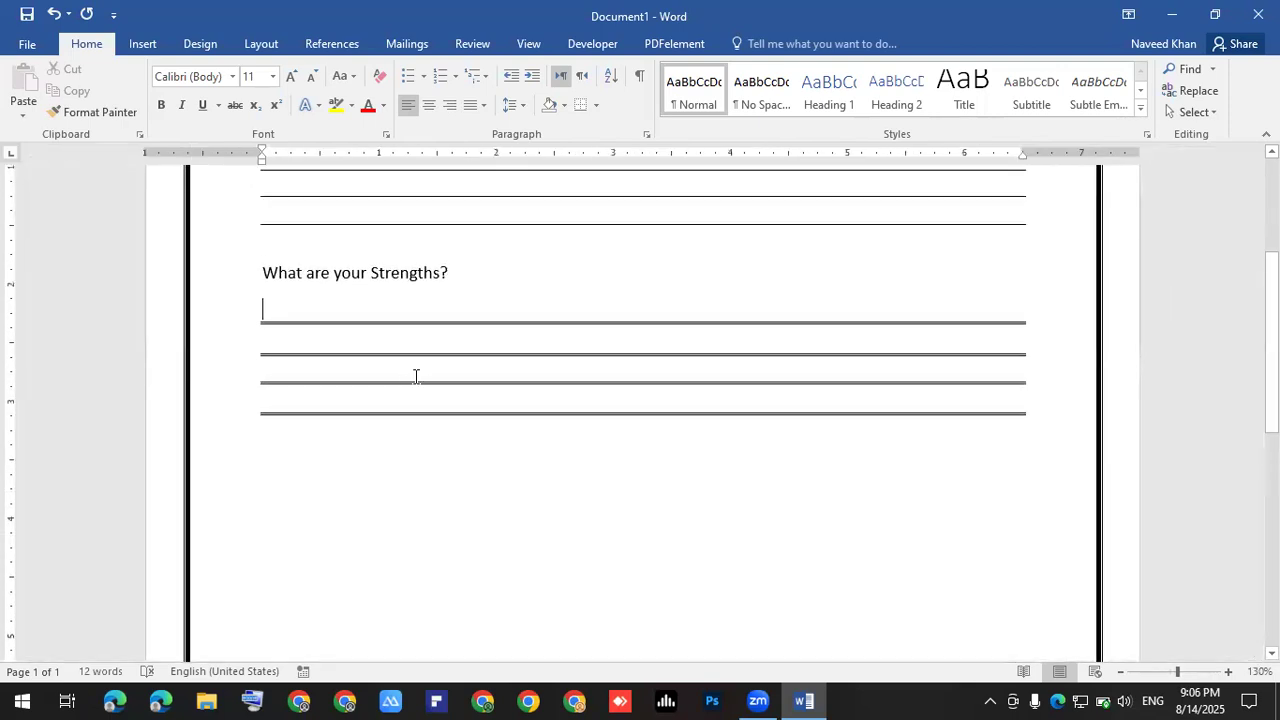
scroll(314, 428, "up", 2, "ctrl")
left_click(239, 474)
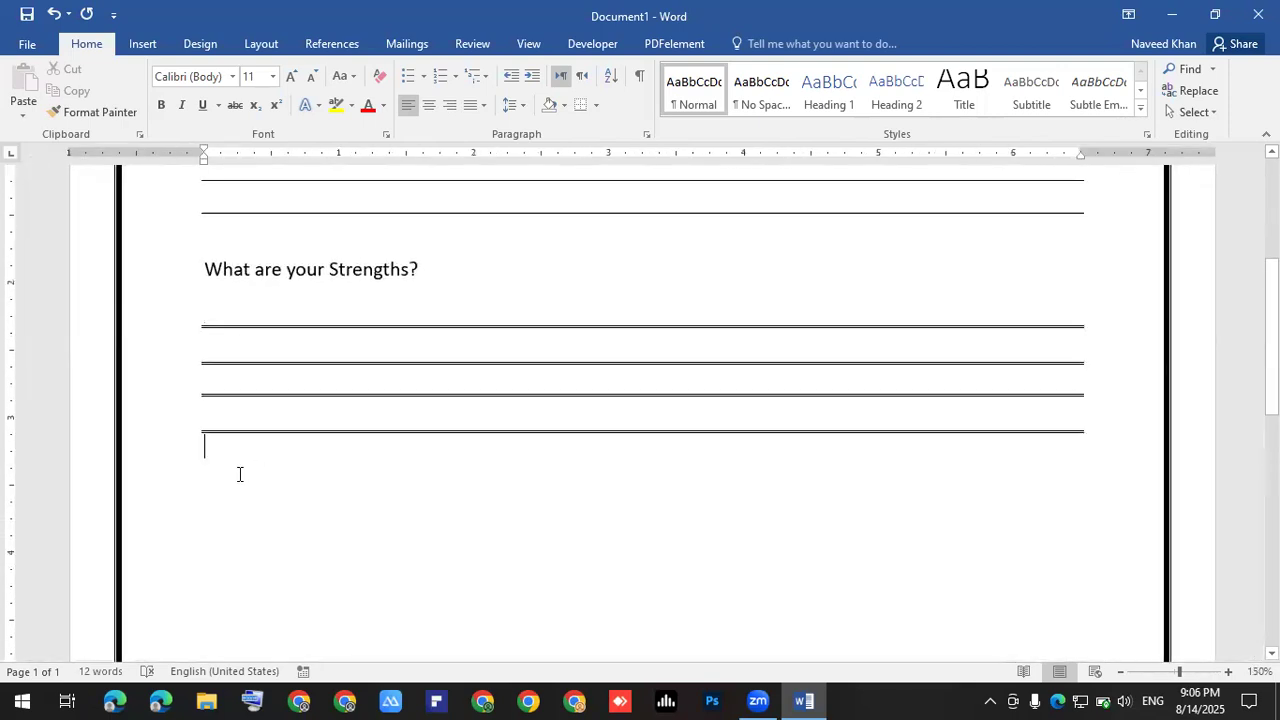
key("Return")
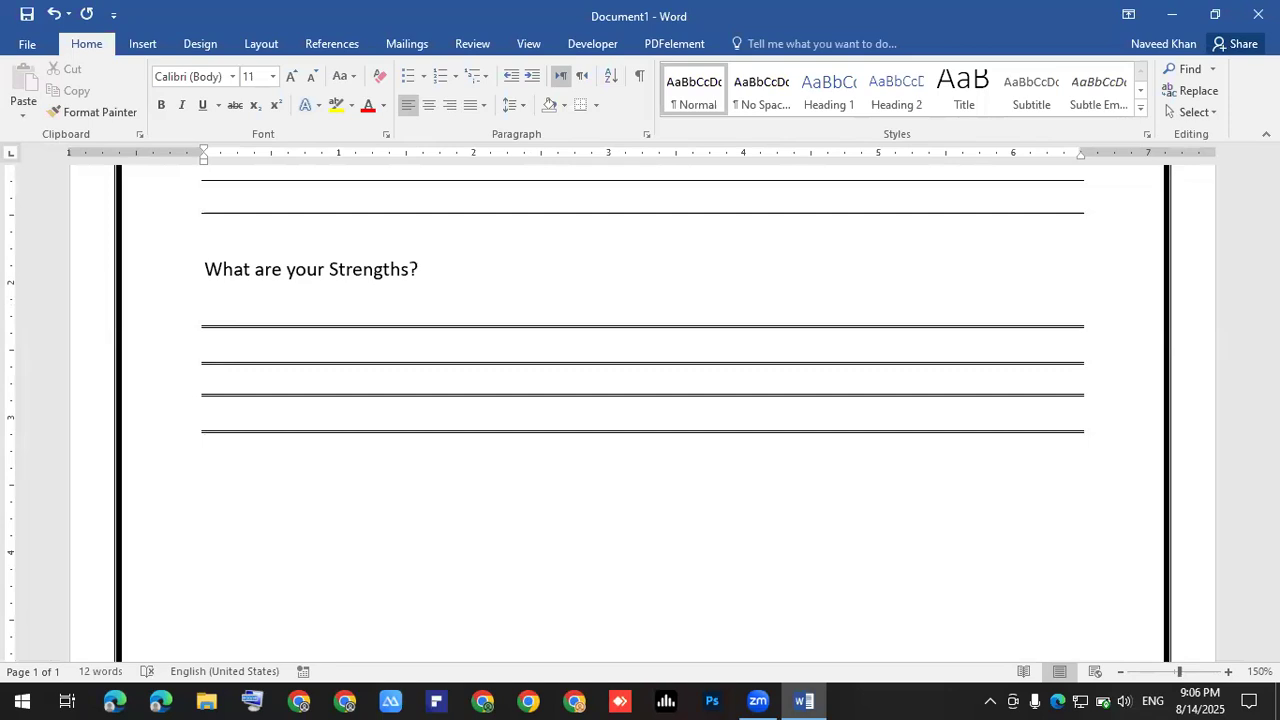
type("What are your Weakness?")
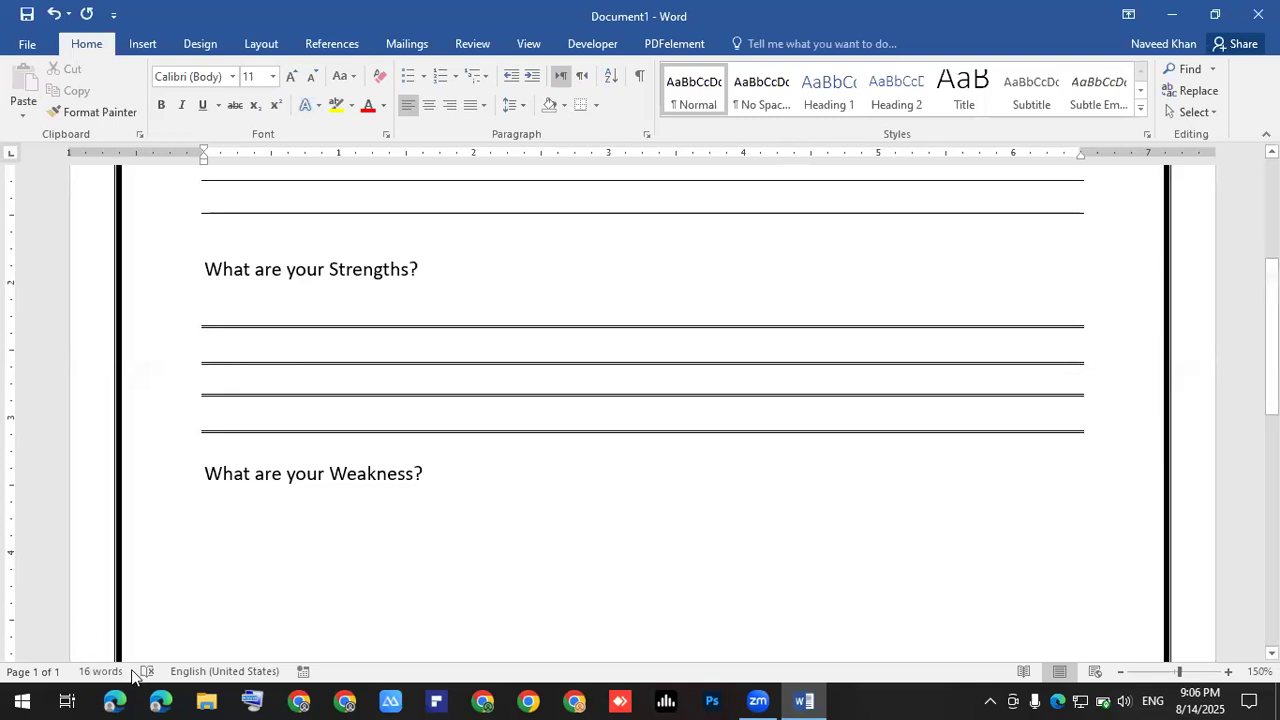
- Use the On-Screen Keyboard's shifted characters to find how to type the # symbol
left_click(250, 700)
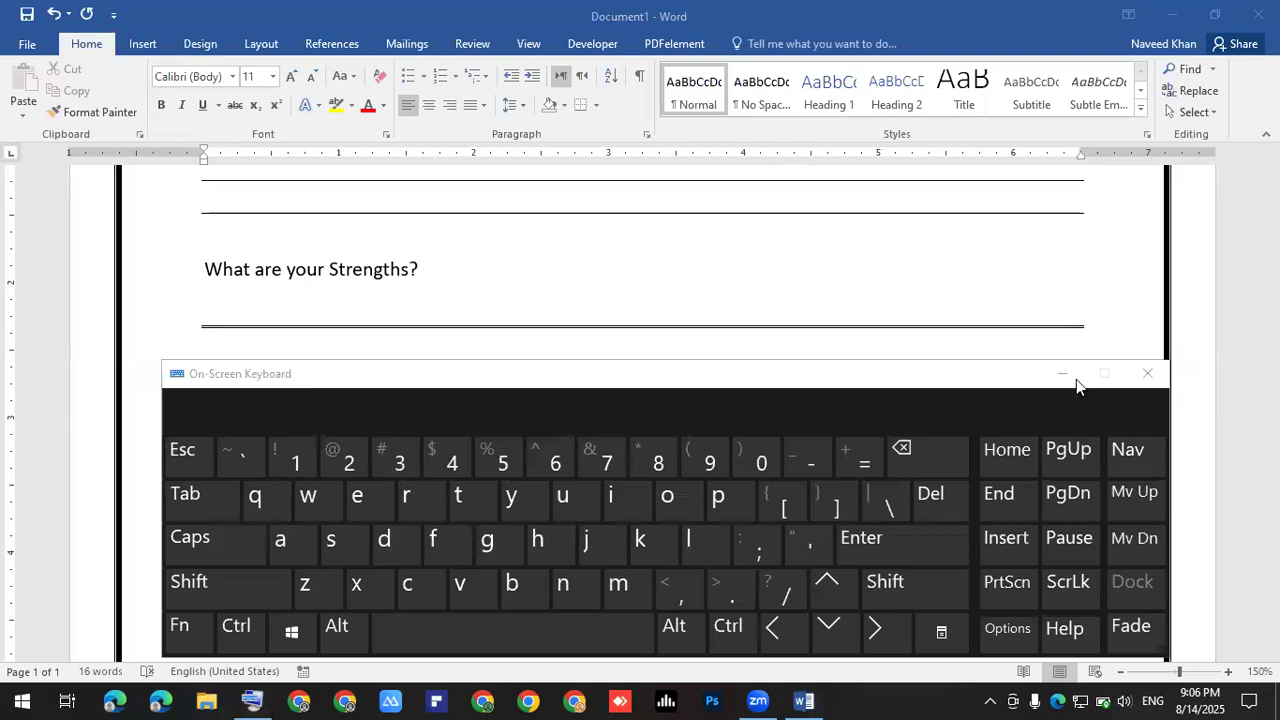
left_click(1145, 375)
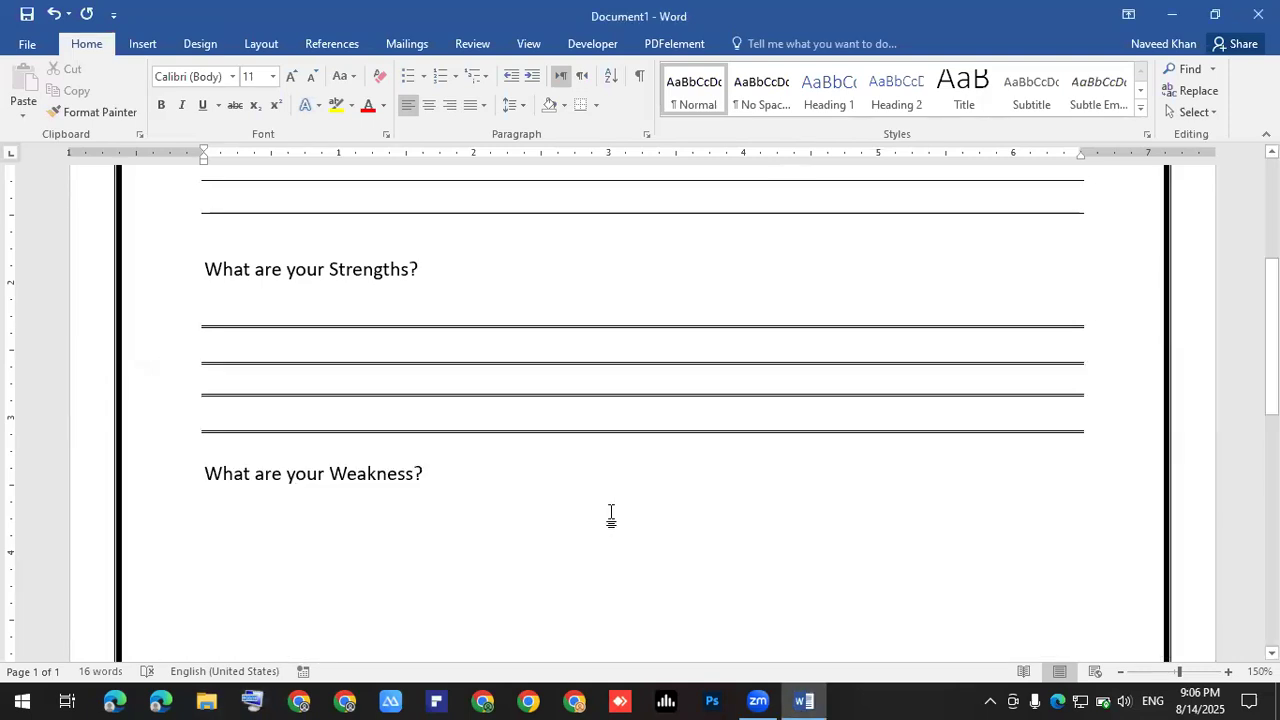
type("333")
key("BackSpace")
key("BackSpace")
key("BackSpace")
scroll(708, 484, "up", 1)
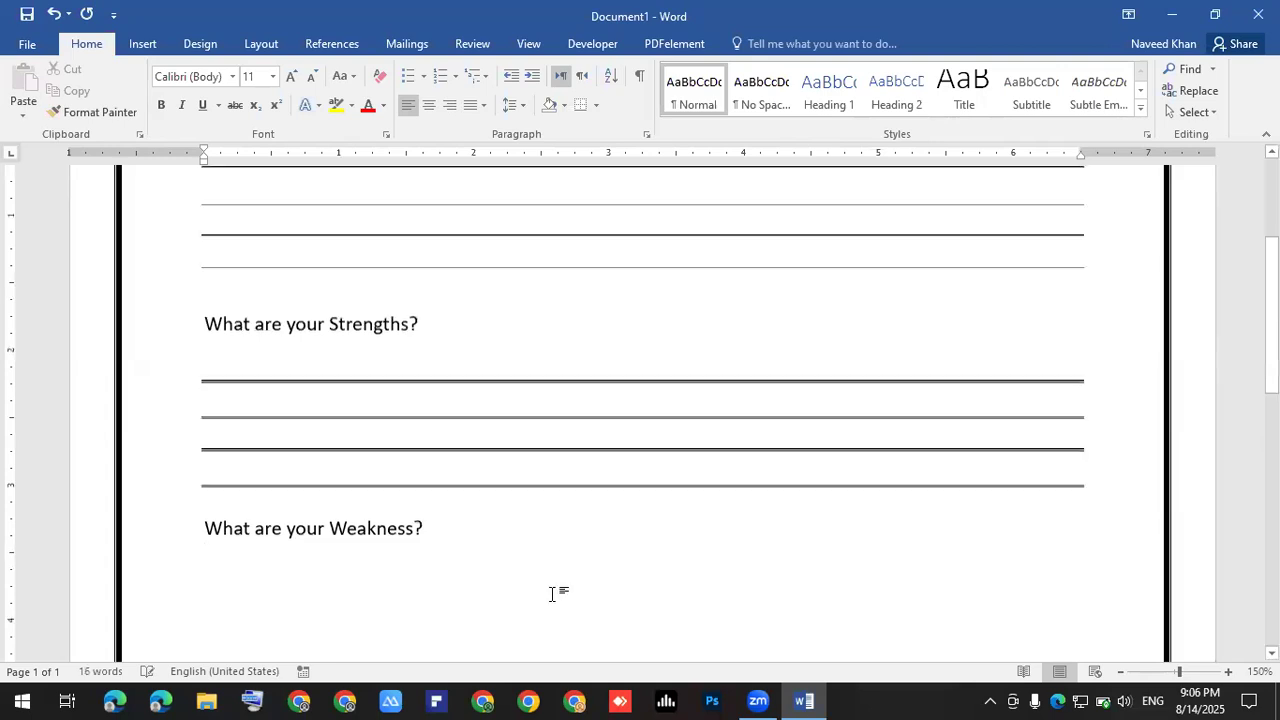
left_click(255, 700)
key("ctrl+super+o")
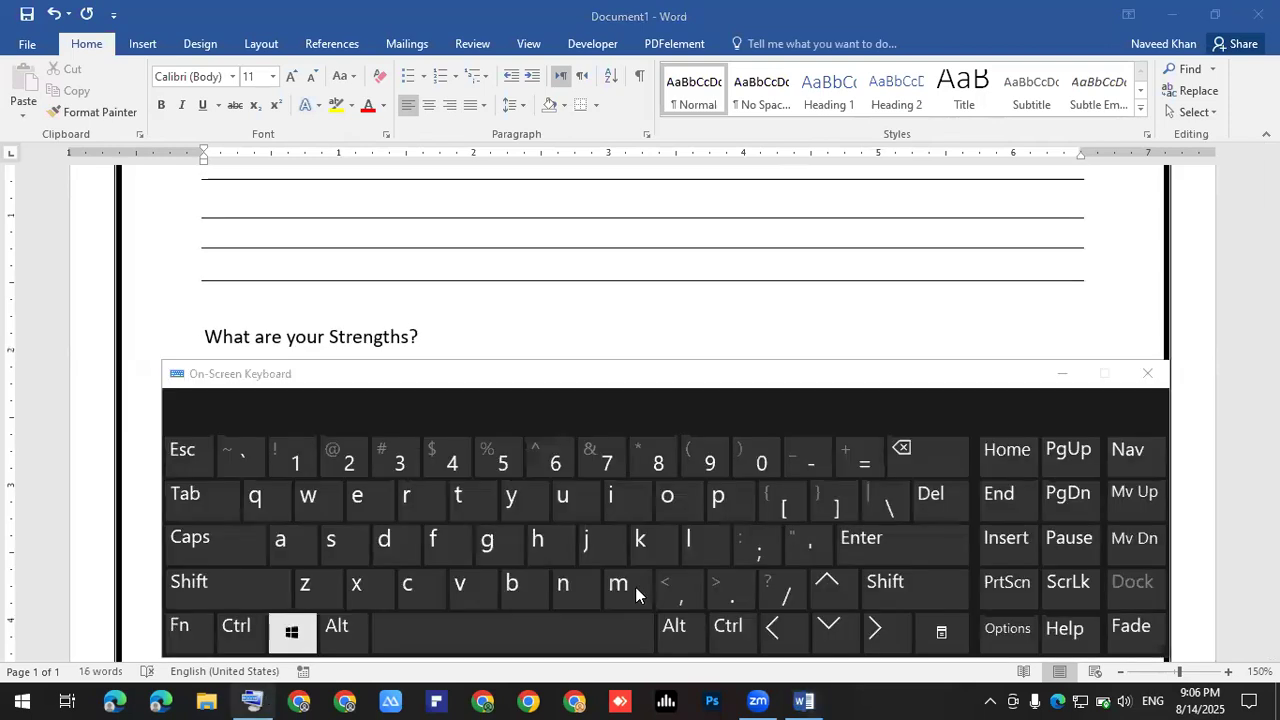
left_click(900, 589)
left_click(503, 518)
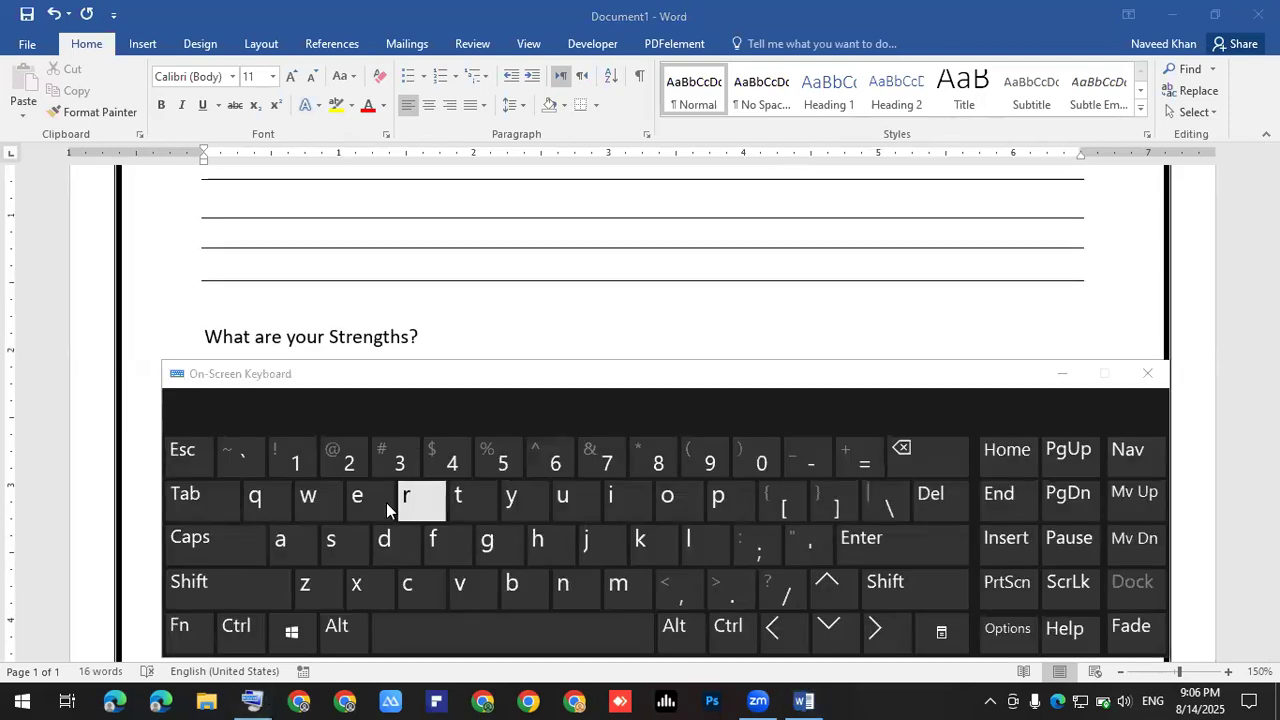
left_click(1147, 374)
- Create four triple-line answer rules by entering ### four times
type("###")
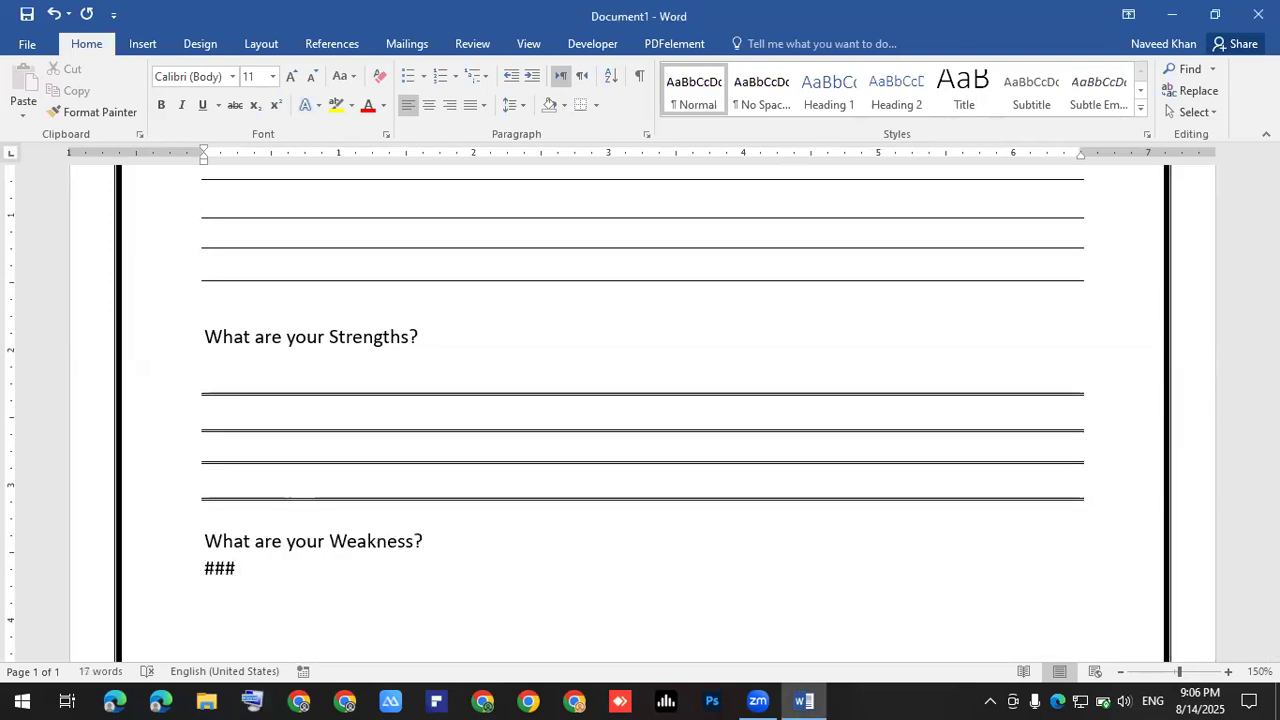
key("Return")
type("###")
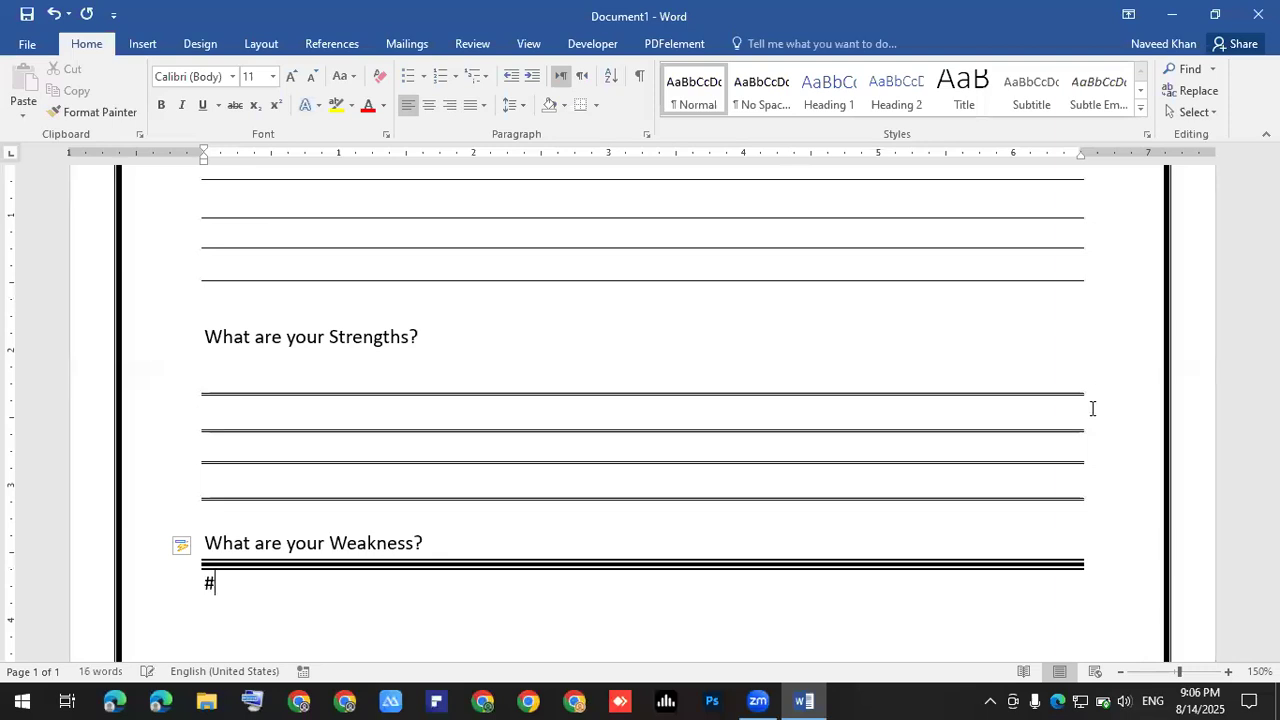
key("Return")
type("###")
key("Return")
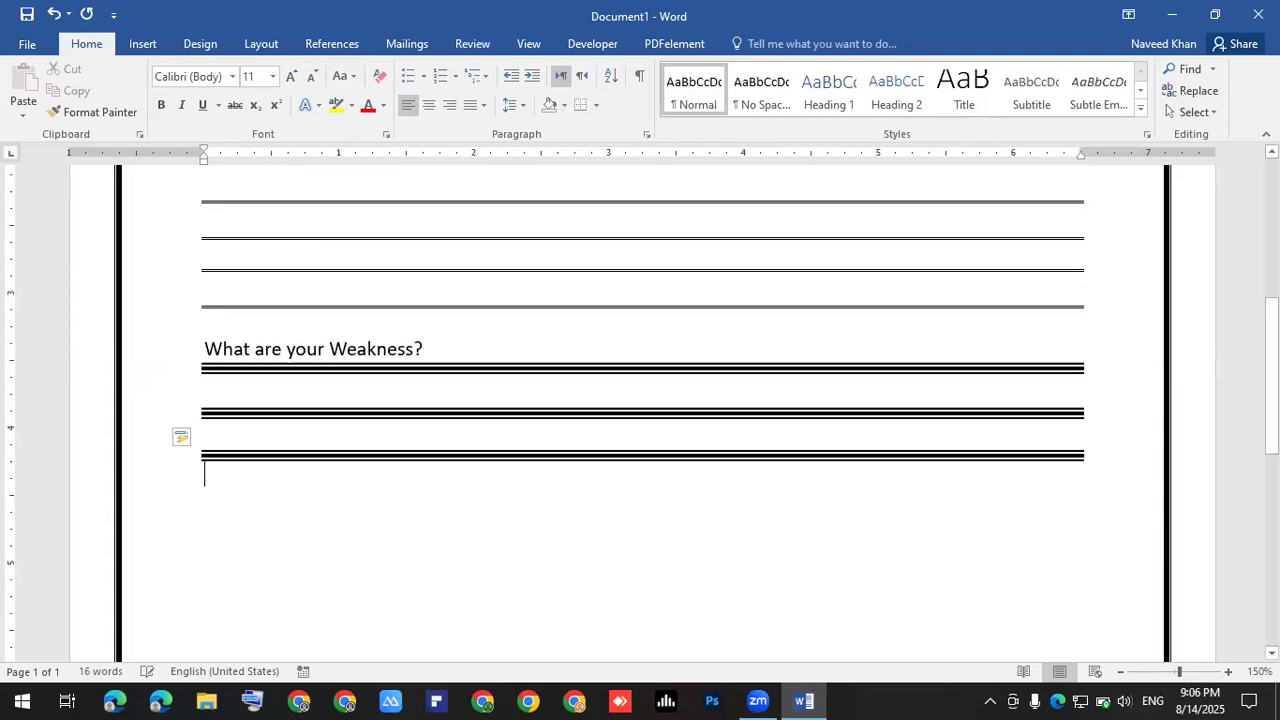
type("###")
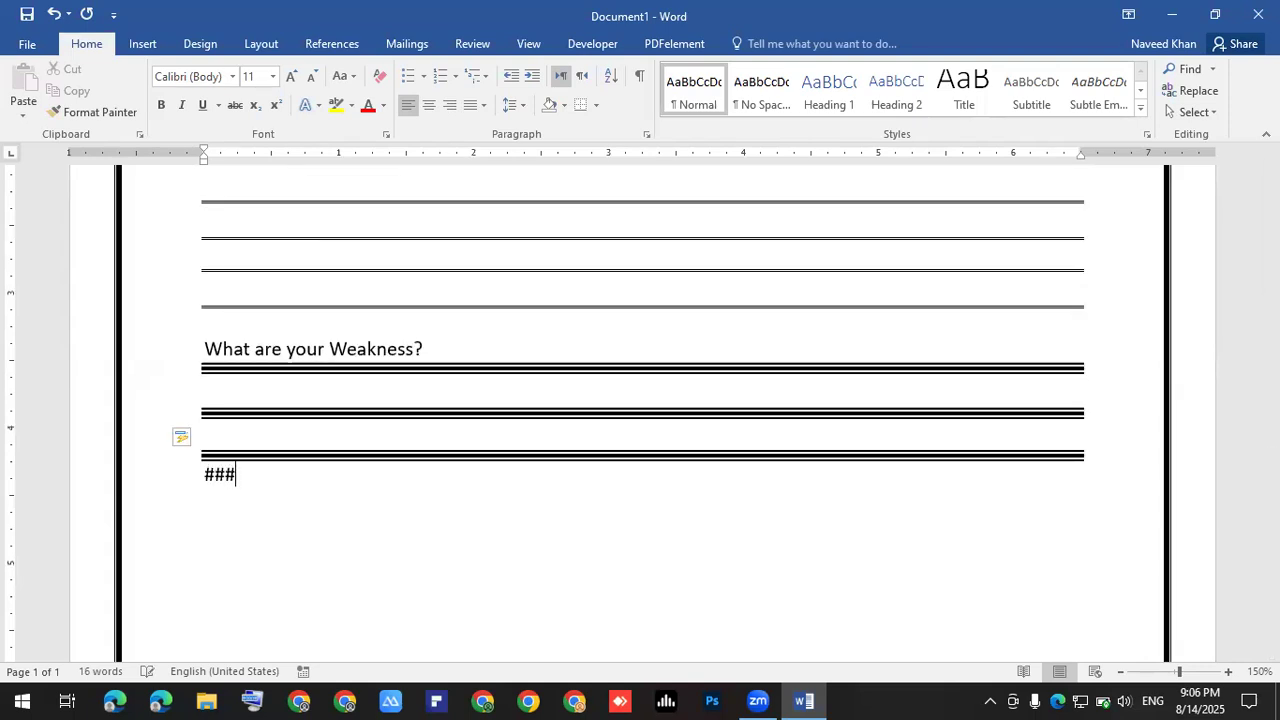
key("Return")
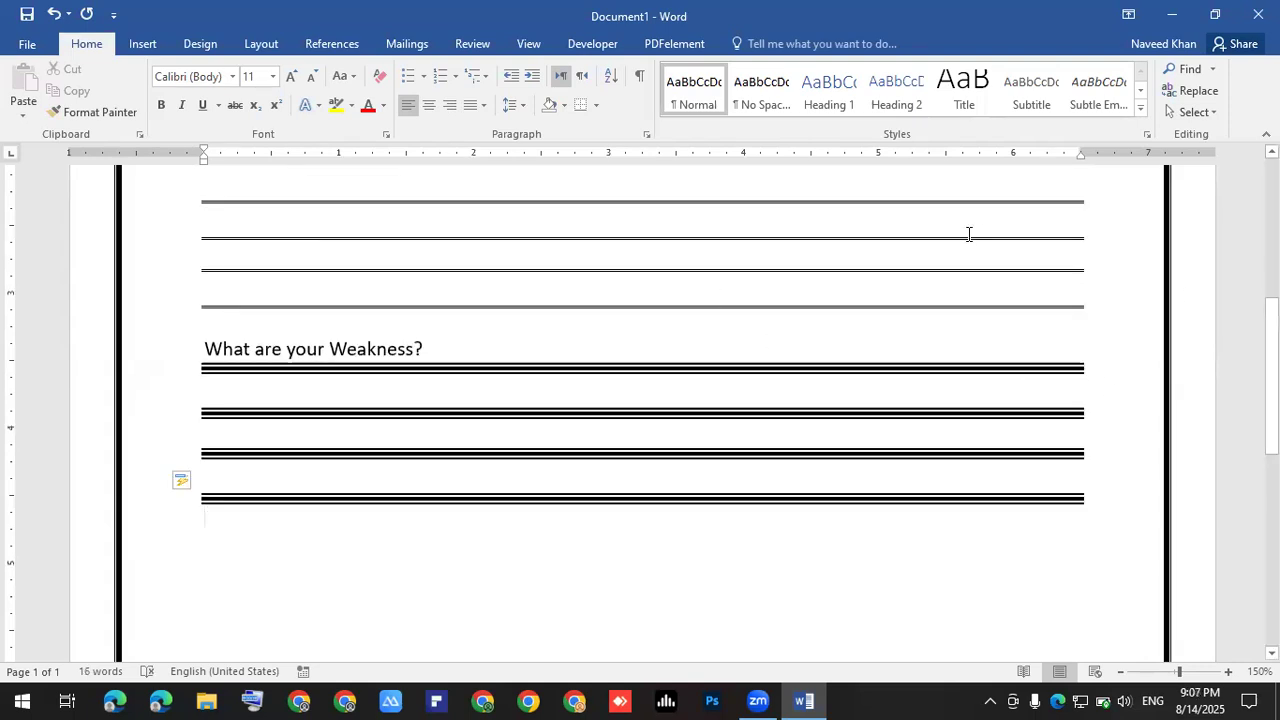
- Insert an empty line after the Weakness question and select the bordered lines below
left_click(447, 337)
key("Return")
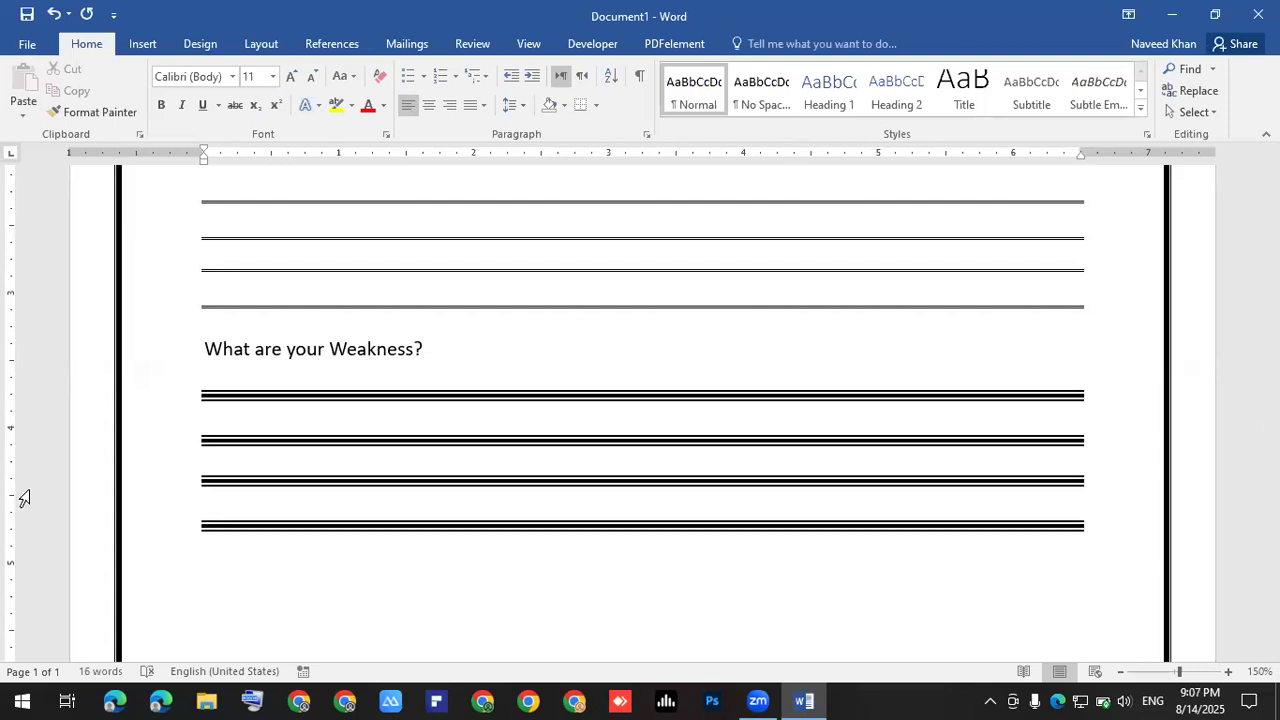
left_click_drag(206, 374, 220, 551)
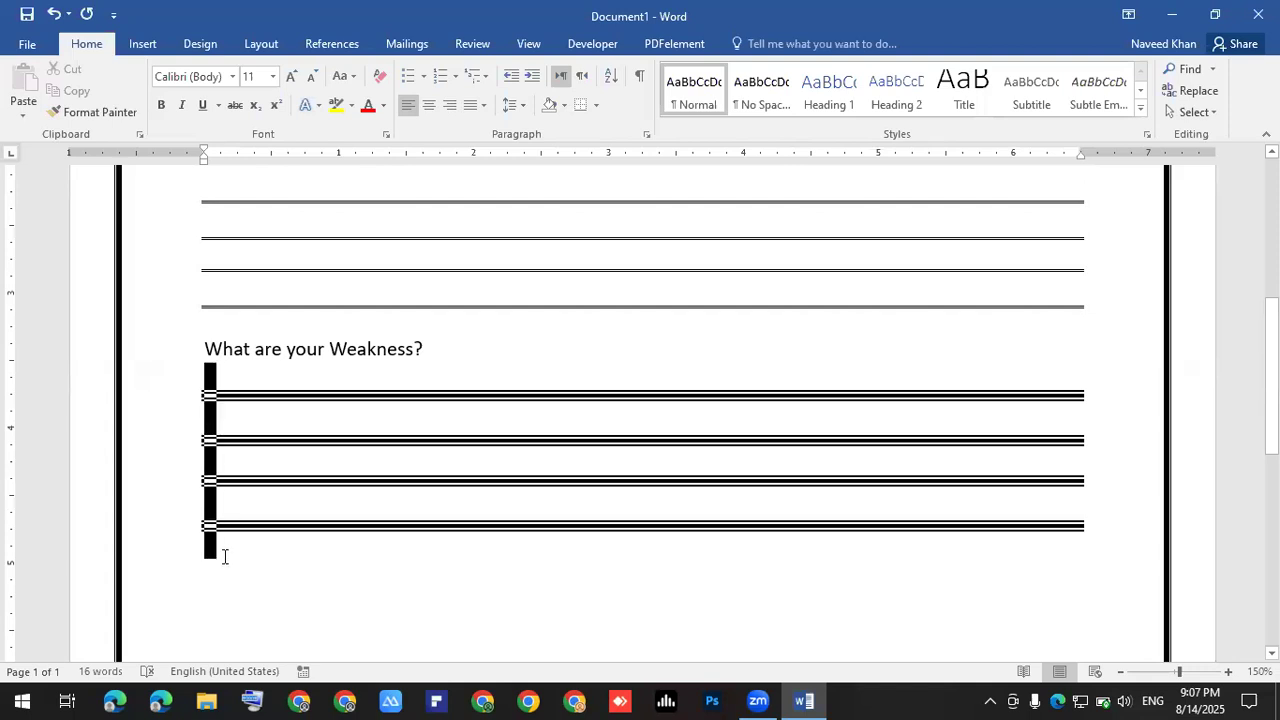
- Type 'These are the my weakness' on the empty line under the Weakness question
left_click(514, 105)
left_click(297, 410)
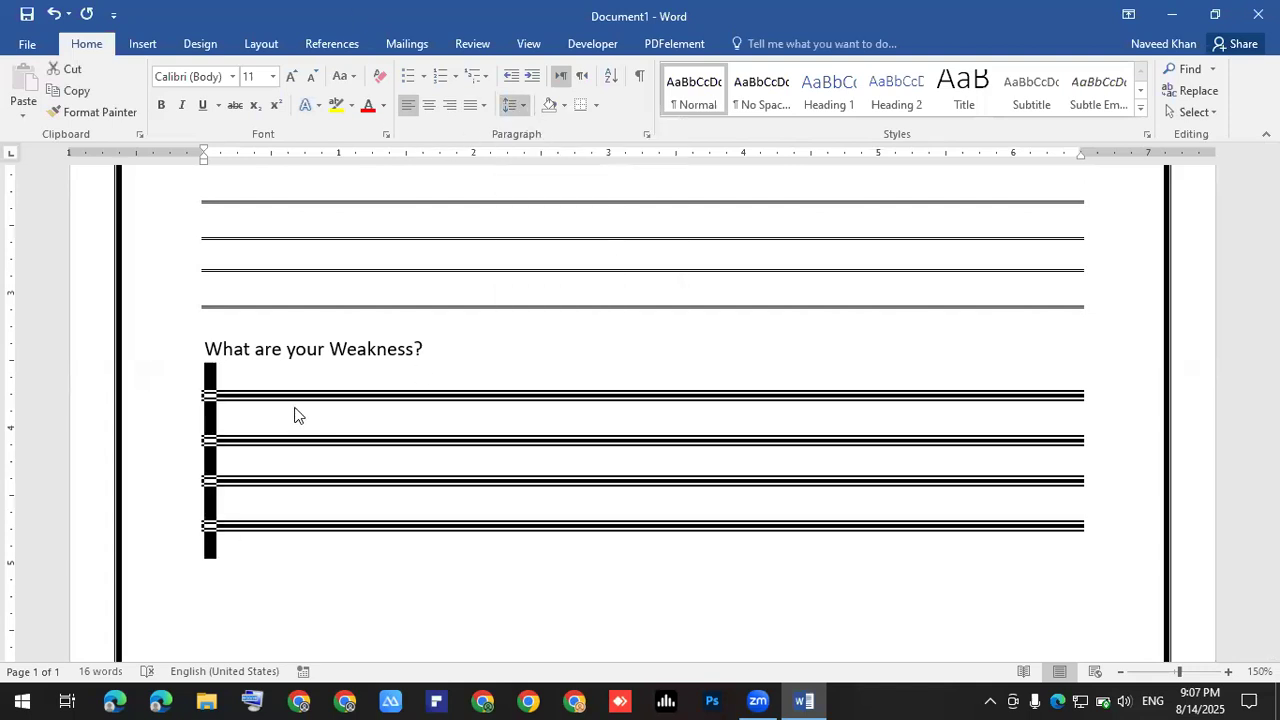
left_click(222, 373)
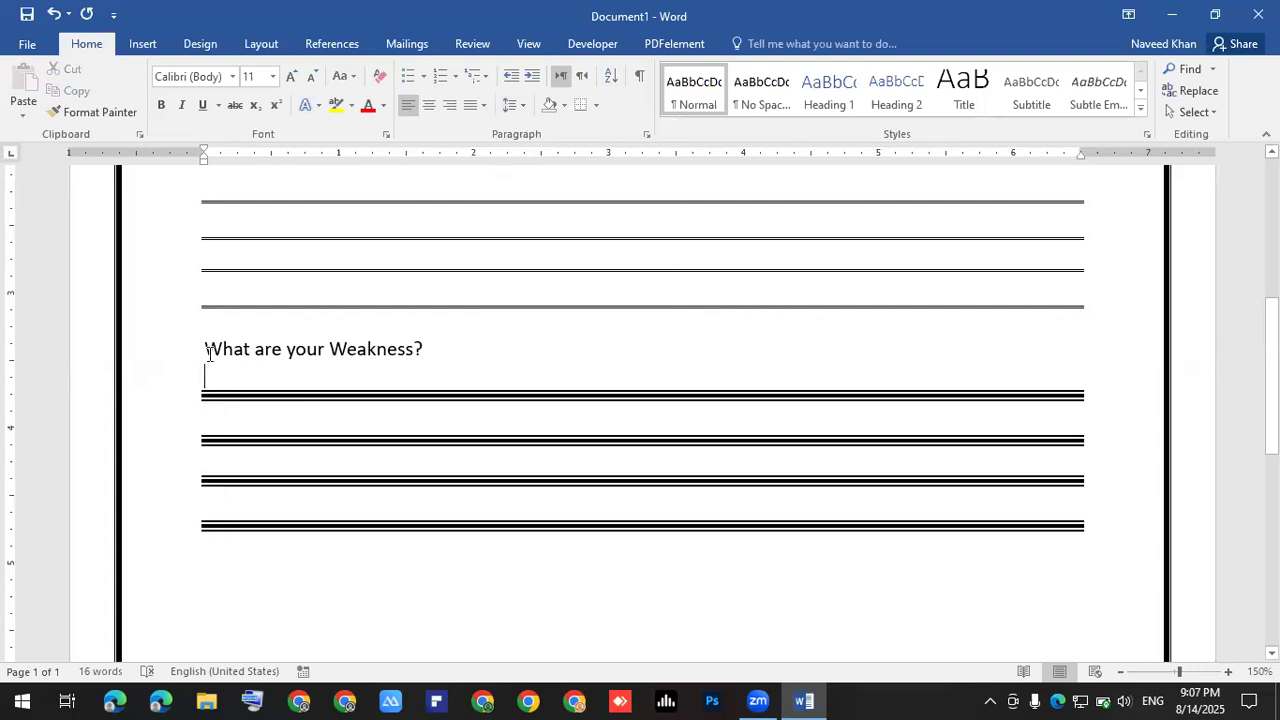
type("th")
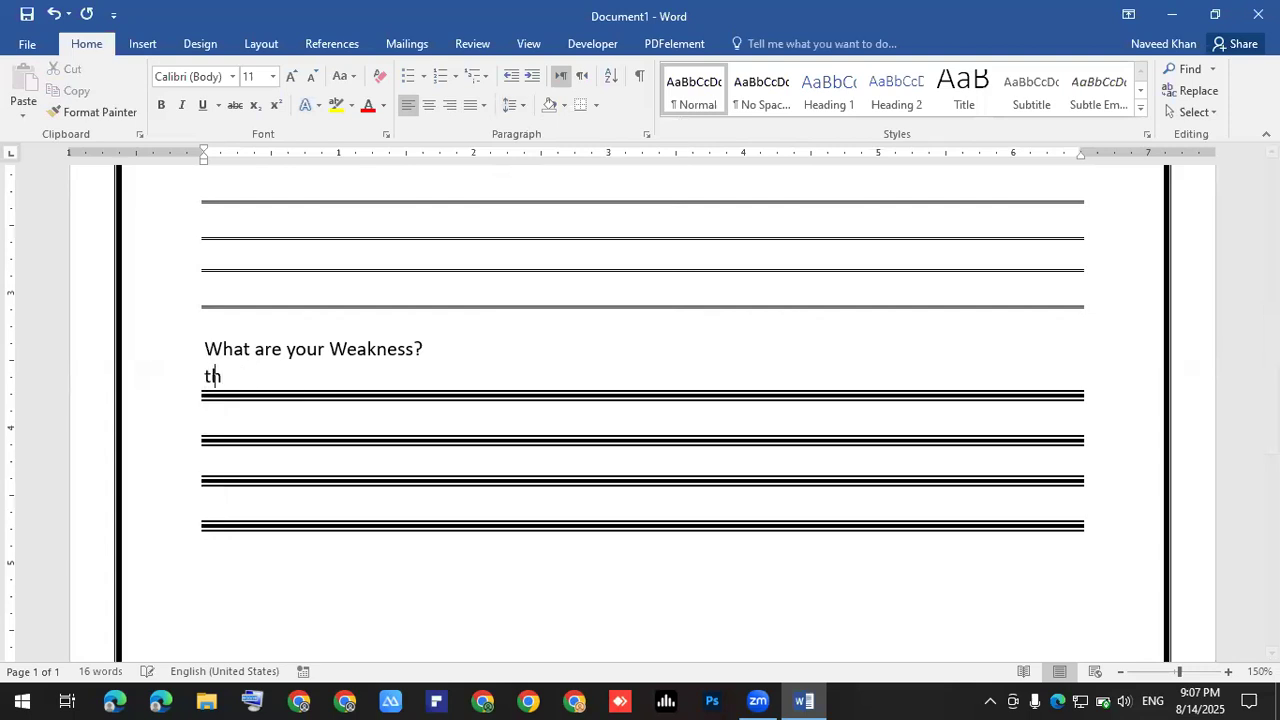
type("ese re")
key("BackSpace")
key("BackSpace")
type("aew")
key("BackSpace")
key("BackSpace")
key("BackSpace")
type("ew")
key("BackSpace")
key("BackSpace")
type("aew")
key("BackSpace")
key("BackSpace")
type("re t")
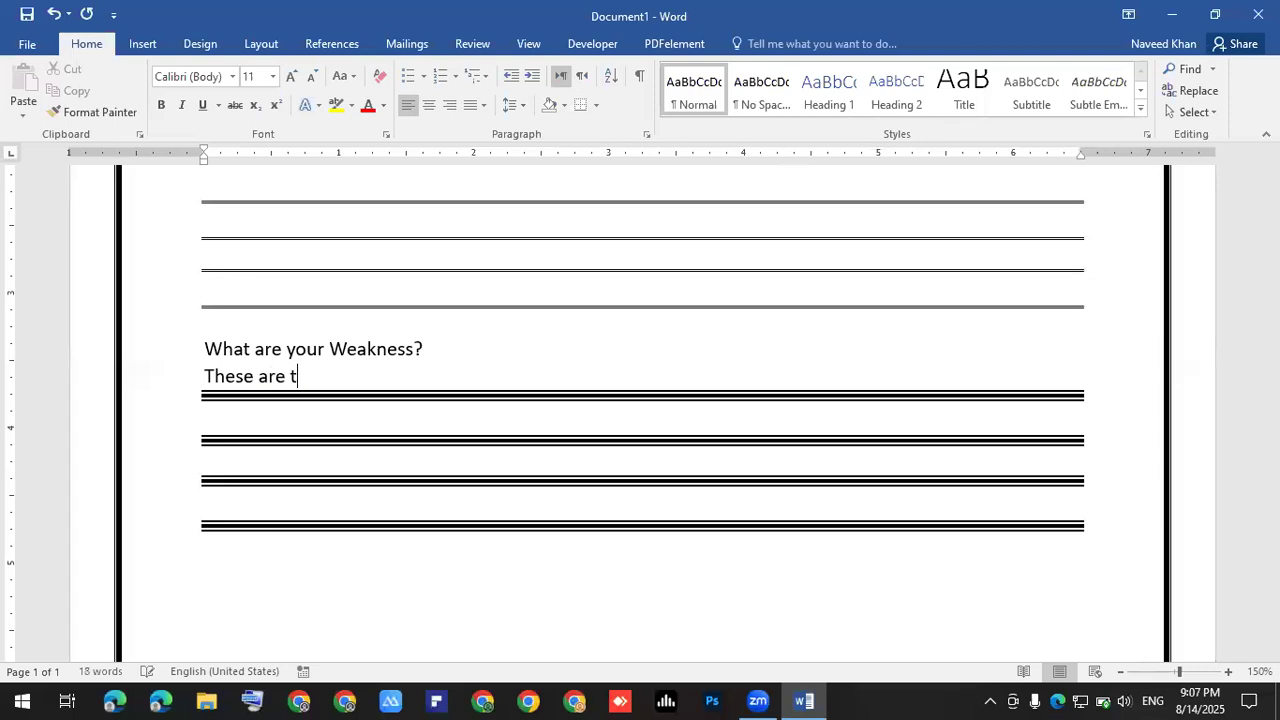
type("he my weakness")
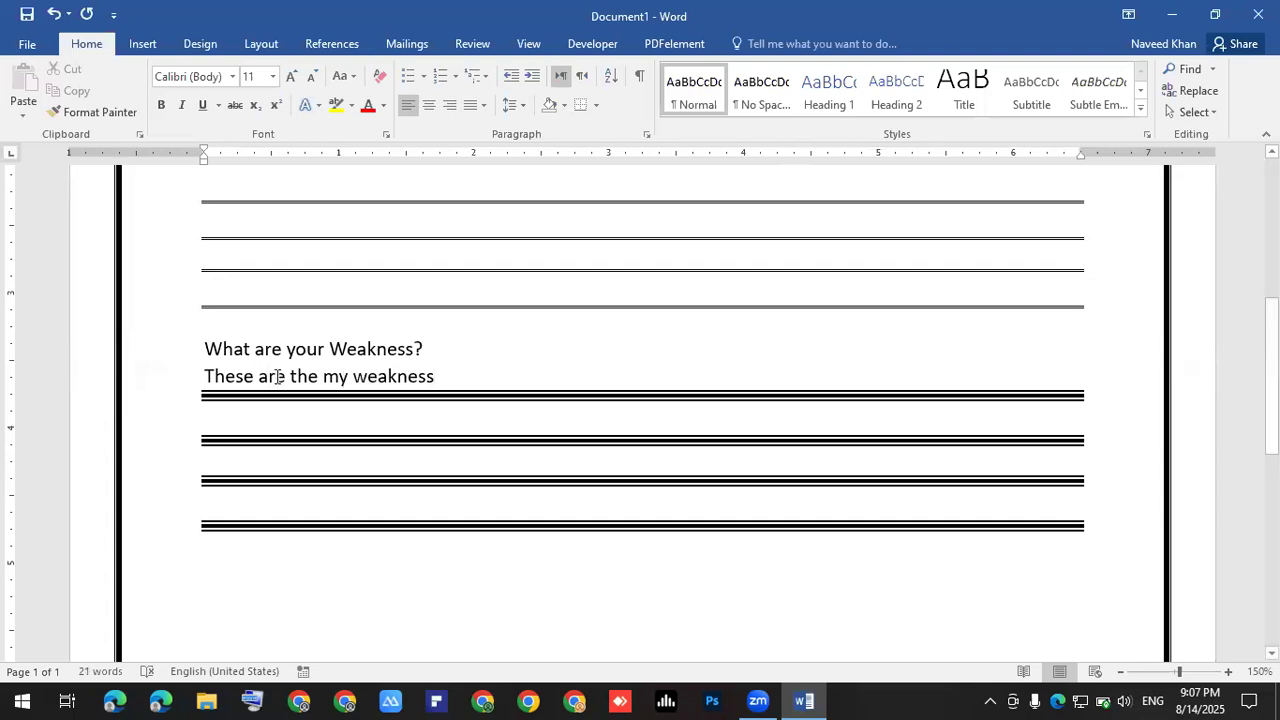
scroll(246, 391, "down", 3)
left_click(247, 363)
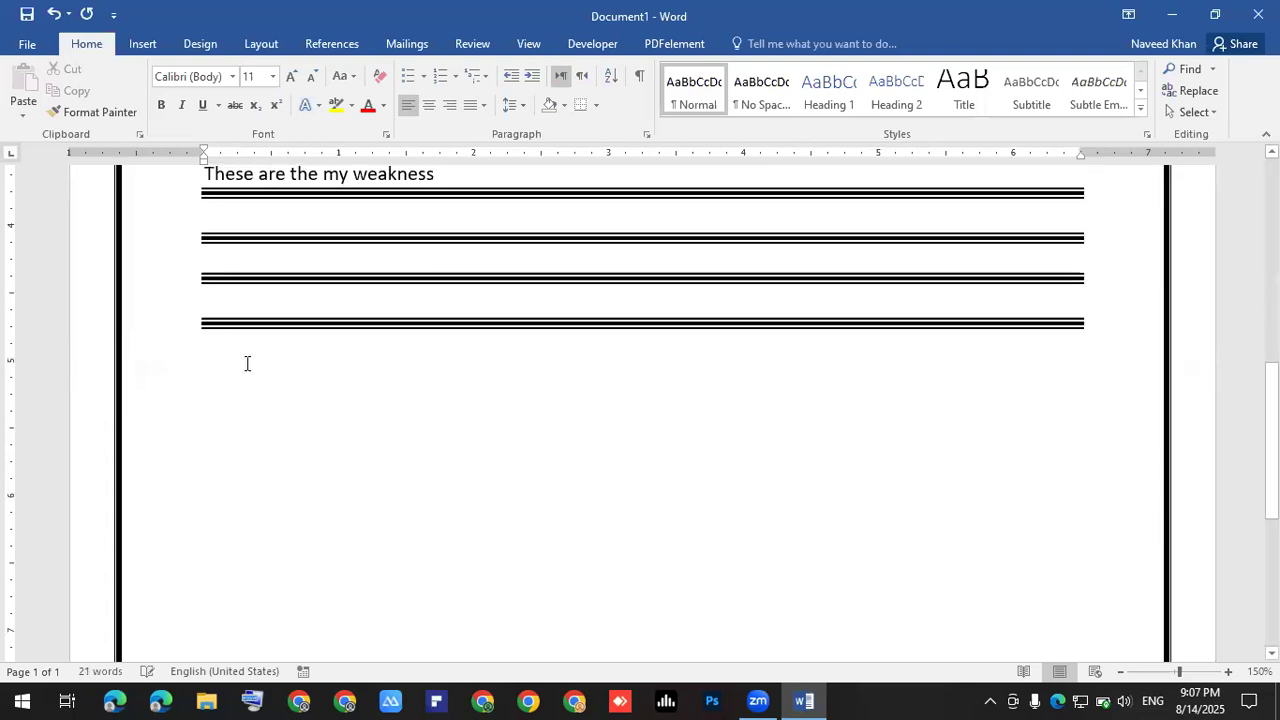
- Type the fourth question 'What are step to achieve your objects', correcting typos
type("Wha")
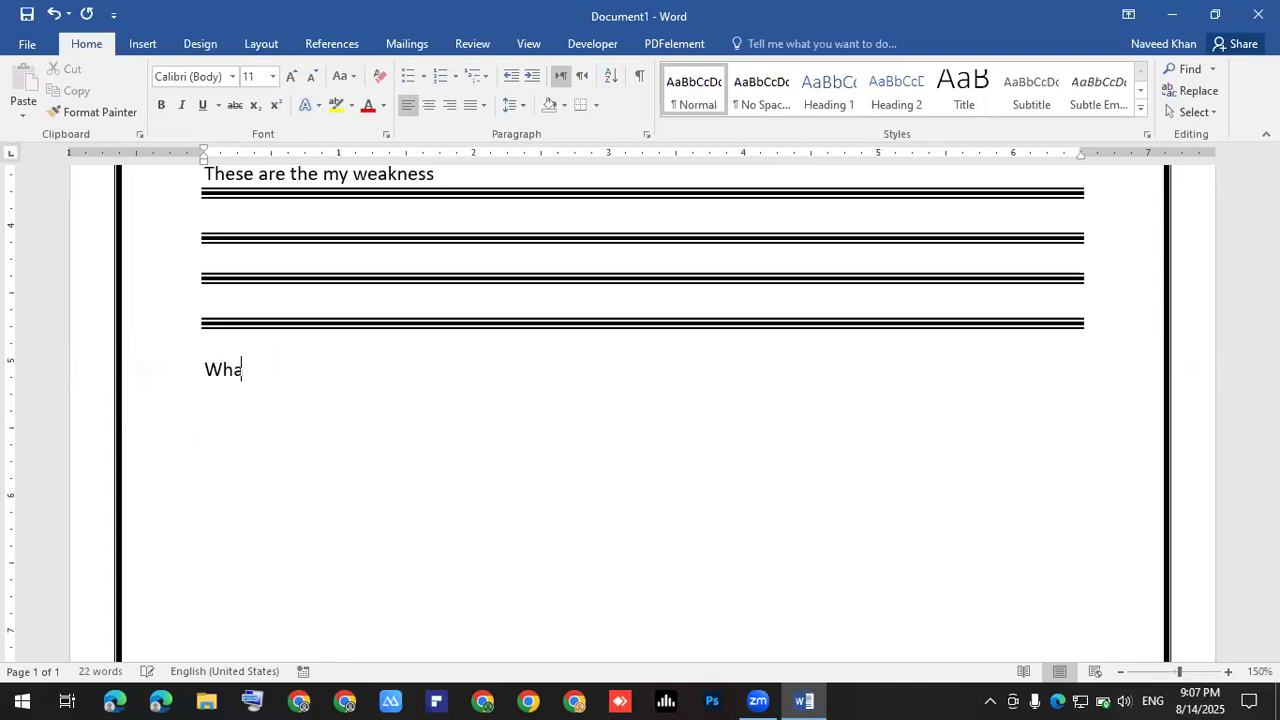
type("t are styep")
key("BackSpace")
key("BackSpace")
key("BackSpace")
type("ep youi")
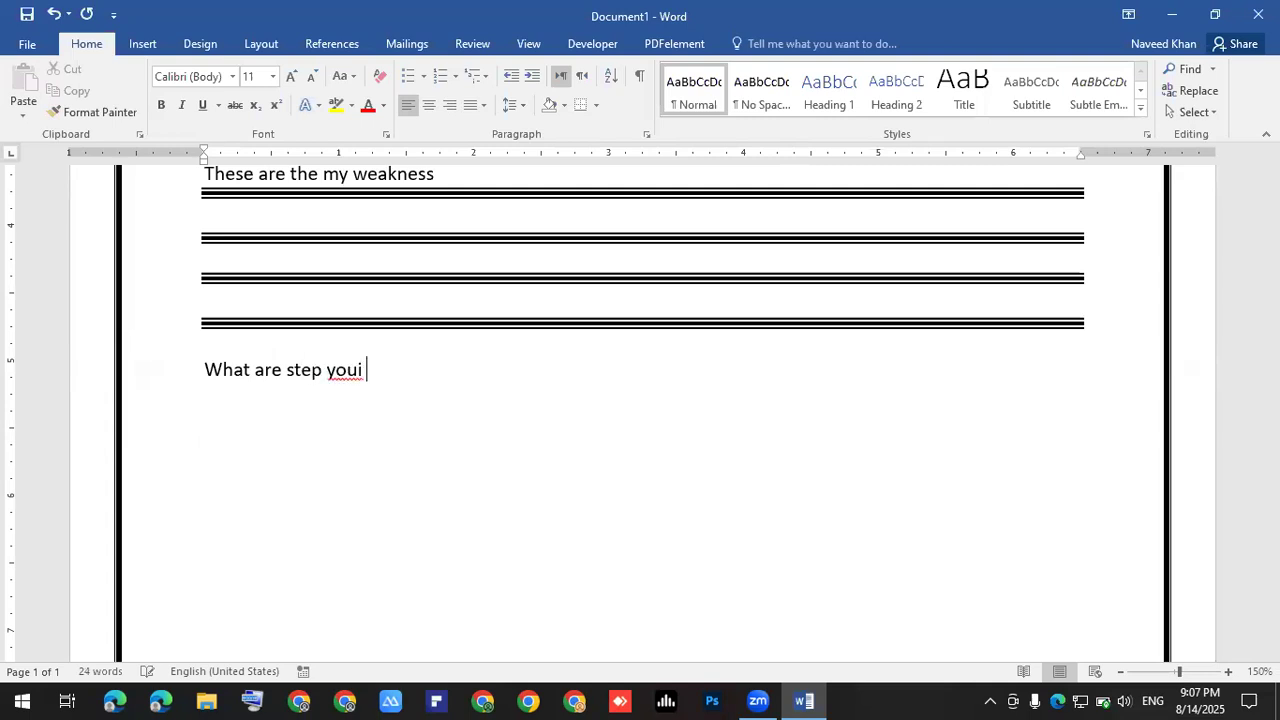
key("BackSpace")
key("BackSpace")
key("BackSpace")
key("BackSpace")
key("BackSpace")
type("to achive")
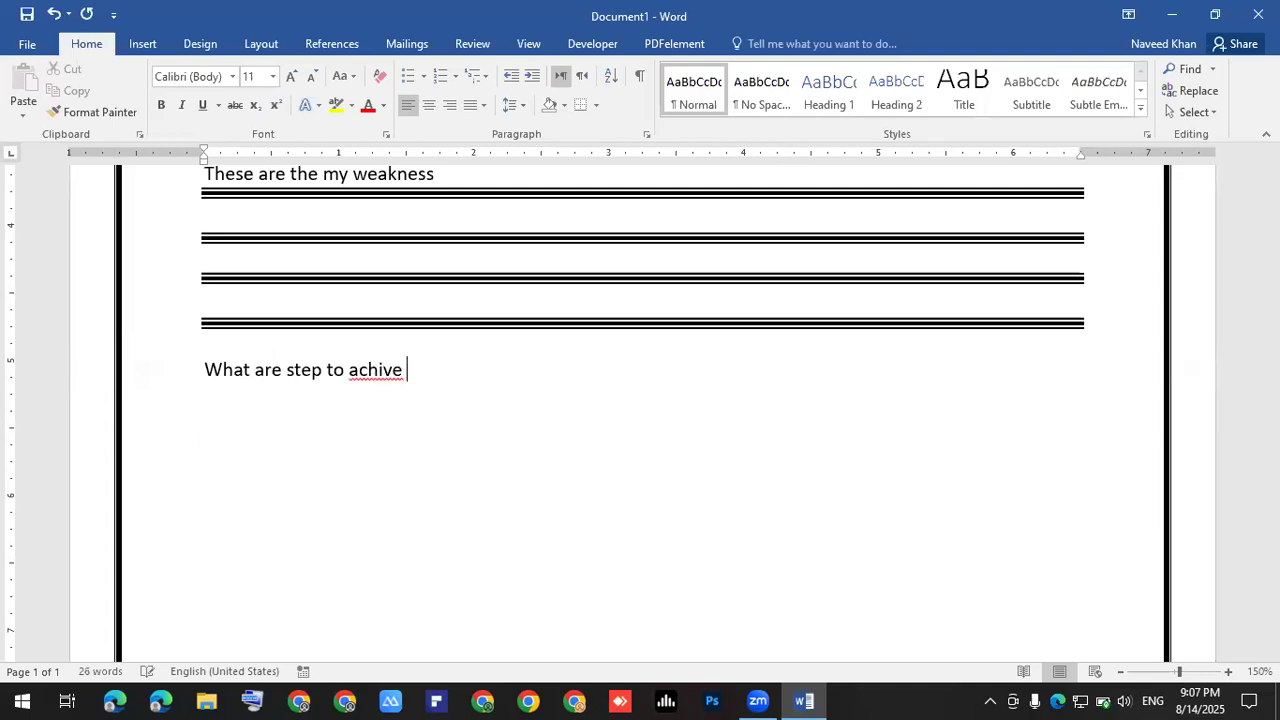
key("Left")
key("Left")
key("Left")
type("e")
key("Right")
key("Right")
key("Right")
type("your objects")
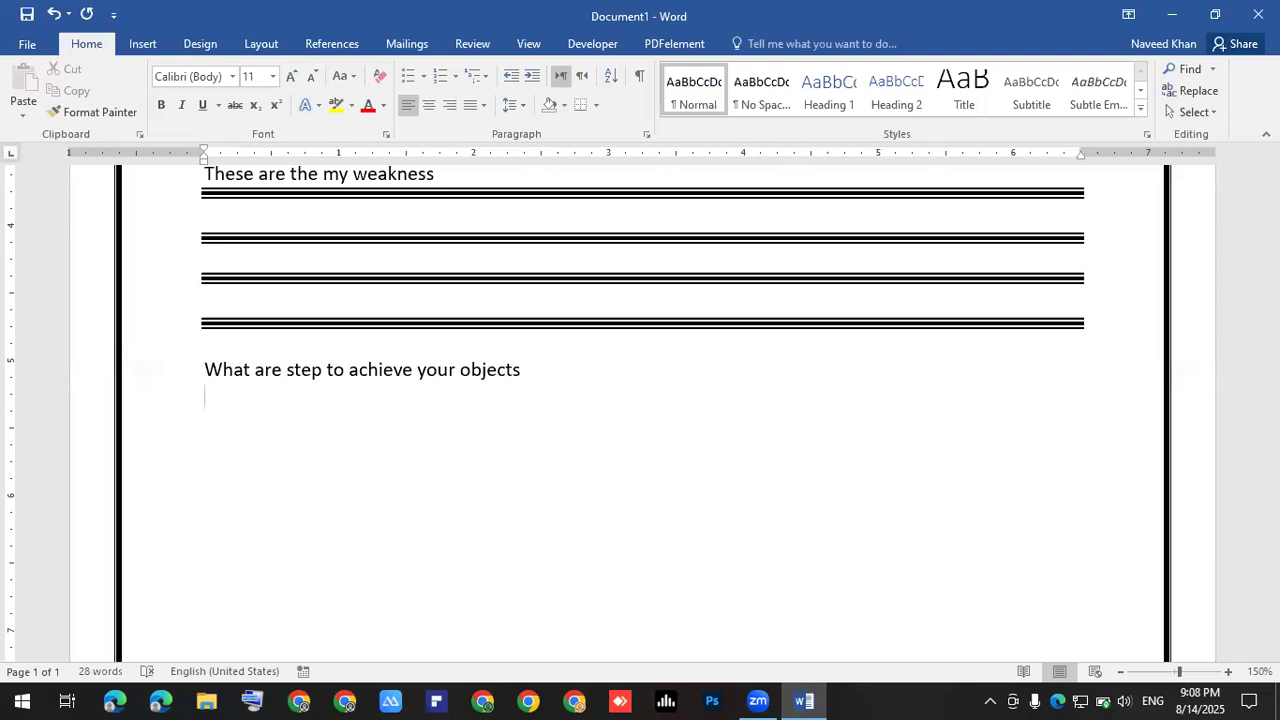
type("888")
key("BackSpace")
key("BackSpace")
key("BackSpace")
key("BackSpace")
- Start a new line beneath the objectives question
left_click(252, 700)
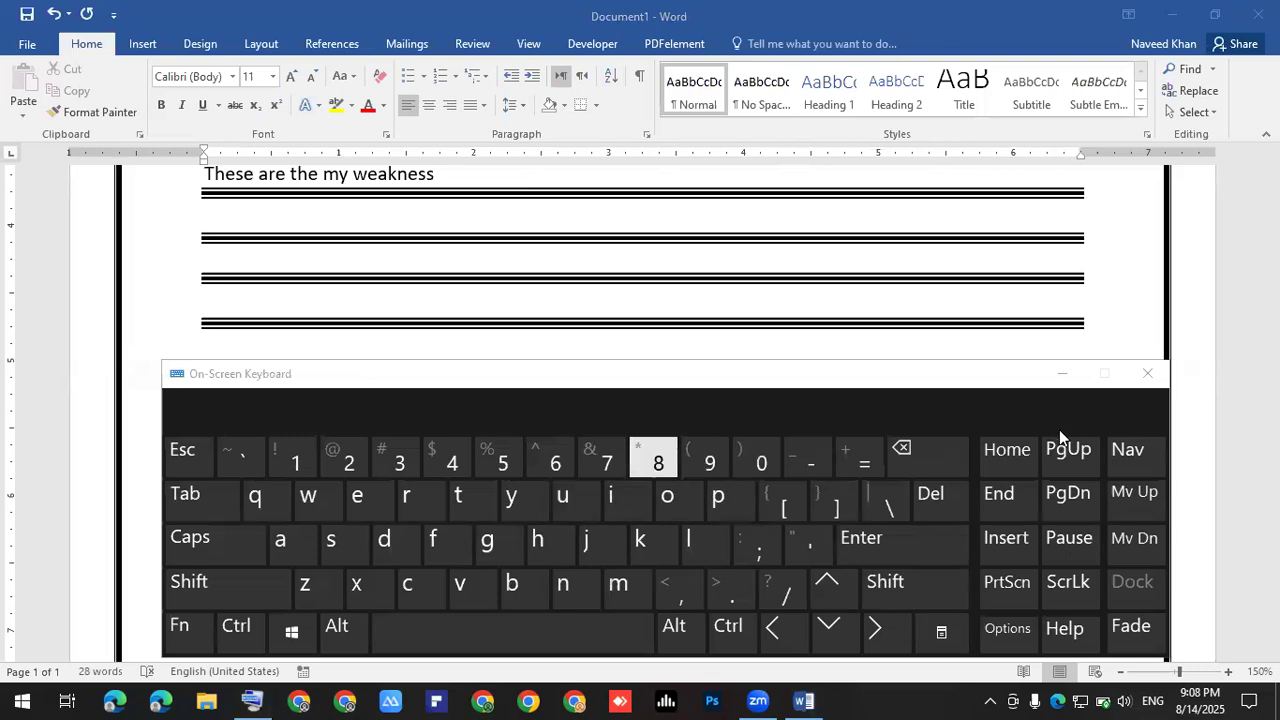
left_click(1146, 374)
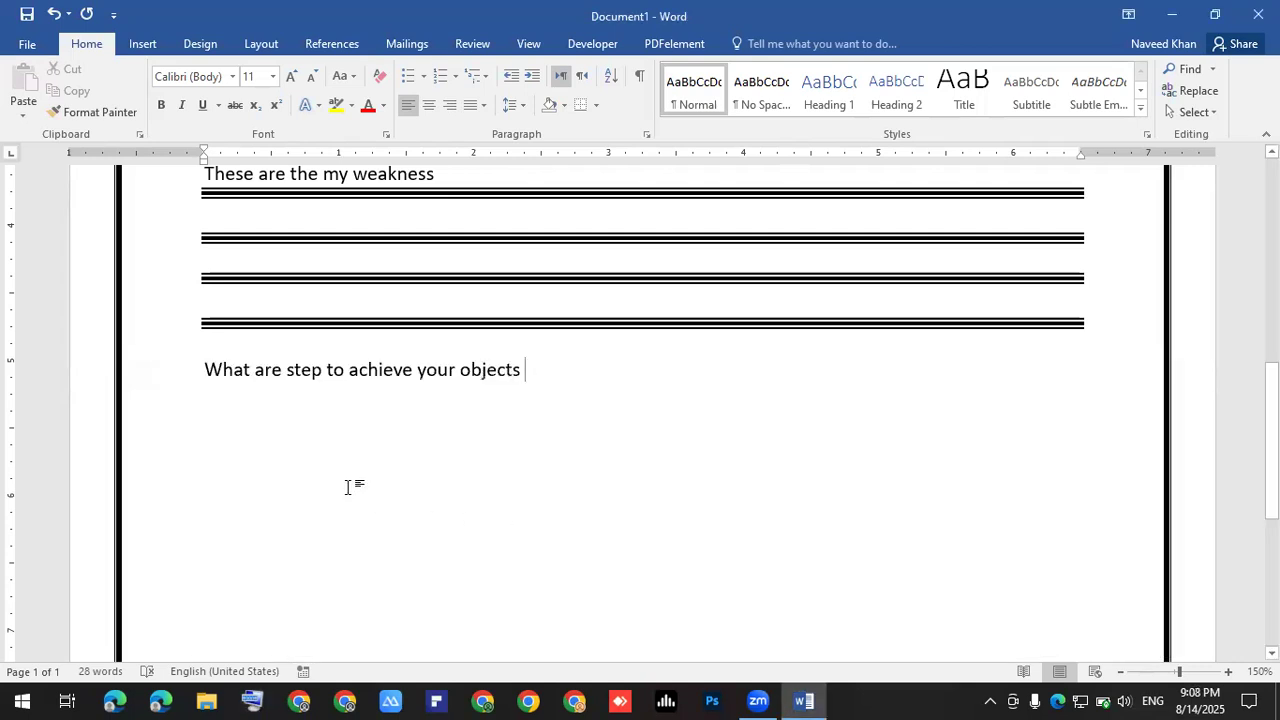
left_click(267, 421)
key("Return")
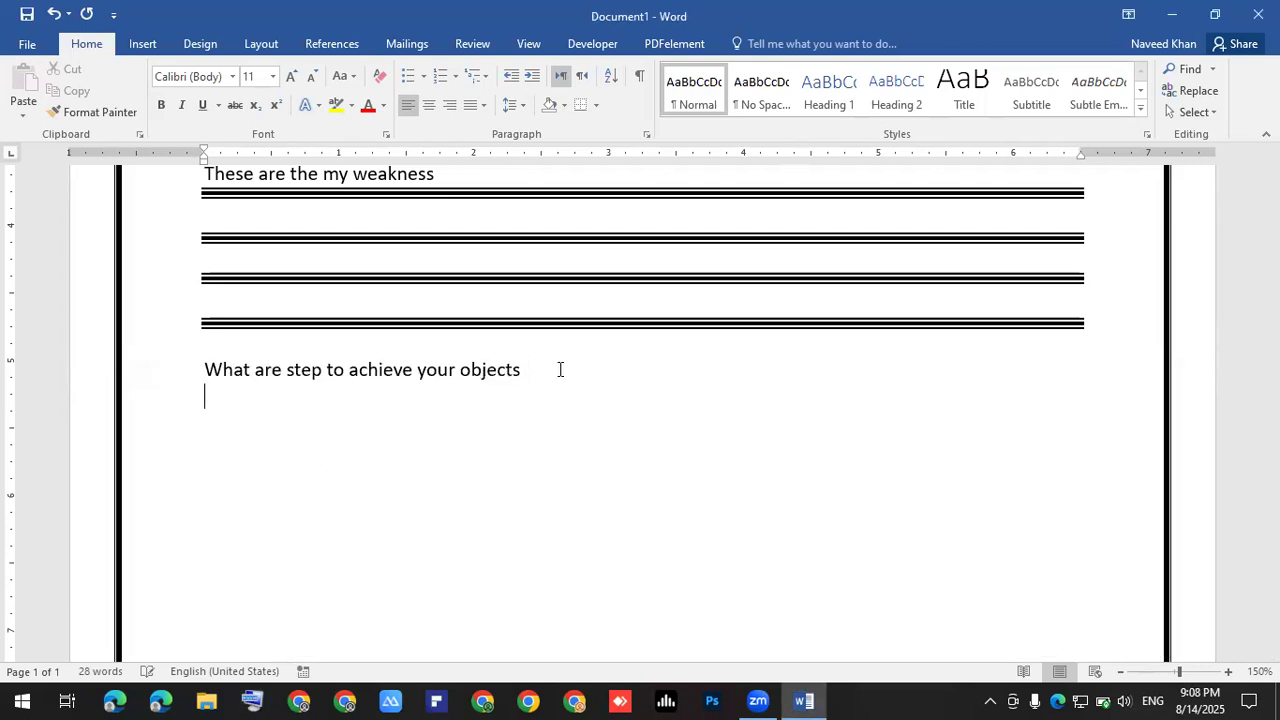
- Create seven dotted answer rules by entering *** repeatedly
type("****")
key("BackSpace")
key("Return")
type("***")
key("Return")
type("***")
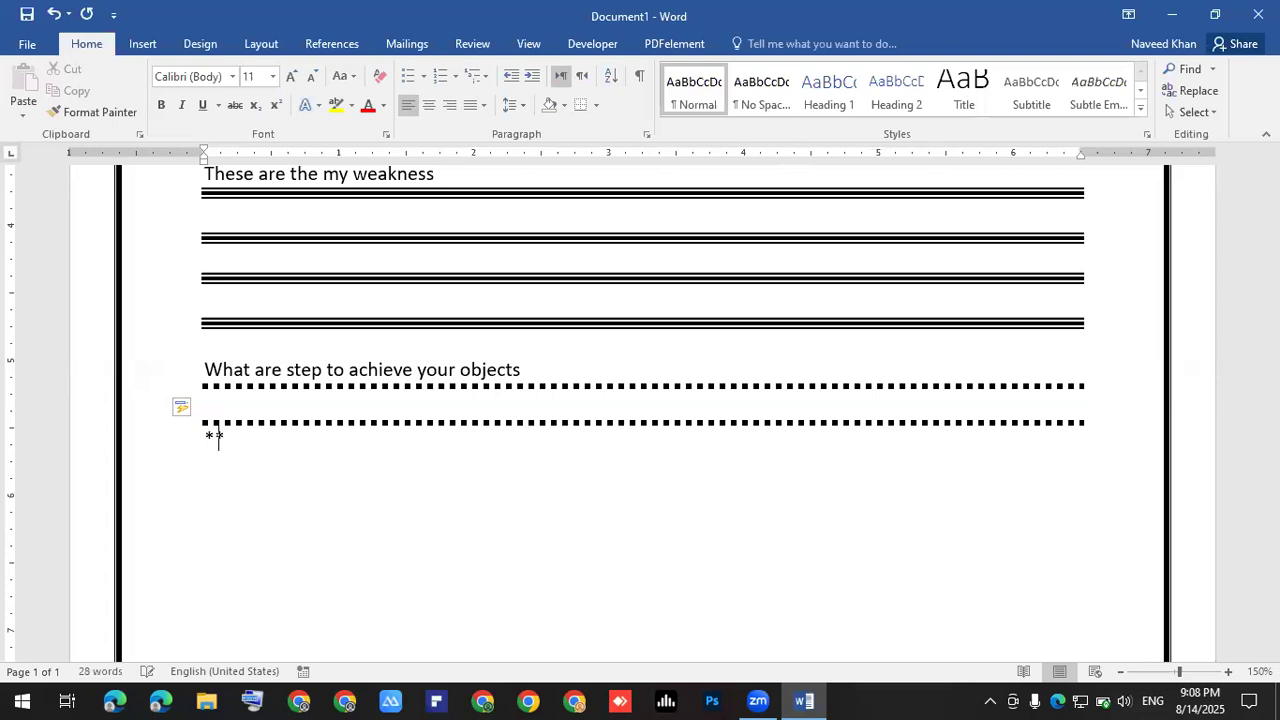
type("*")
key("BackSpace")
key("BackSpace")
type("*")
key("Return")
type("***")
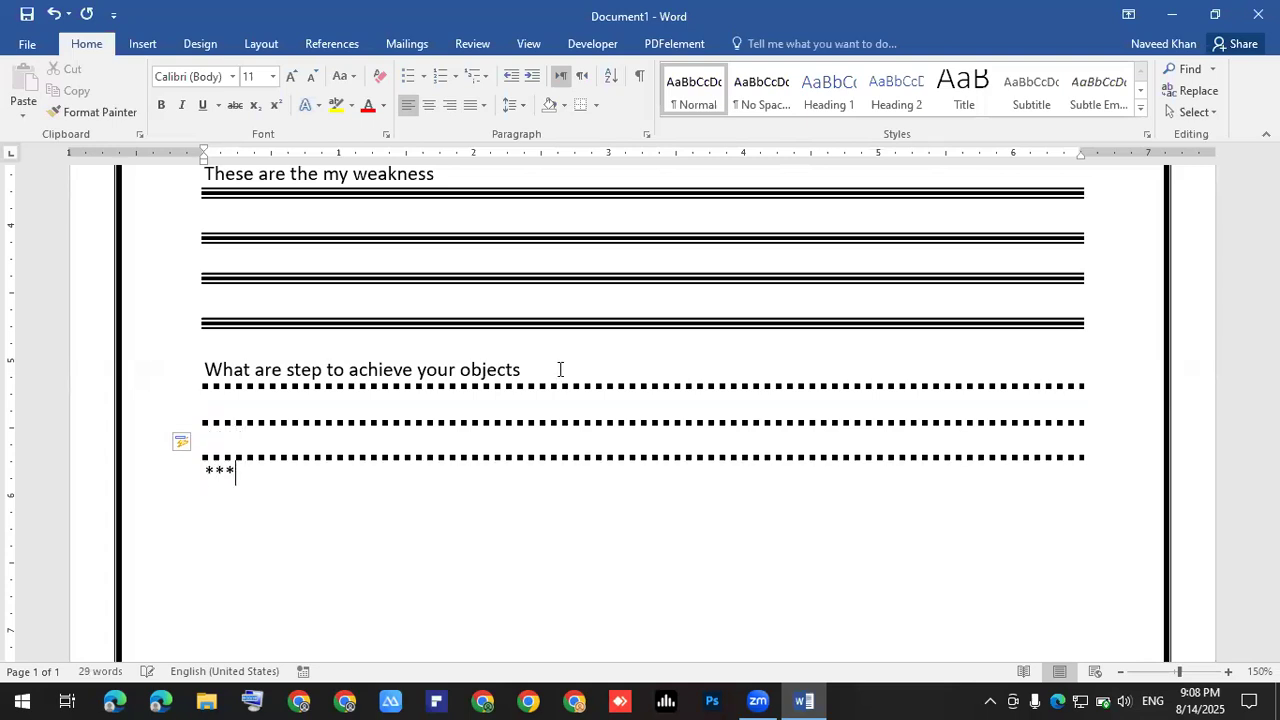
key("Return")
type("***")
key("Return")
type("***")
key("Return")
type("***")
key("Return")
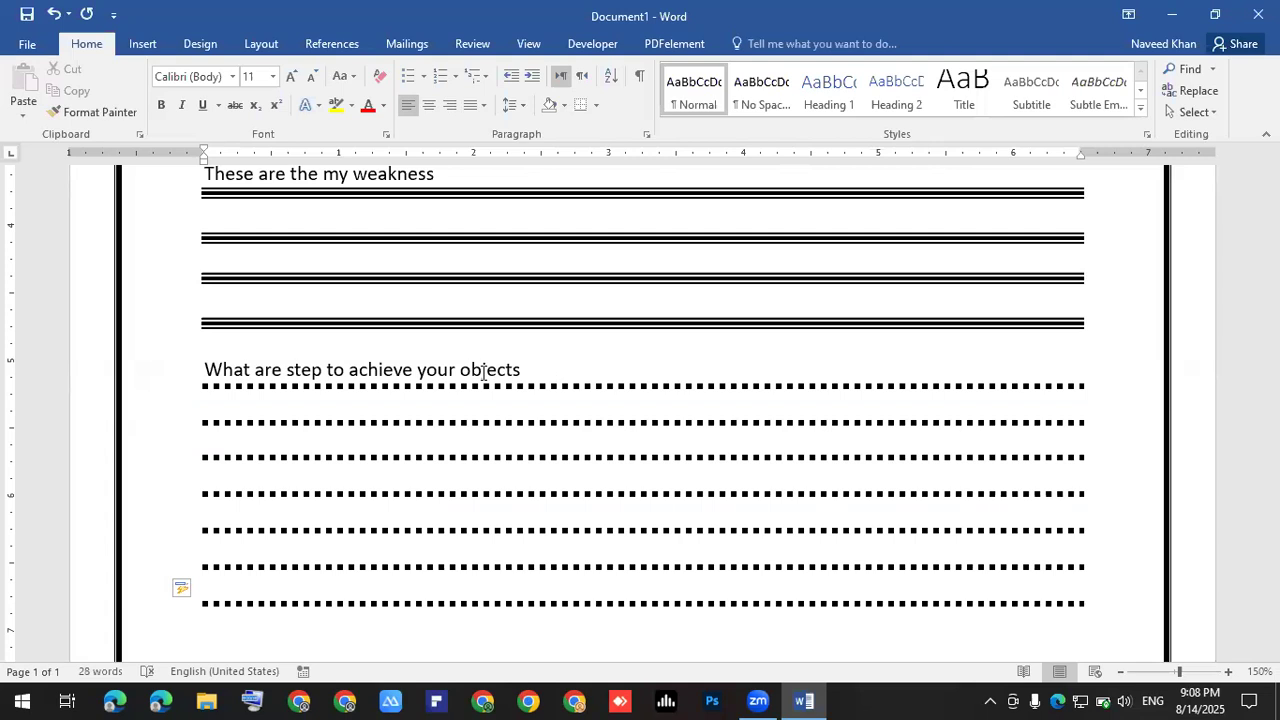
- Add an empty line after the question and delete the extra dotted lines, leaving five
scroll(716, 286, "down", 3)
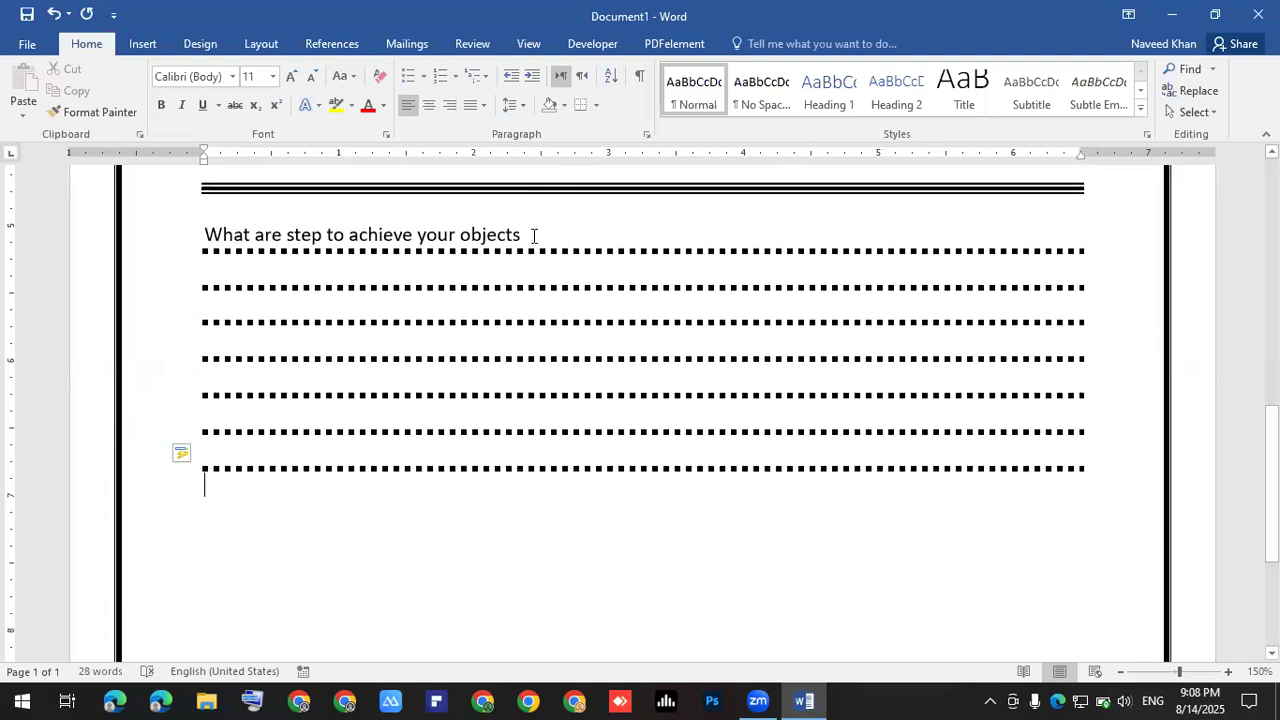
key("Return")
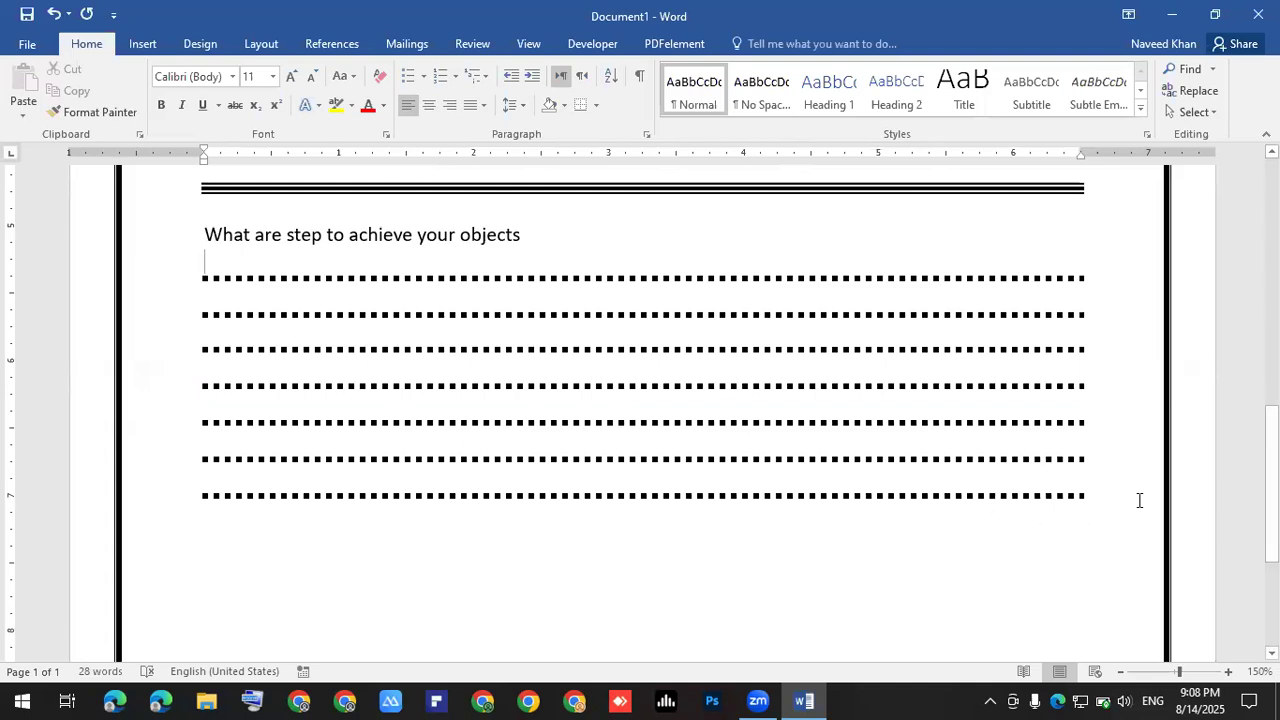
left_click_drag(41, 470, 12, 446)
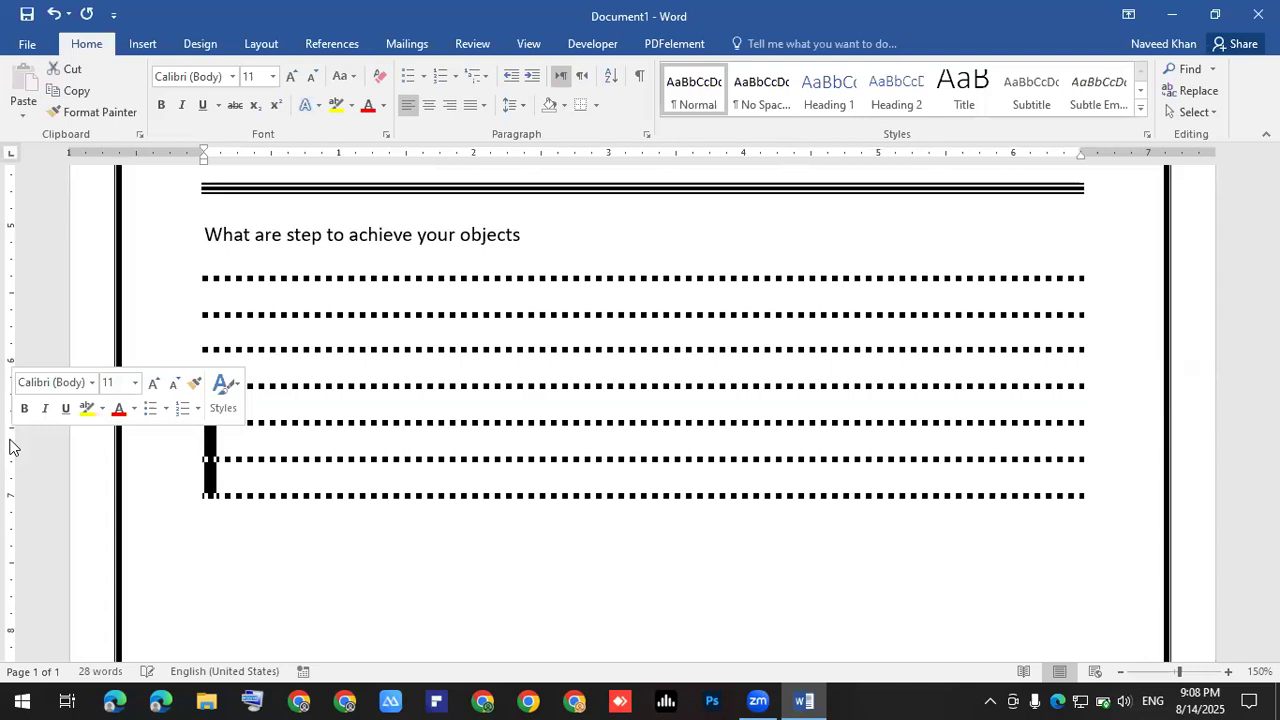
key("Delete")
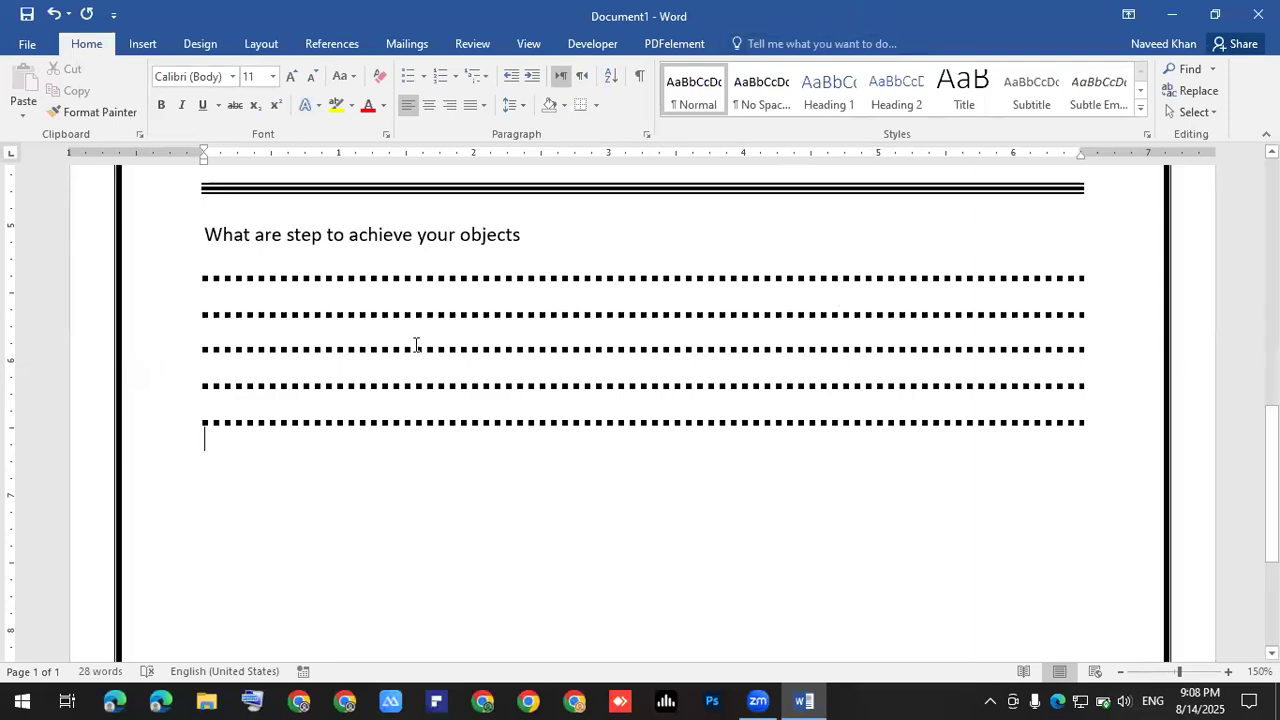
scroll(416, 344, "up", 3)
scroll(416, 344, "up", 6)
scroll(416, 346, "down", 4)
scroll(418, 346, "down", 5)
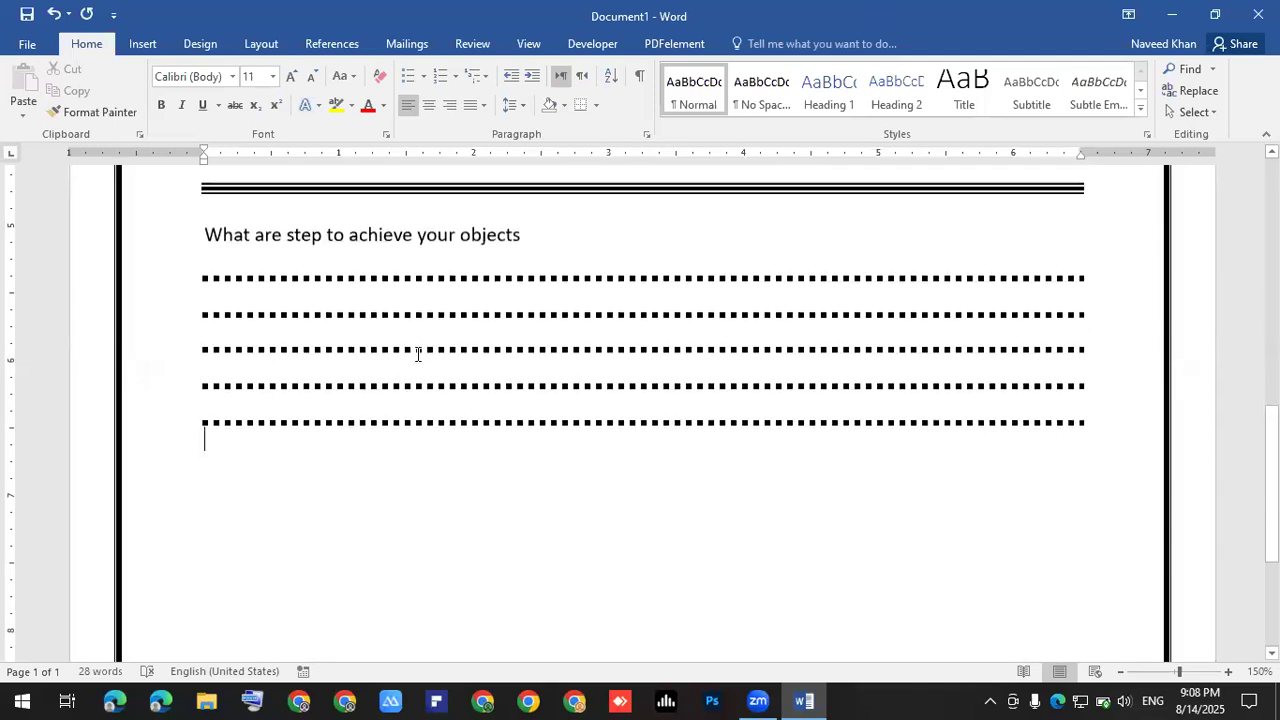
left_click(456, 594)
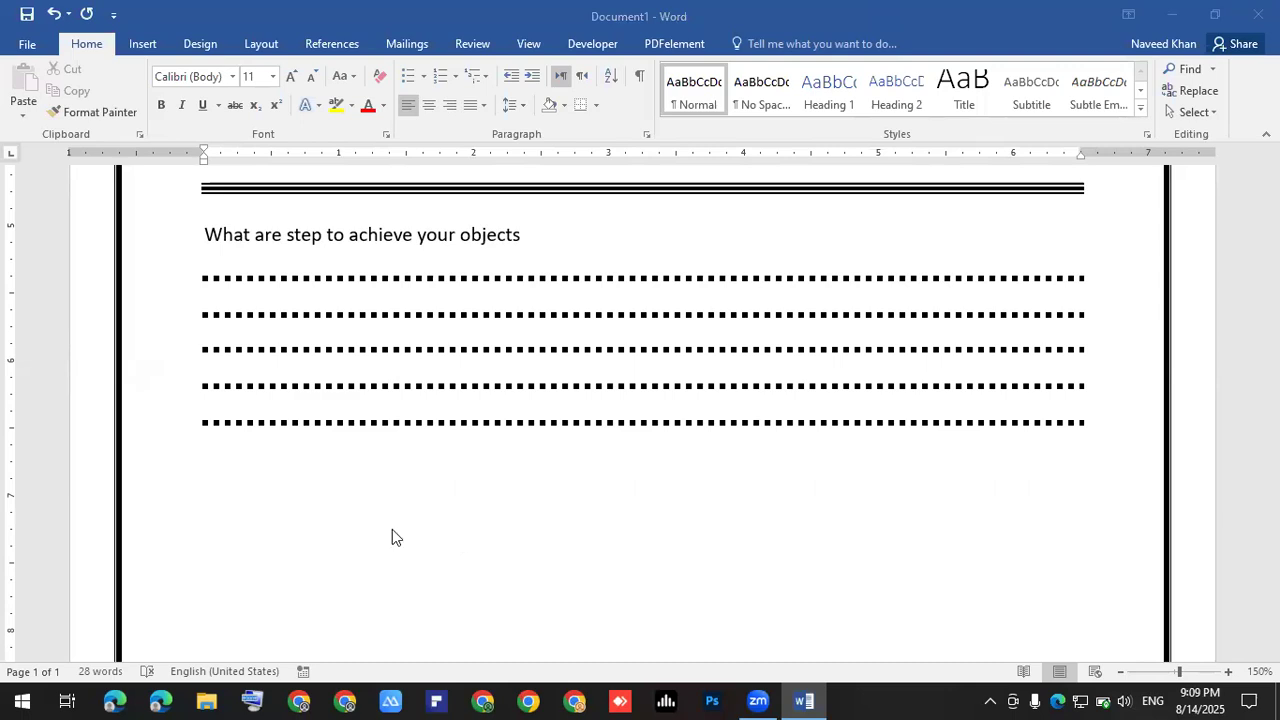
- Type the label 'Name' on the blank line beneath the dotted answer rules, fixing its capitalisation
left_click(191, 497)
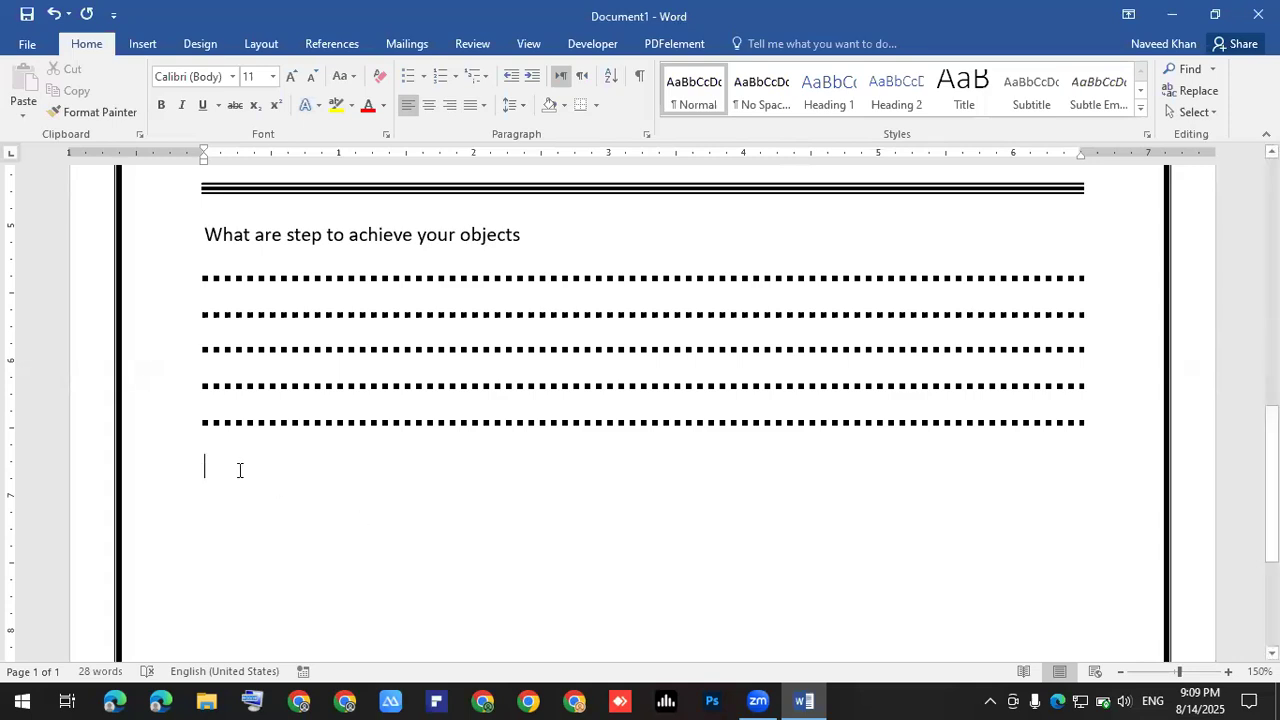
type("W")
key("BackSpace")
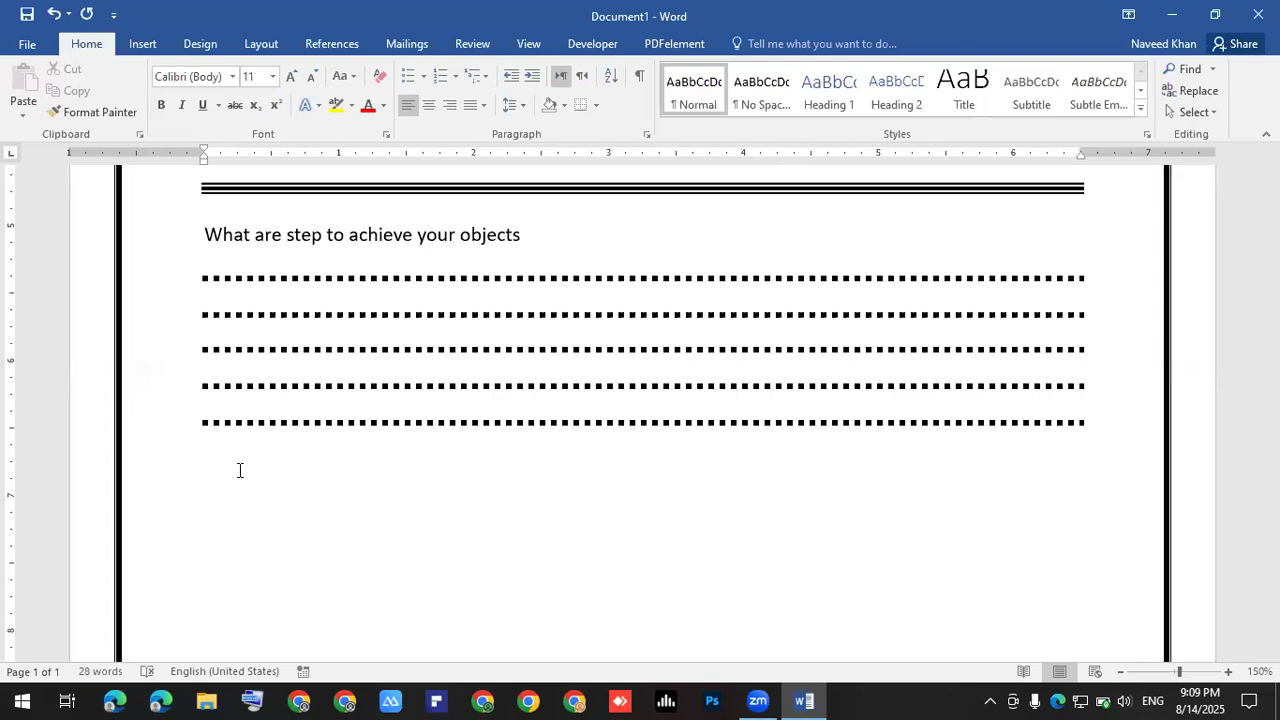
scroll(239, 470, "up", 8)
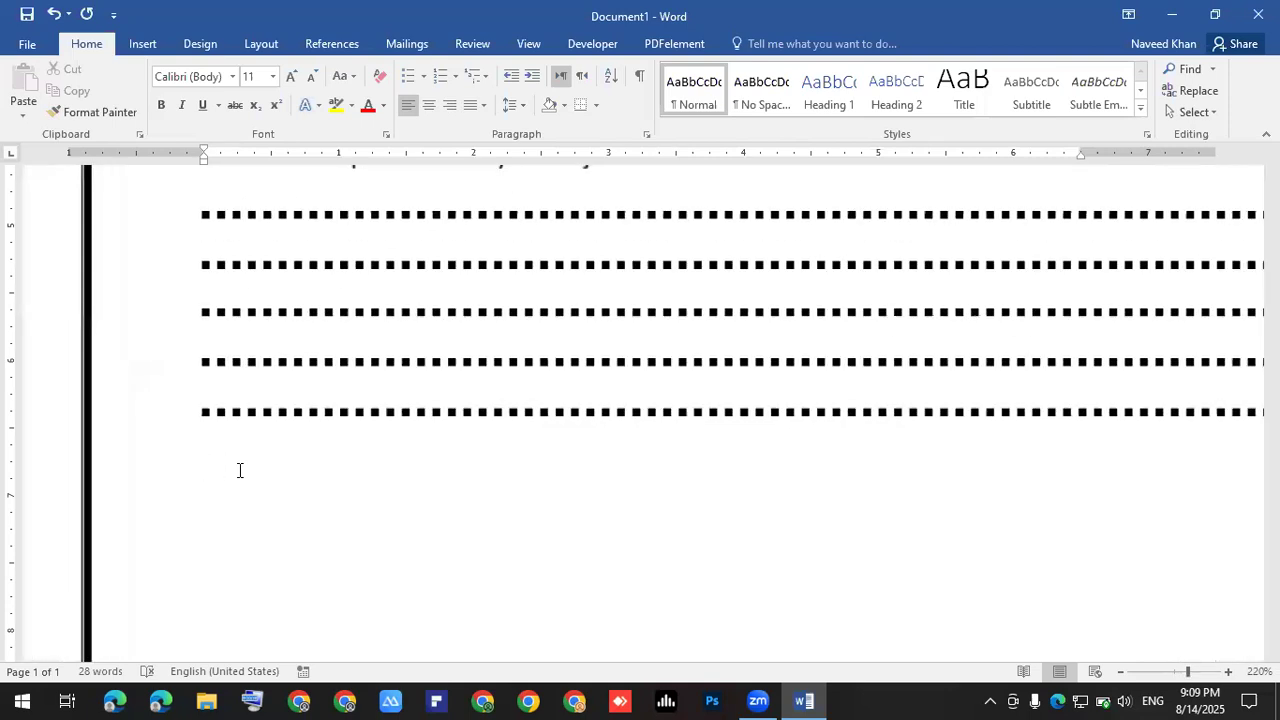
type("NAme")
key("BackSpace")
key("BackSpace")
key("BackSpace")
type("ame")
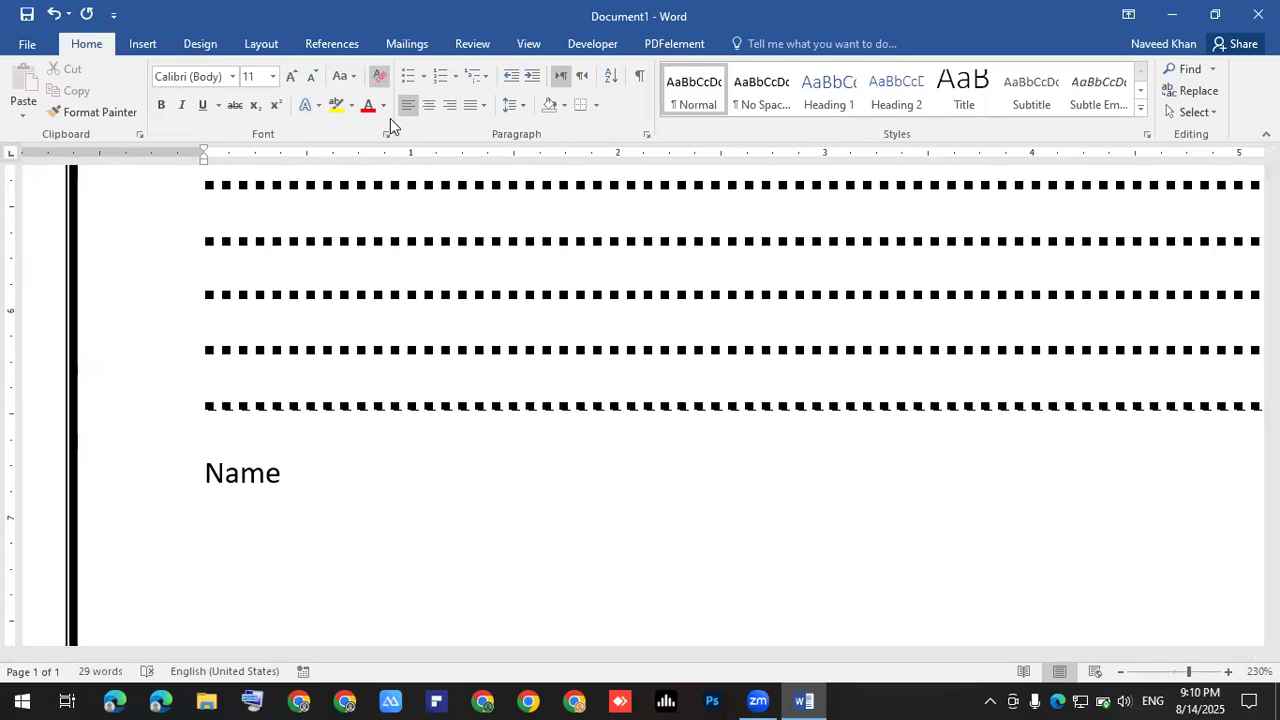
- Draw a long Text Box shape to the right of the Name label
left_click(145, 41)
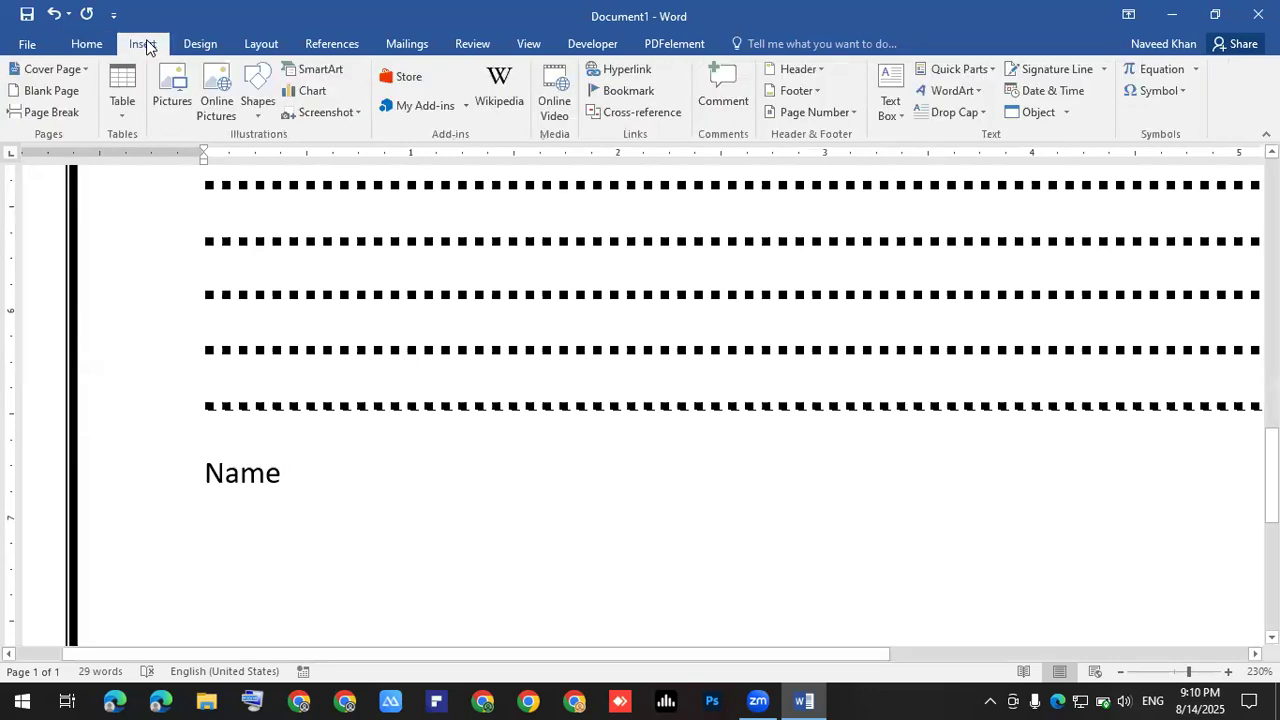
left_click(253, 100)
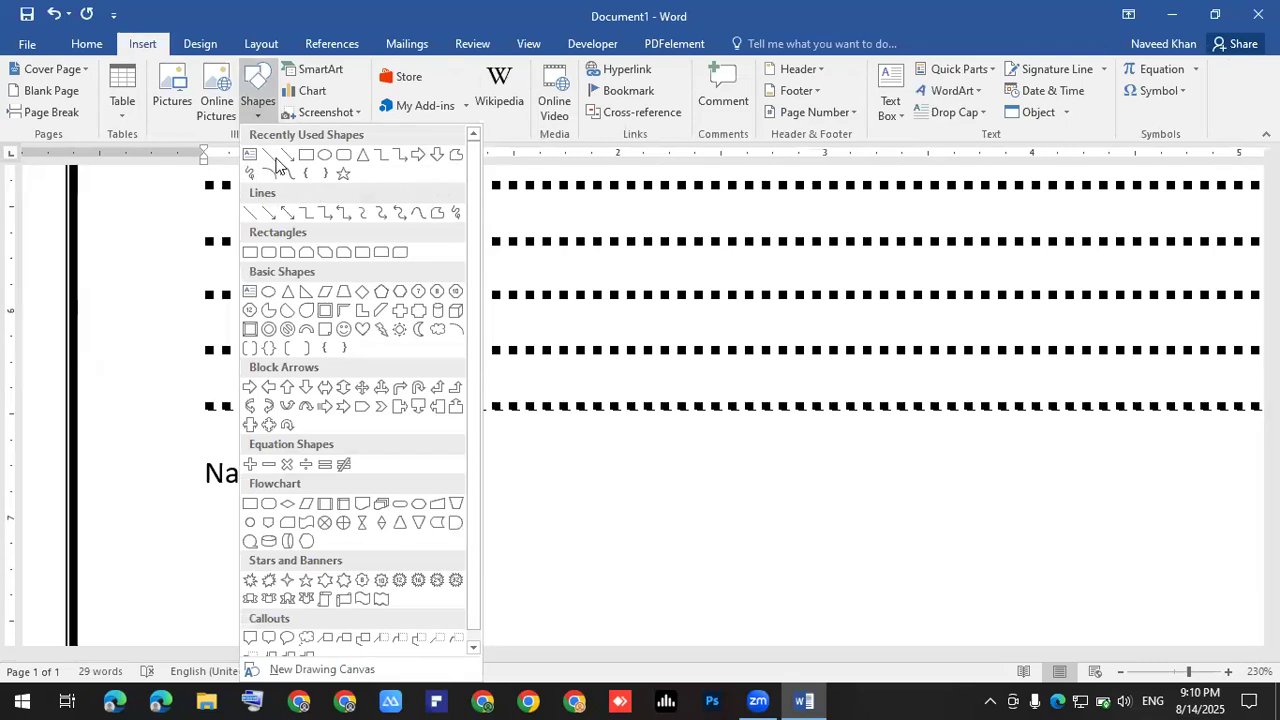
left_click(251, 160)
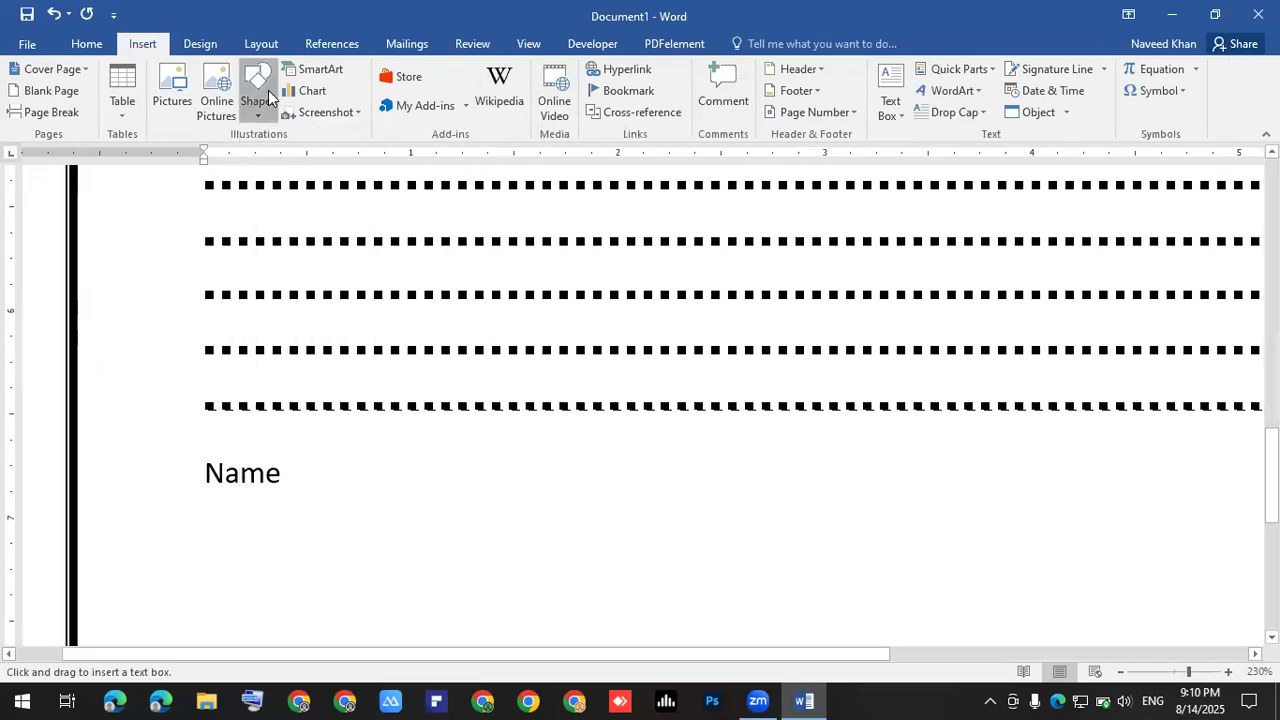
left_click(258, 100)
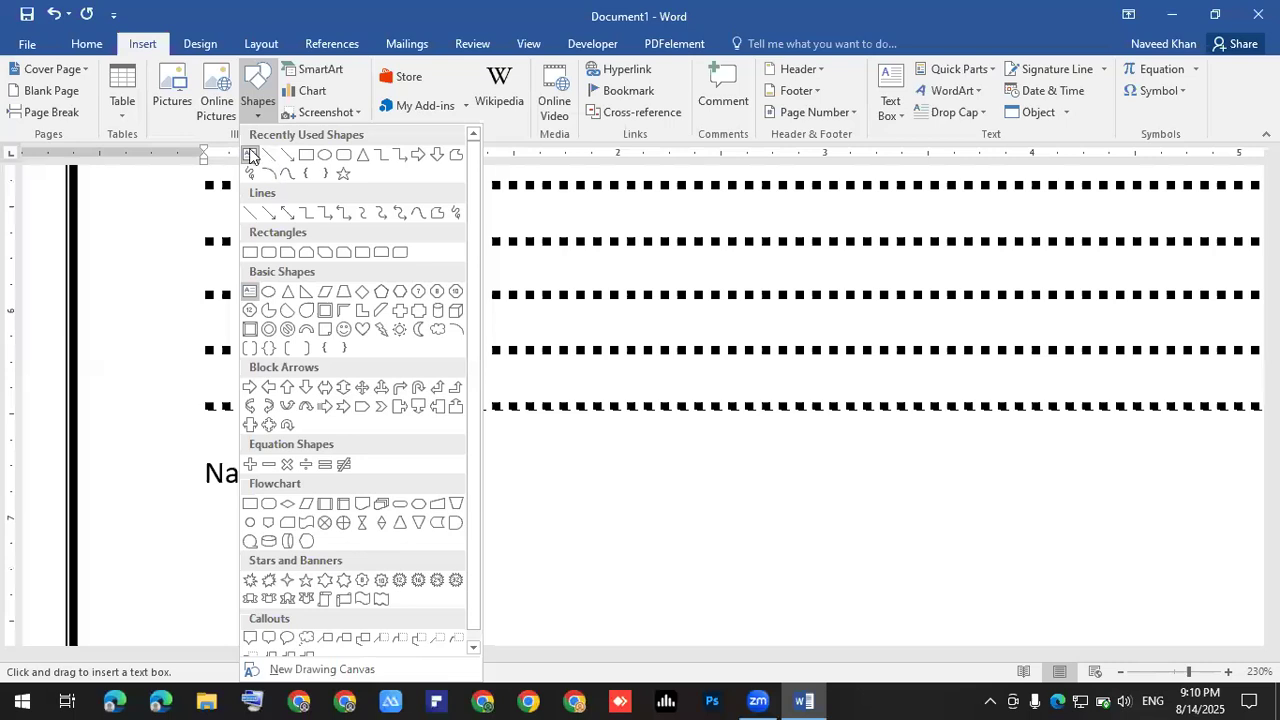
key("Escape")
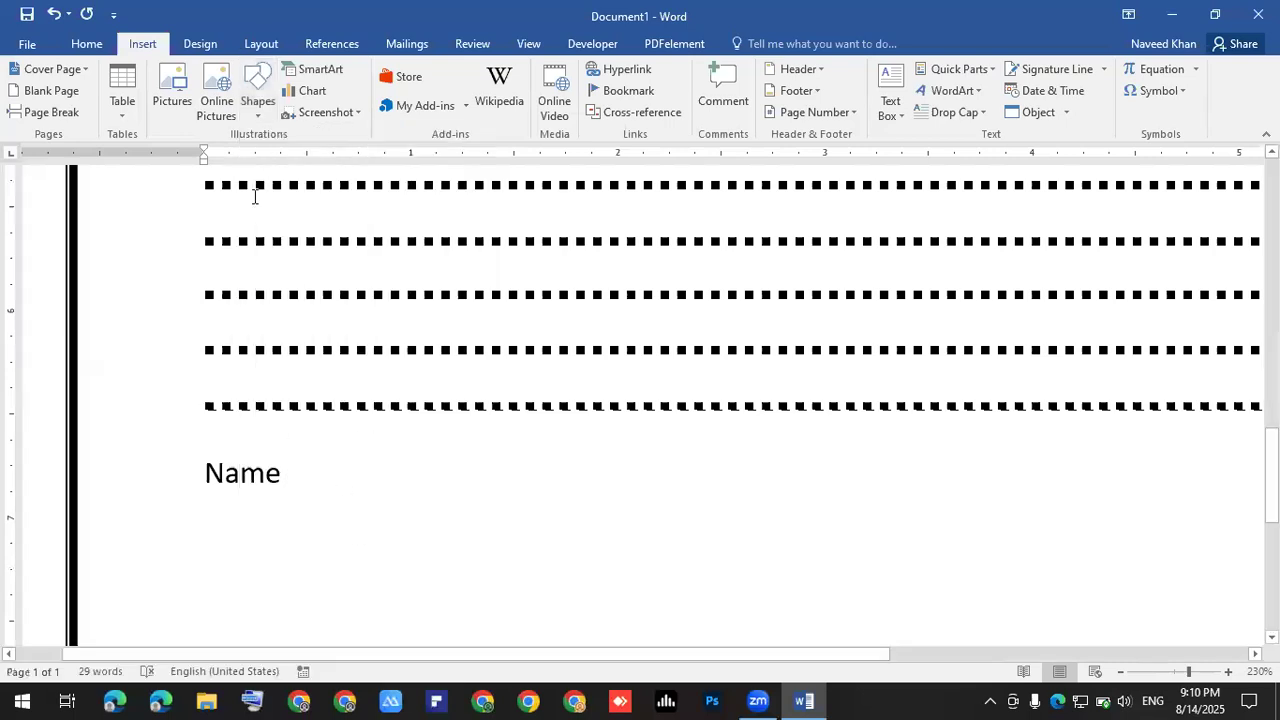
left_click(258, 100)
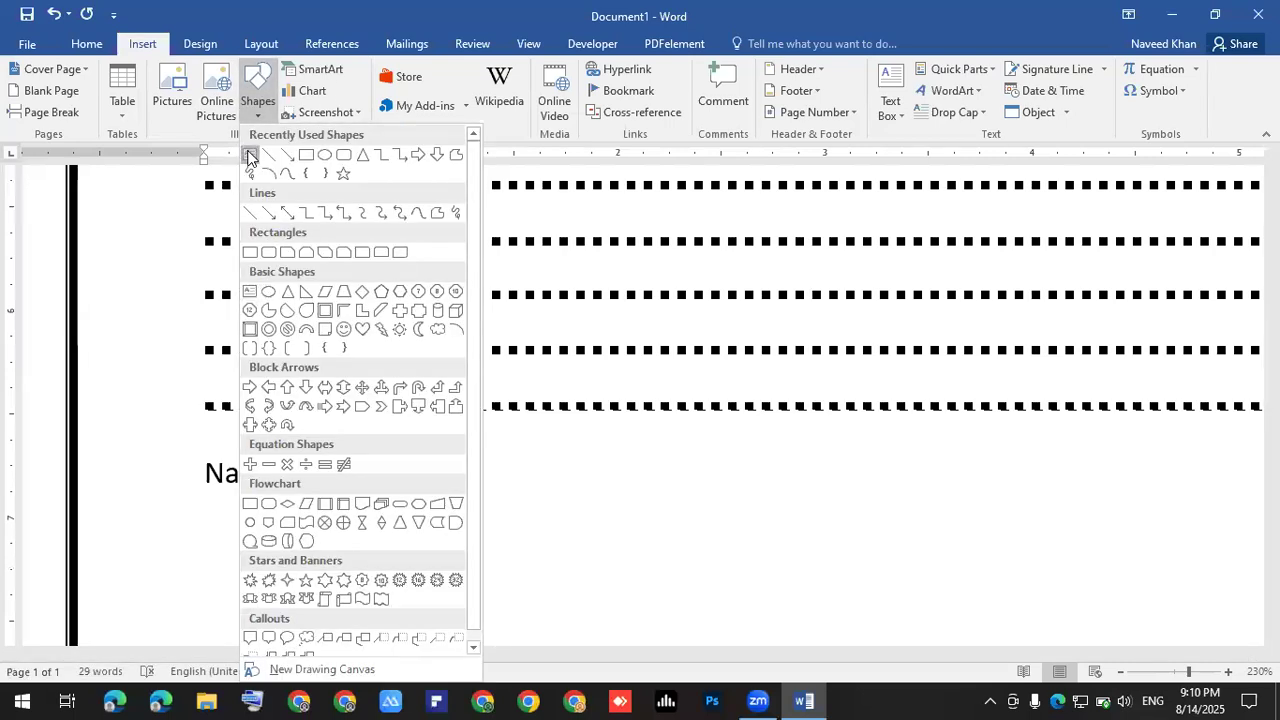
left_click(250, 157)
mouse_move(285, 455)
left_mouse_down()
mouse_move(331, 494)
mouse_move(1141, 508)
left_mouse_up()
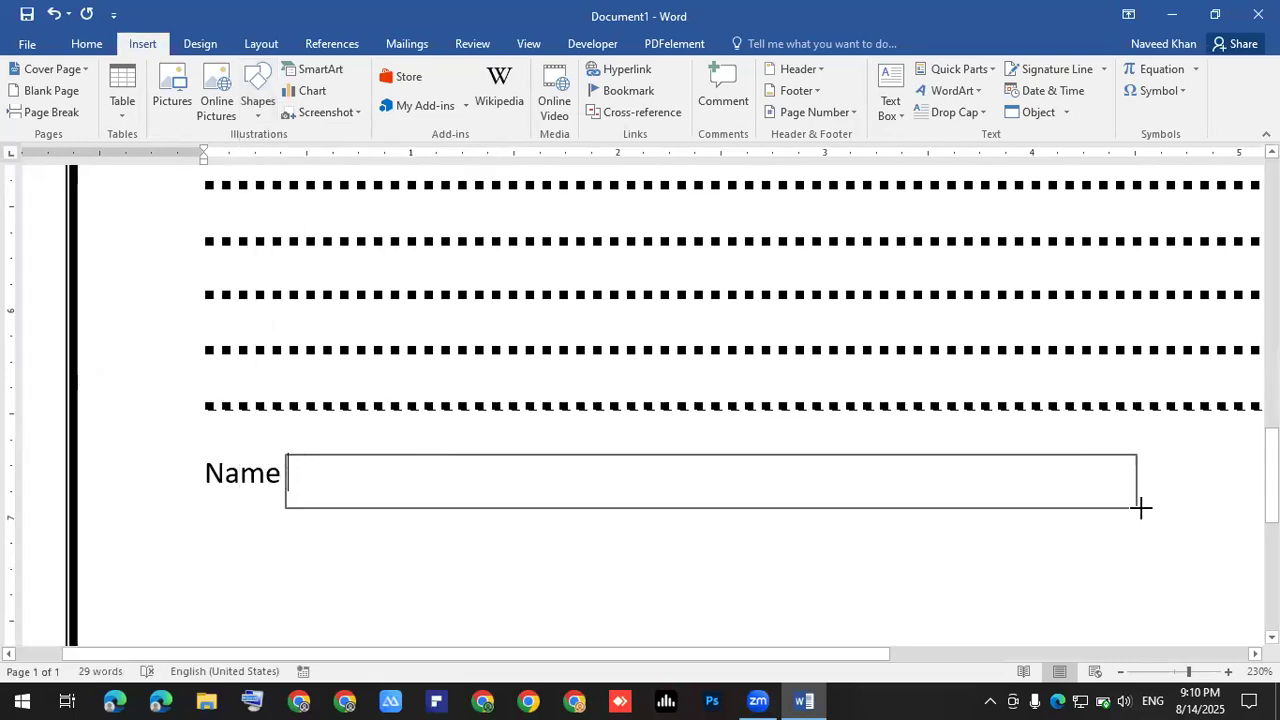
left_click(383, 530)
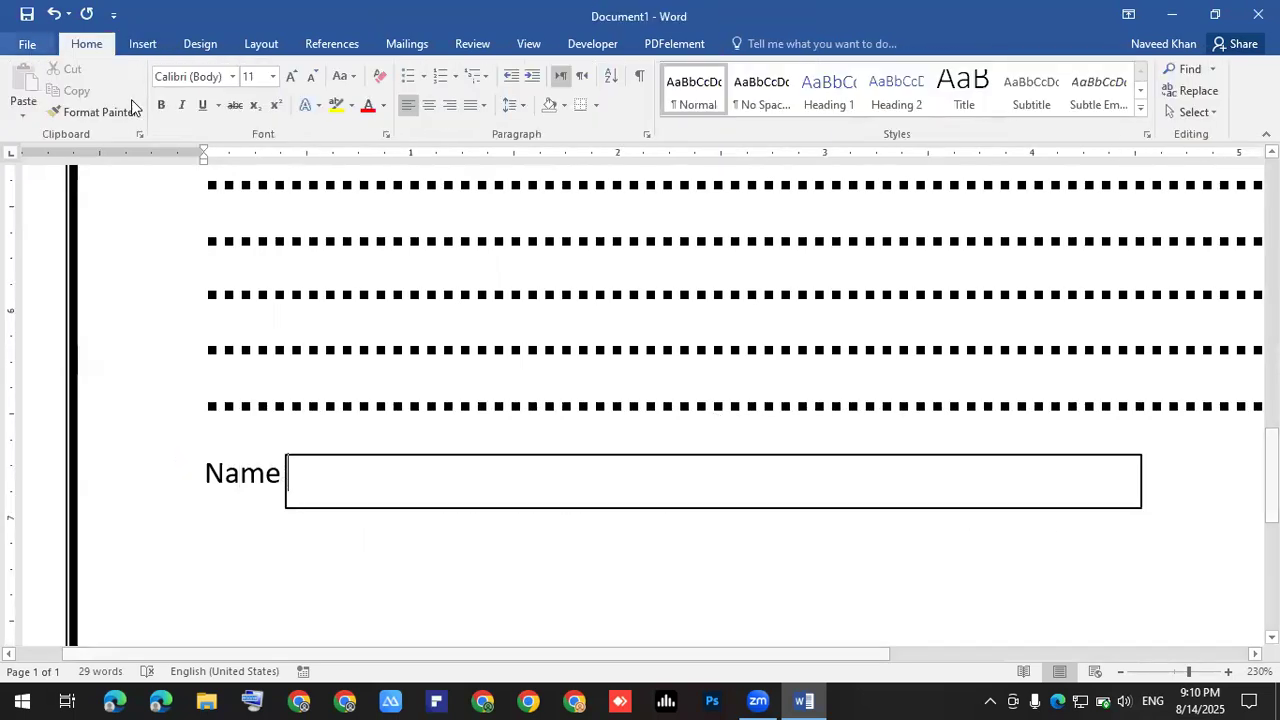
- Open the Insert tab's Table options and close them without inserting anything
left_click(145, 43)
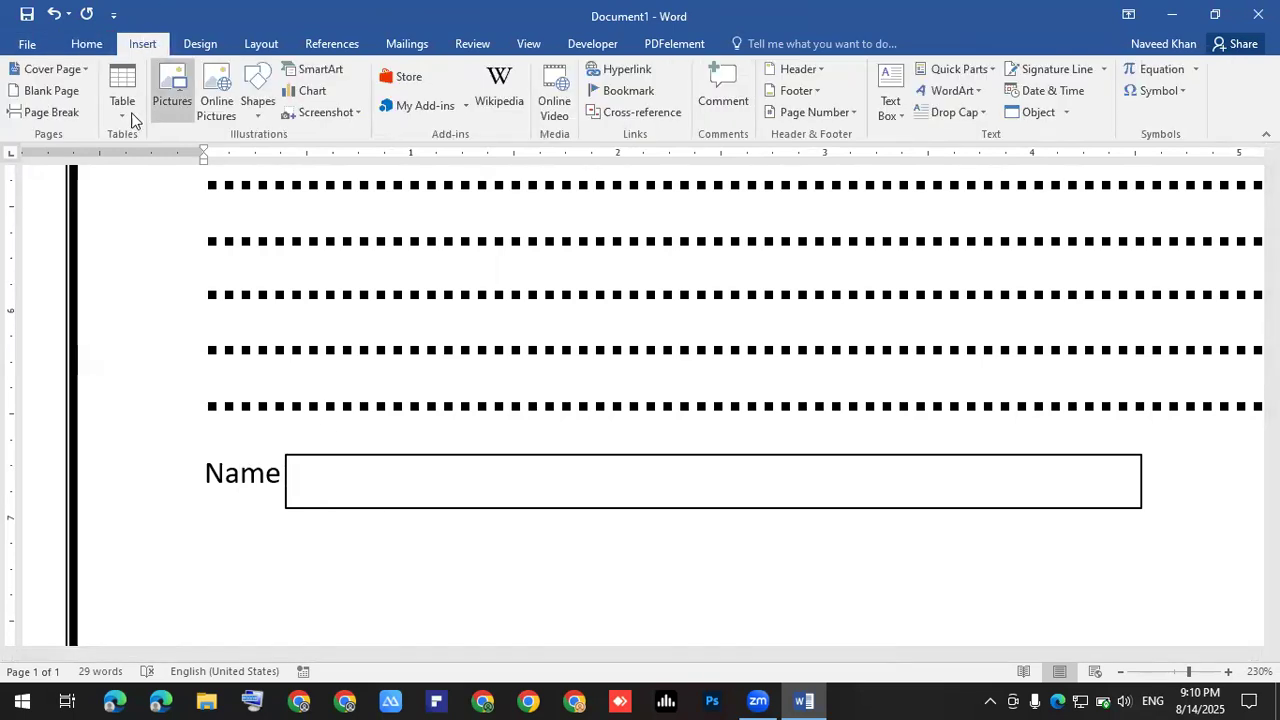
left_click(124, 112)
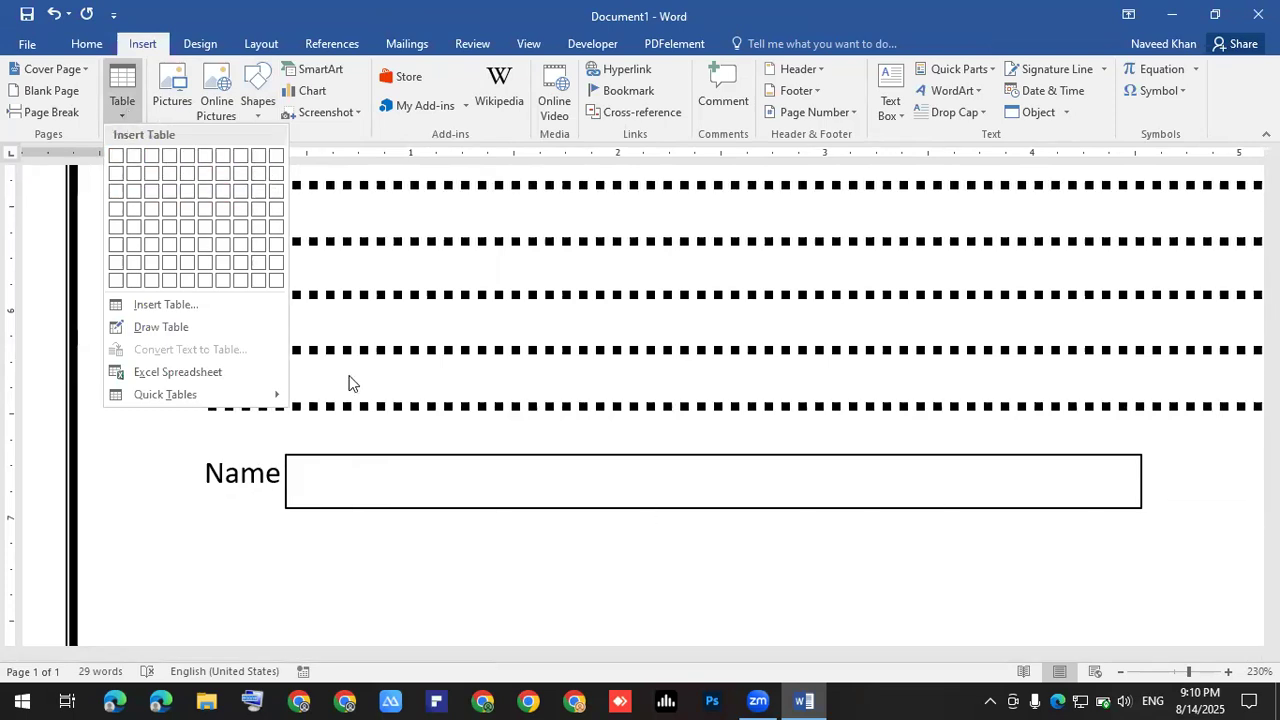
left_click(300, 500)
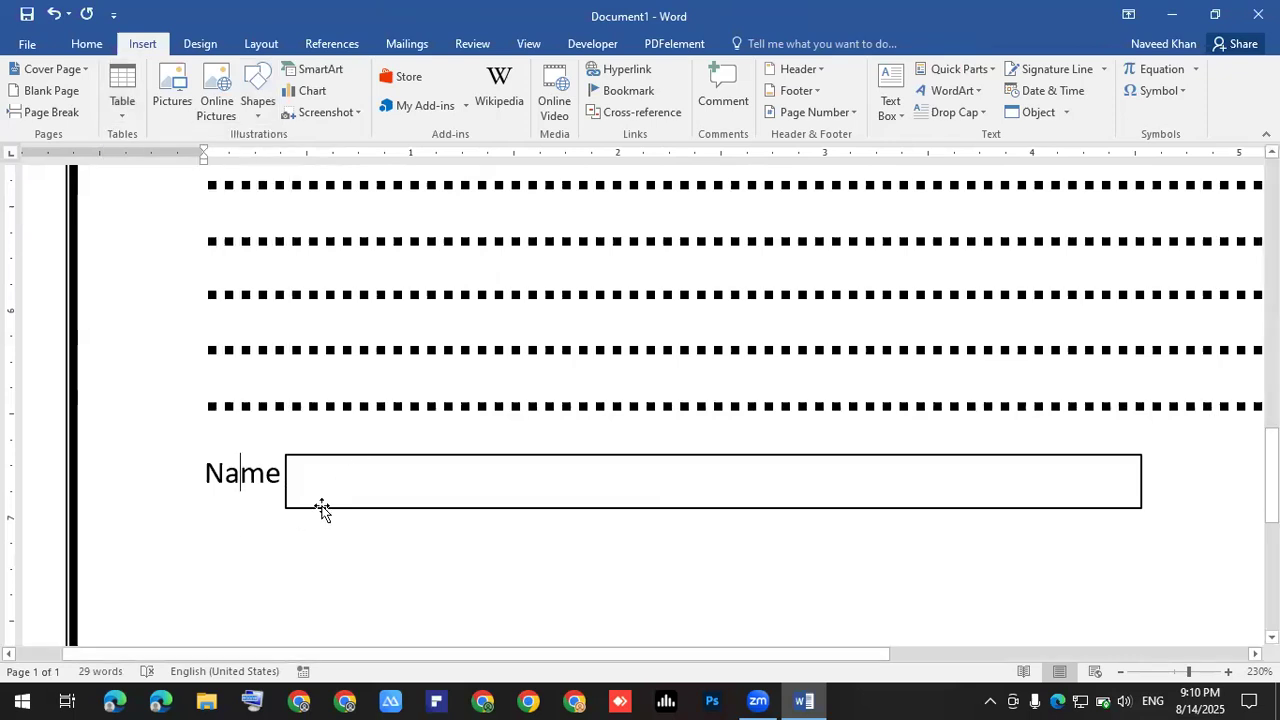
- Insert a 1-row, 14-column table inside the Name text box via Insert Table
left_click(326, 474)
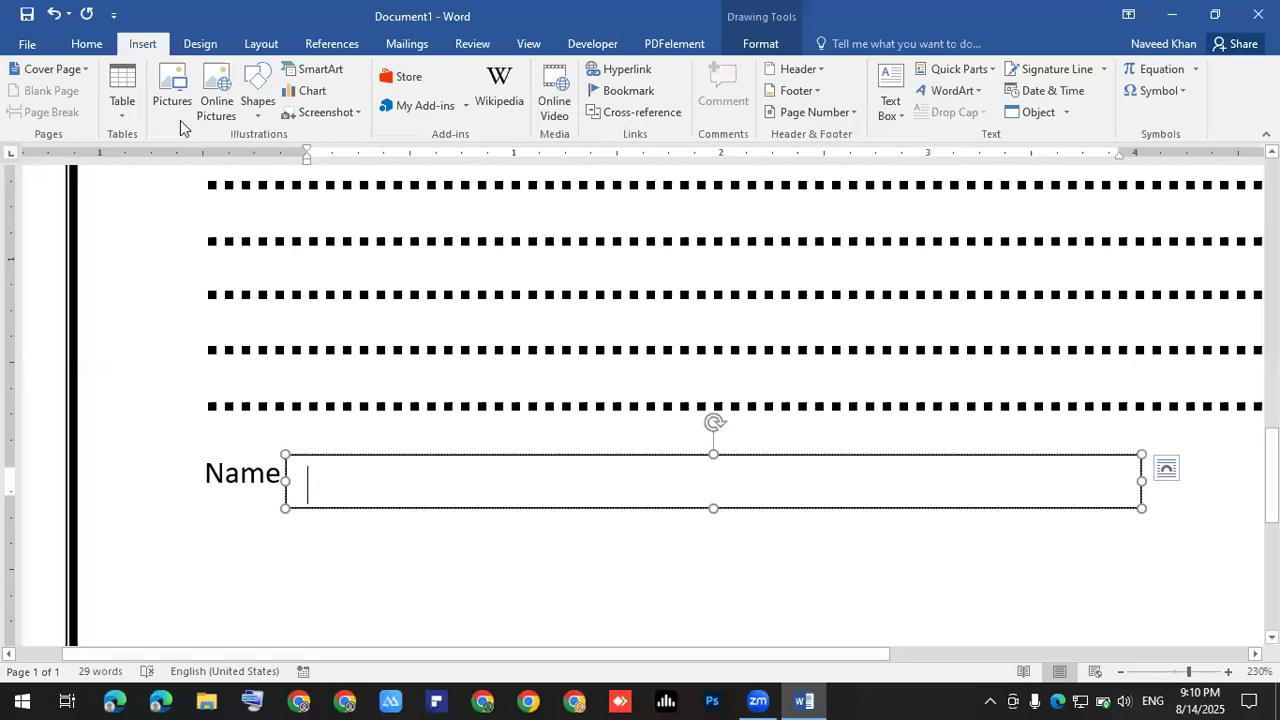
left_click(133, 112)
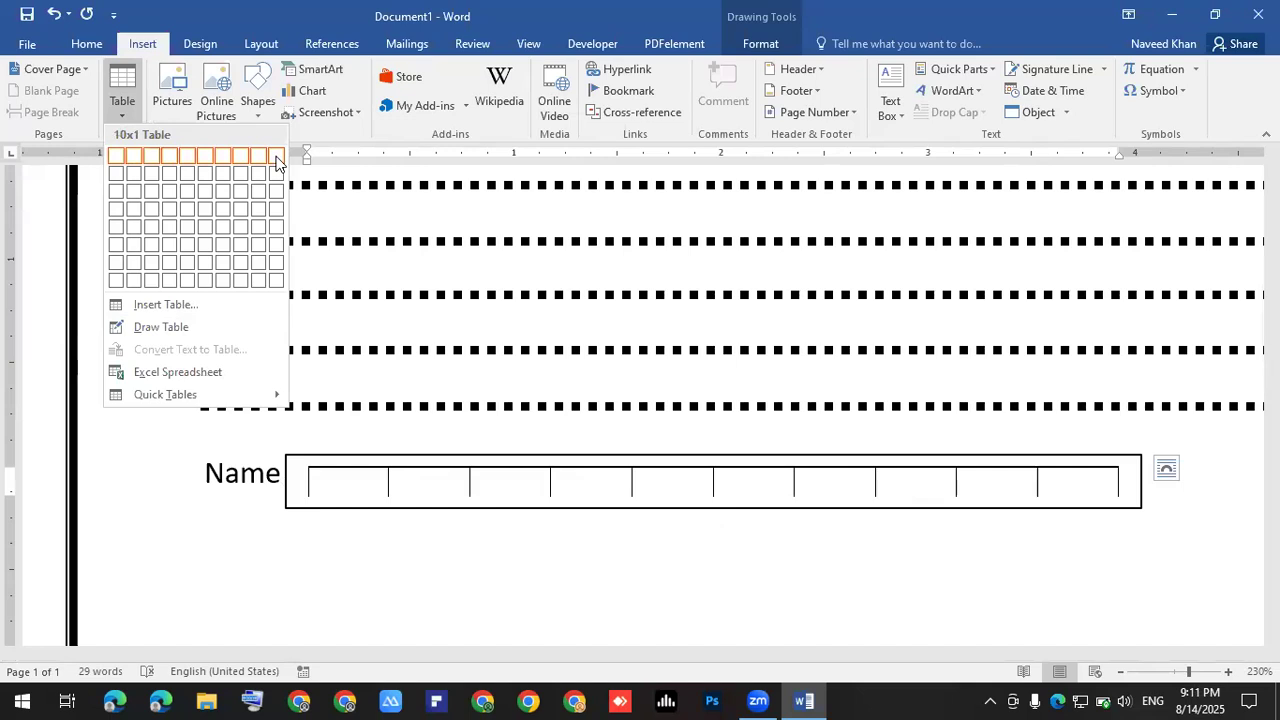
left_click(165, 304)
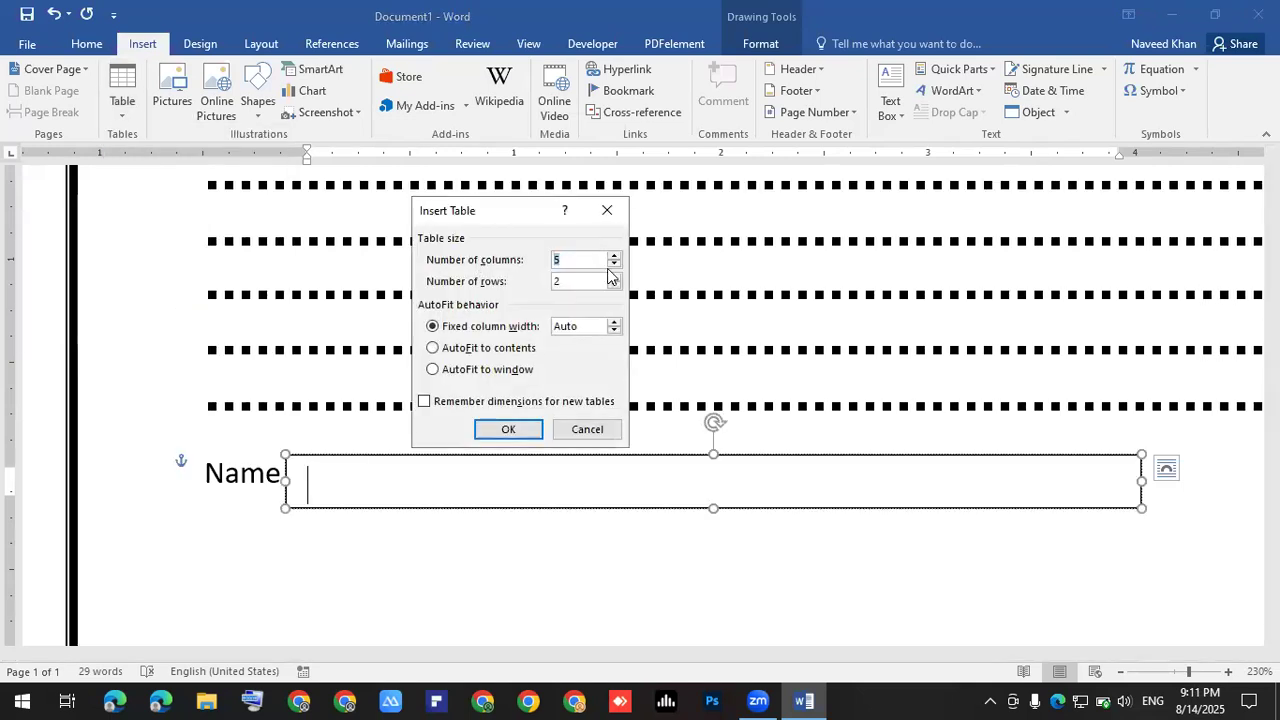
left_click(585, 281)
left_click(613, 287)
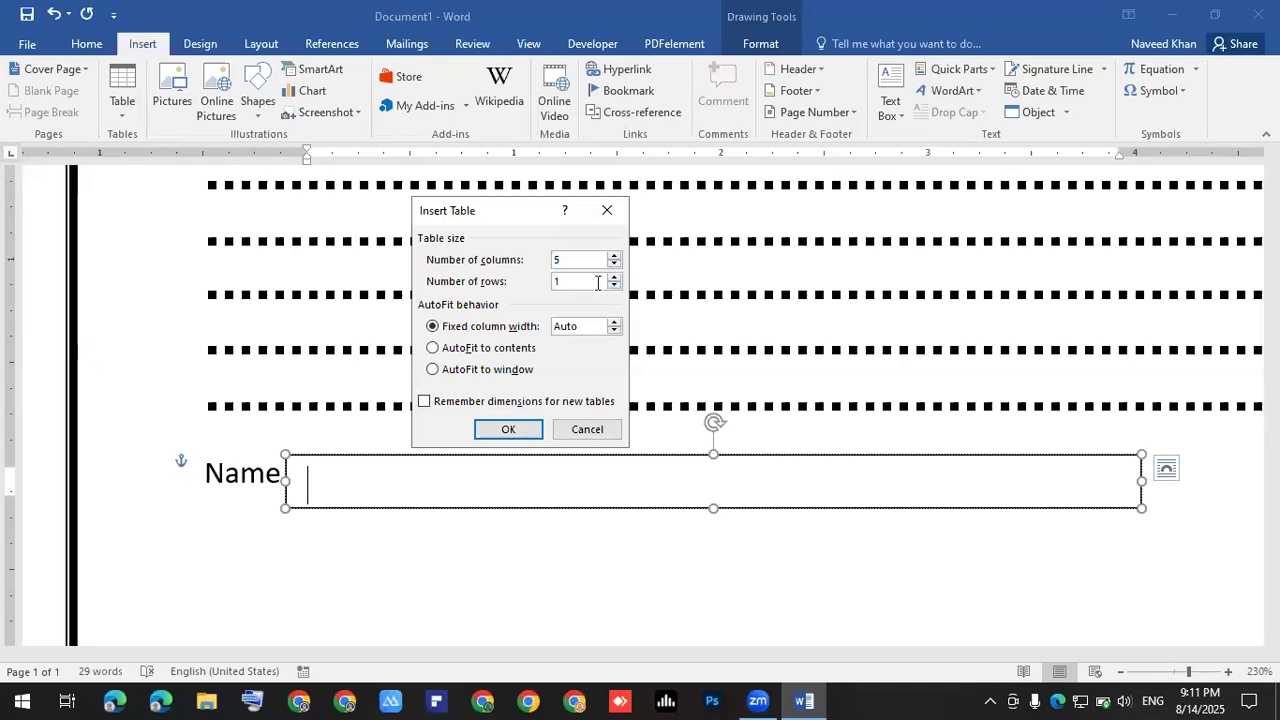
left_click(614, 256)
left_click(614, 256)
left_click(508, 429)
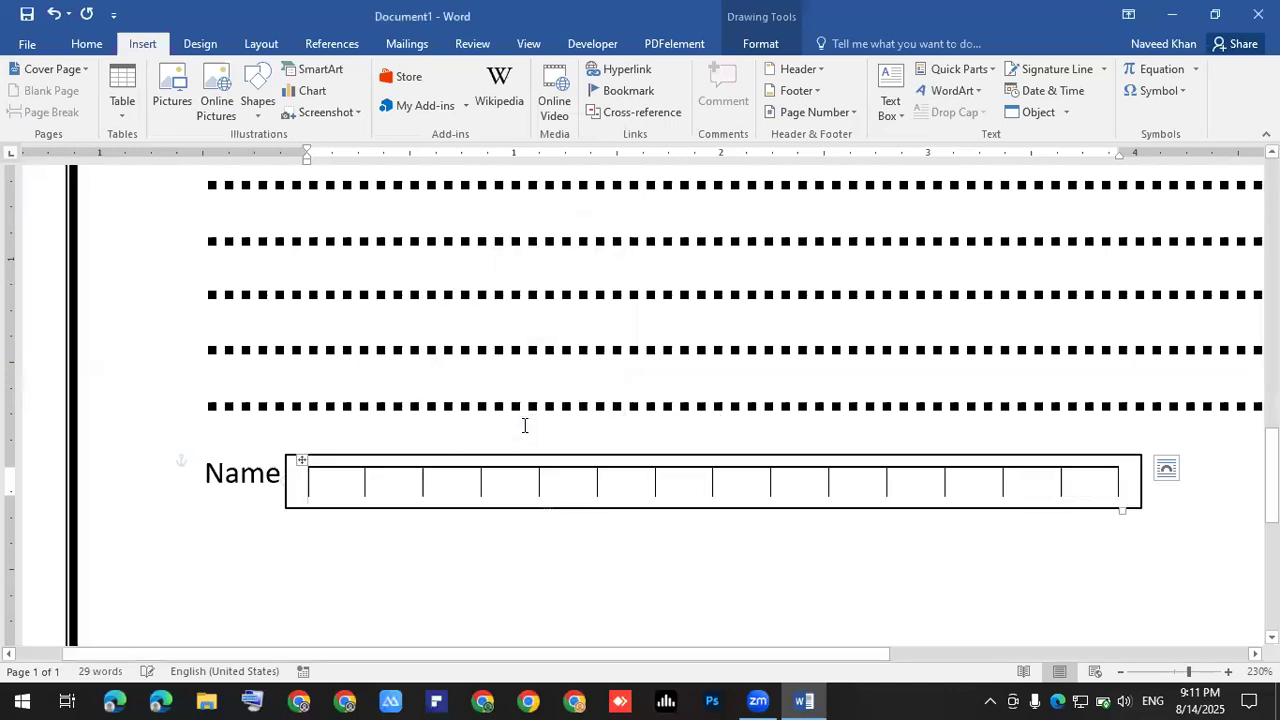
scroll(626, 433, "down", 3)
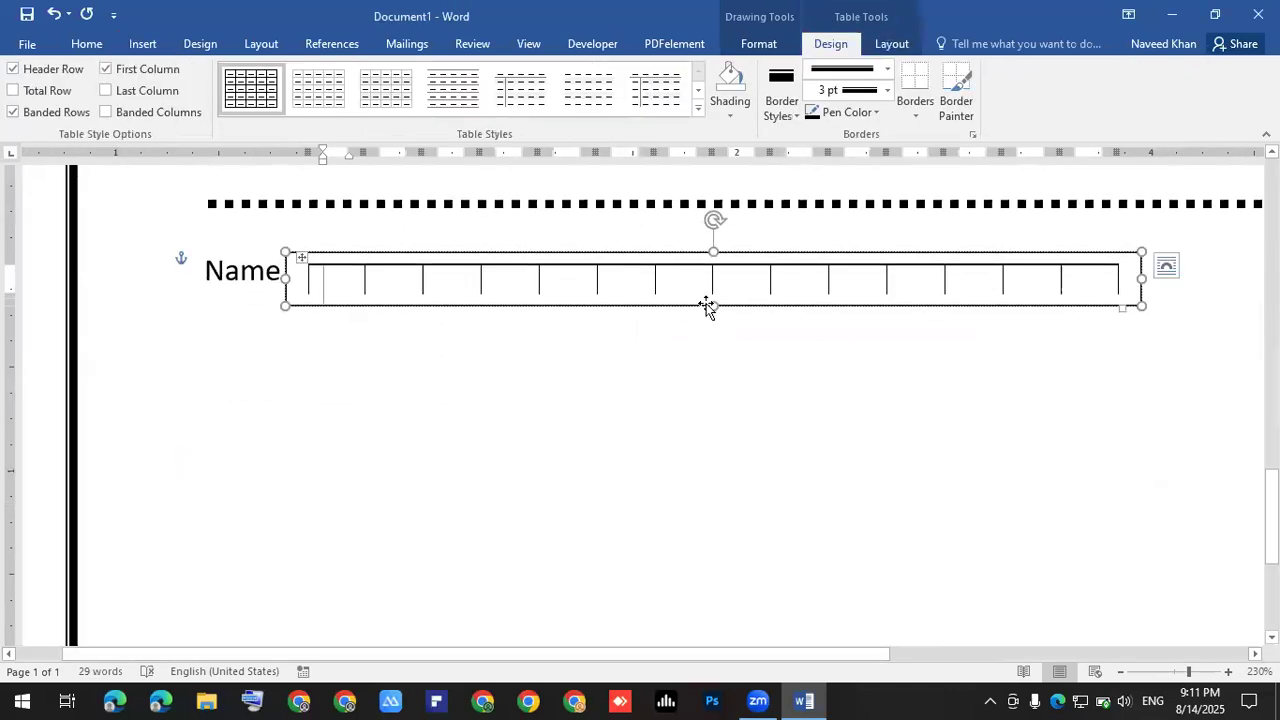
- Shrink the row of character boxes to about half width and fit the text box around it
left_click_drag(715, 318, 714, 321)
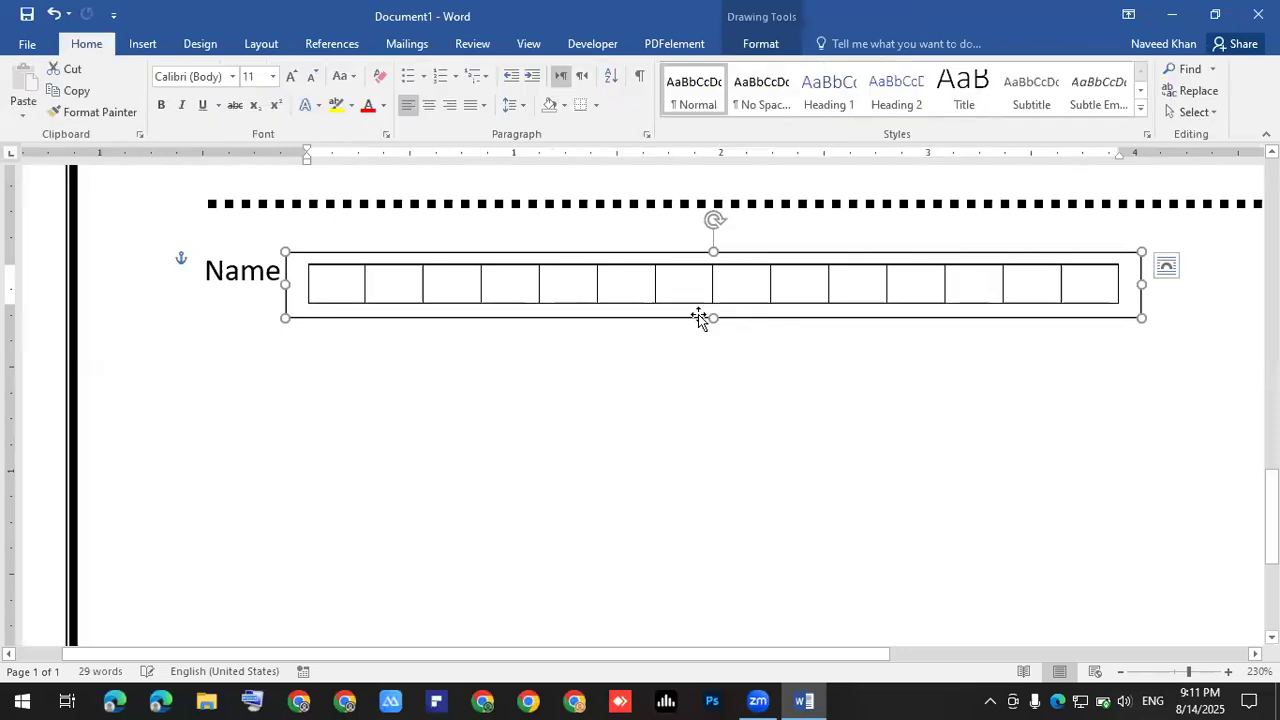
left_click(966, 297)
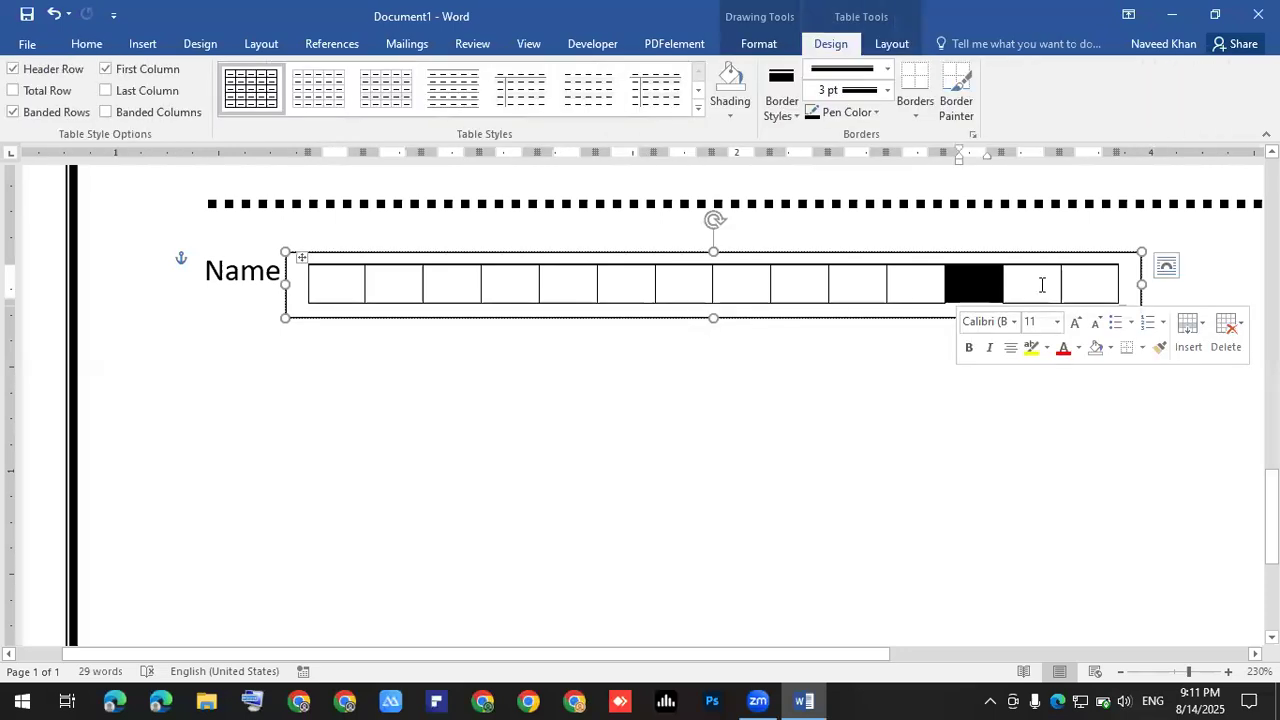
left_click(1043, 287)
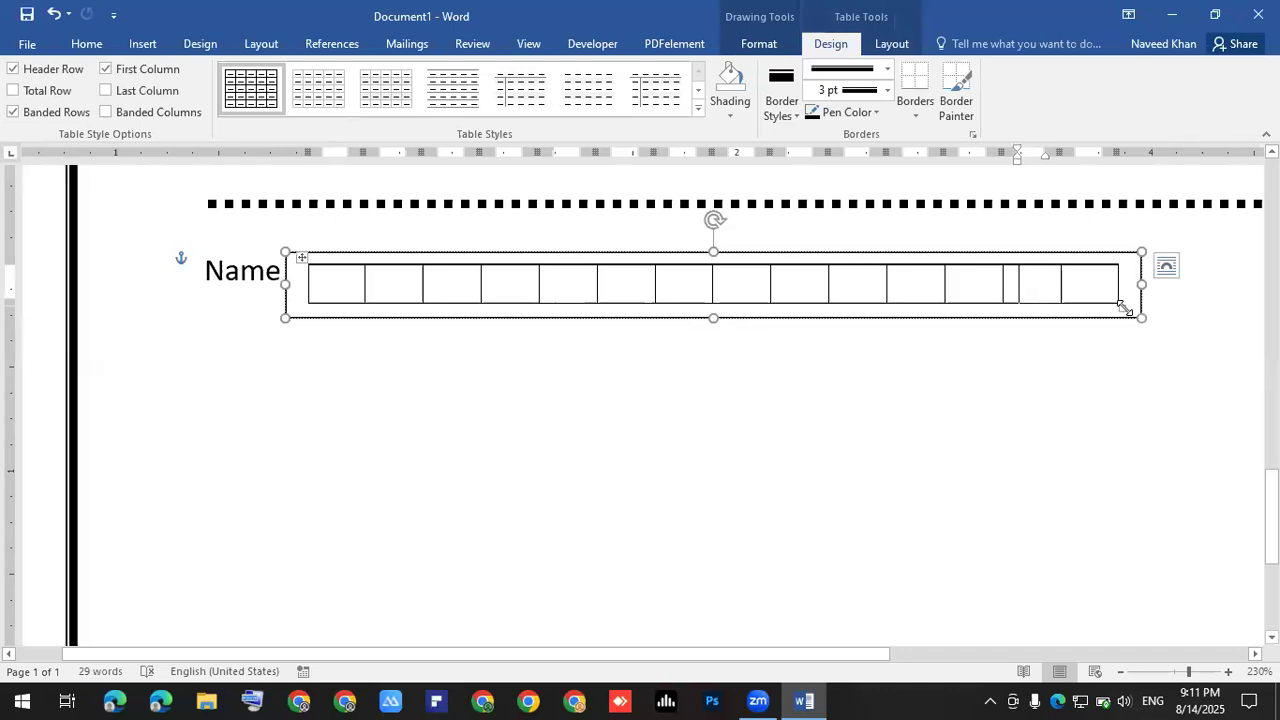
left_click_drag(1121, 307, 743, 297)
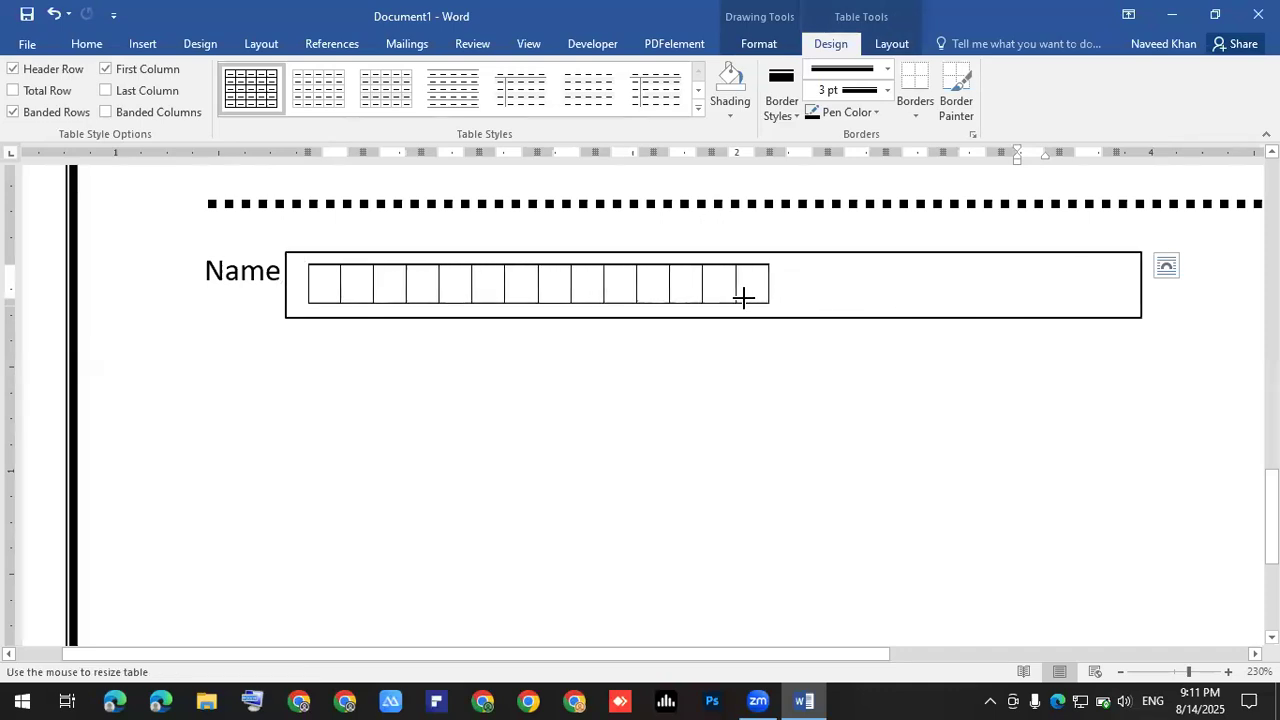
left_click(862, 343)
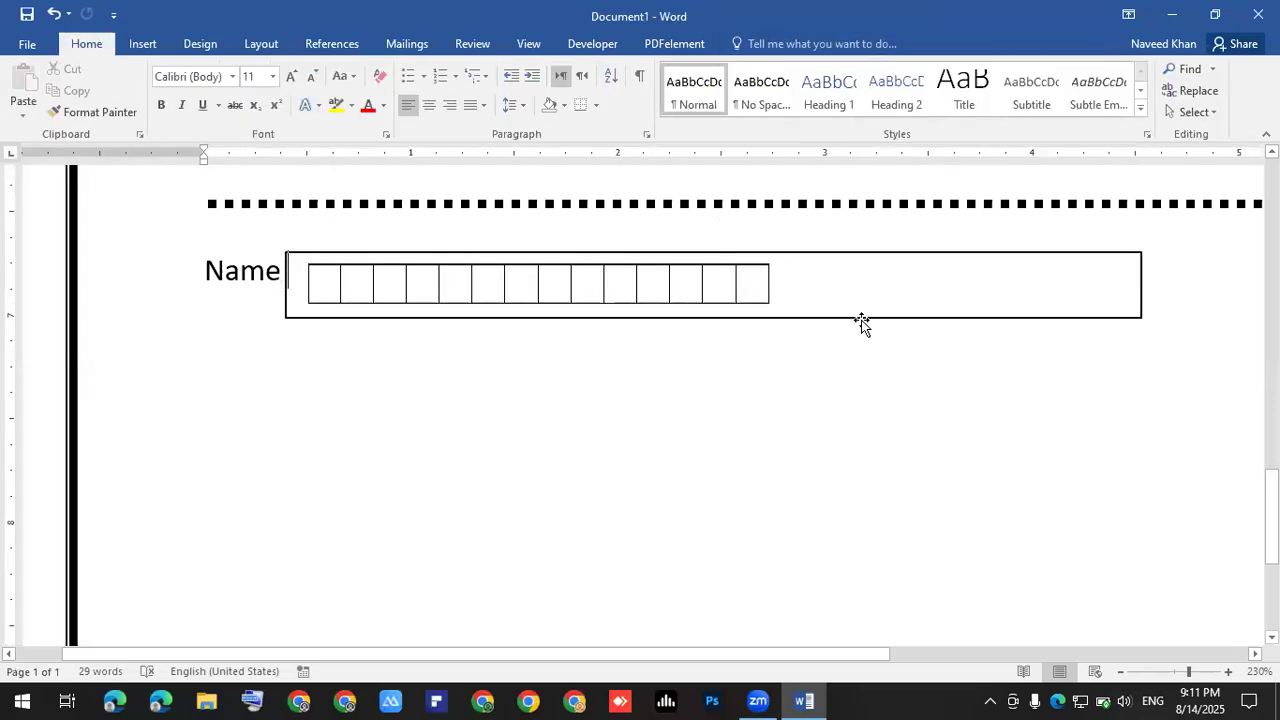
left_click(861, 316)
left_click_drag(1139, 284, 815, 289)
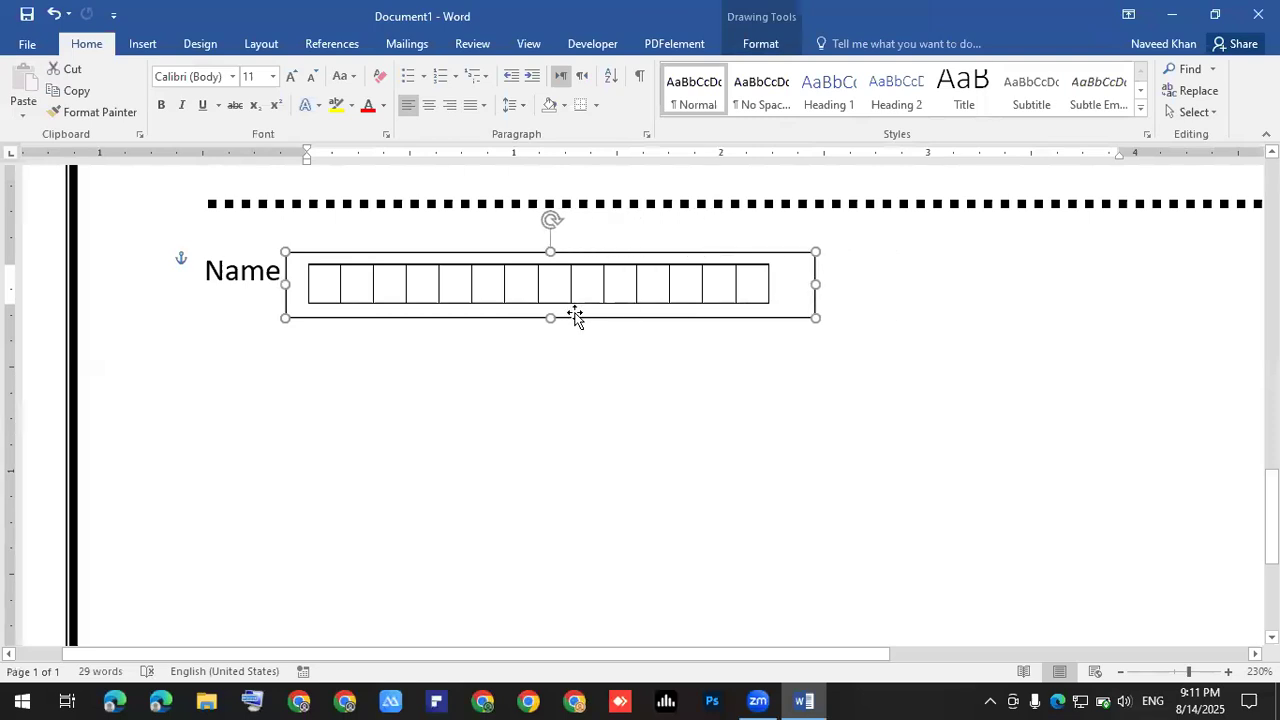
left_click_drag(551, 314, 766, 331)
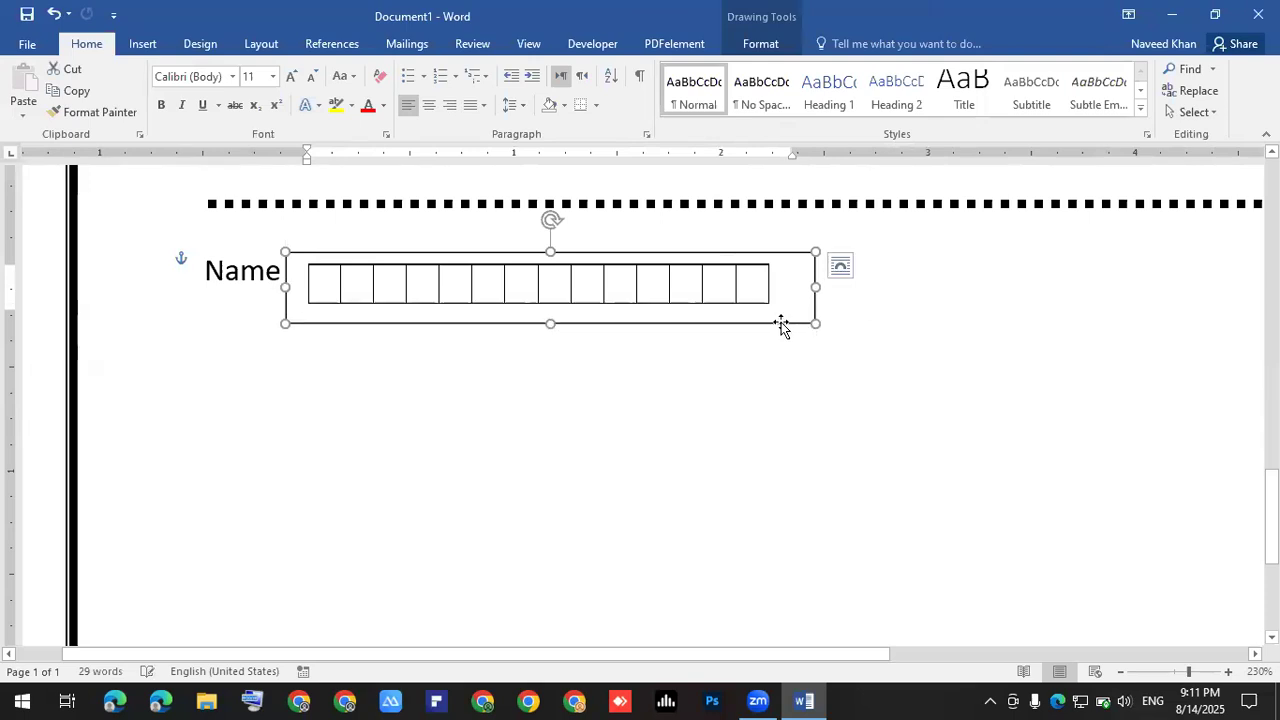
- Set the text box to No Outline and move it up level with Name
left_click(798, 47)
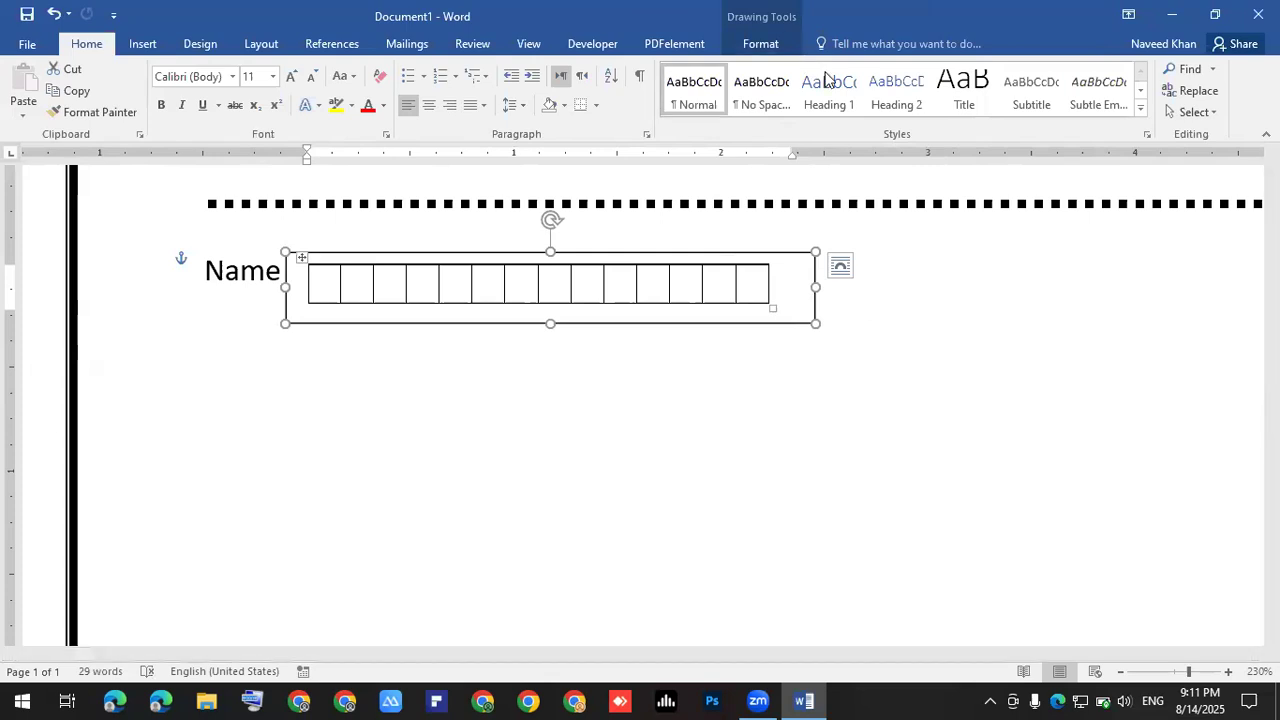
left_click(470, 91)
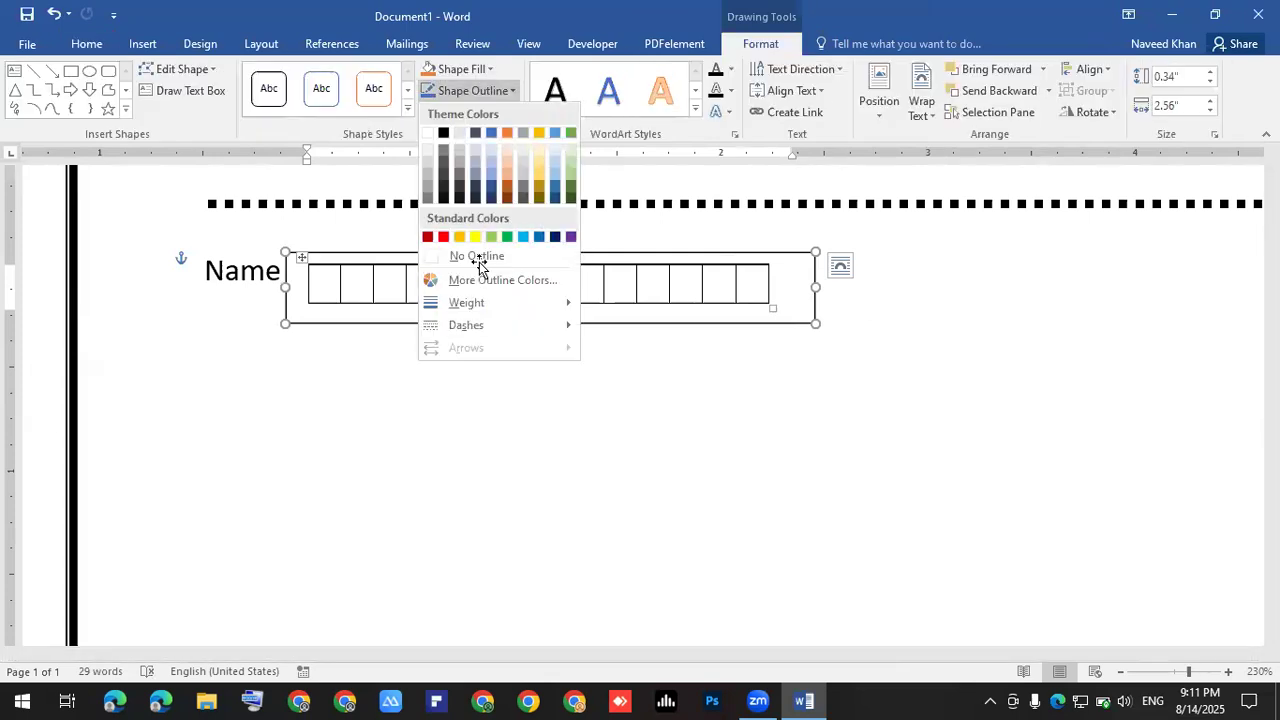
left_click(618, 399)
left_click(608, 350)
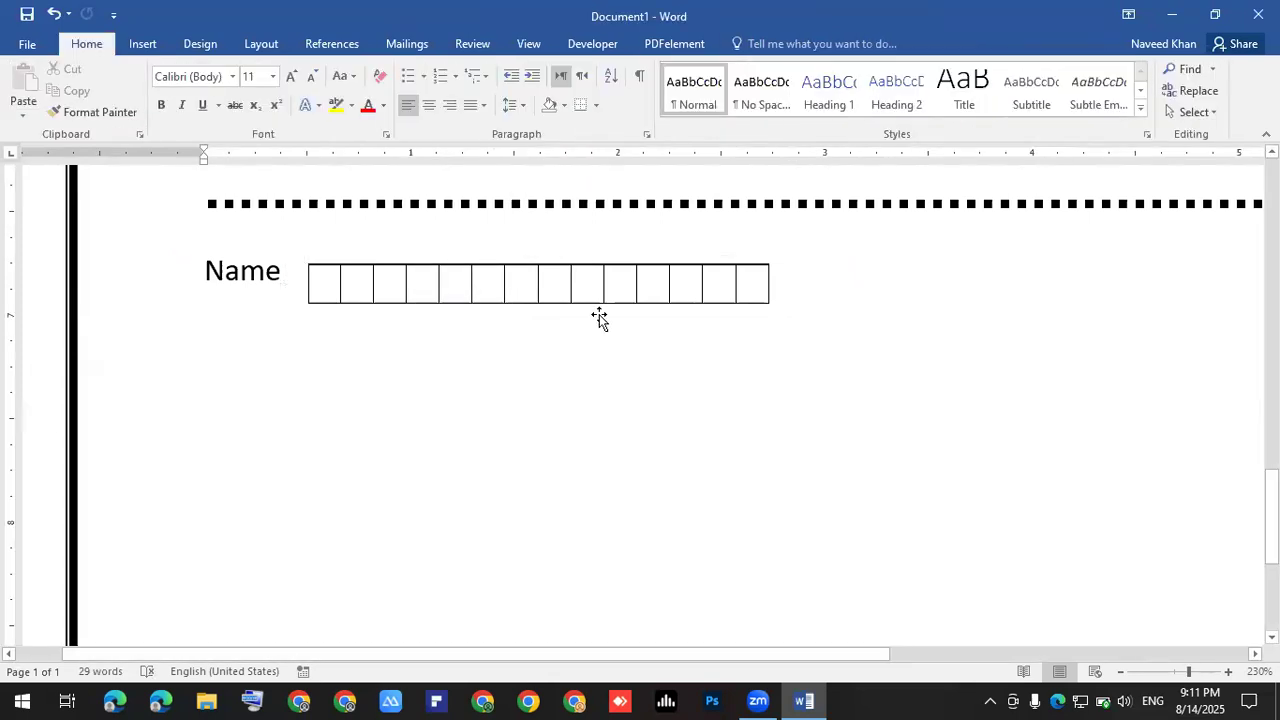
left_click(593, 322)
left_click_drag(594, 326, 594, 298)
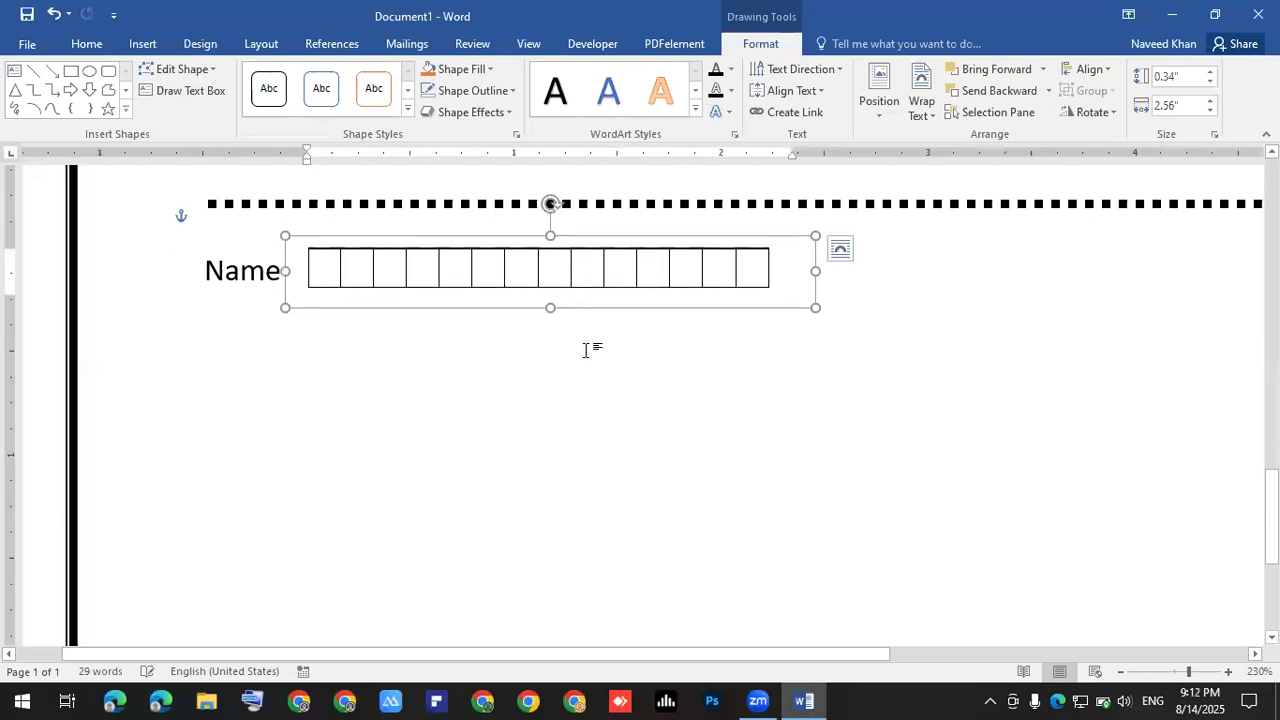
left_click(583, 352)
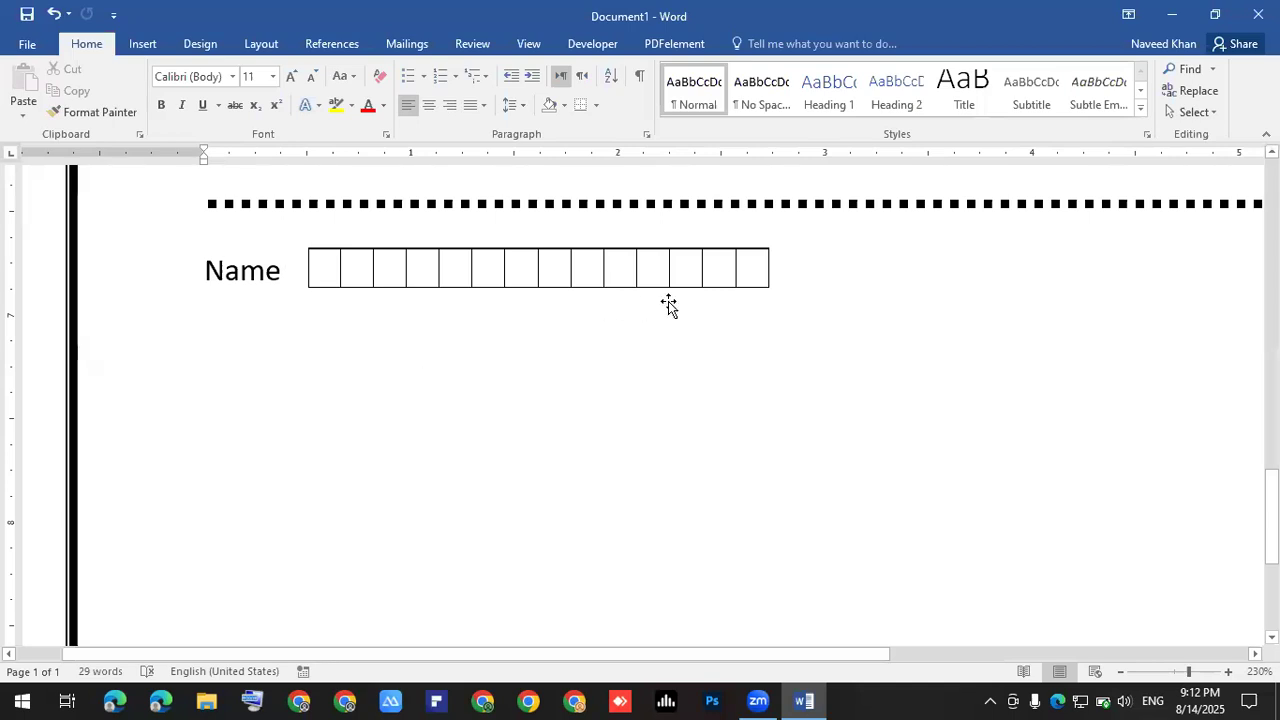
- Add a 'Father Name' label on a new line below Name
left_click(720, 288)
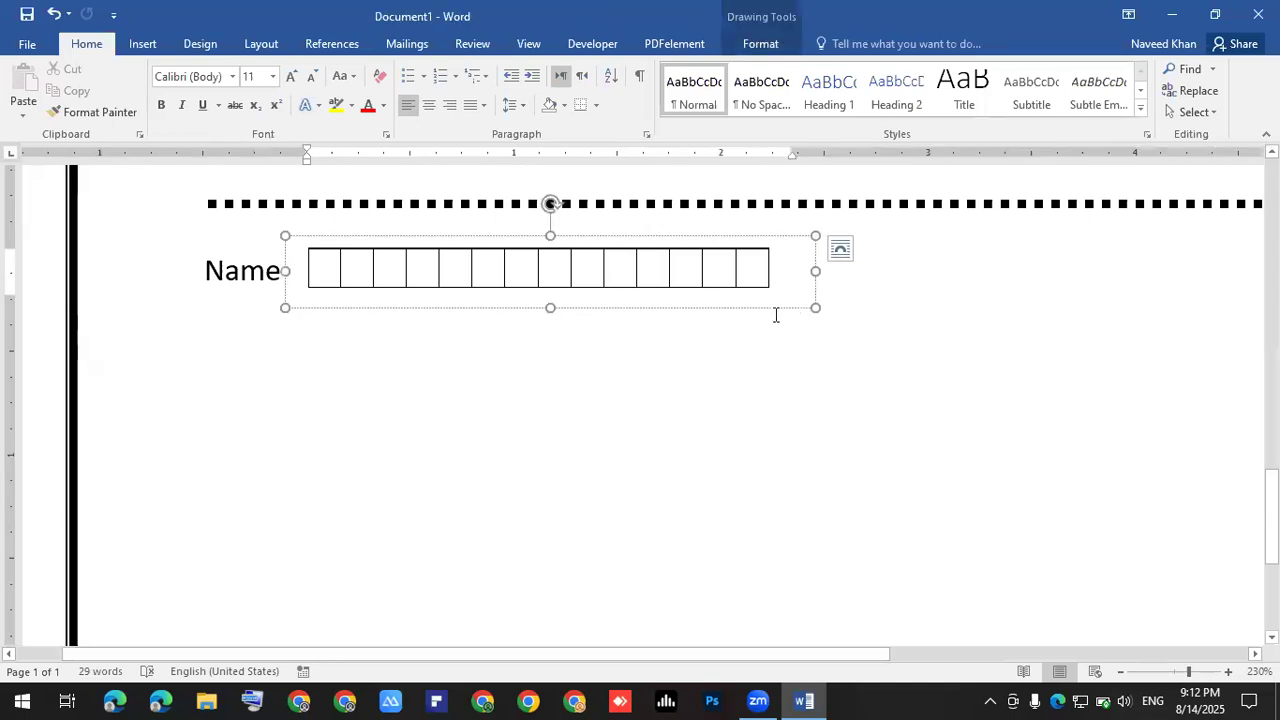
key("Escape")
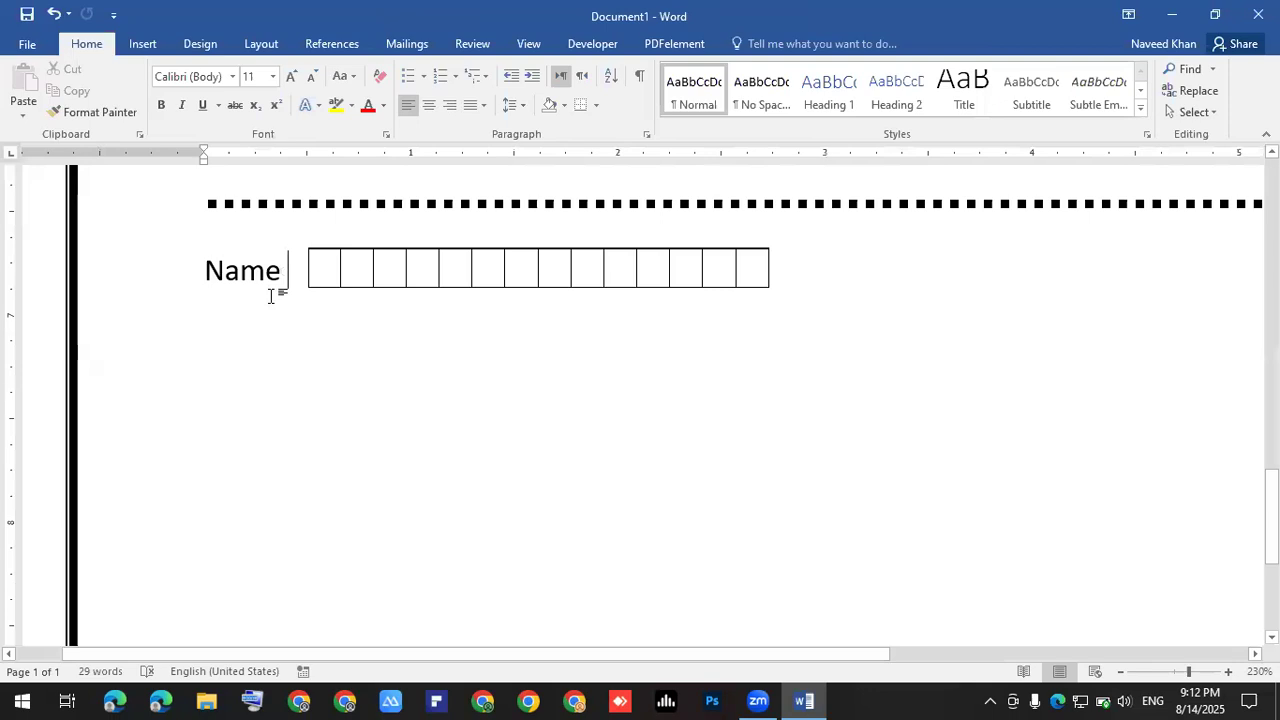
left_click(277, 283)
left_click(840, 278)
key("Return")
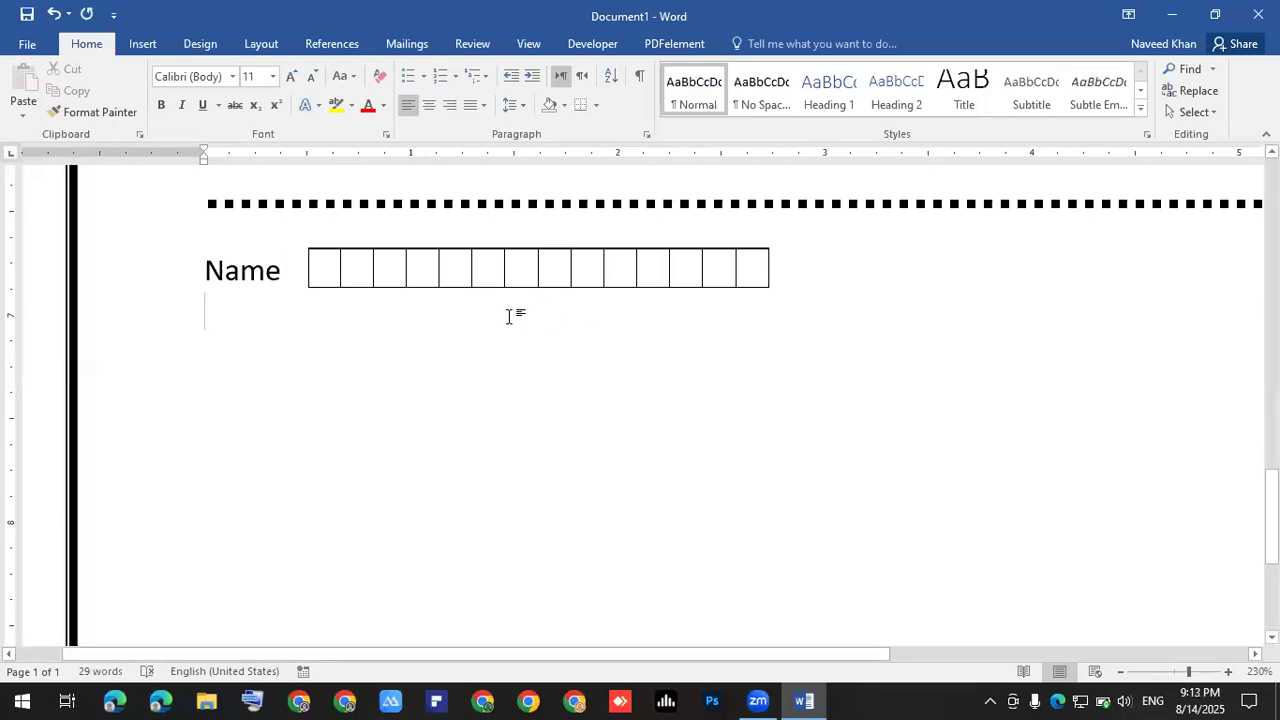
type("Fa")
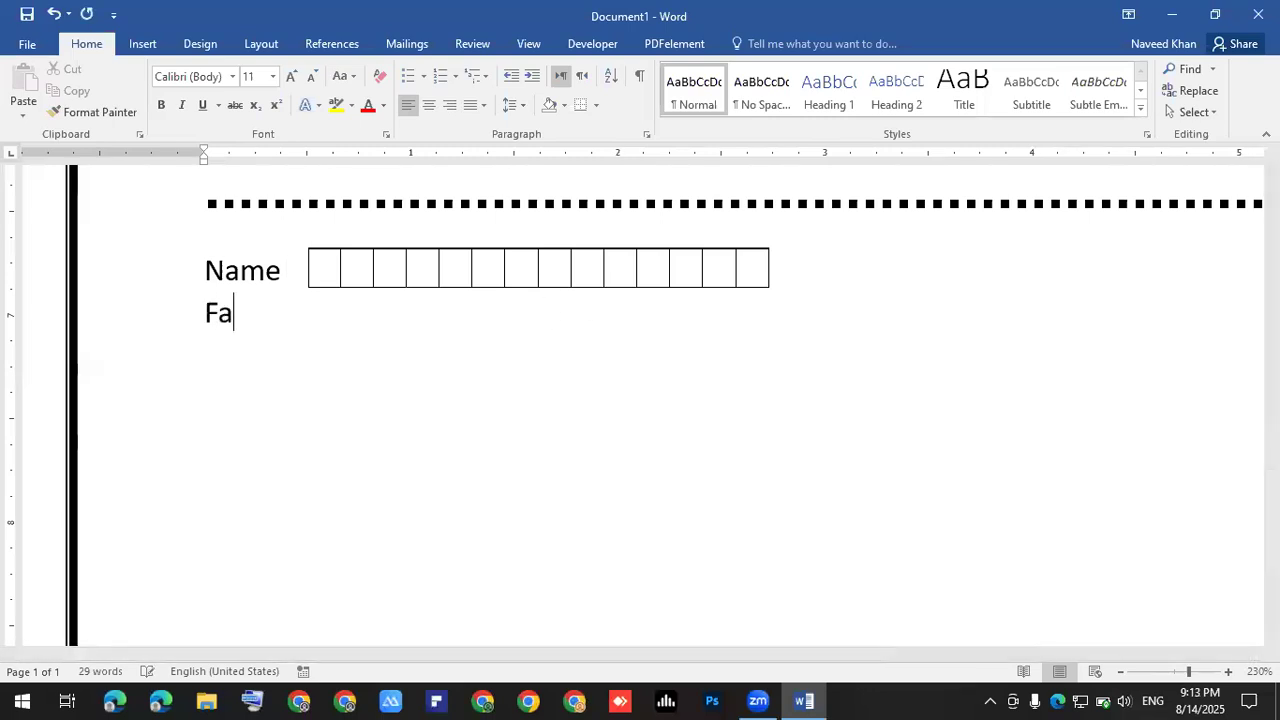
type("ther NAme")
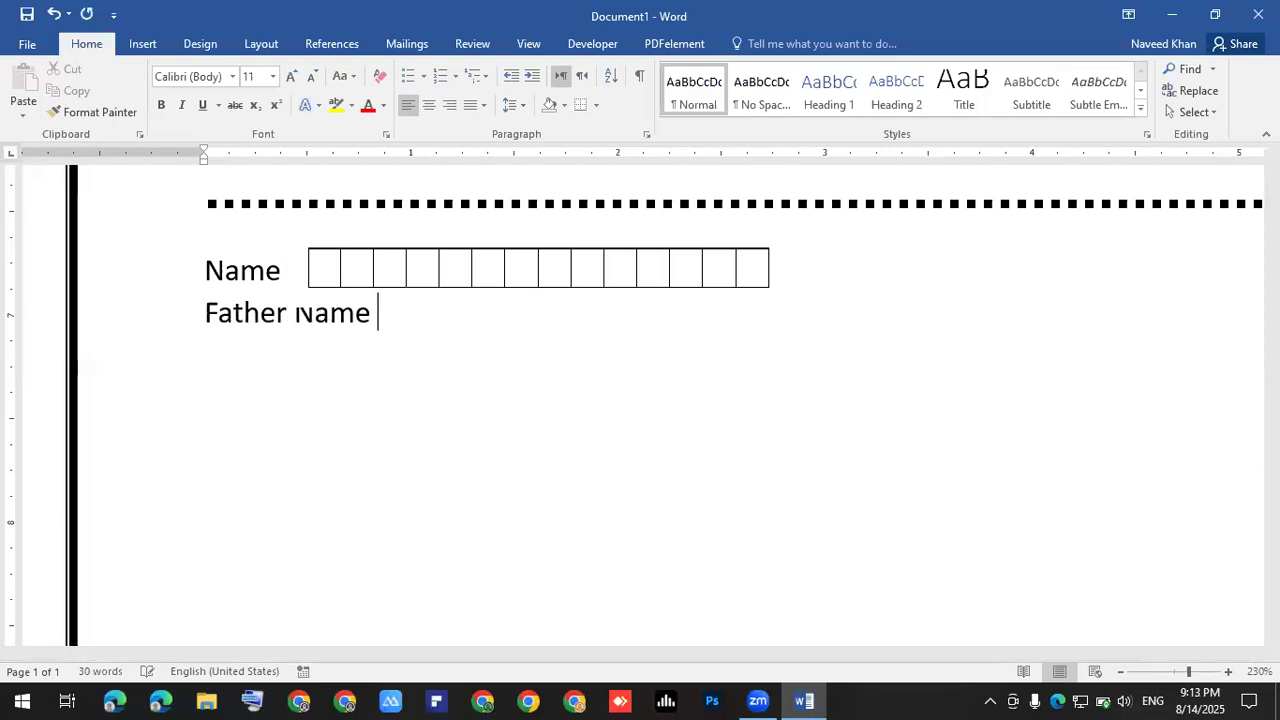
- Give the frame holding the Name box row No Outline and No Fill
left_click(571, 306)
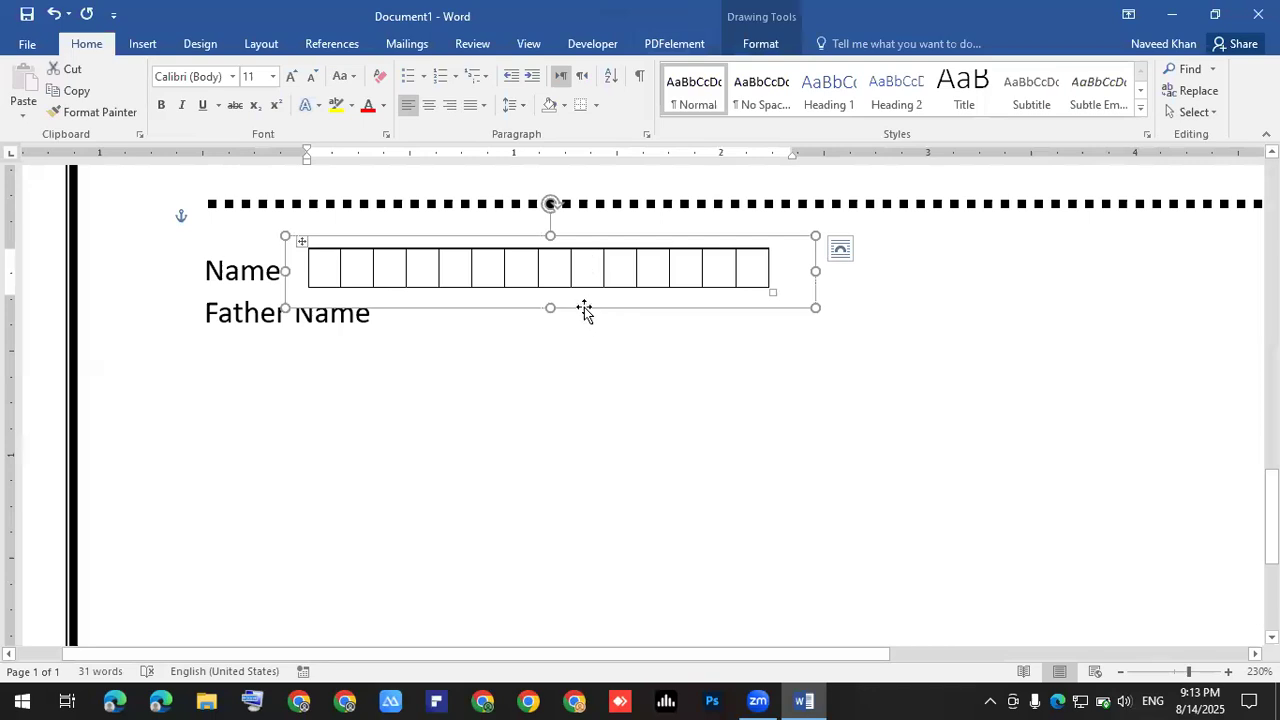
left_click(652, 295)
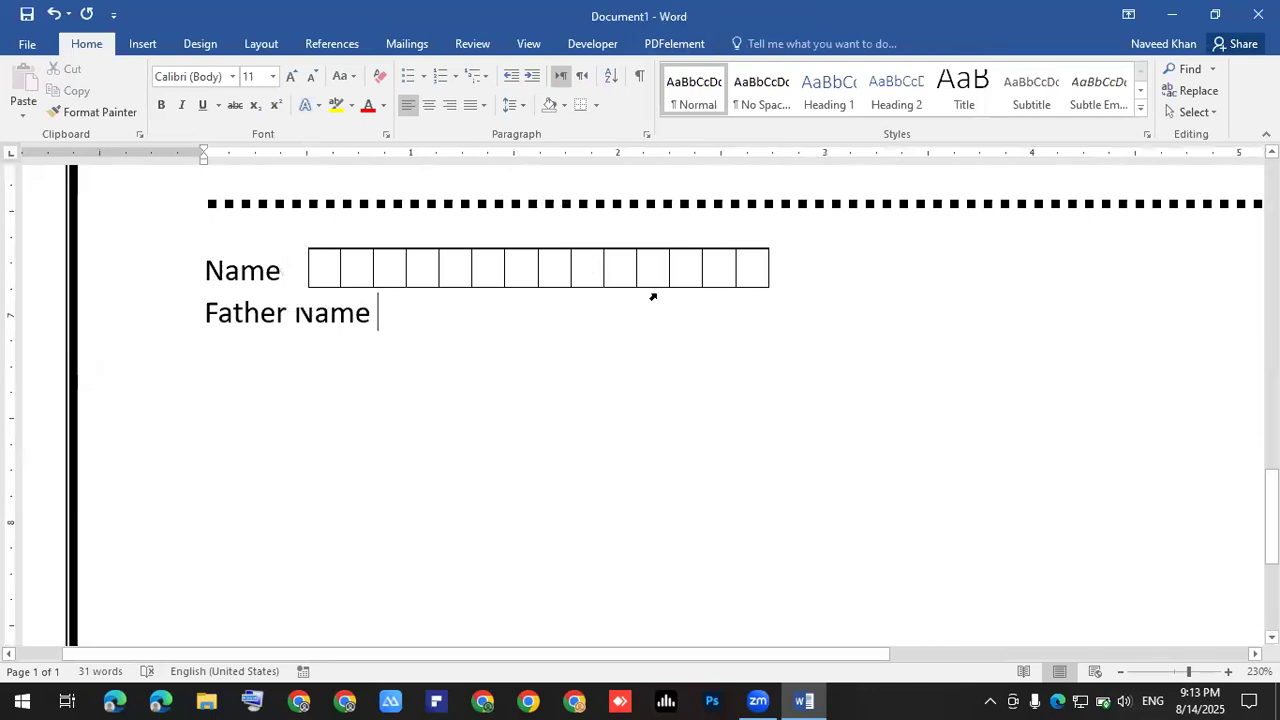
double_click(652, 281)
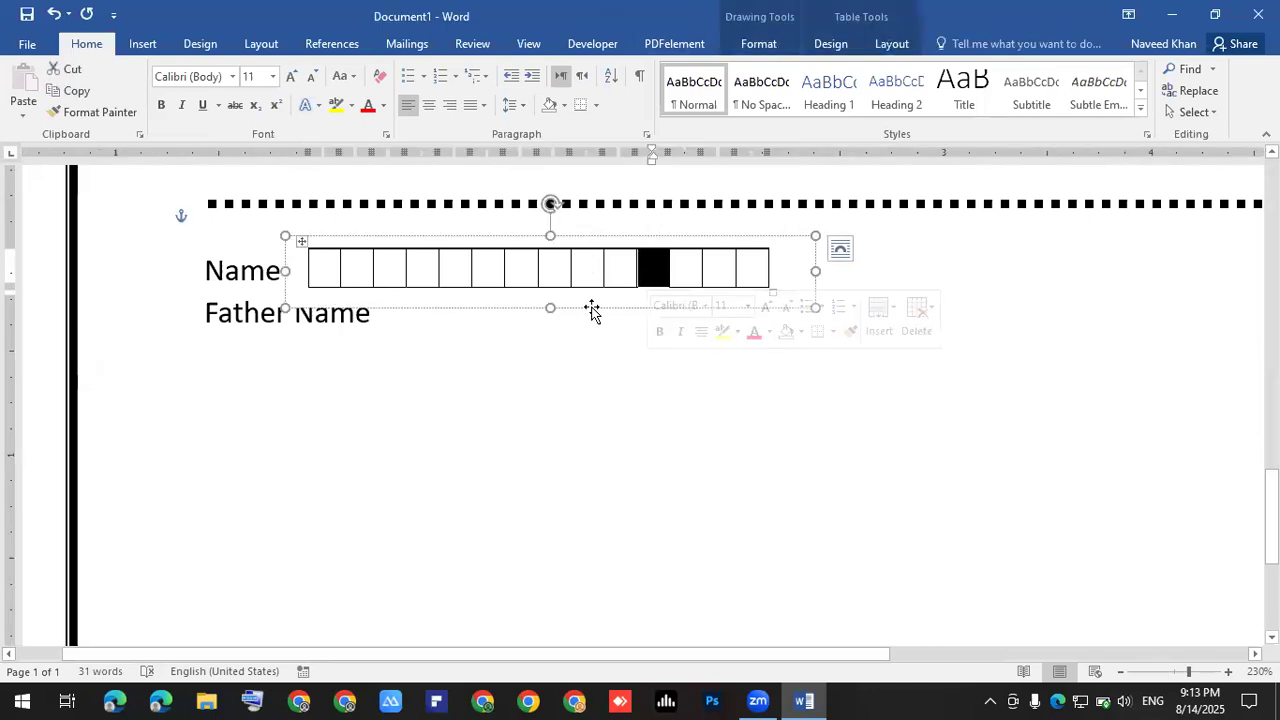
left_click(603, 310)
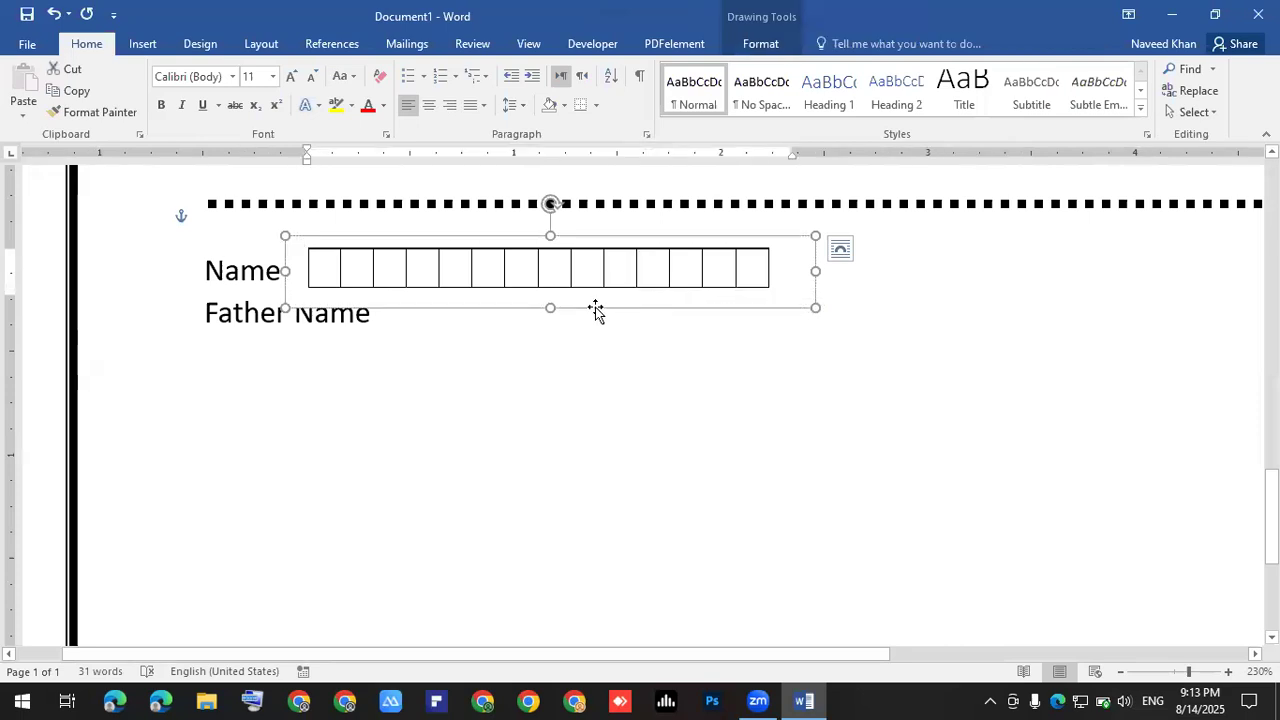
left_click(745, 44)
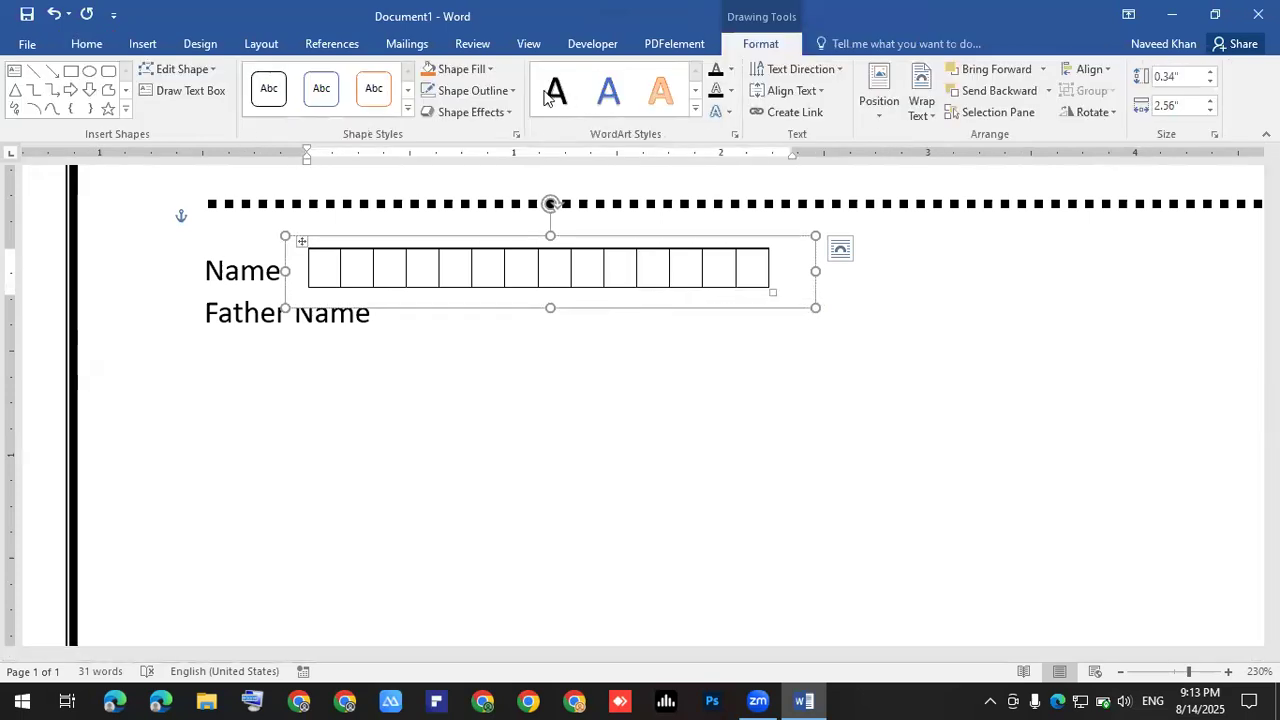
left_click(472, 91)
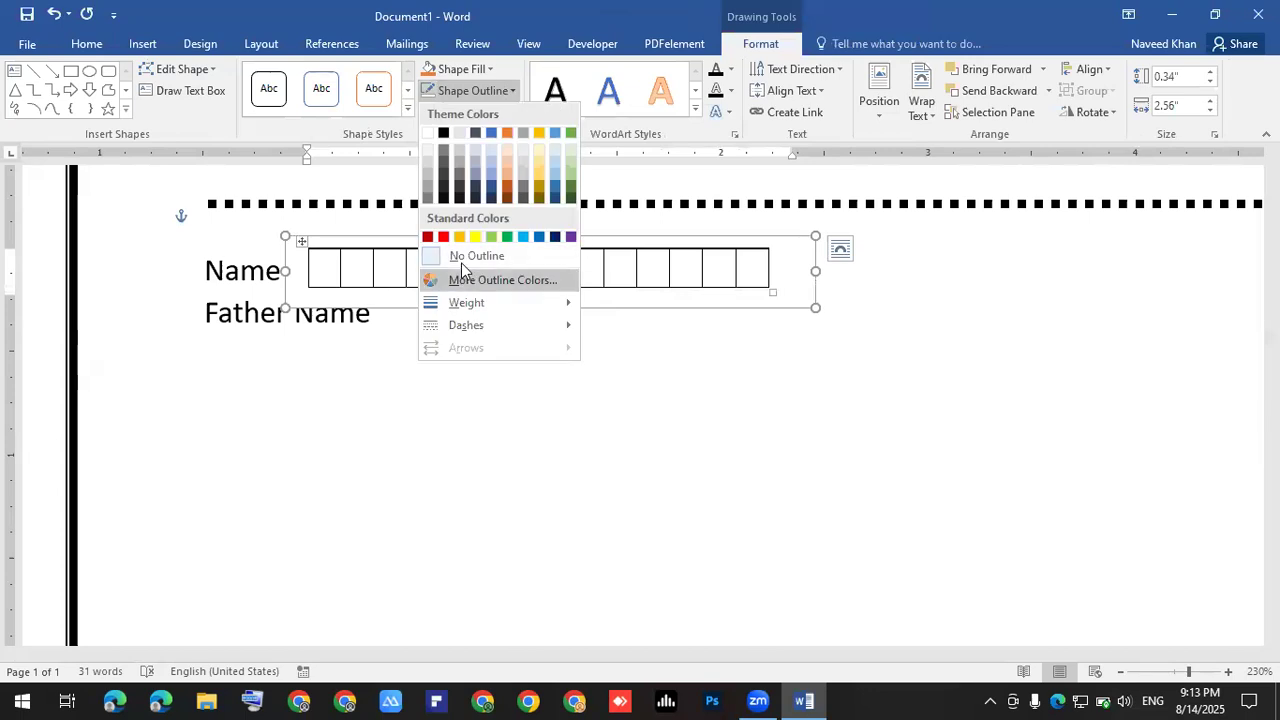
left_click(477, 256)
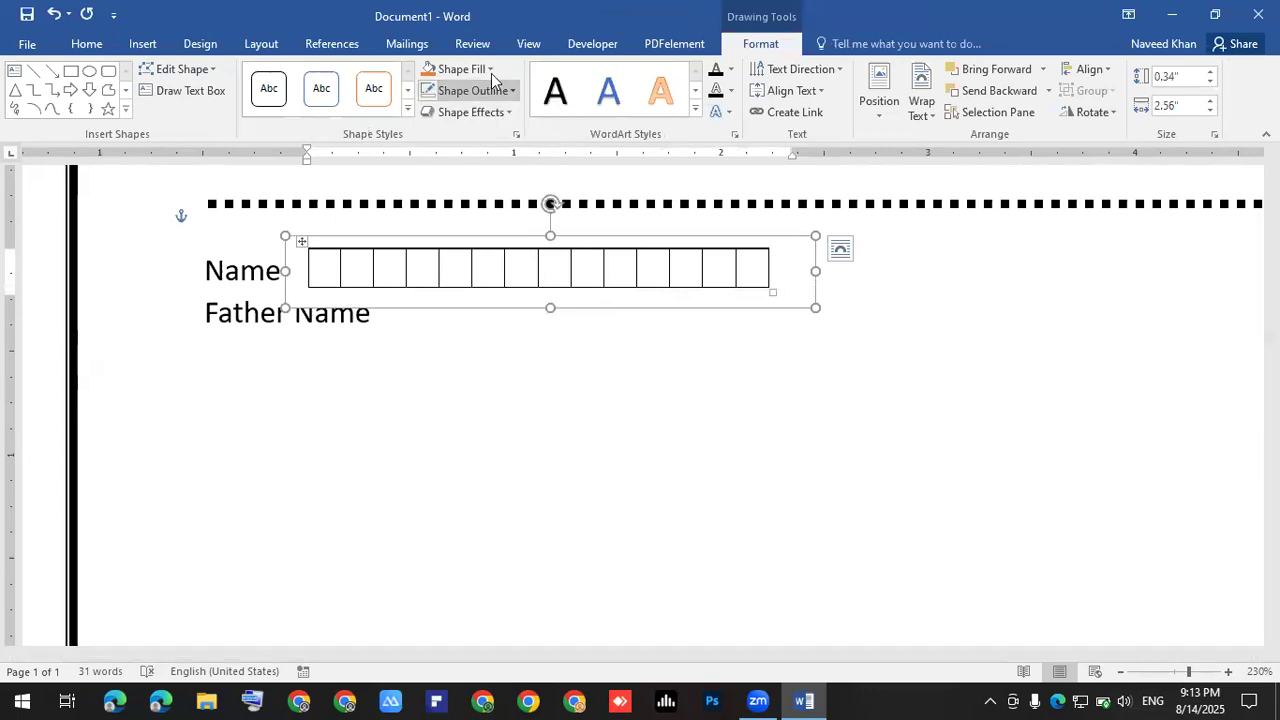
left_click(491, 72)
left_click(465, 233)
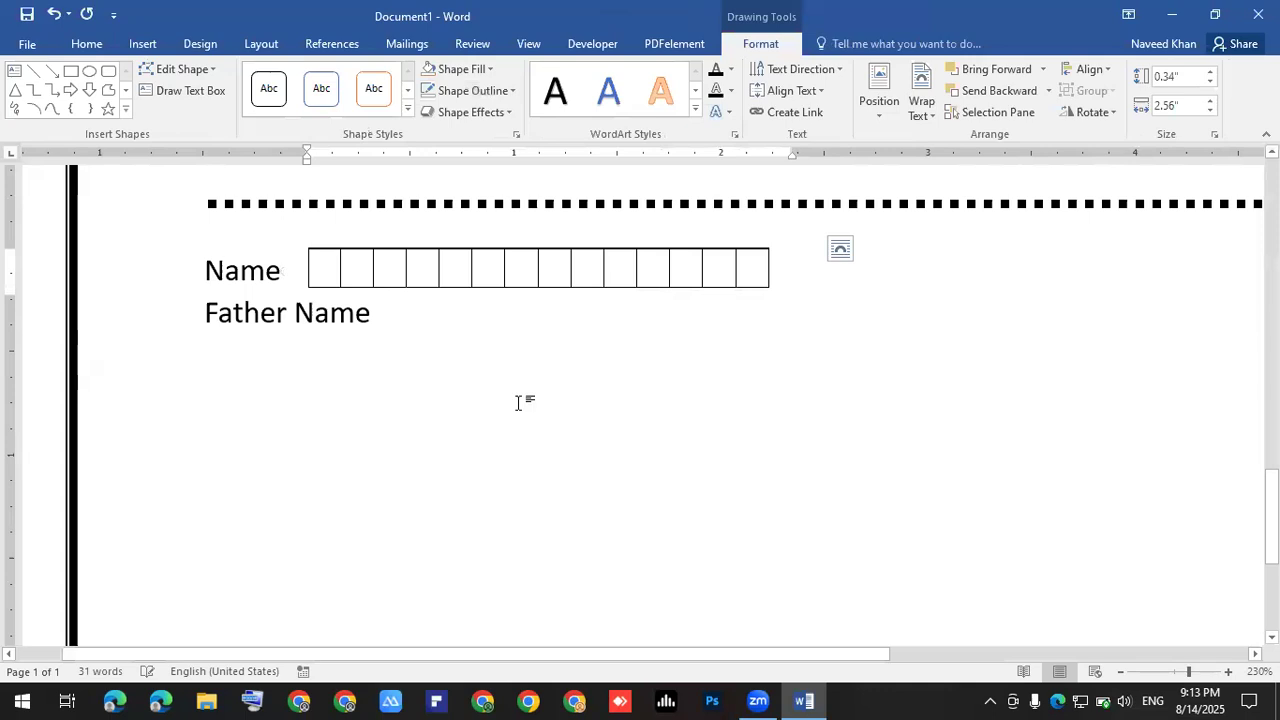
left_click(443, 394)
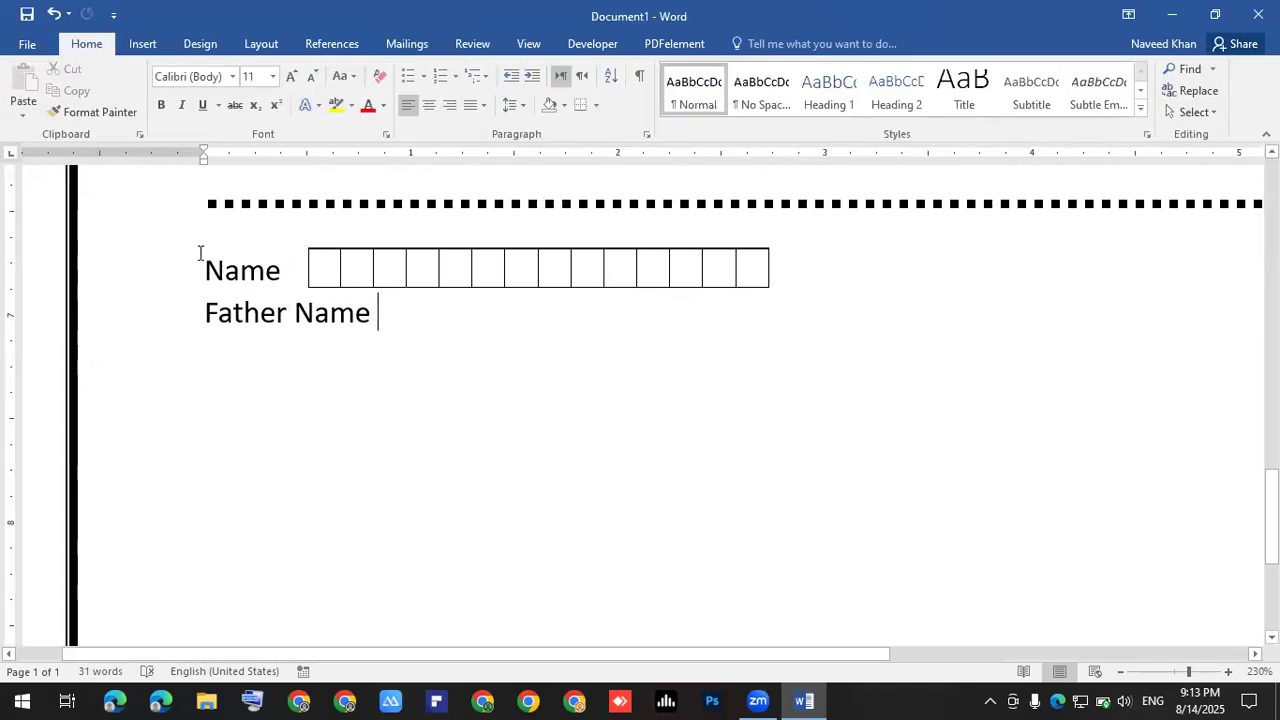
- Set the Name and Father Name lines to 1.5 line spacing
left_click_drag(201, 262, 396, 314)
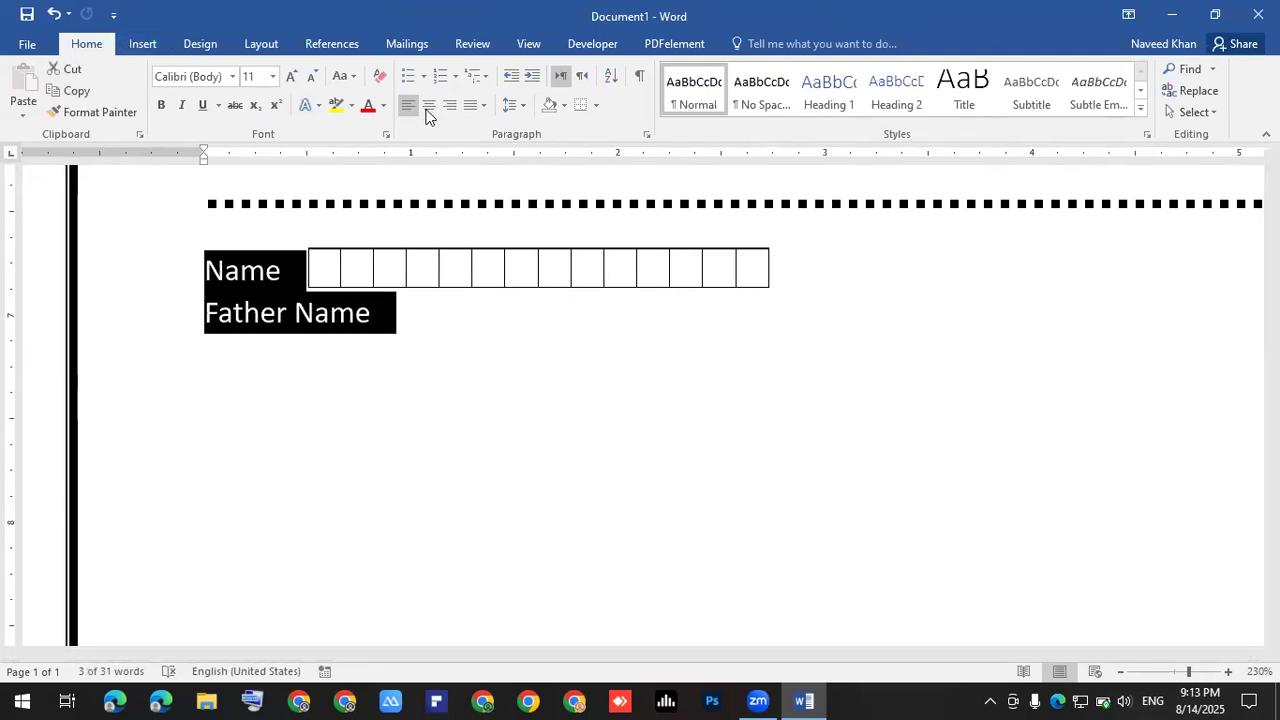
left_click(512, 106)
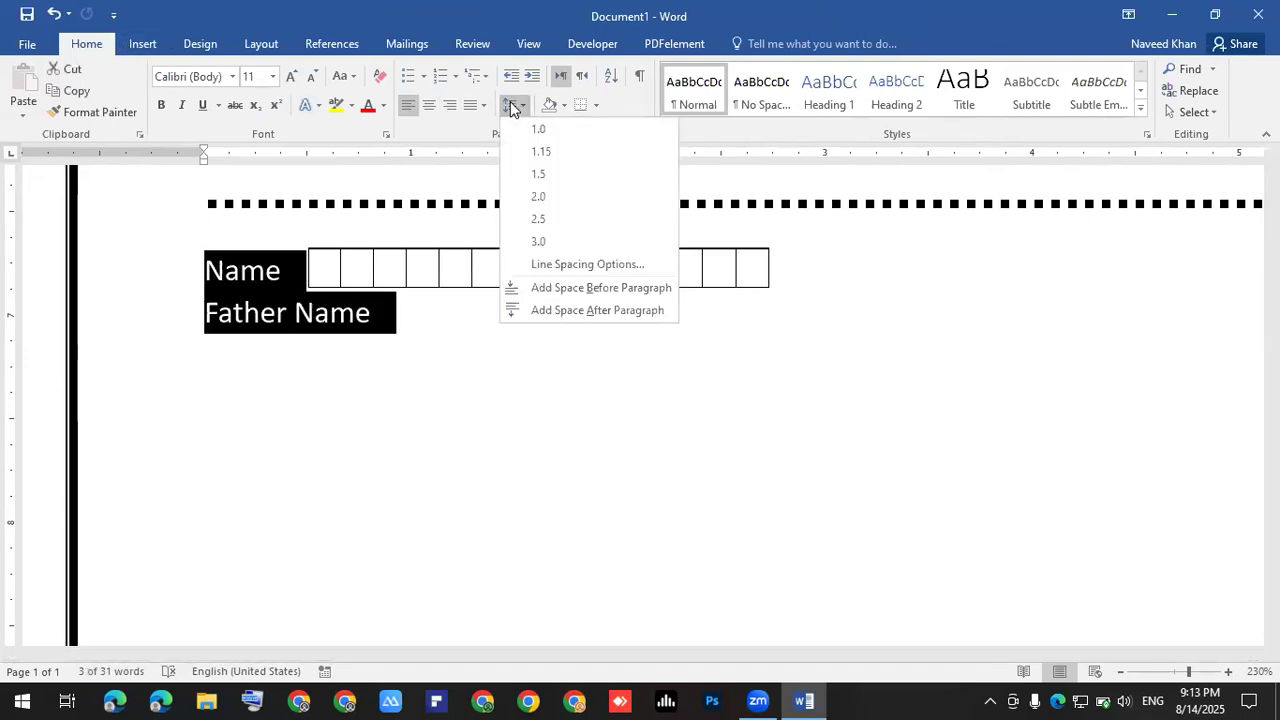
left_click(540, 174)
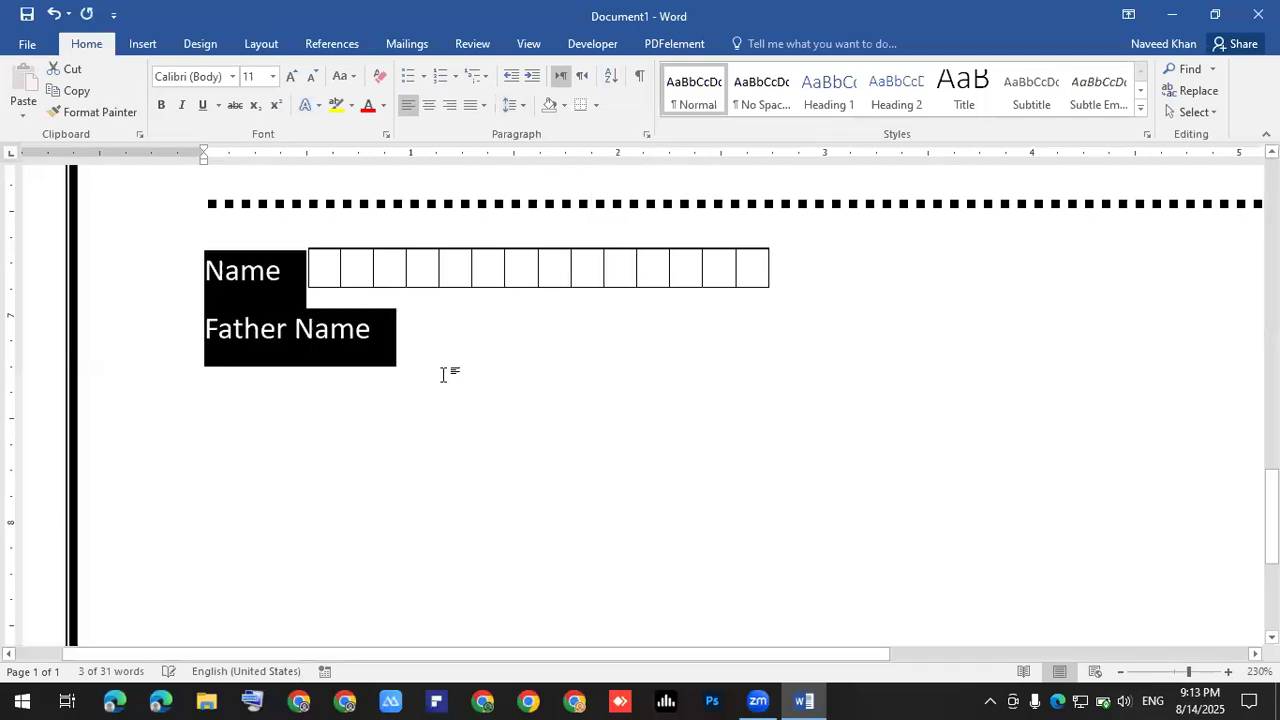
left_click(466, 331)
- Place a copy of the Name box row beside the Father Name label
left_click(485, 308)
left_click(482, 308)
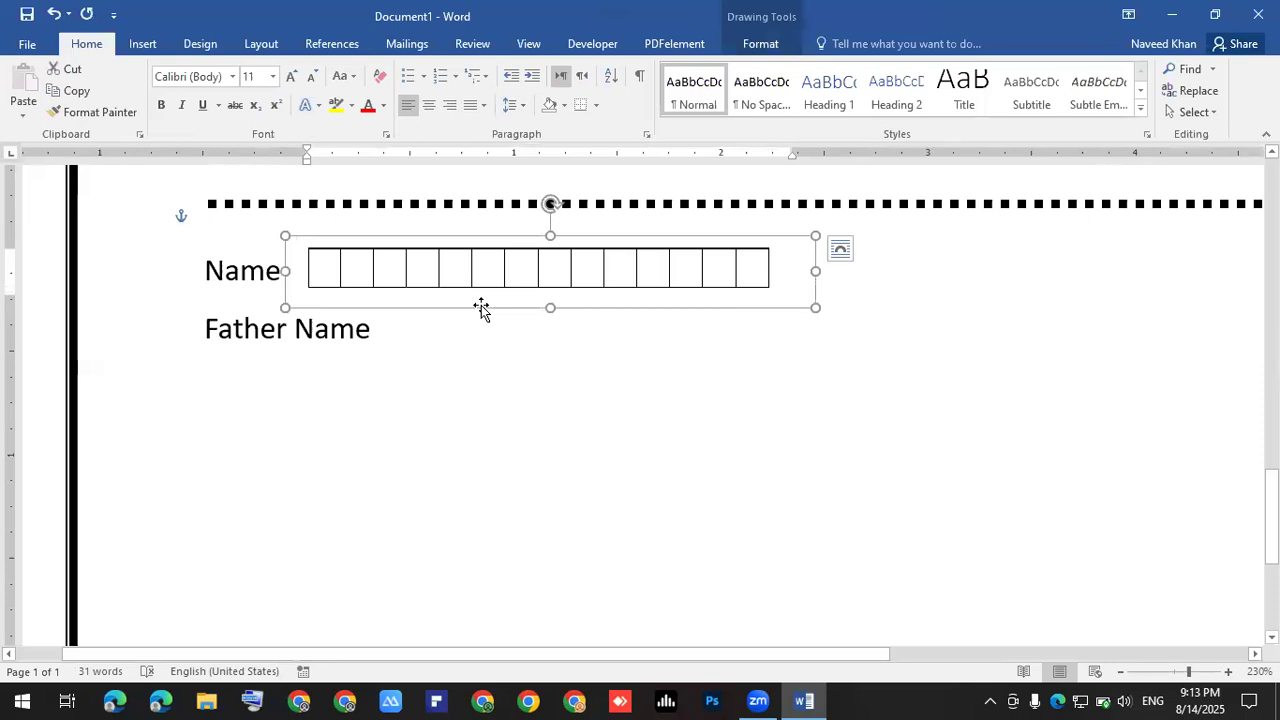
left_click_drag(482, 312, 522, 340)
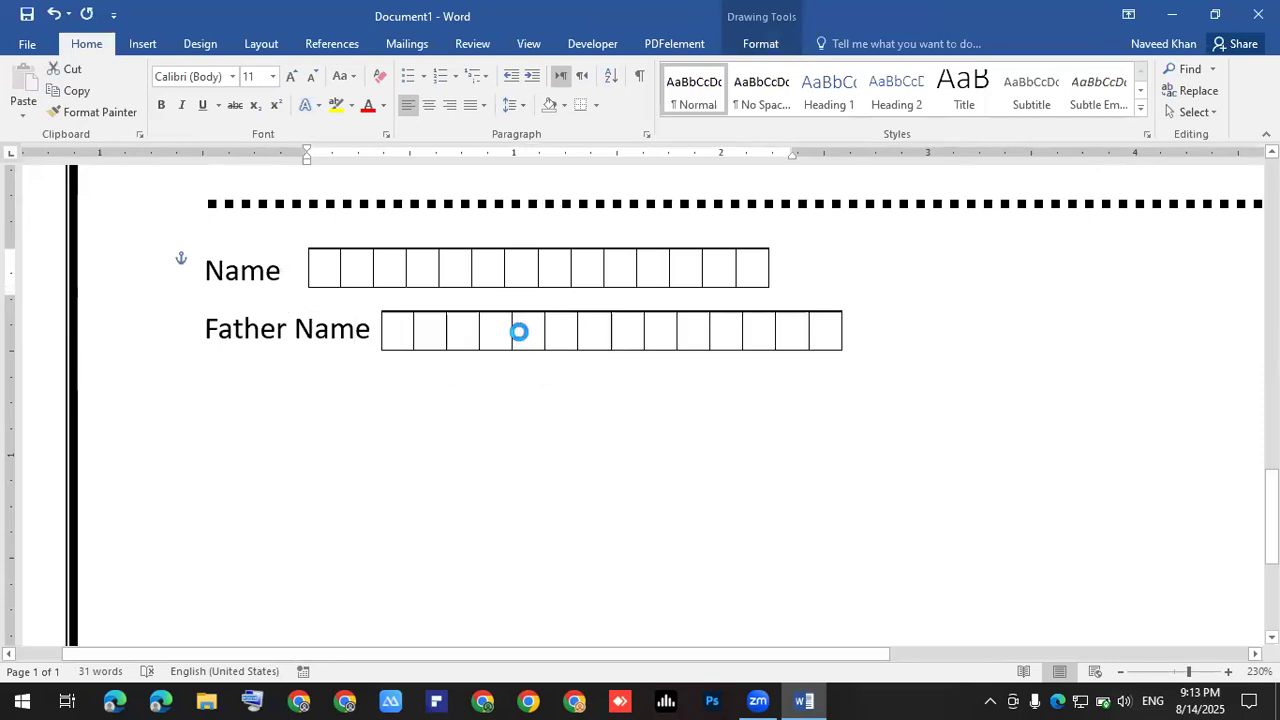
left_click(357, 397)
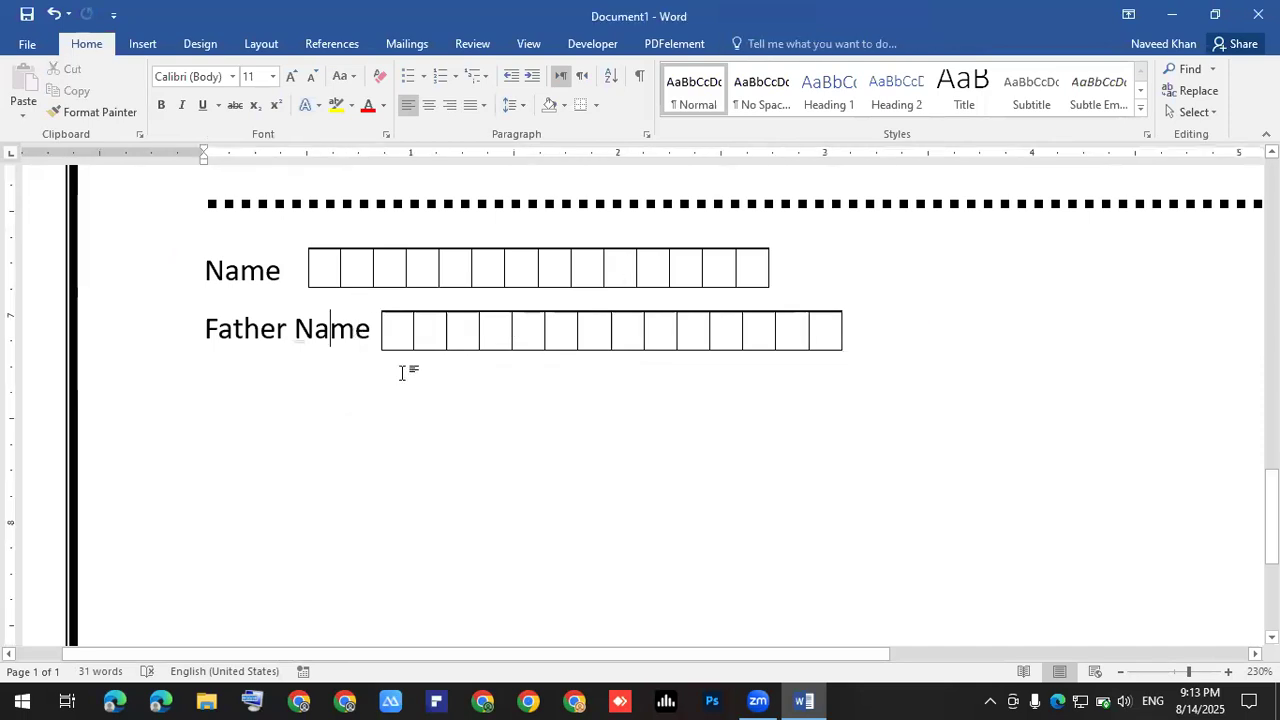
left_click(369, 334)
- Type a 'Phone no:' label on a new line below Father Name
left_click(502, 419)
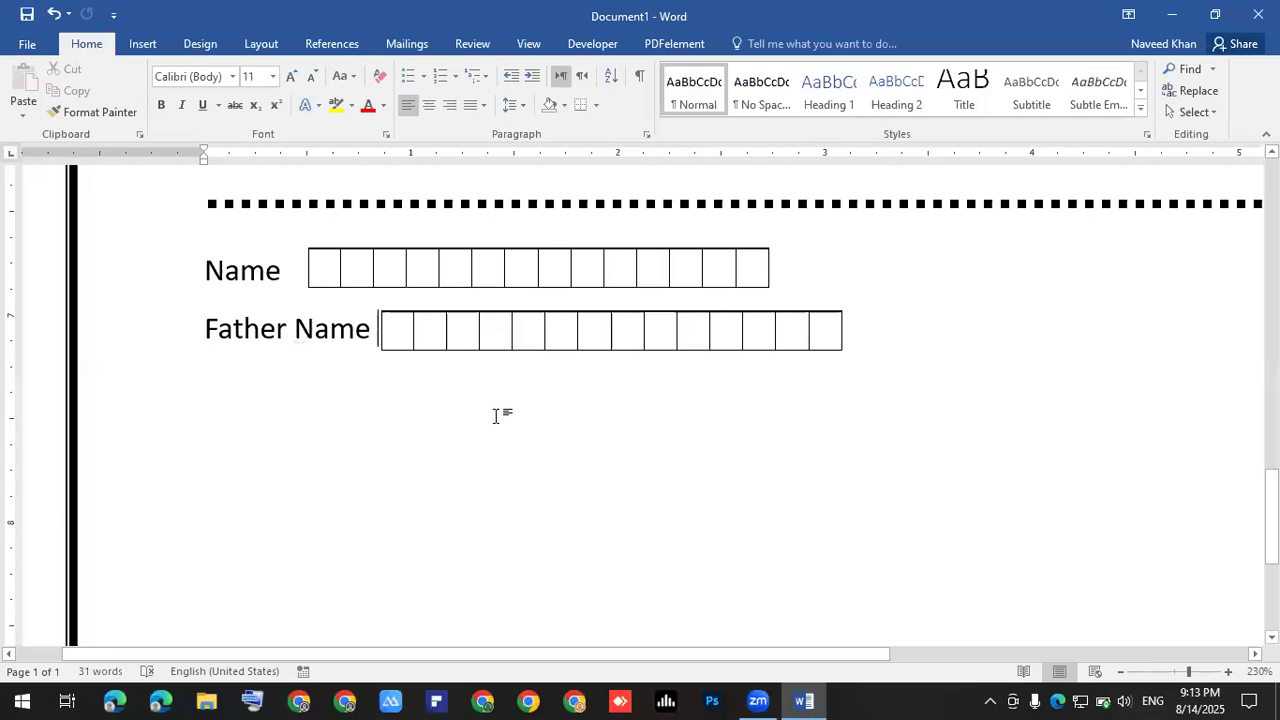
key("Return")
type("Ad")
key("BackSpace")
key("BackSpace")
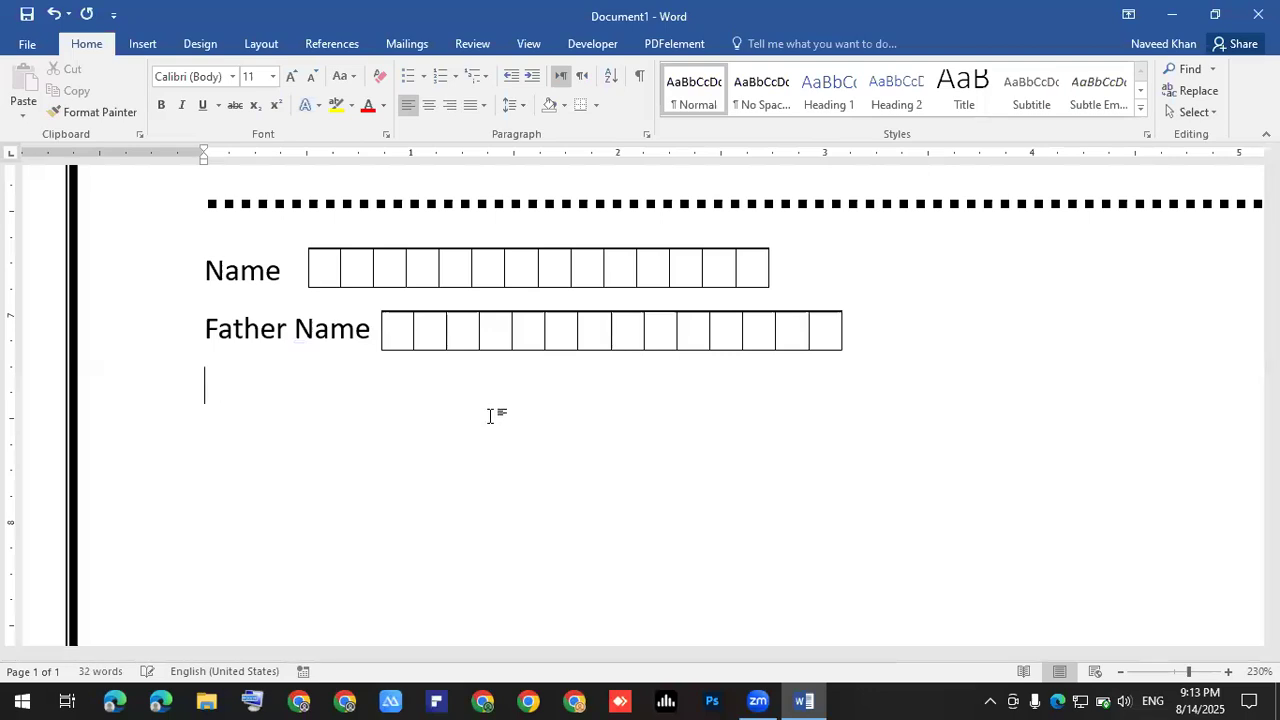
type("Phone")
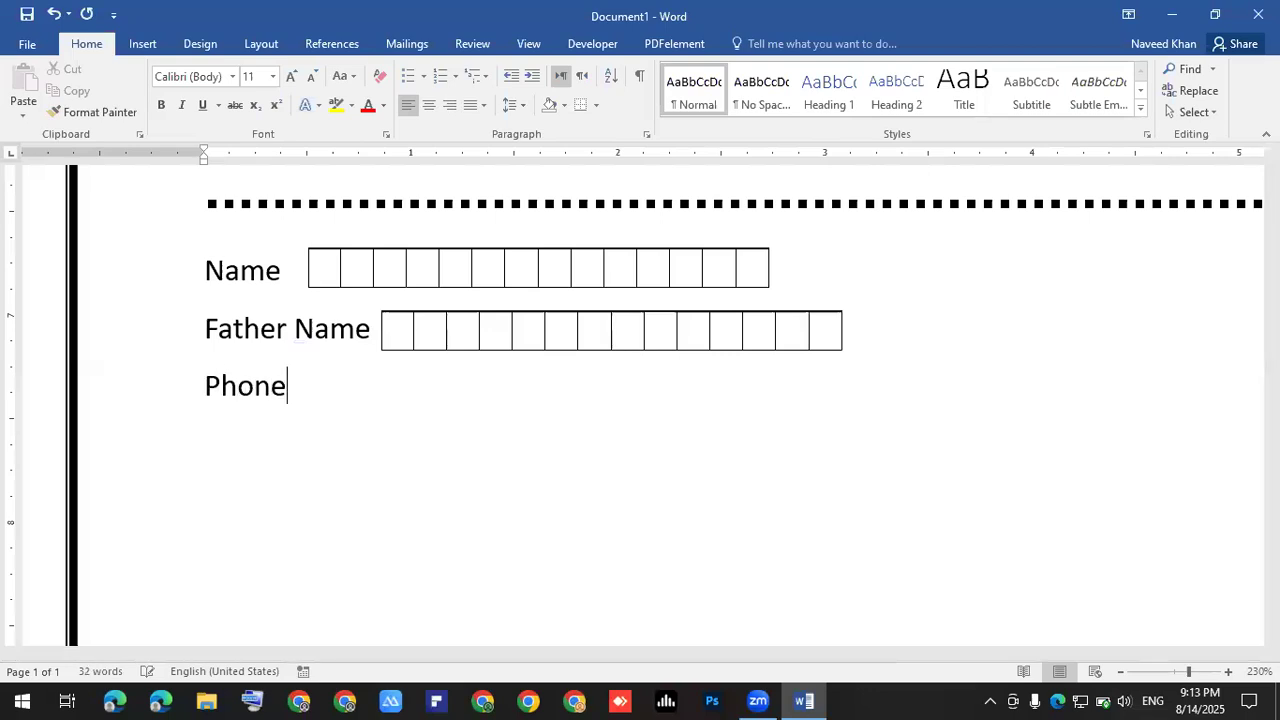
type(" npo")
key("BackSpace")
key("BackSpace")
key("BackSpace")
type("no\"")
key("BackSpace")
key("Return")
type(":")
key("BackSpace")
key("BackSpace")
key("BackSpace")
key("BackSpace")
type("o:")
- Copy the Father Name box row and position the pasted copy beside Phone no:
left_click(472, 369)
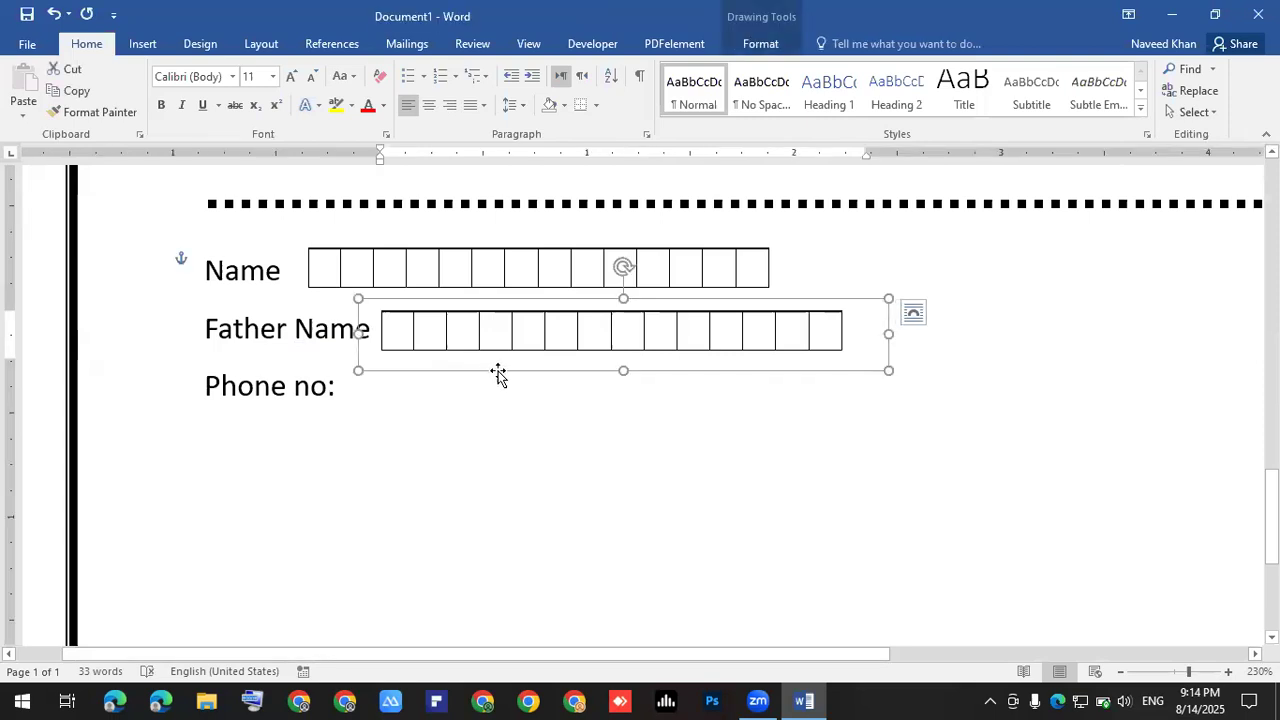
key("ctrl+c")
key("ctrl+v")
key("Down")
key("Down")
key("Left")
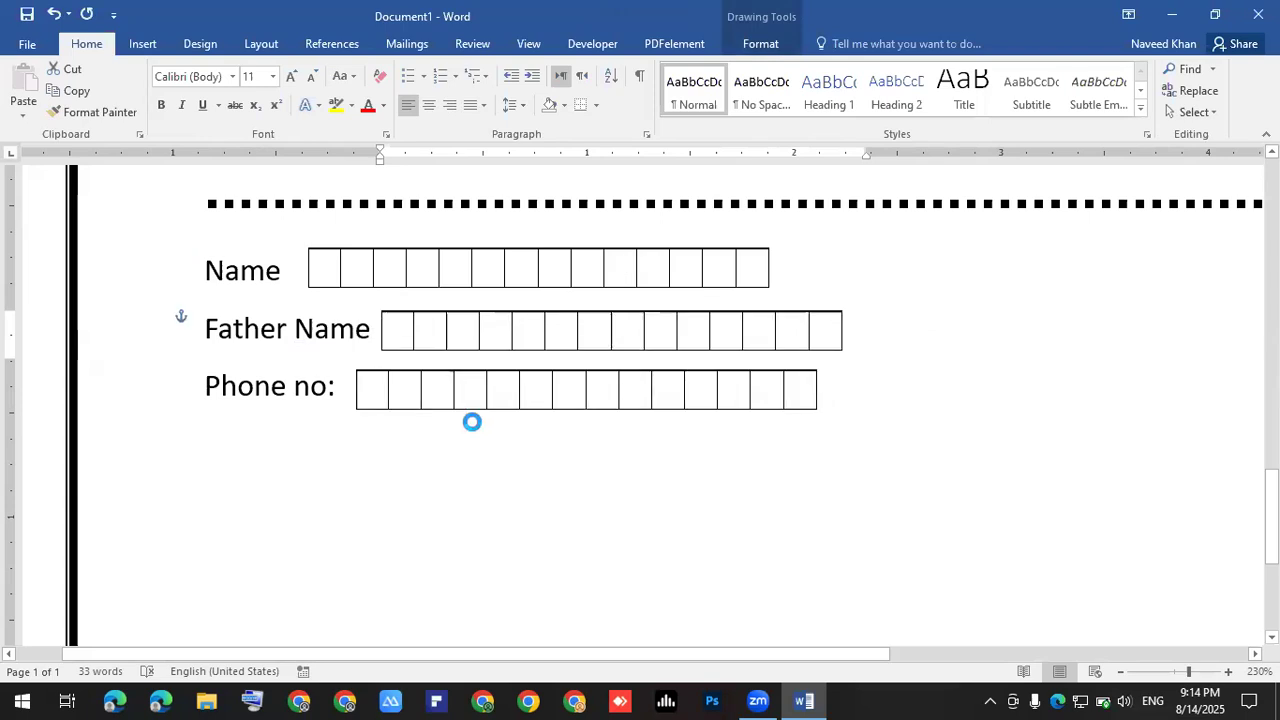
key("Right")
key("Right")
key("Right")
key("Right")
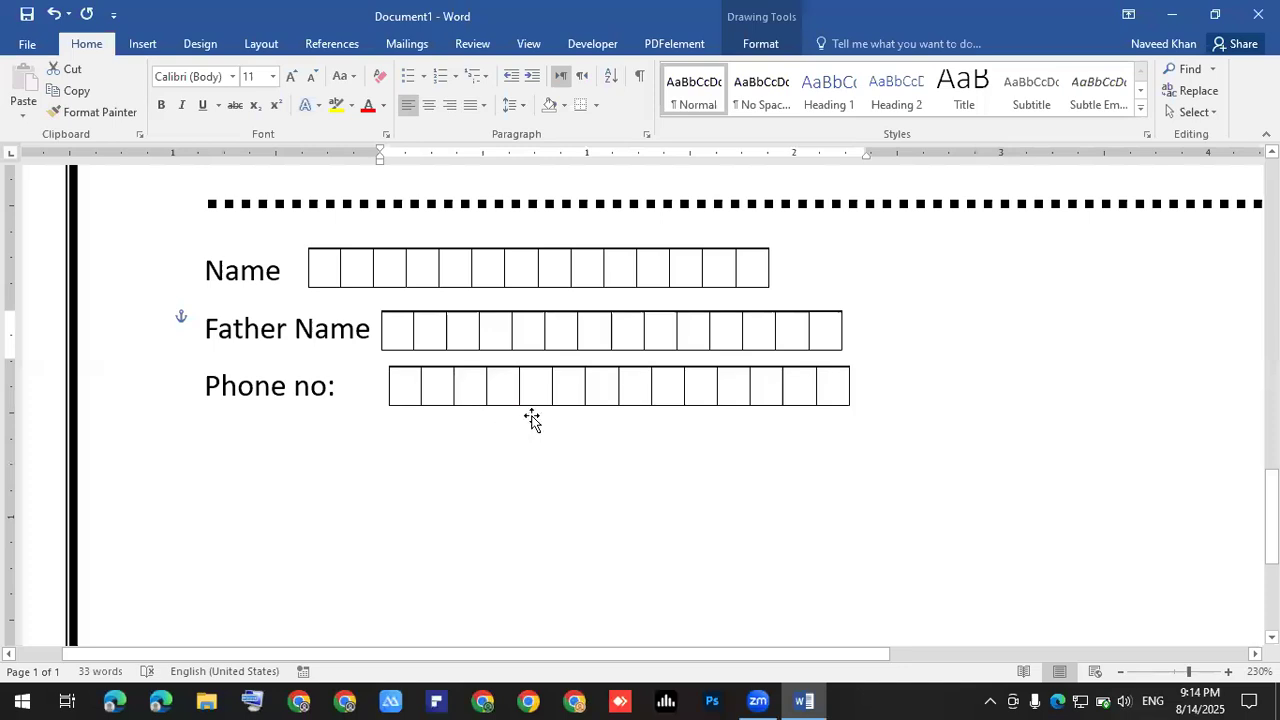
left_click(850, 320)
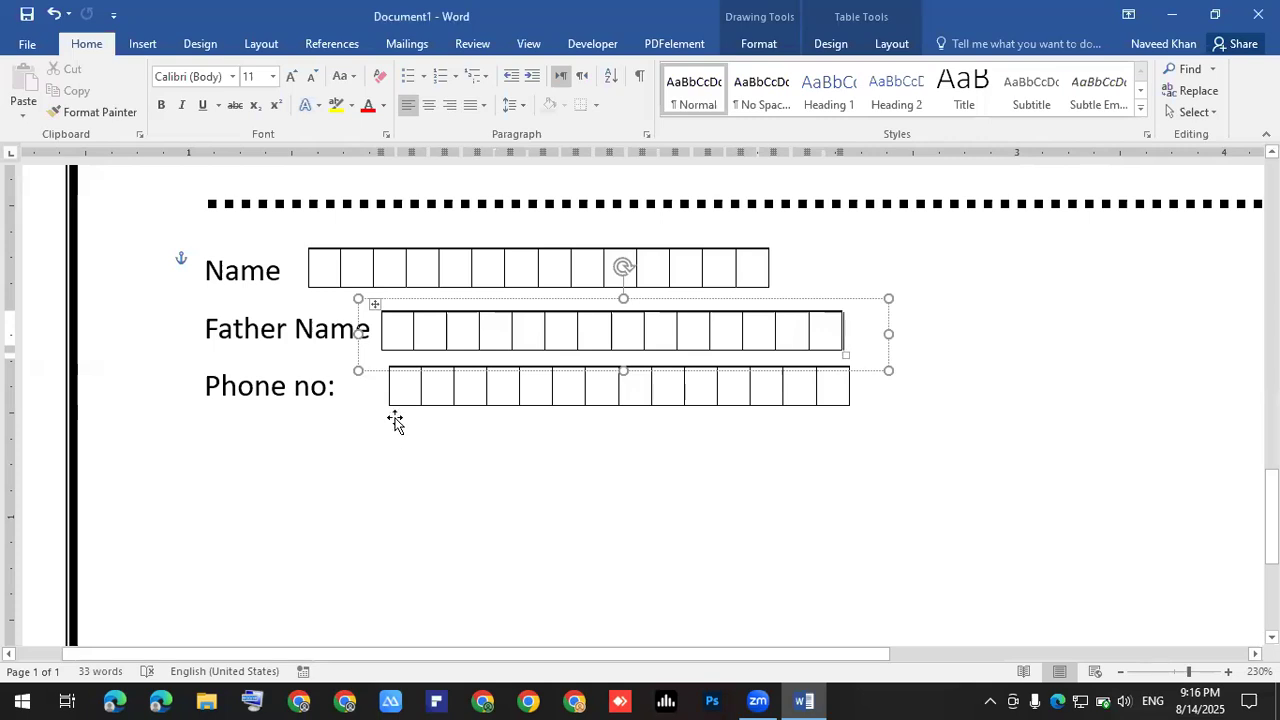
- Add a new empty line below the Phone no: box row for further content
left_click(855, 439)
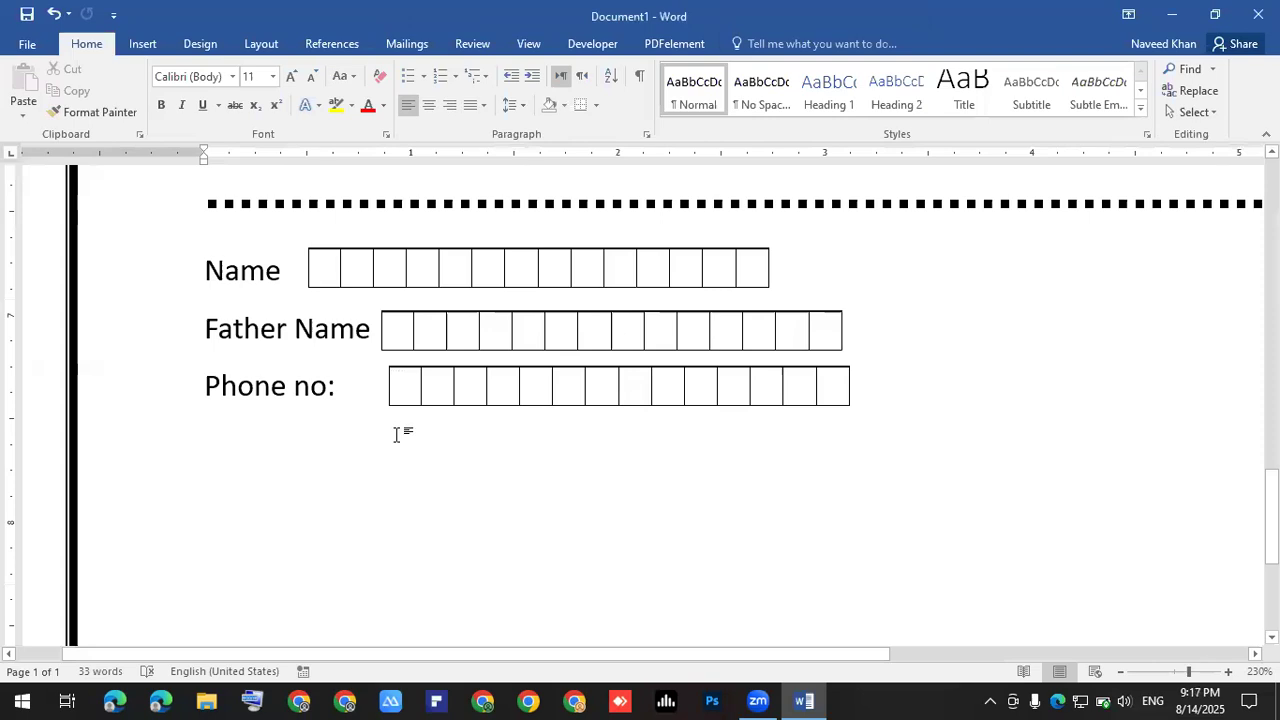
key("Return")
key("Return")
scroll(397, 434, "down", 3)
scroll(397, 434, "up", 5)
scroll(398, 441, "down", 2)
scroll(396, 445, "down", 2)
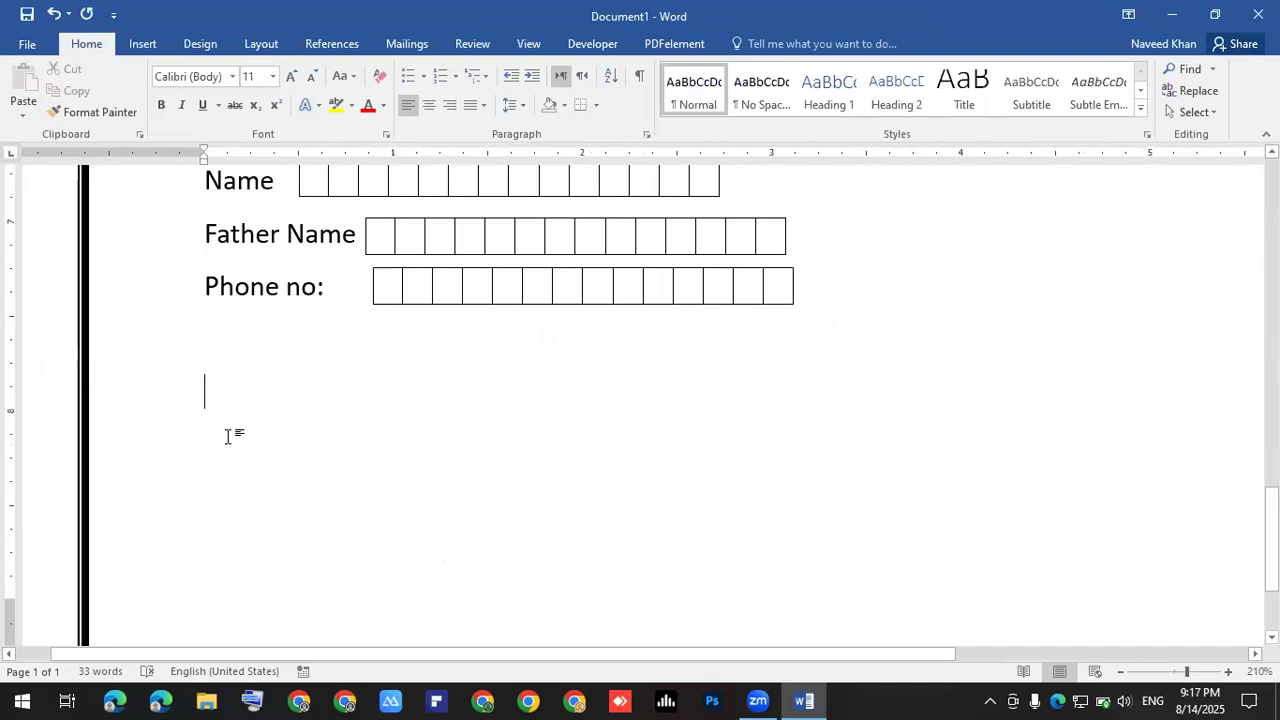
left_click(136, 50)
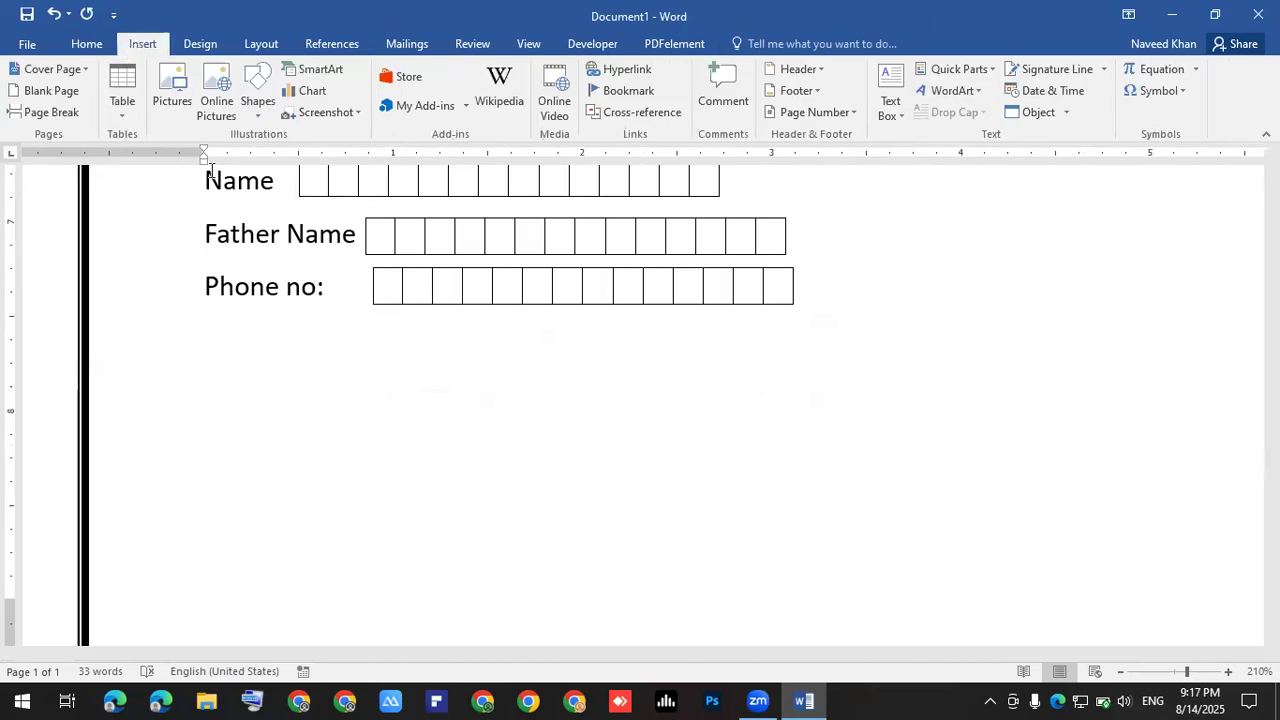
- Insert a 3-column, 5-row table through the Insert Table dialog
left_click(123, 112)
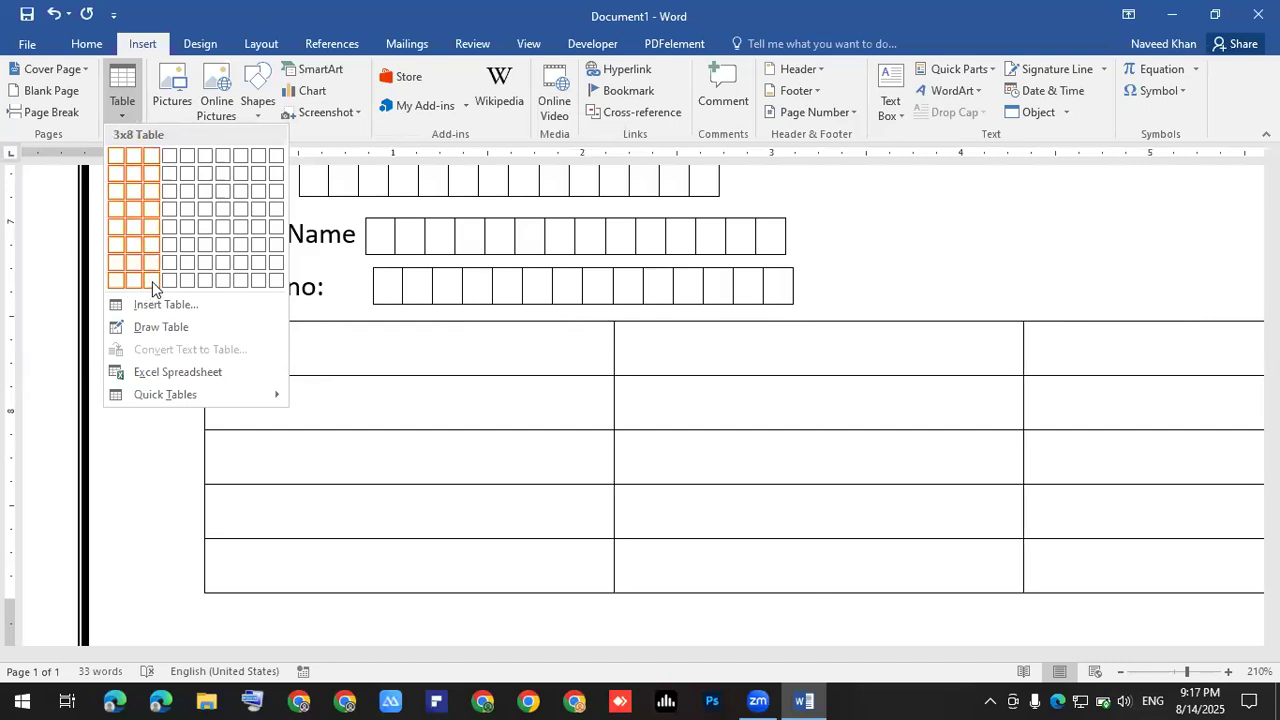
left_click(165, 304)
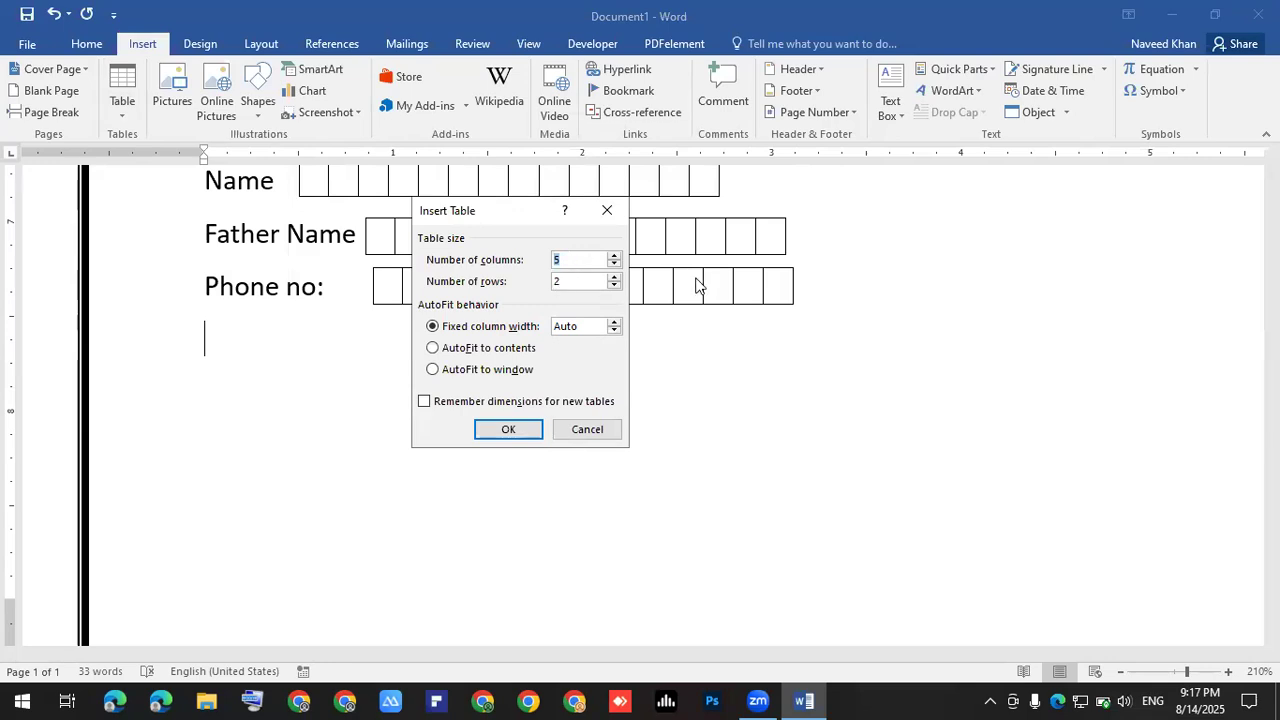
left_click(614, 284)
left_click(614, 281)
left_click(614, 277)
left_click(614, 265)
key("Return")
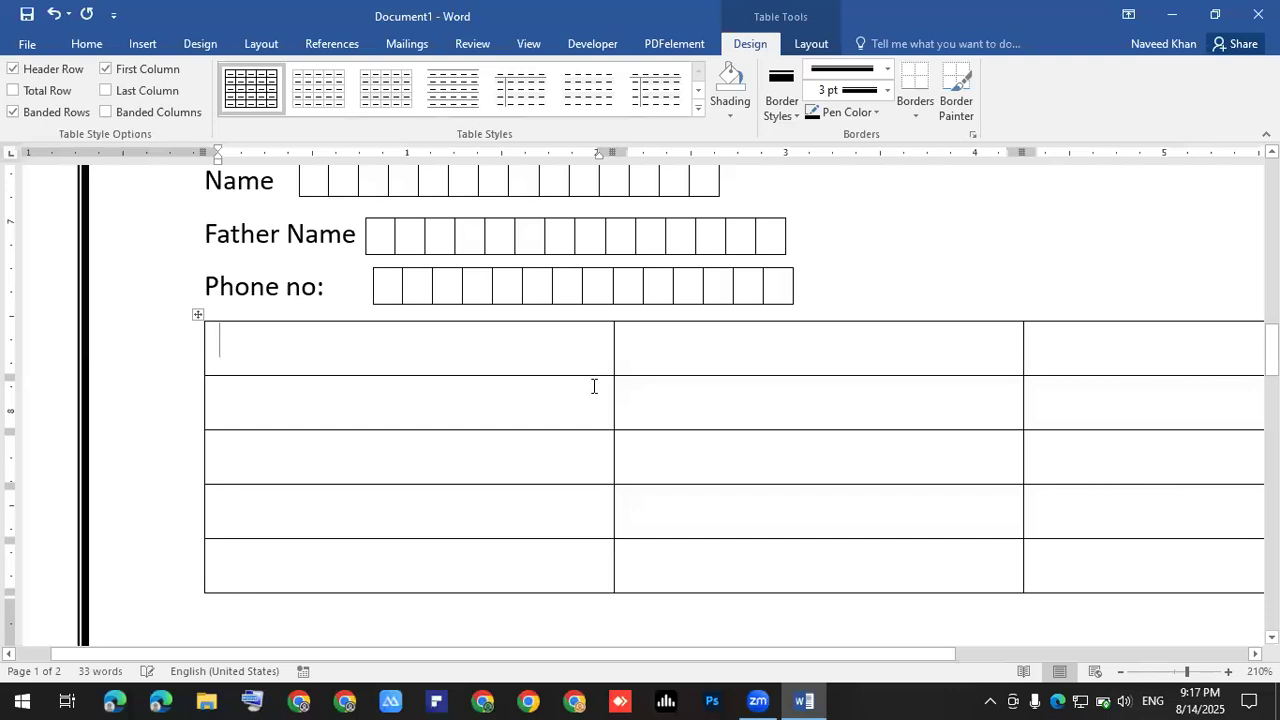
scroll(437, 377, "down", 5)
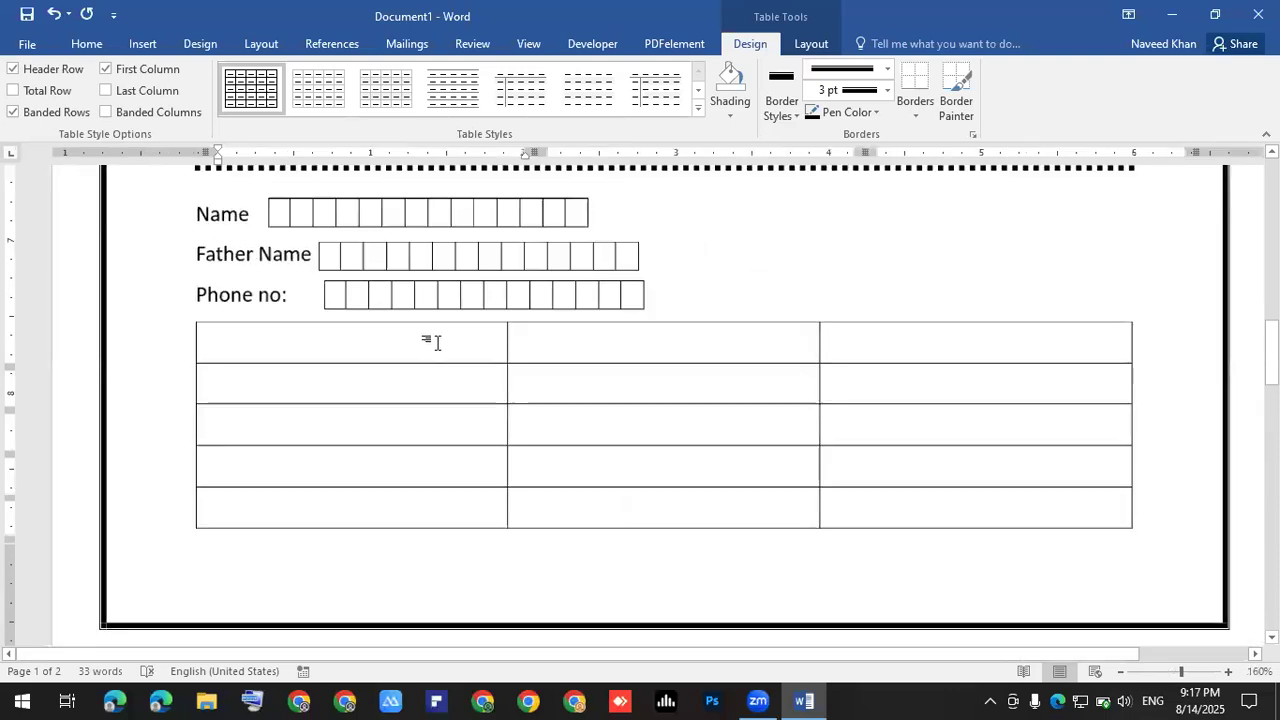
left_click_drag(437, 507, 437, 345)
left_click_drag(634, 366, 637, 488)
left_click_drag(851, 383, 857, 492)
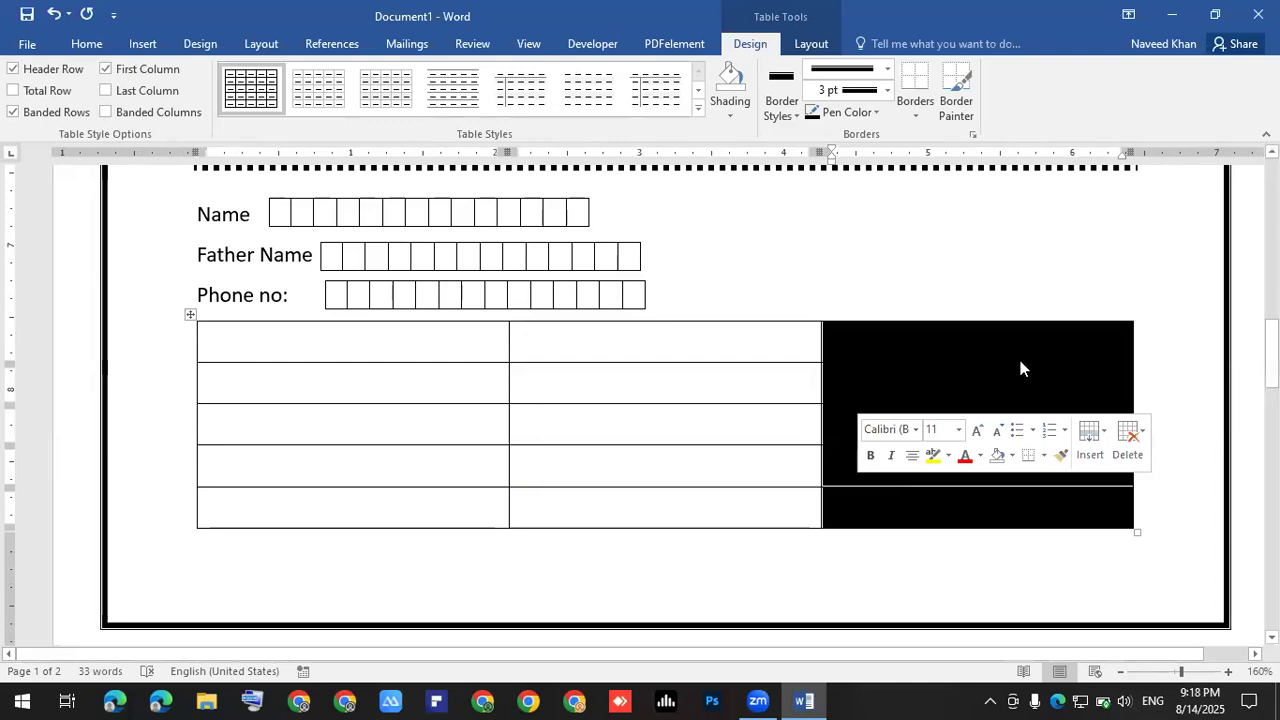
left_click(1178, 363)
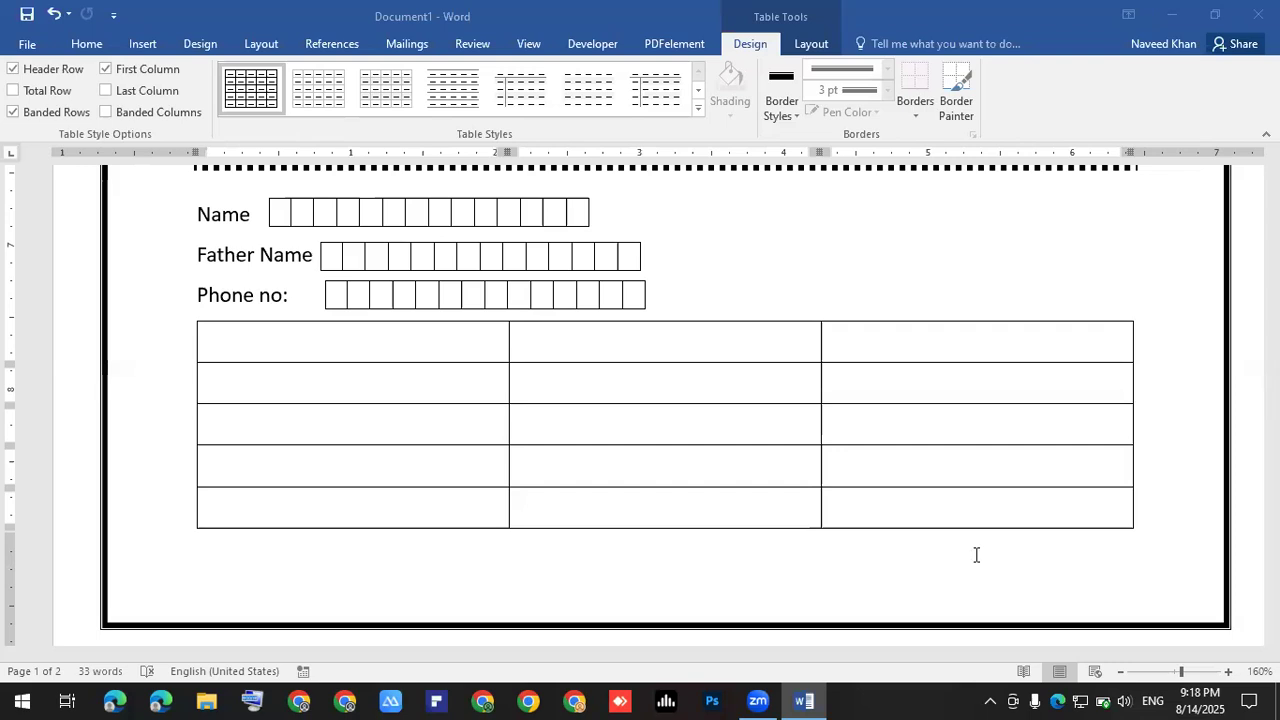
left_click(497, 345)
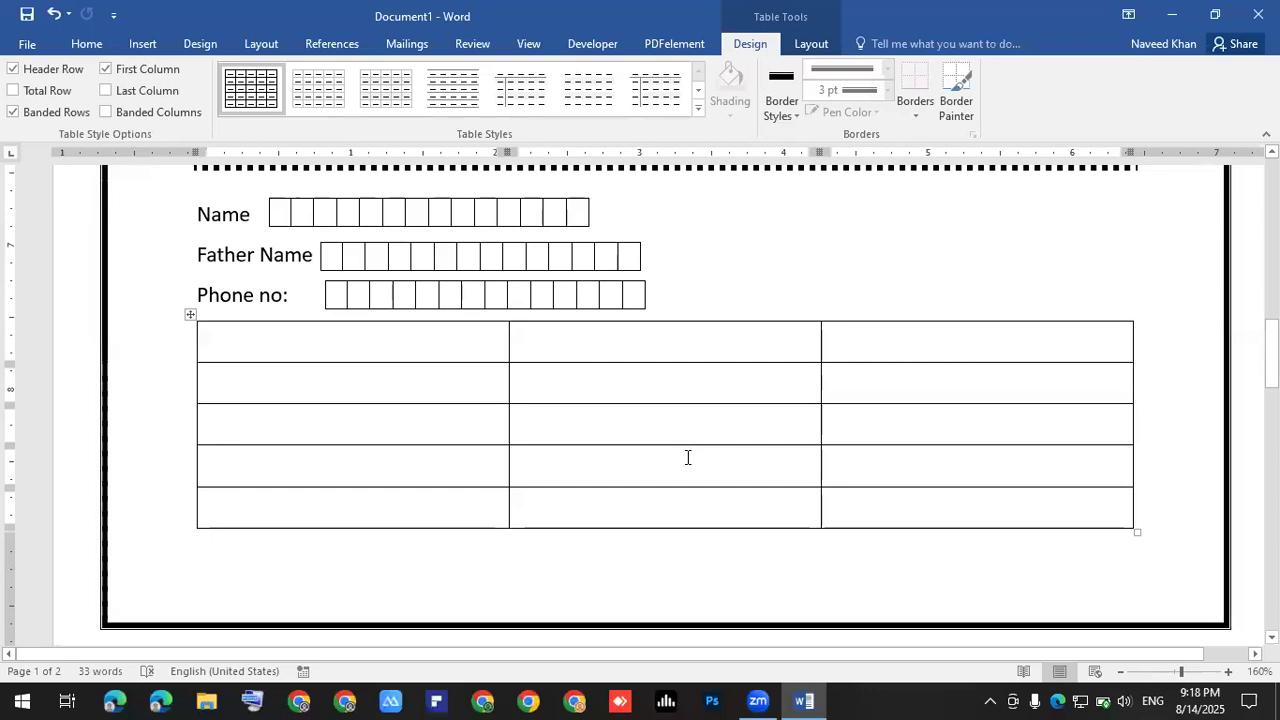
left_click(365, 343)
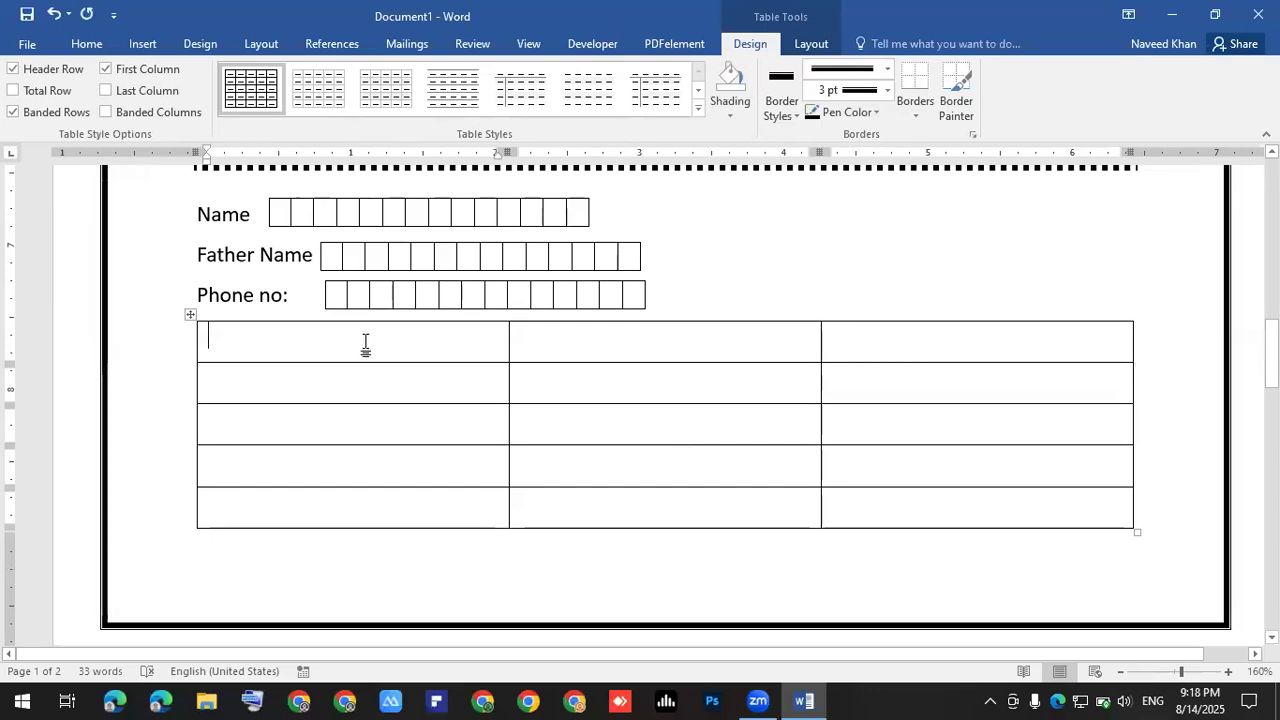
- Type the header labels Name, Lecture and Remarks into the three first-row cells
type("name")
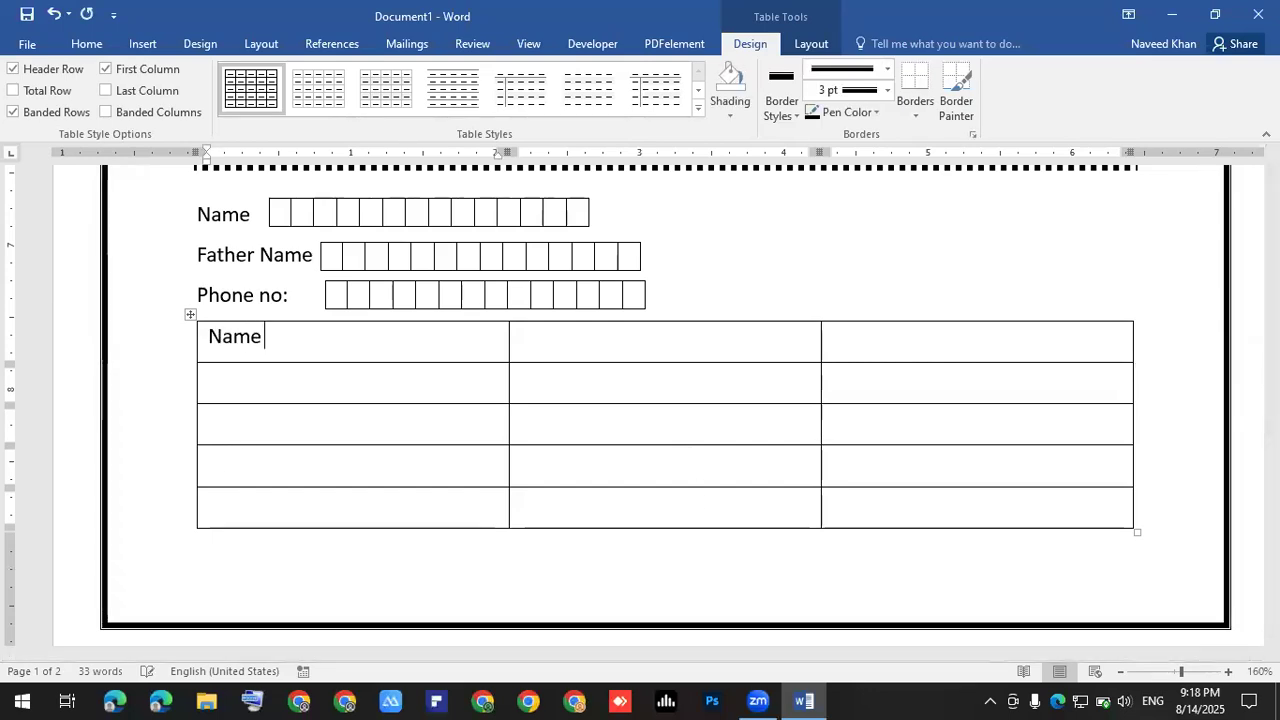
left_click(605, 336)
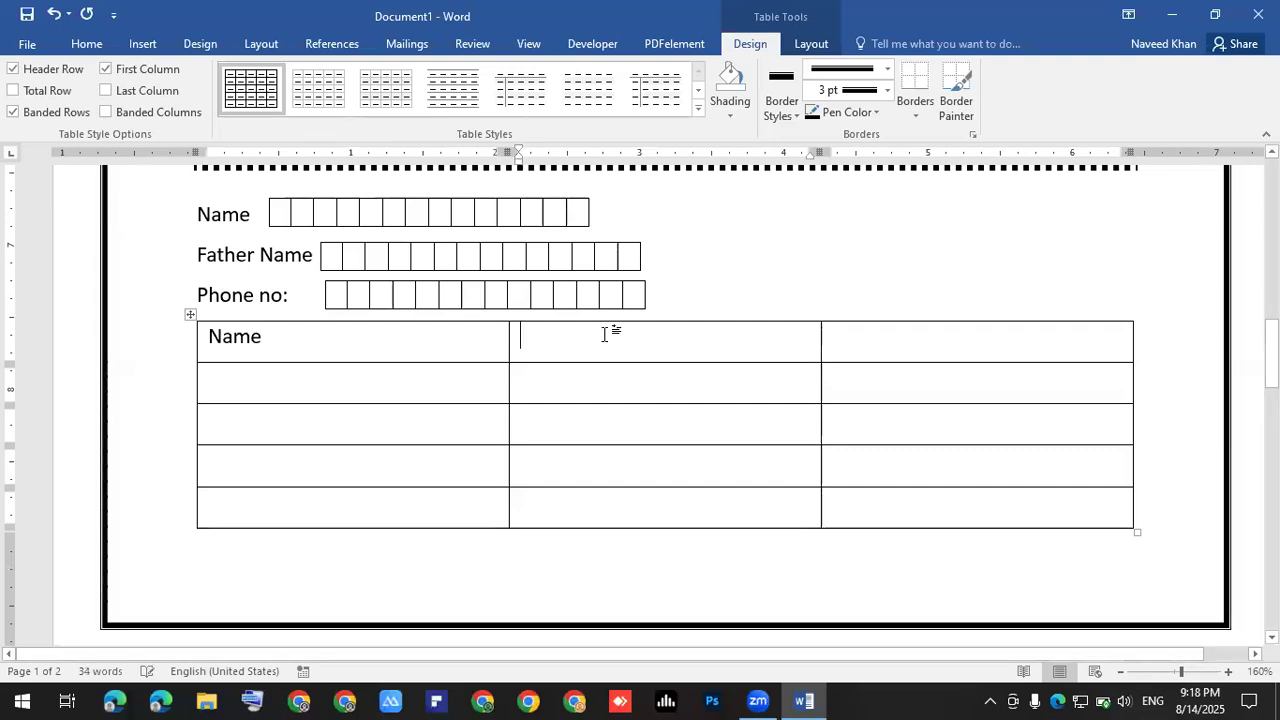
type("L")
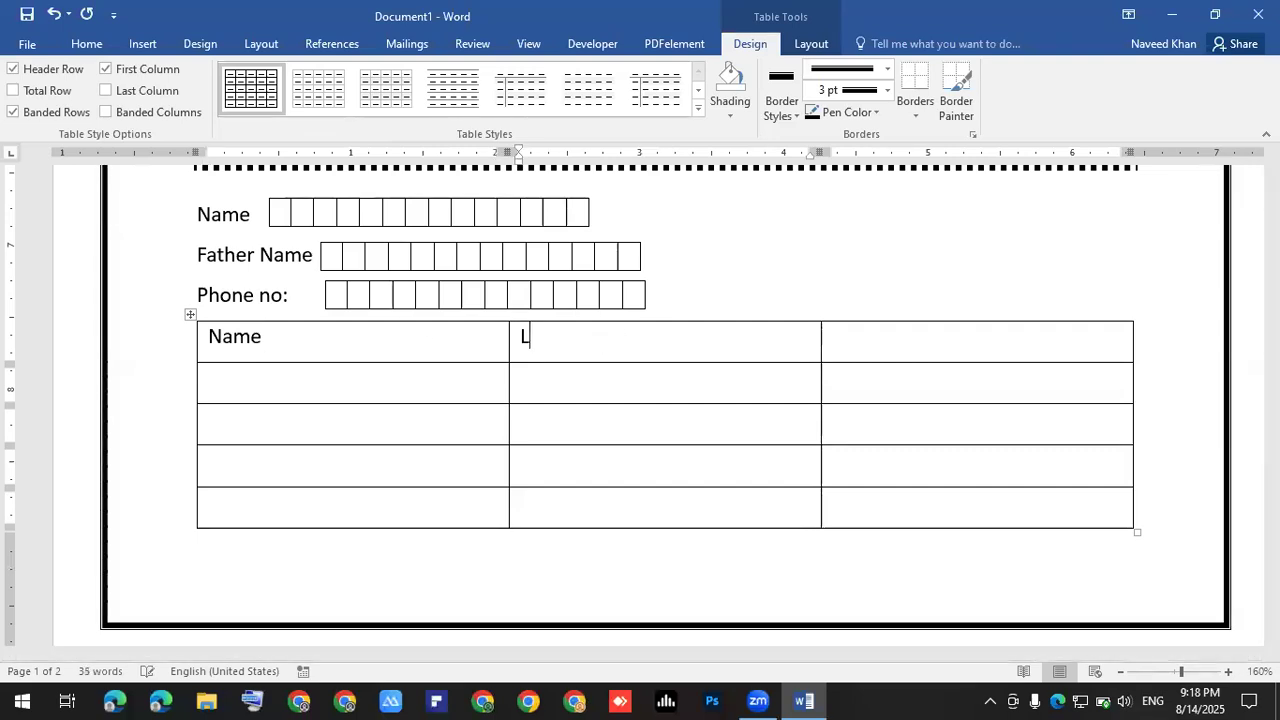
type("ecture")
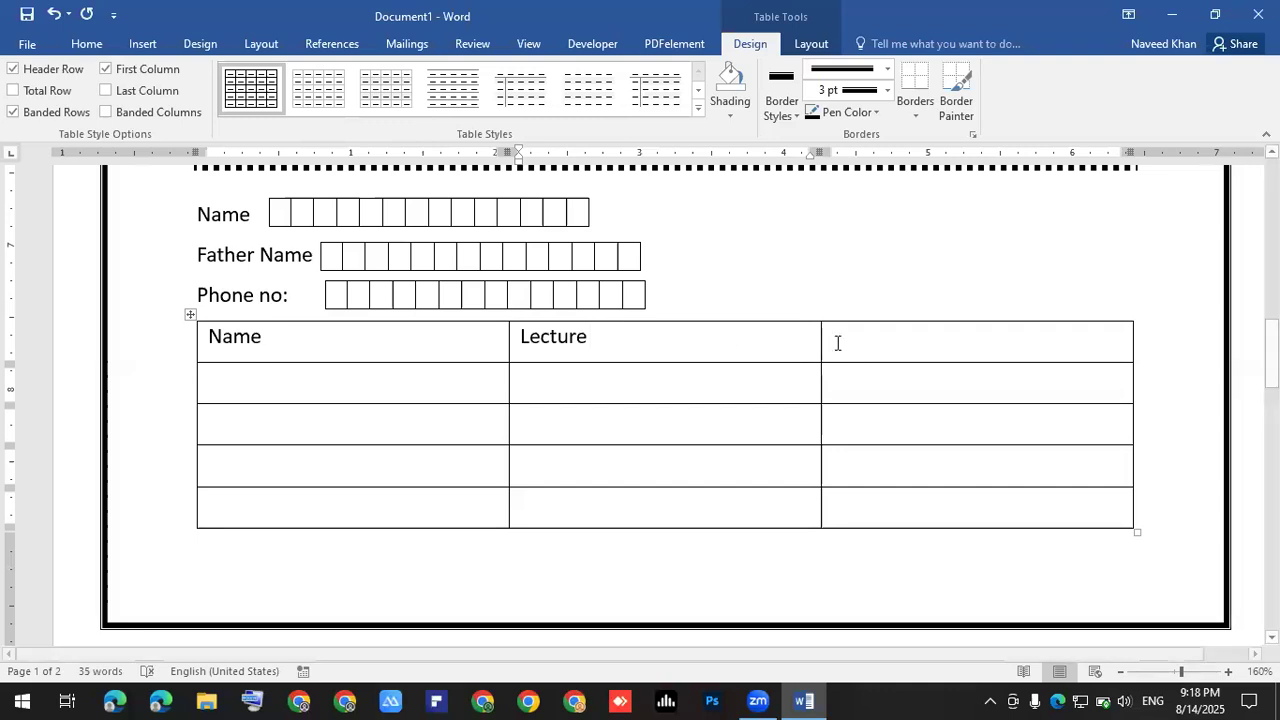
left_click(836, 352)
type("Remarks")
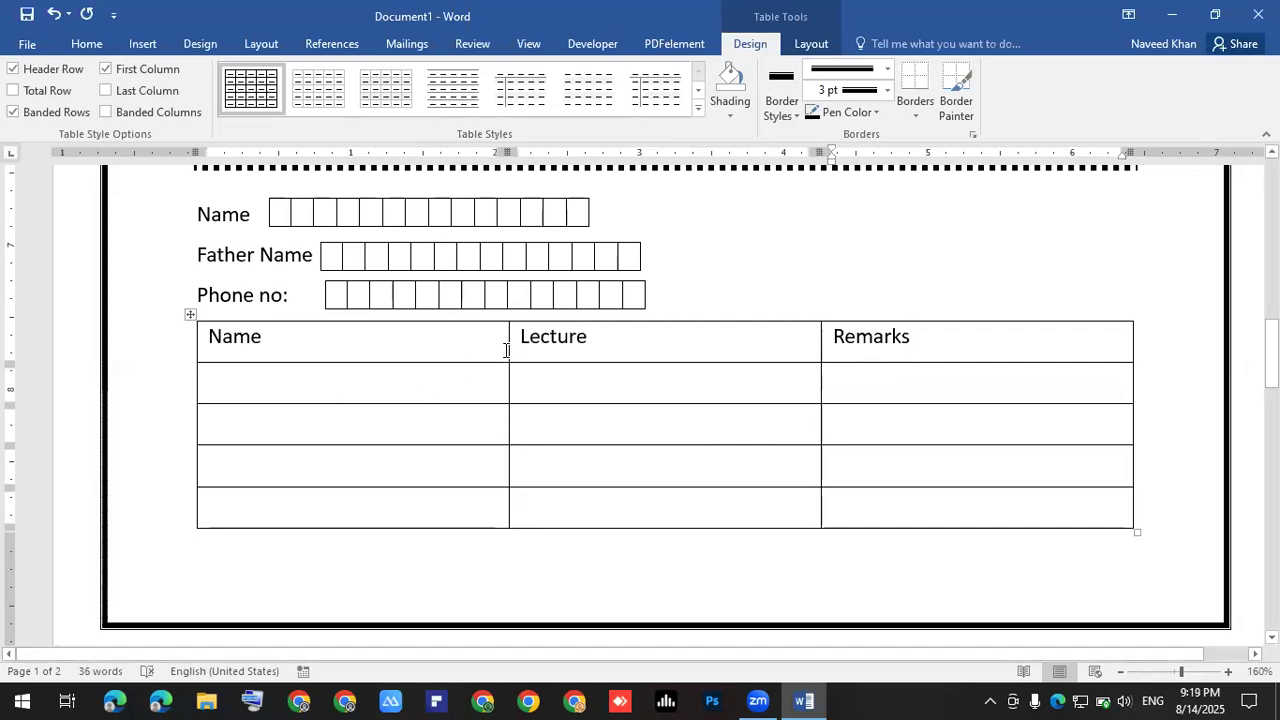
- Drag the Name, Lecture and Remarks column borders left to narrow the table
left_click_drag(506, 350, 346, 352)
left_click_drag(818, 343, 500, 346)
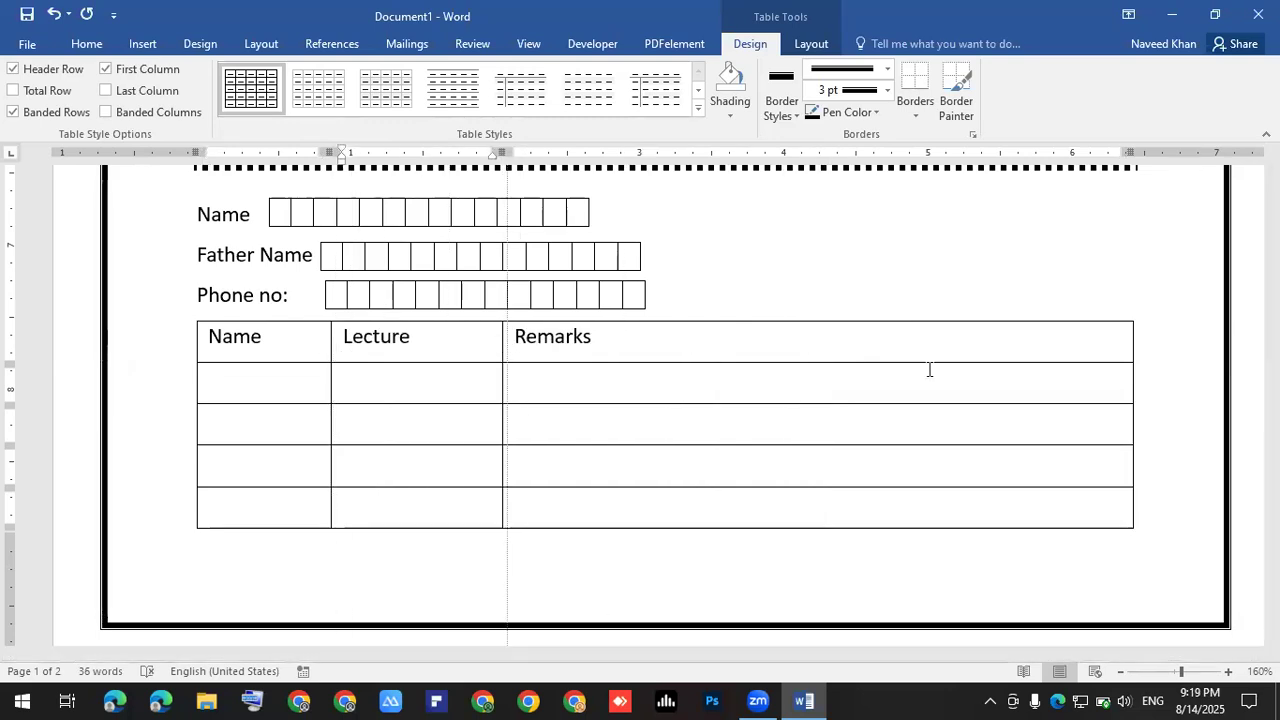
left_click_drag(1133, 370, 647, 366)
- Type the first two student names into the Name column cells
left_click(278, 386)
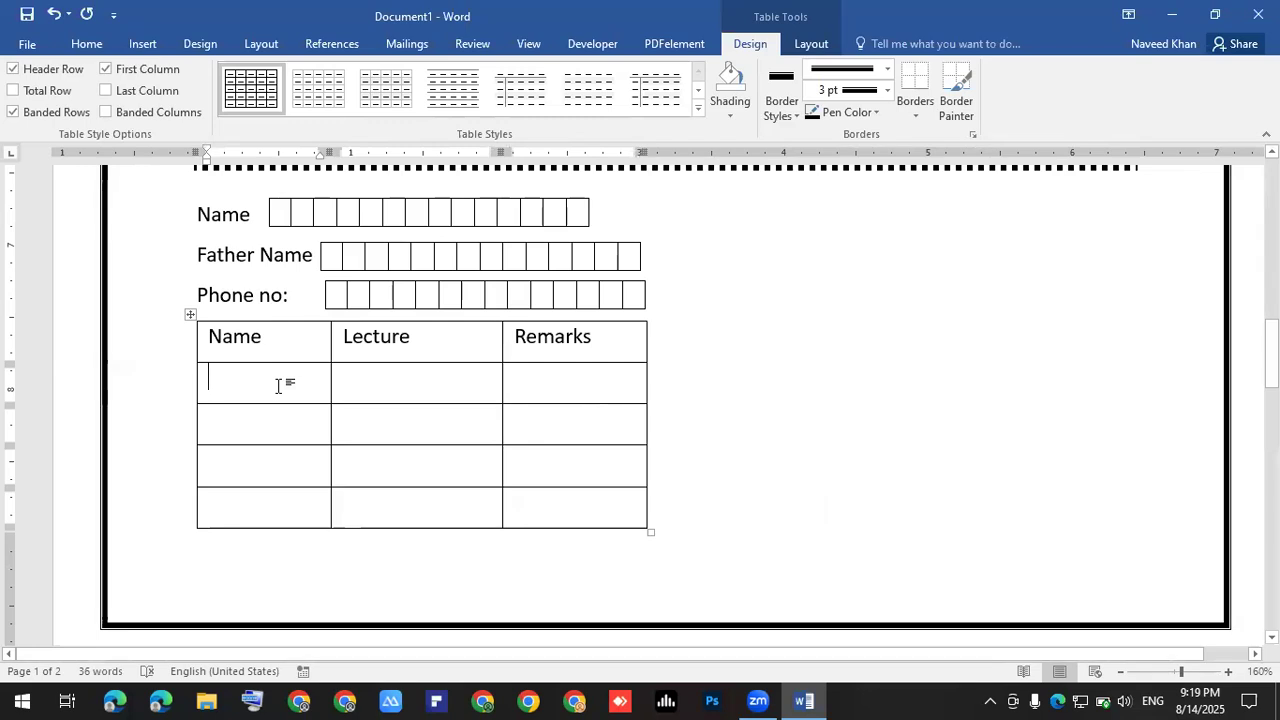
type("km")
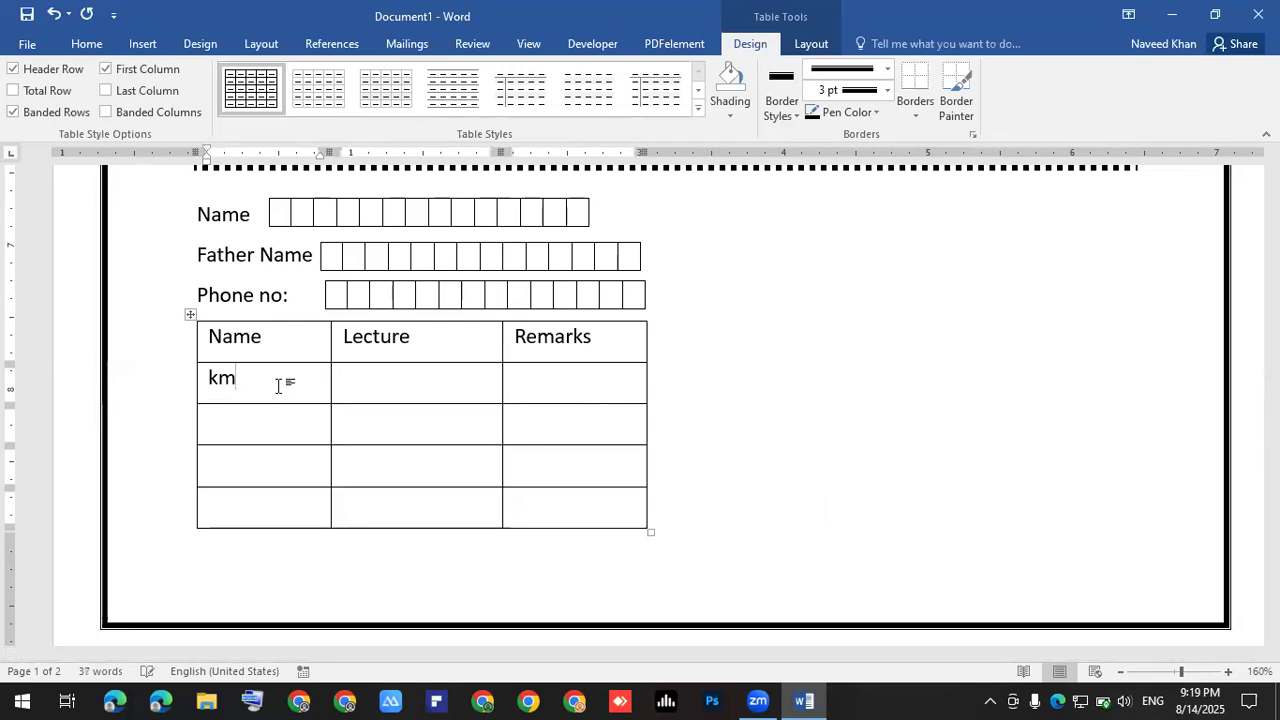
key("BackSpace")
key("BackSpace")
type("kamran")
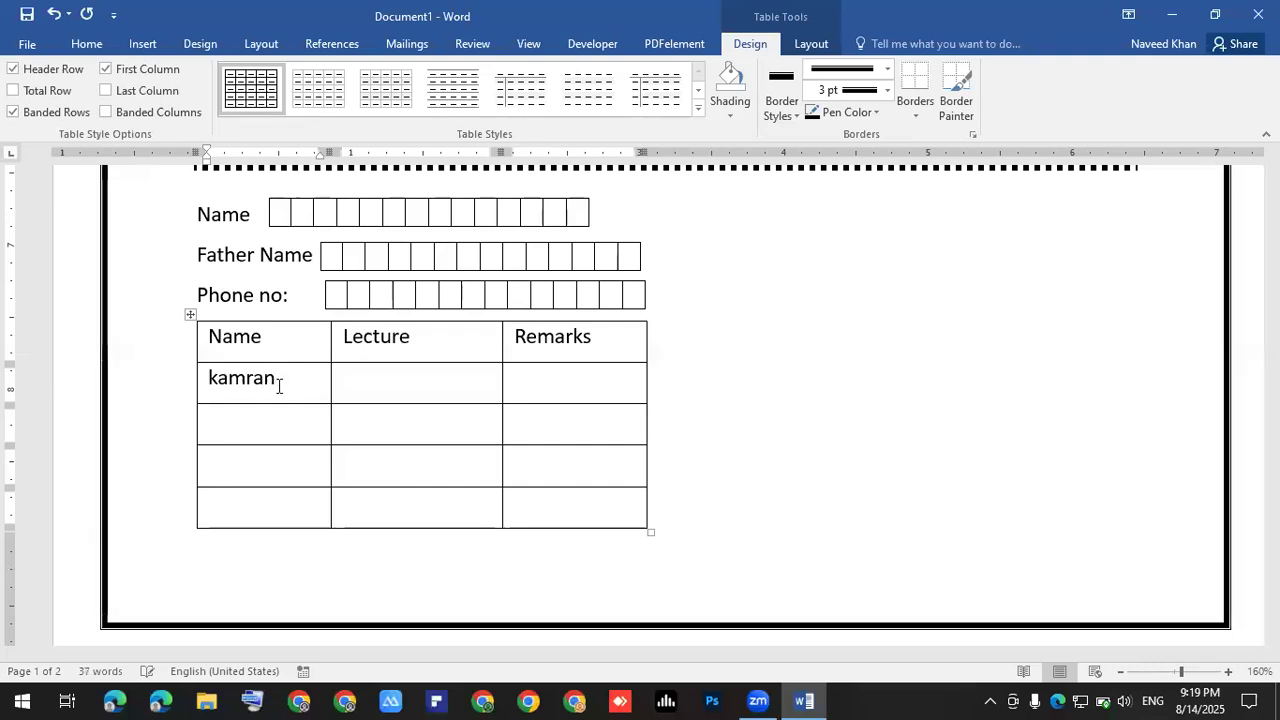
key("Down")
type("shaio")
key("BackSpace")
key("BackSpace")
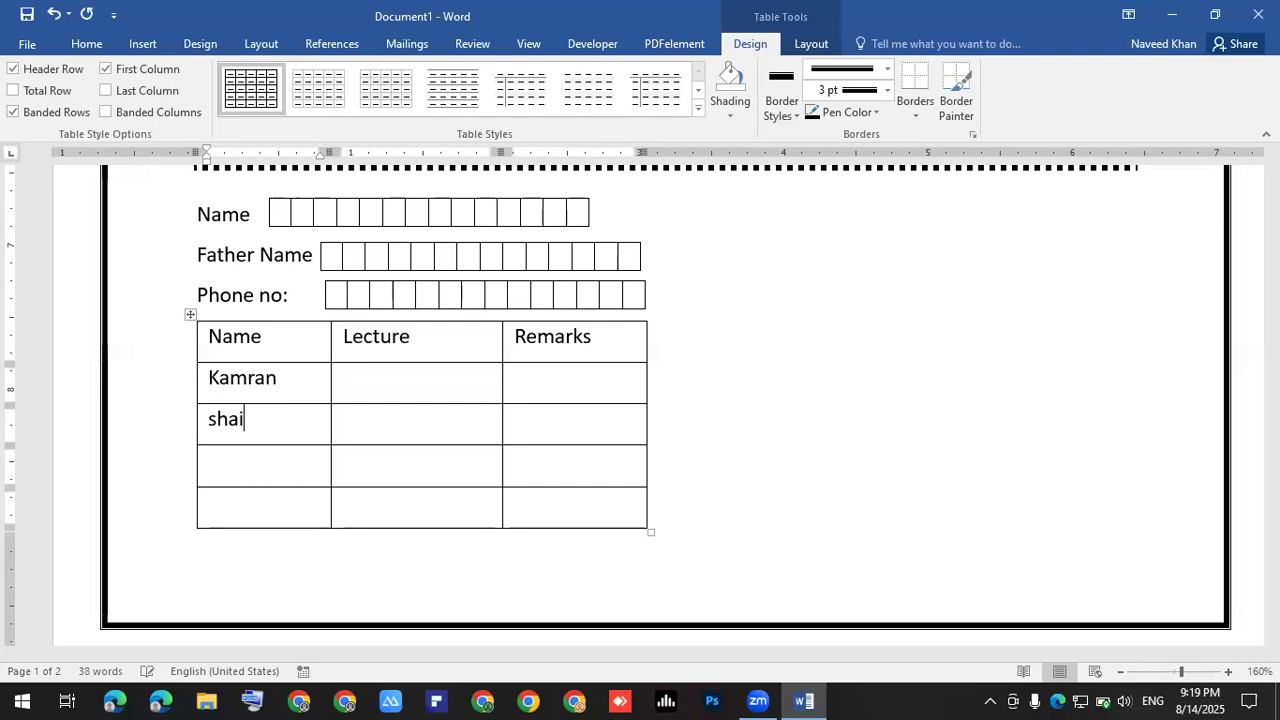
type("hiud")
key("BackSpace")
key("BackSpace")
type("d")
- Type the remaining two student names into the last Name cells
key("Down")
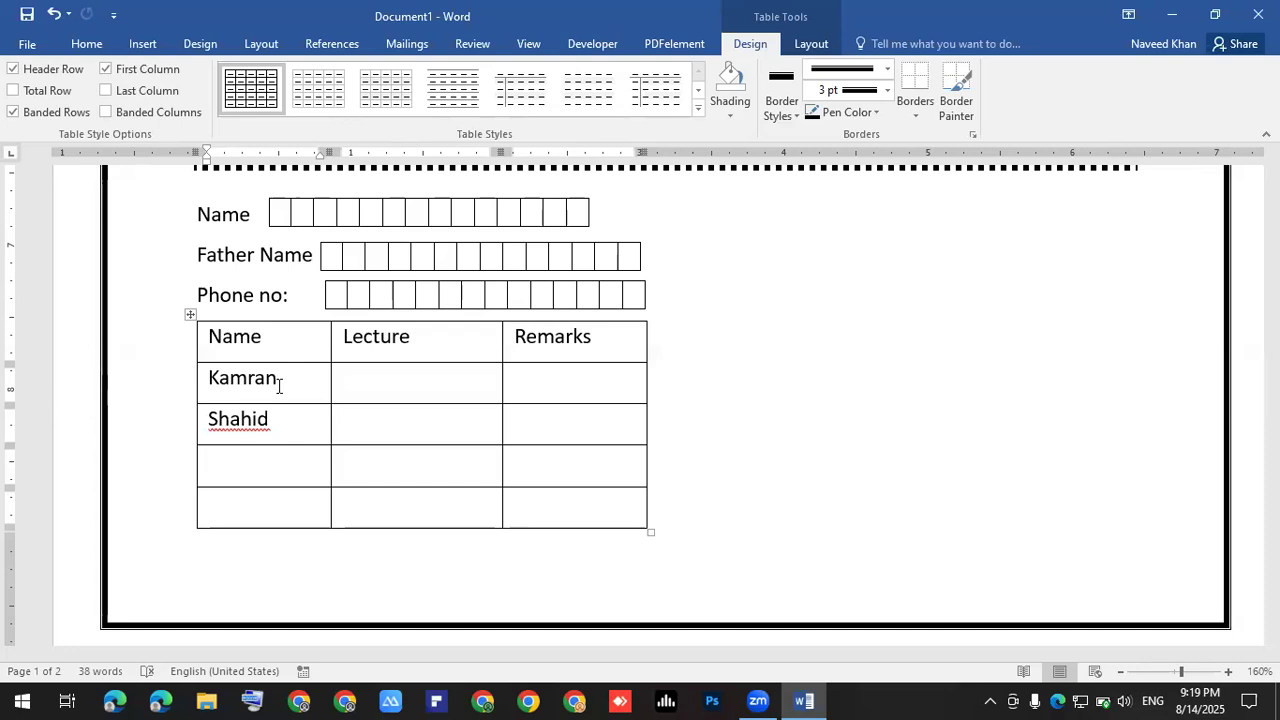
type("jsms")
key("BackSpace")
key("BackSpace")
key("BackSpace")
type("amal")
key("Down")
type("jan")
key("BackSpace")
key("BackSpace")
type("amee")
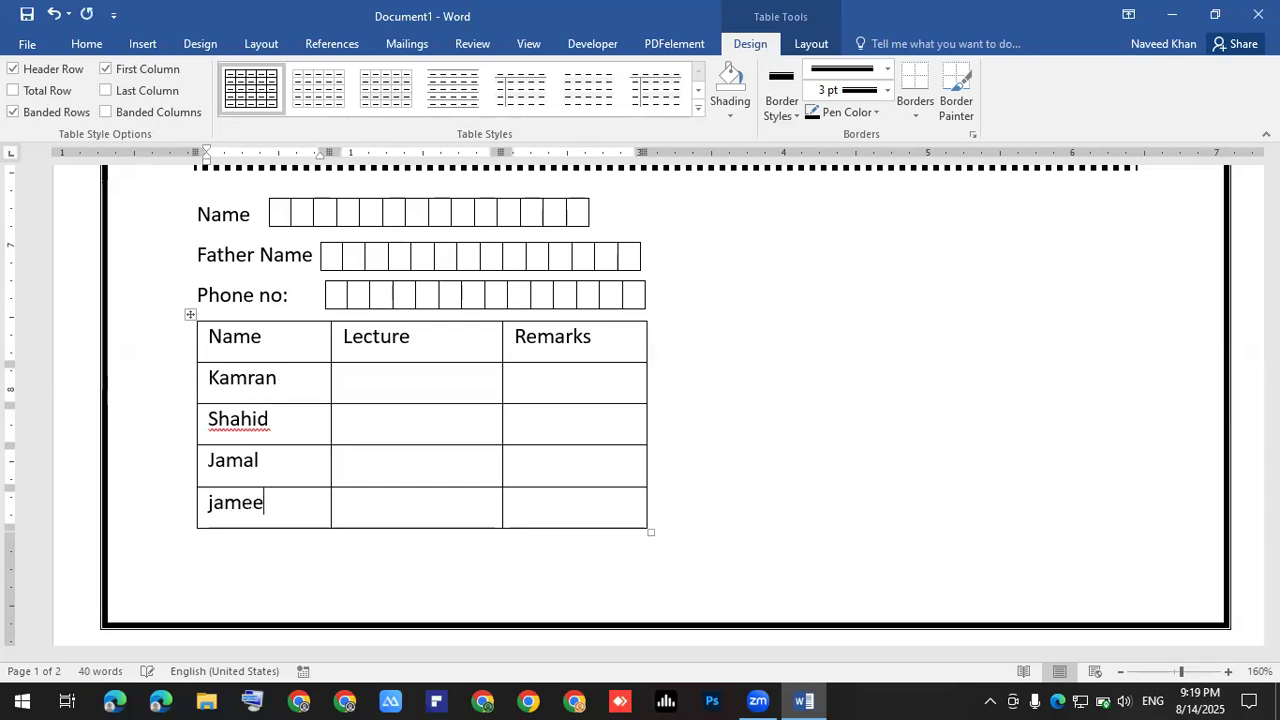
type("l")
left_click(459, 380)
- Fill the Lecture column with 1, 2, 6 and 8
type("1")
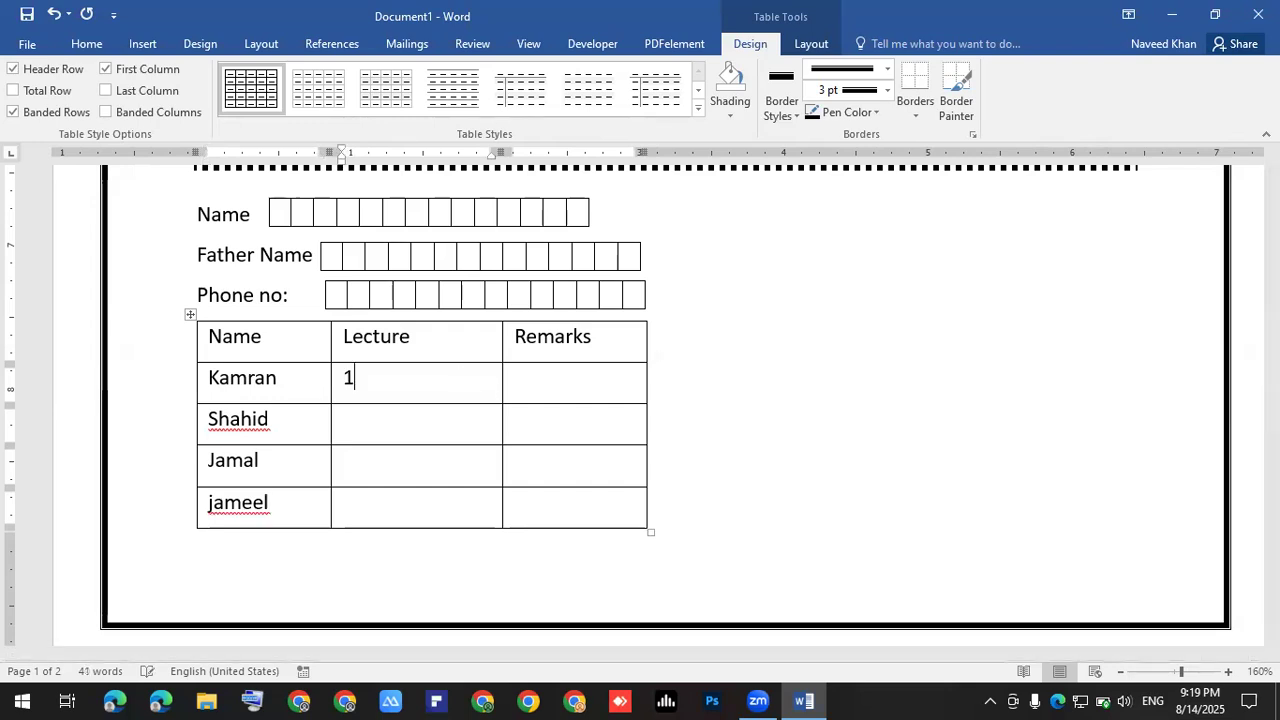
key("Down")
type("2")
type("6")
key("Down")
type("8")
key("Down")
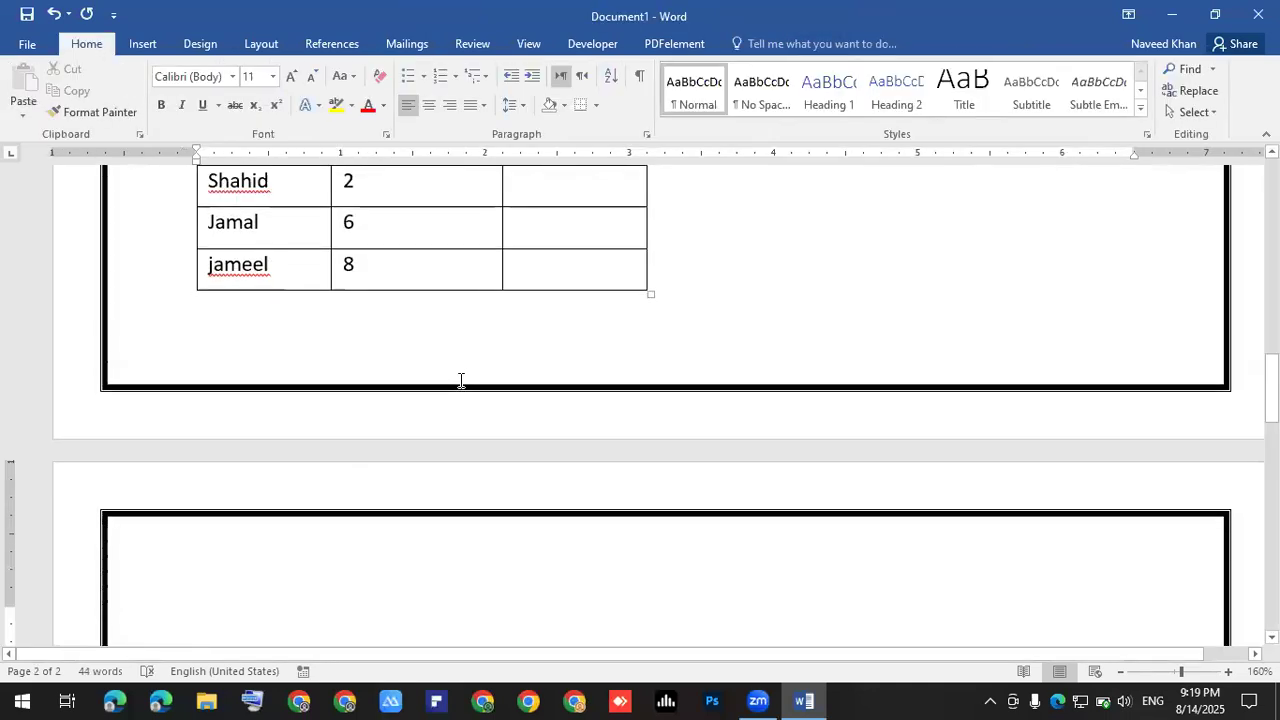
scroll(461, 380, "up", 3)
scroll(466, 383, "down", 1)
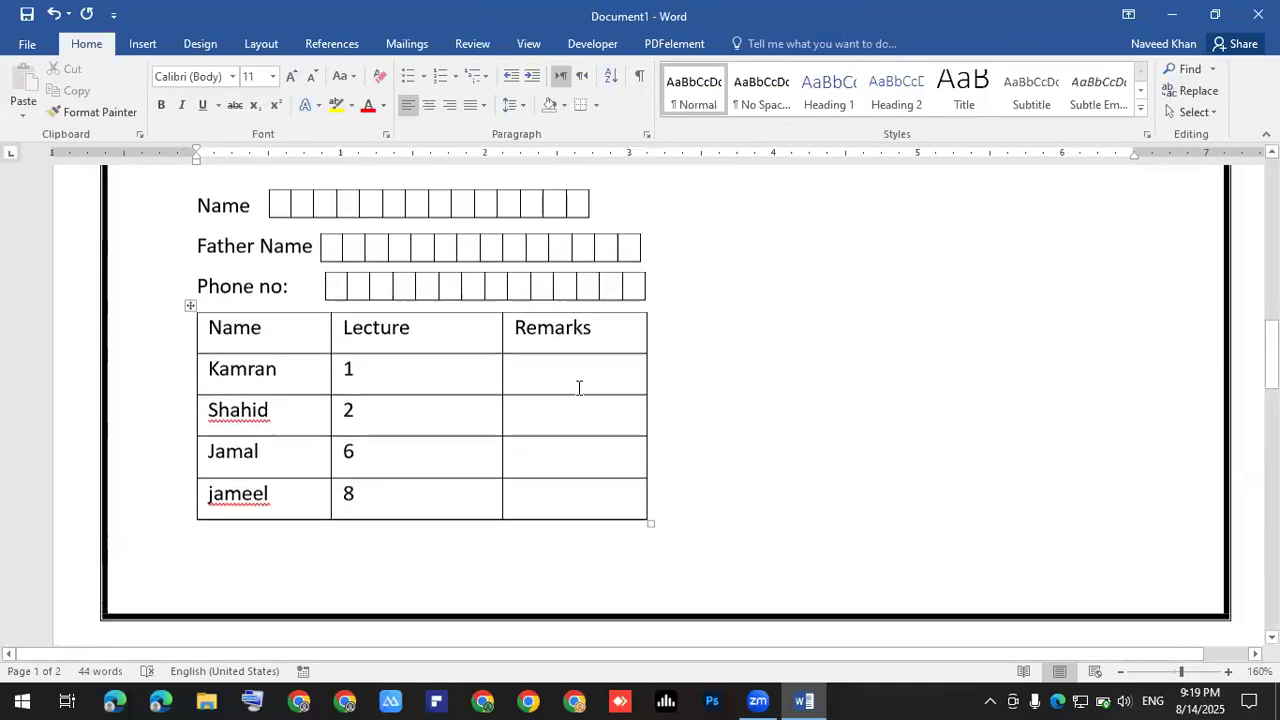
- Enter remarks Good, Very Good and Excellent for the first three students
left_click(549, 355)
type("Good")
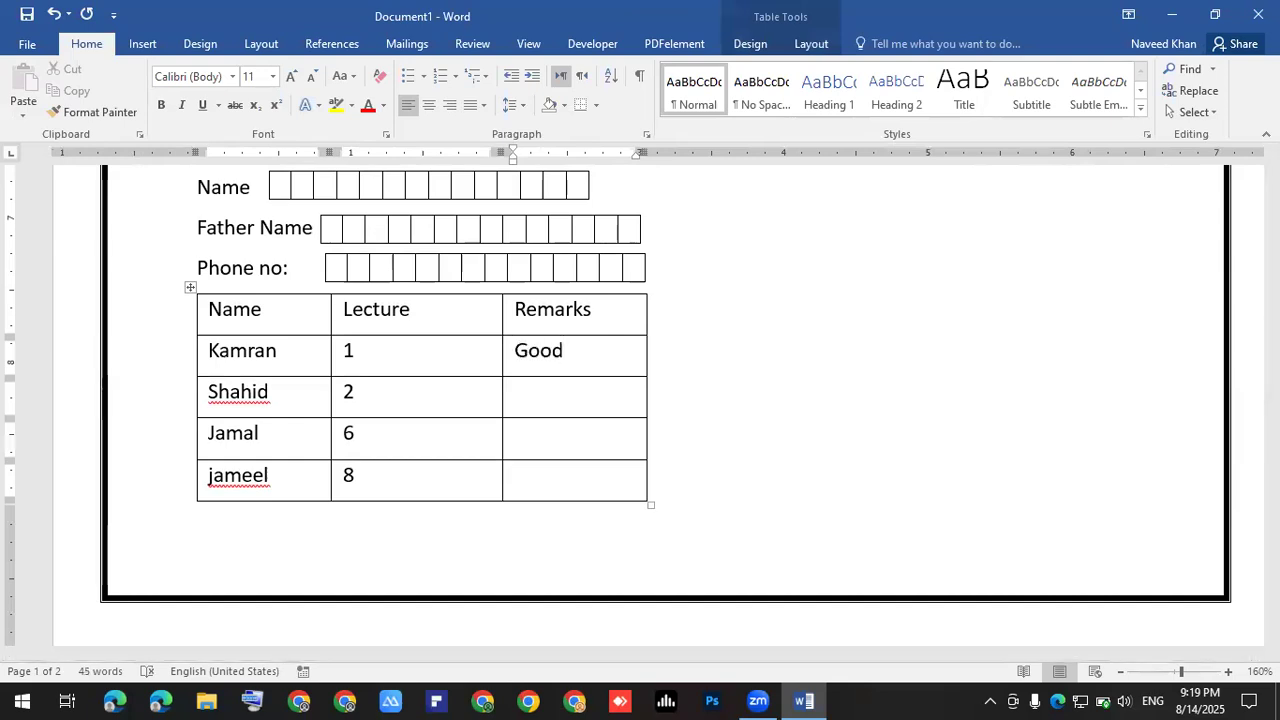
type("Very Good")
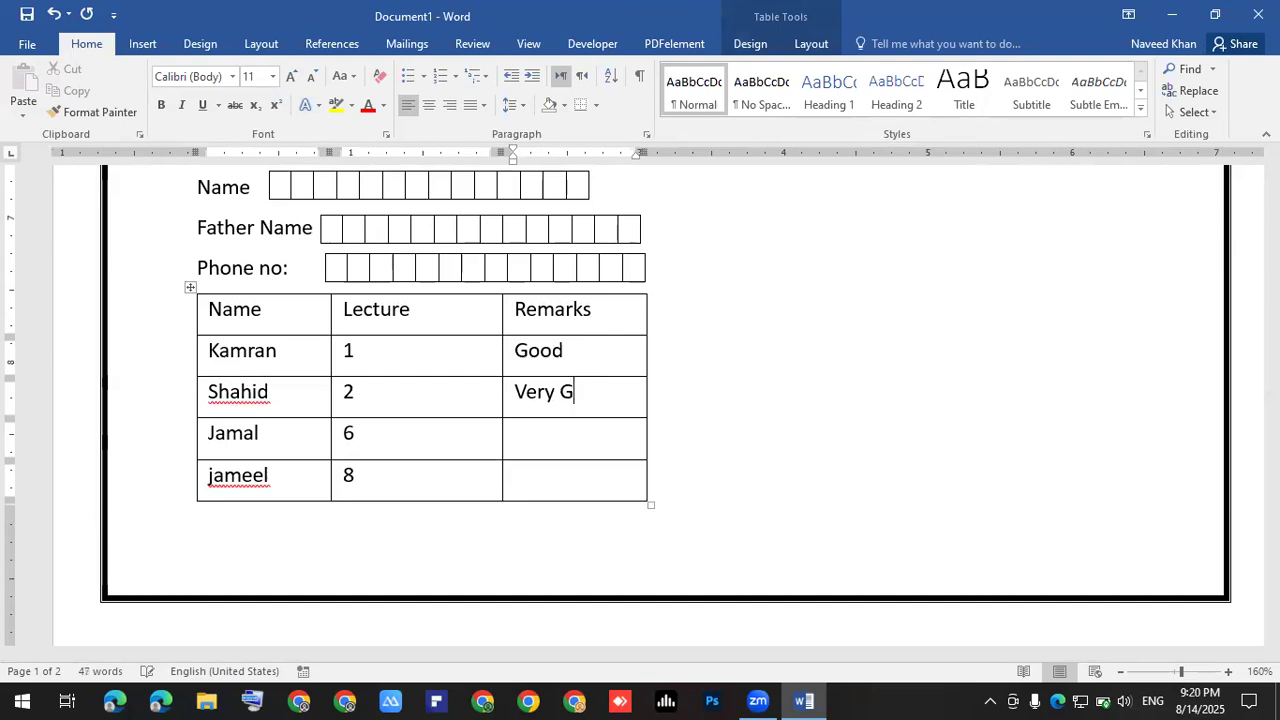
type("Excellent")
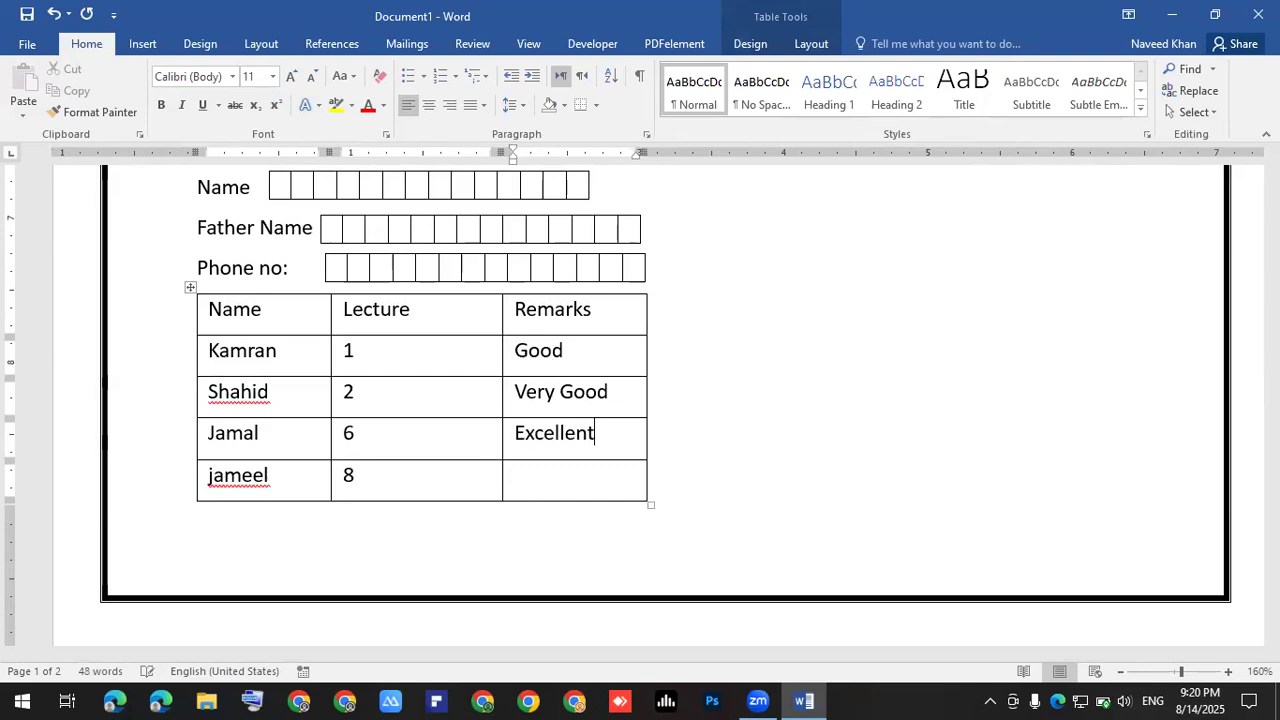
left_click(515, 475)
- Enter 'Good' in the last Remarks cell and shrink the bottom margin to fit one page
type("Good")
left_click(832, 305)
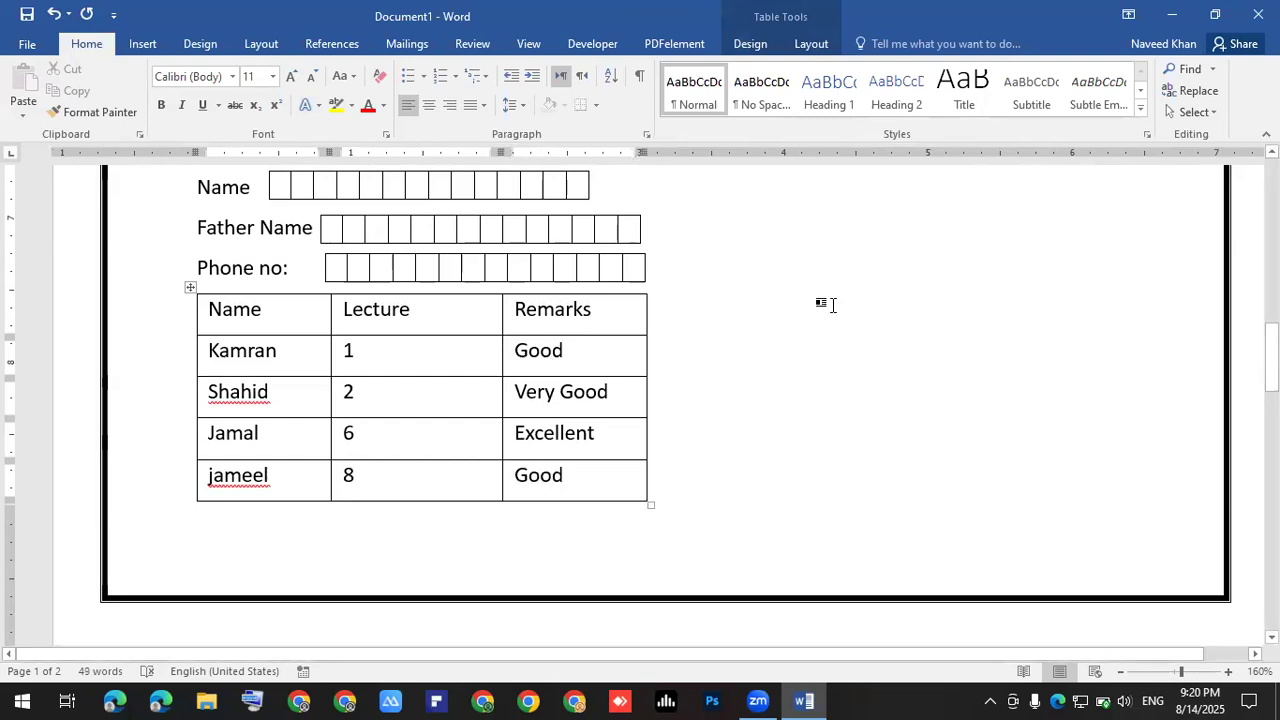
left_click(300, 560)
left_click_drag(9, 507, 25, 605)
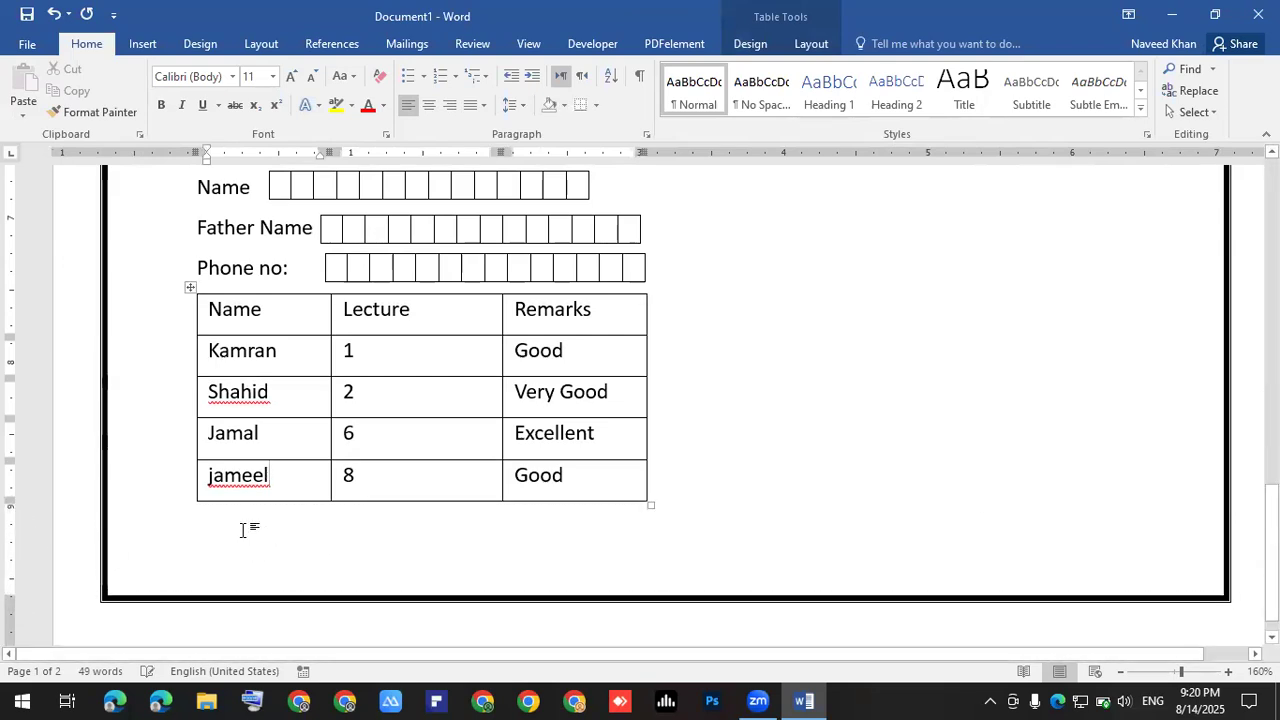
left_click(258, 540)
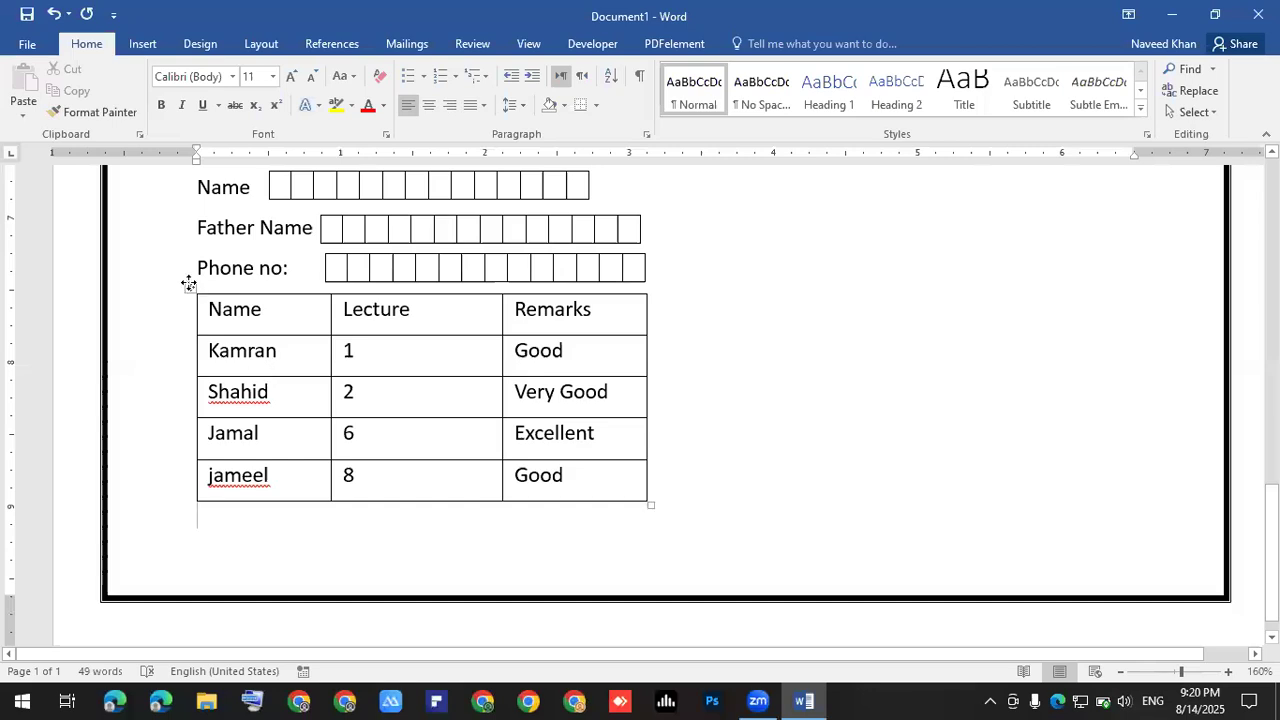
left_click(191, 293)
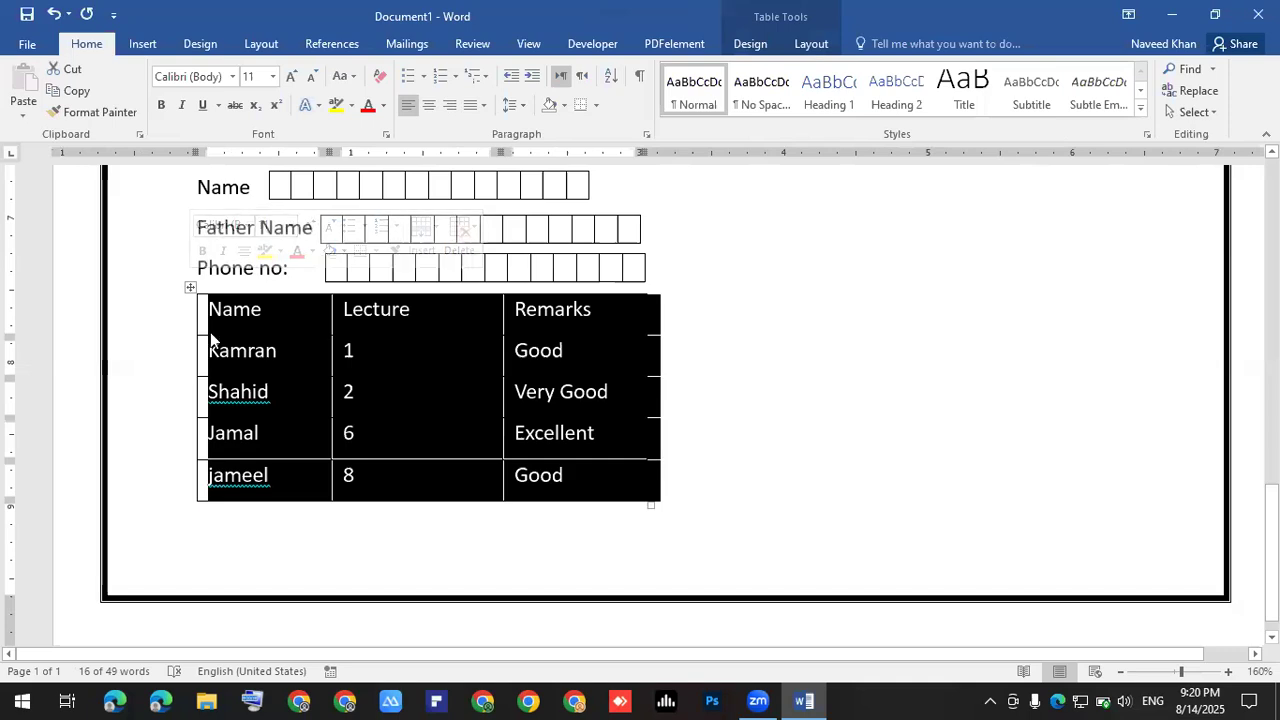
- Apply the blue Grid Table 4 Accent 1 style to the table
left_click(749, 44)
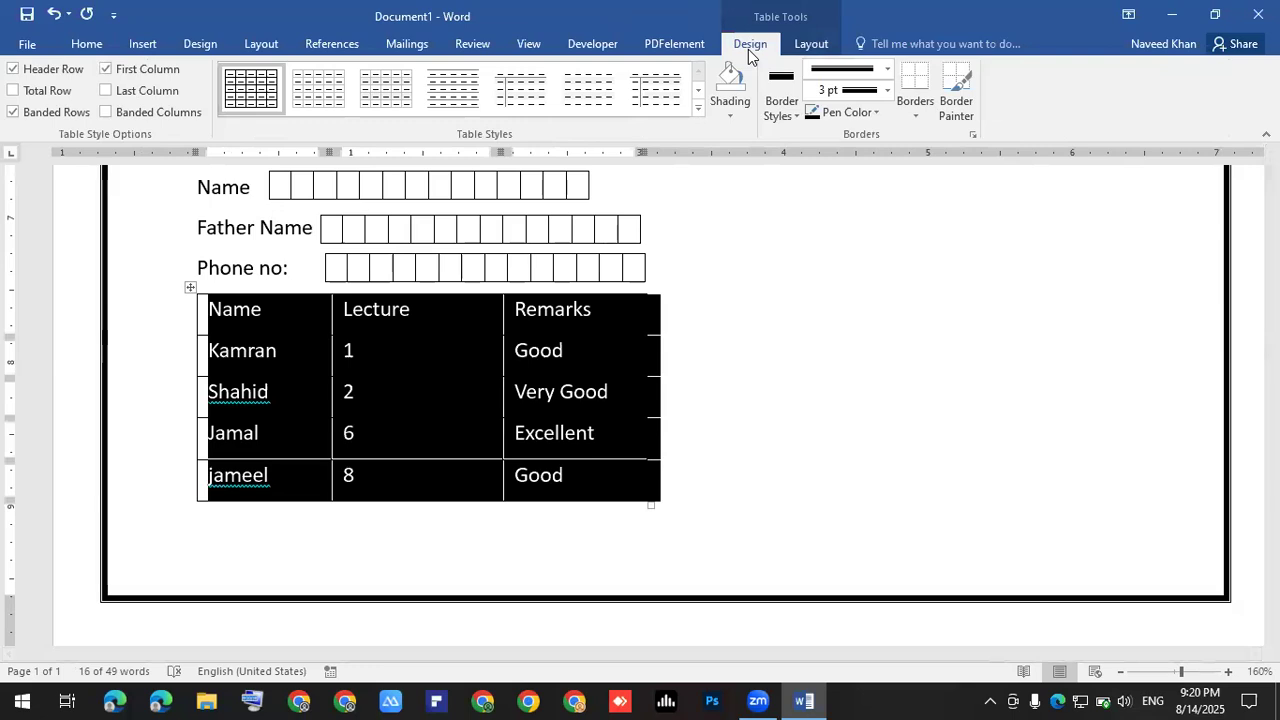
left_click(688, 111)
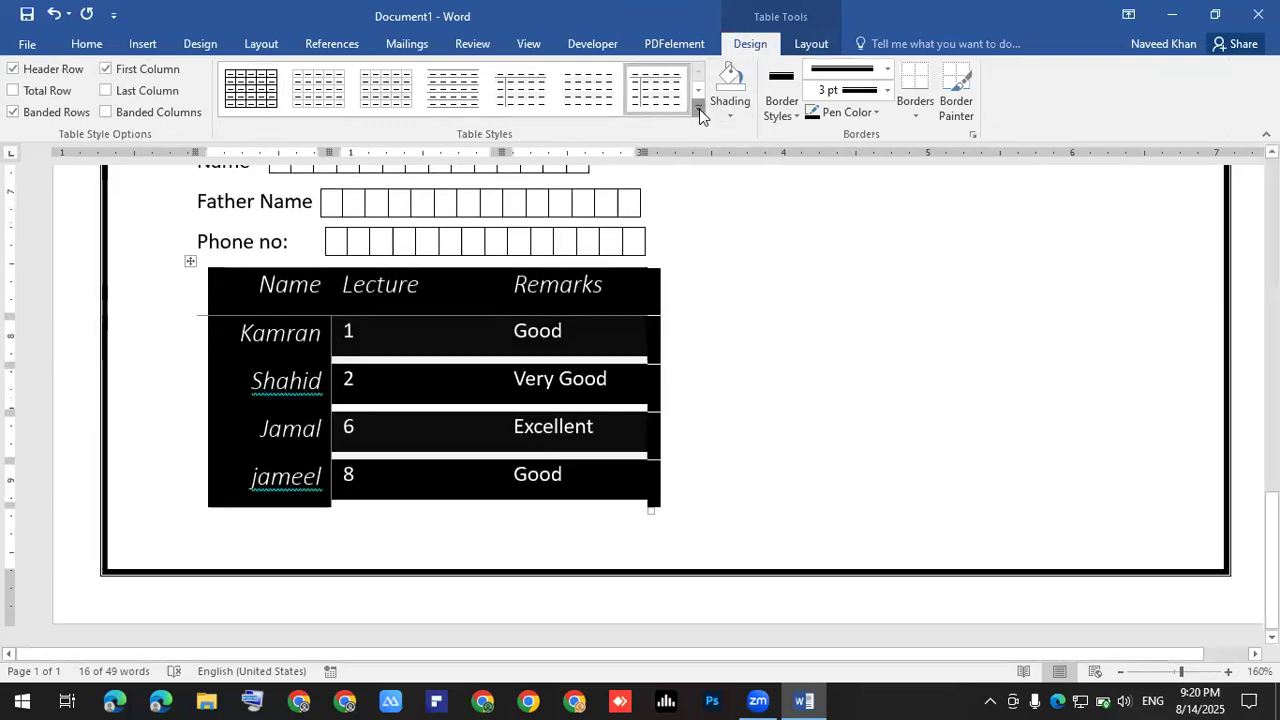
left_click(699, 112)
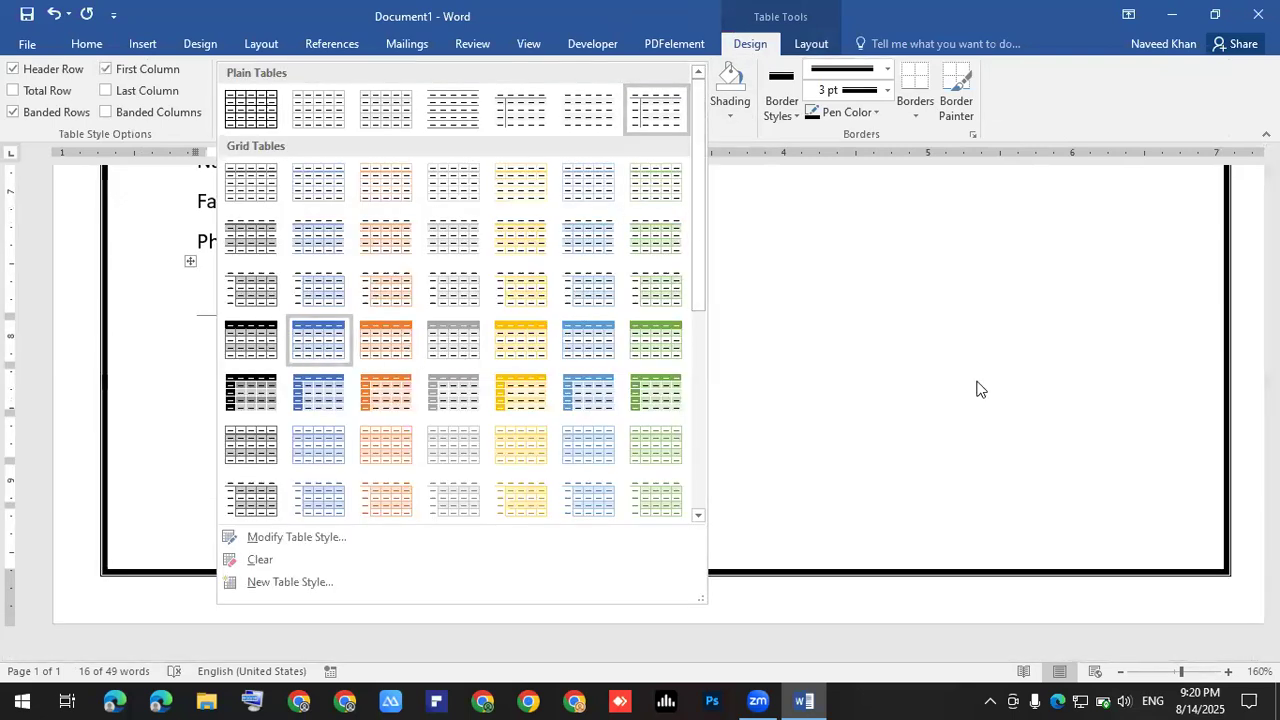
left_click(318, 340)
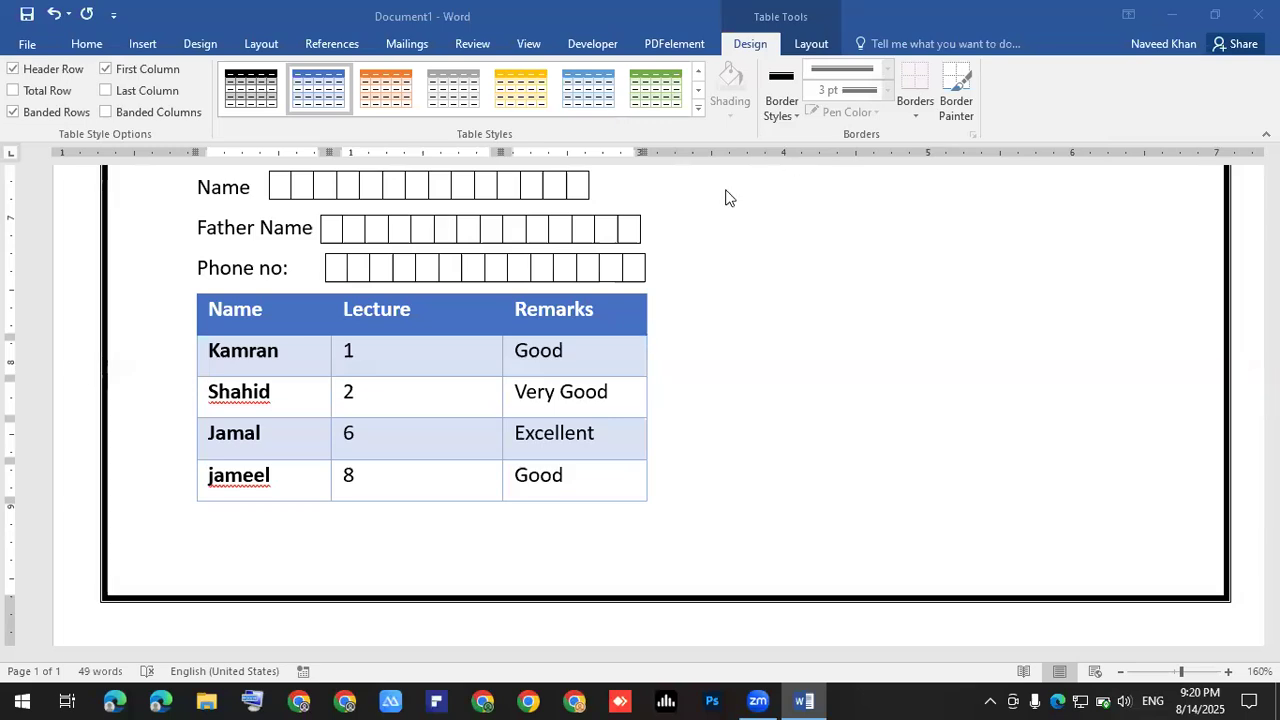
left_click(253, 318)
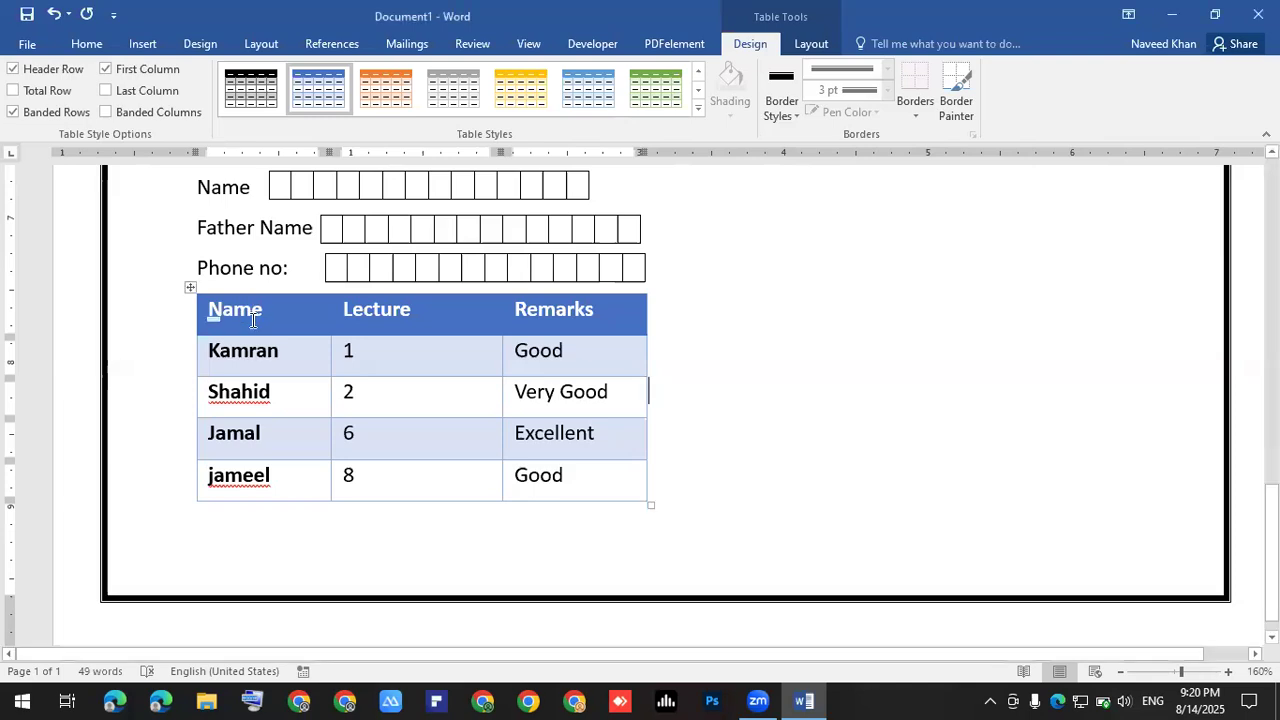
left_click(190, 289)
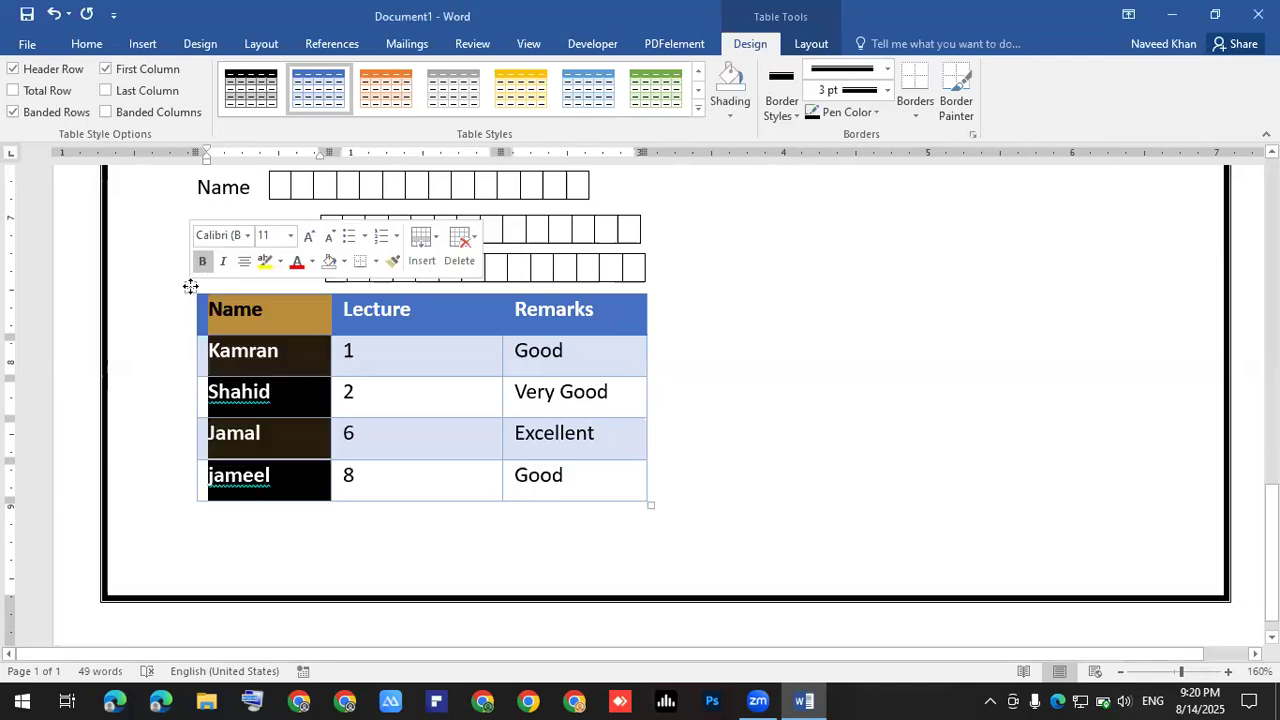
left_click(279, 336)
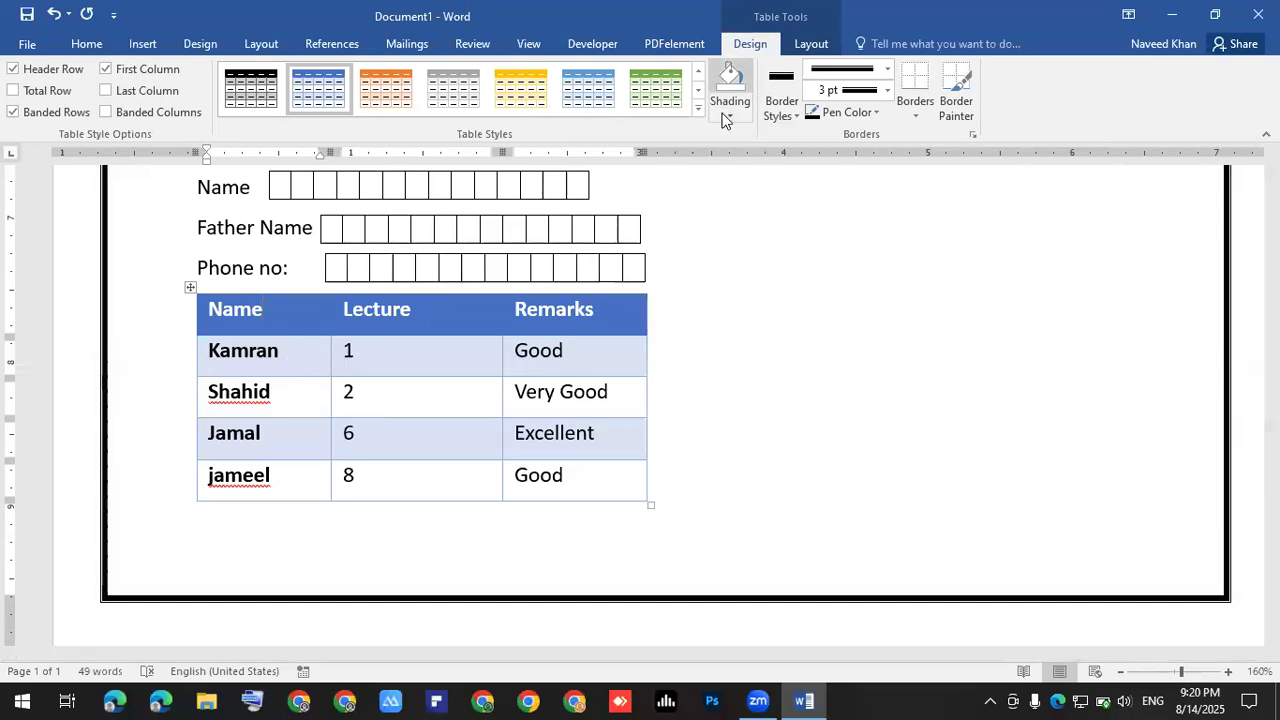
- Apply solid black 3 pt All Borders to the table cells
left_click(789, 114)
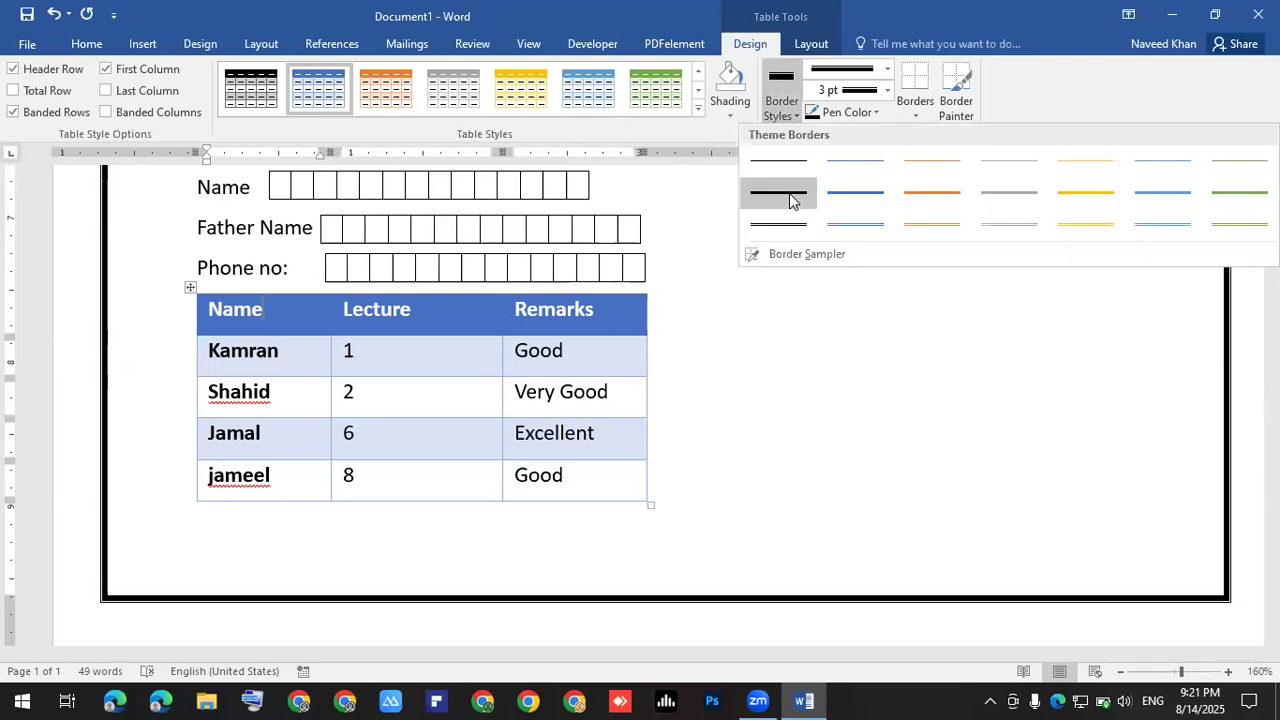
left_click(789, 195)
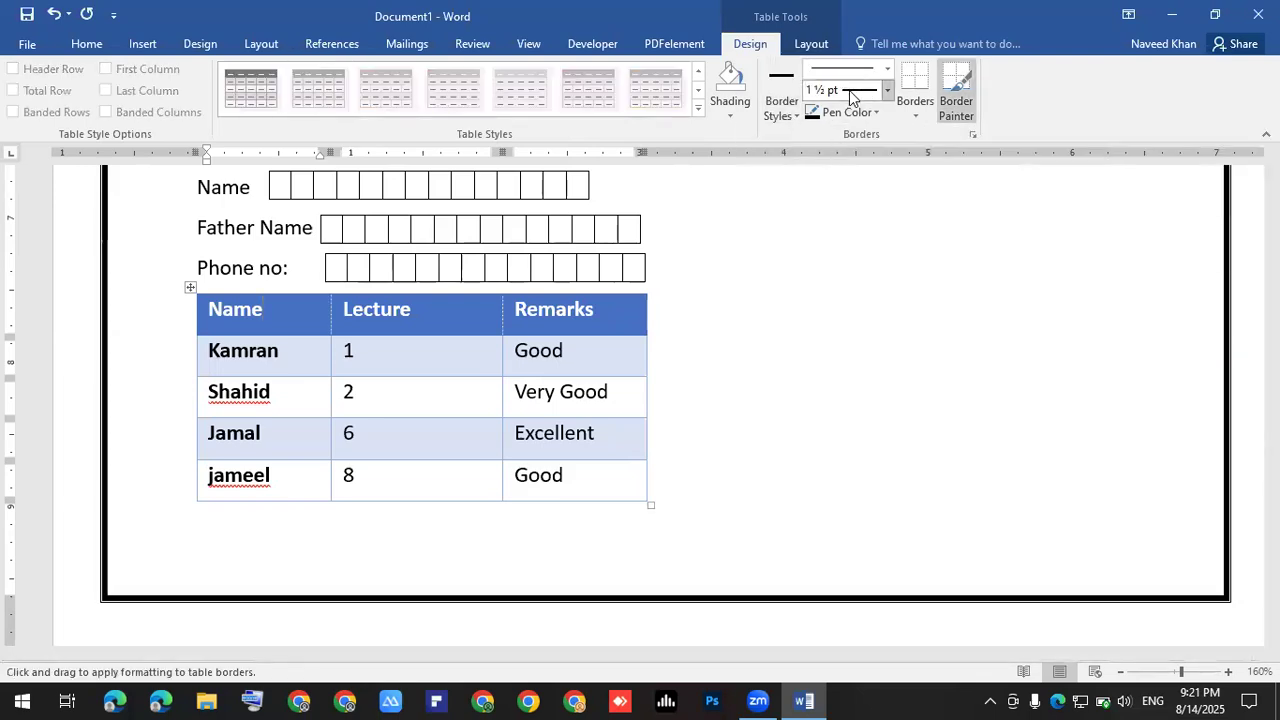
left_click(885, 100)
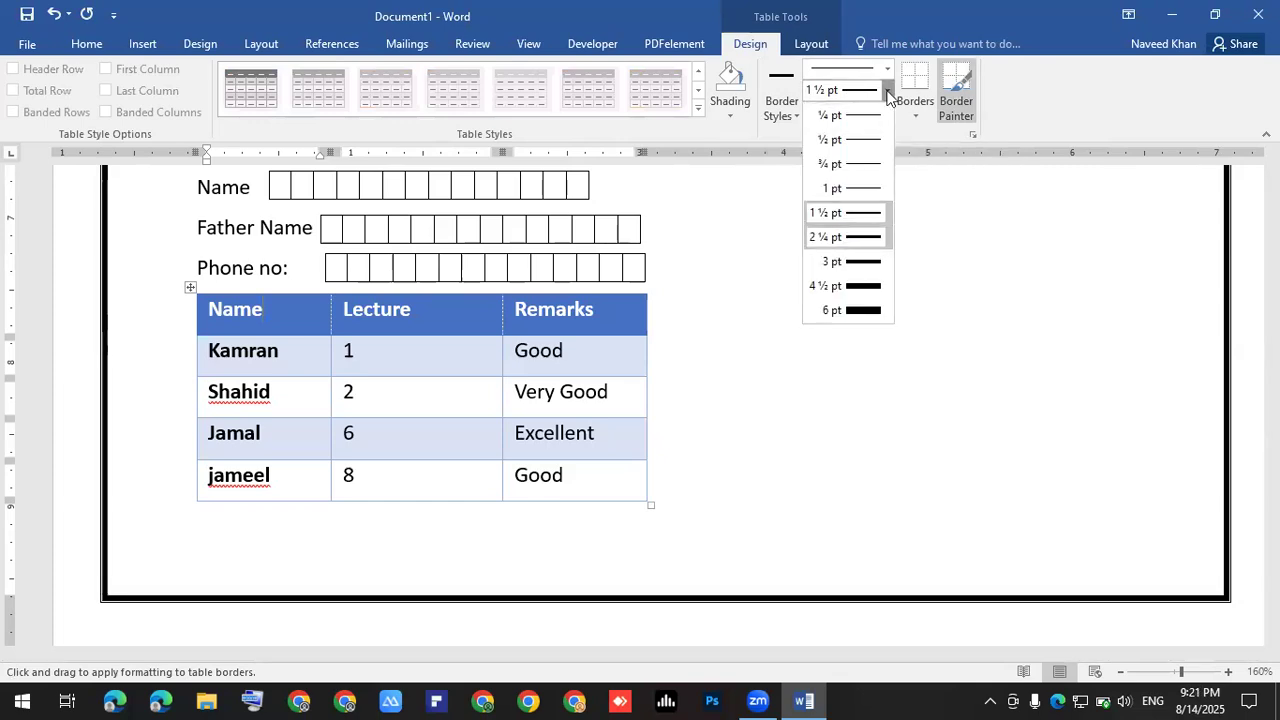
left_click(845, 237)
left_click(886, 90)
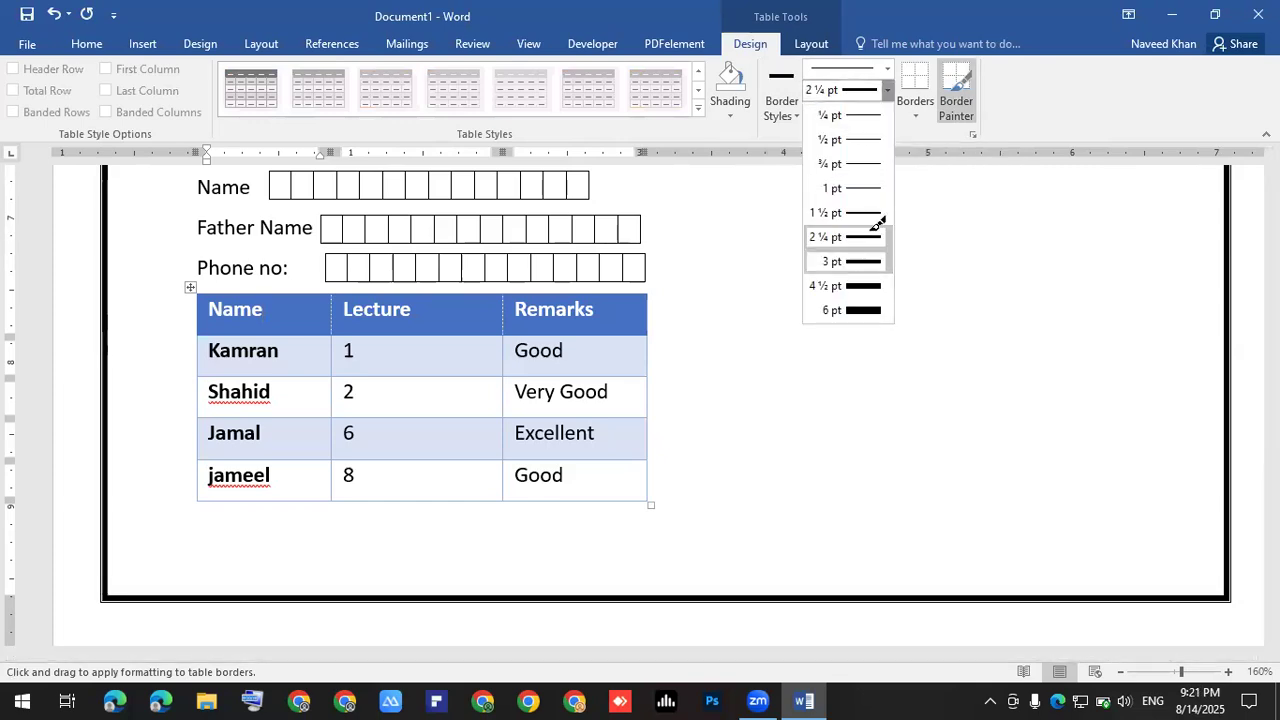
left_click(866, 261)
left_click(913, 108)
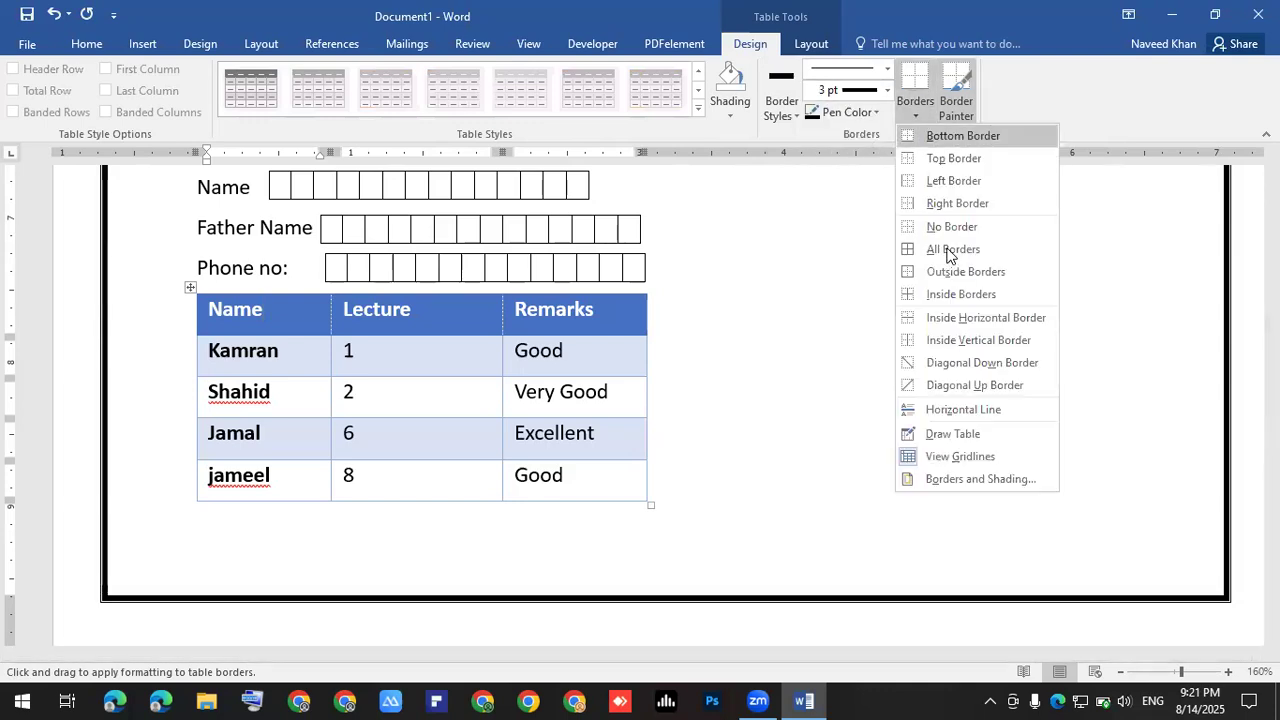
left_click(950, 252)
left_click(420, 405)
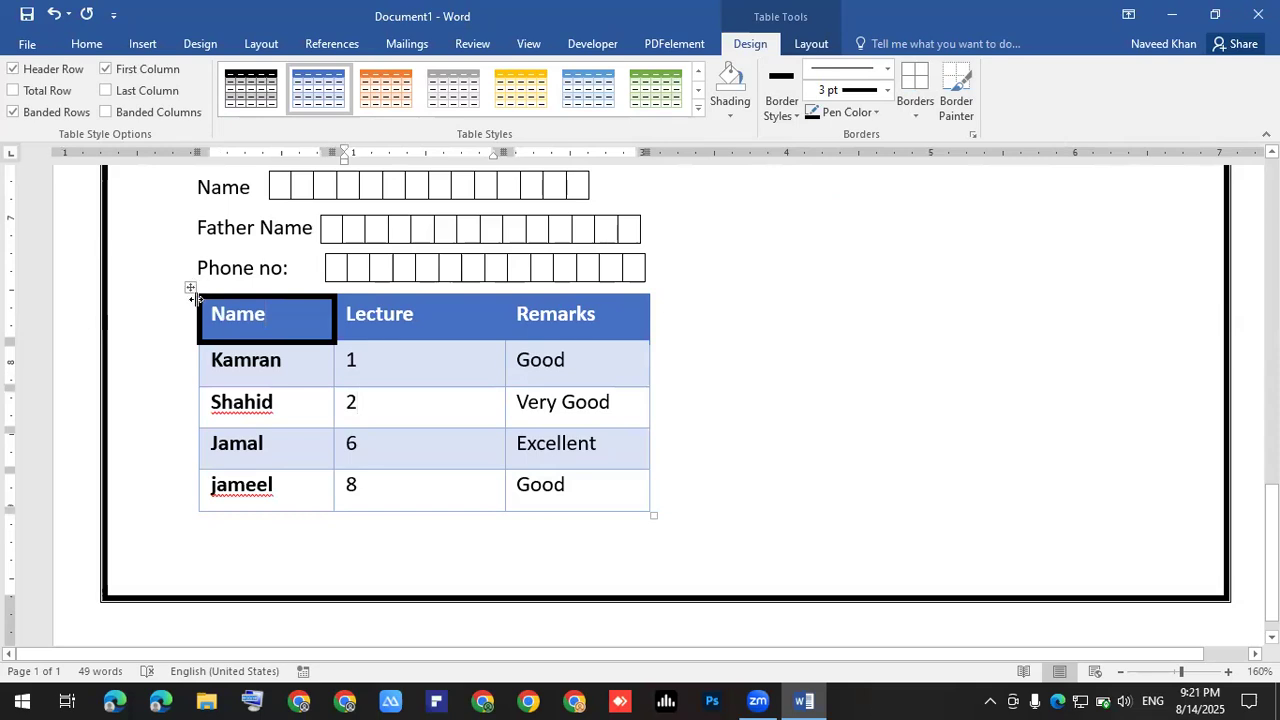
- Reselect the whole table and reapply solid black 3 pt borders to every cell
left_click(190, 287)
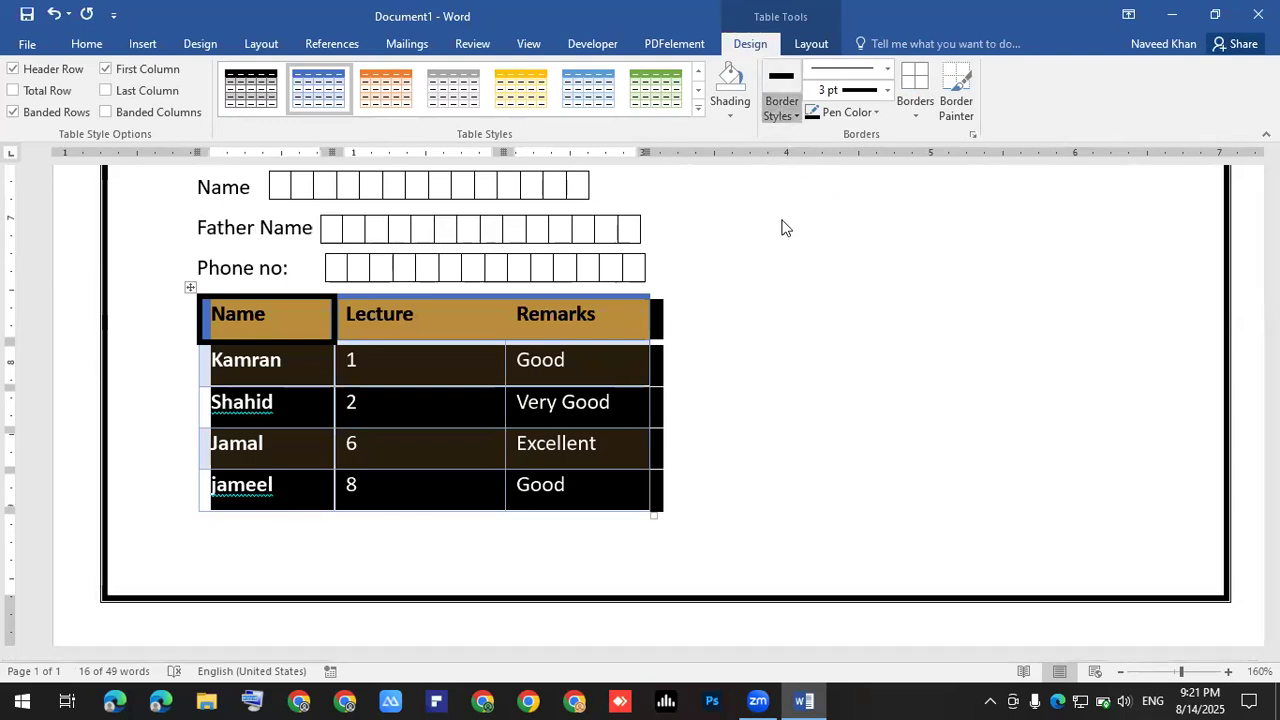
left_click(782, 105)
left_click(780, 191)
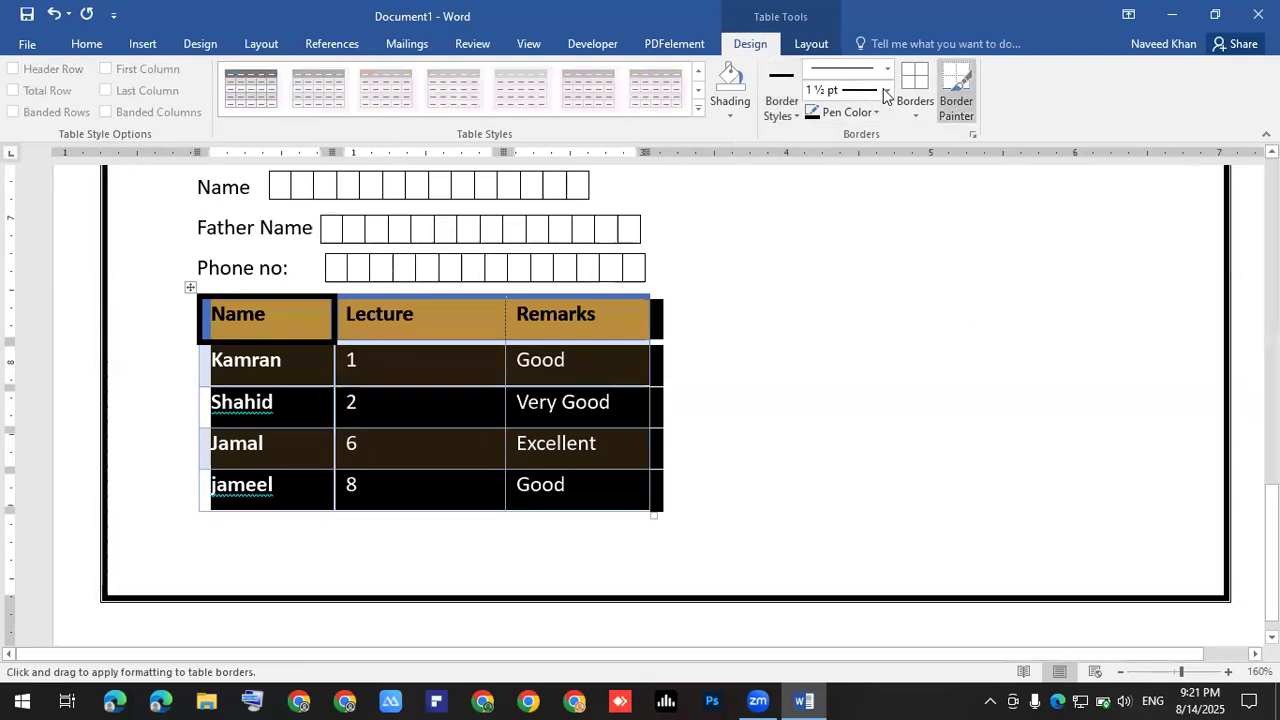
left_click(885, 90)
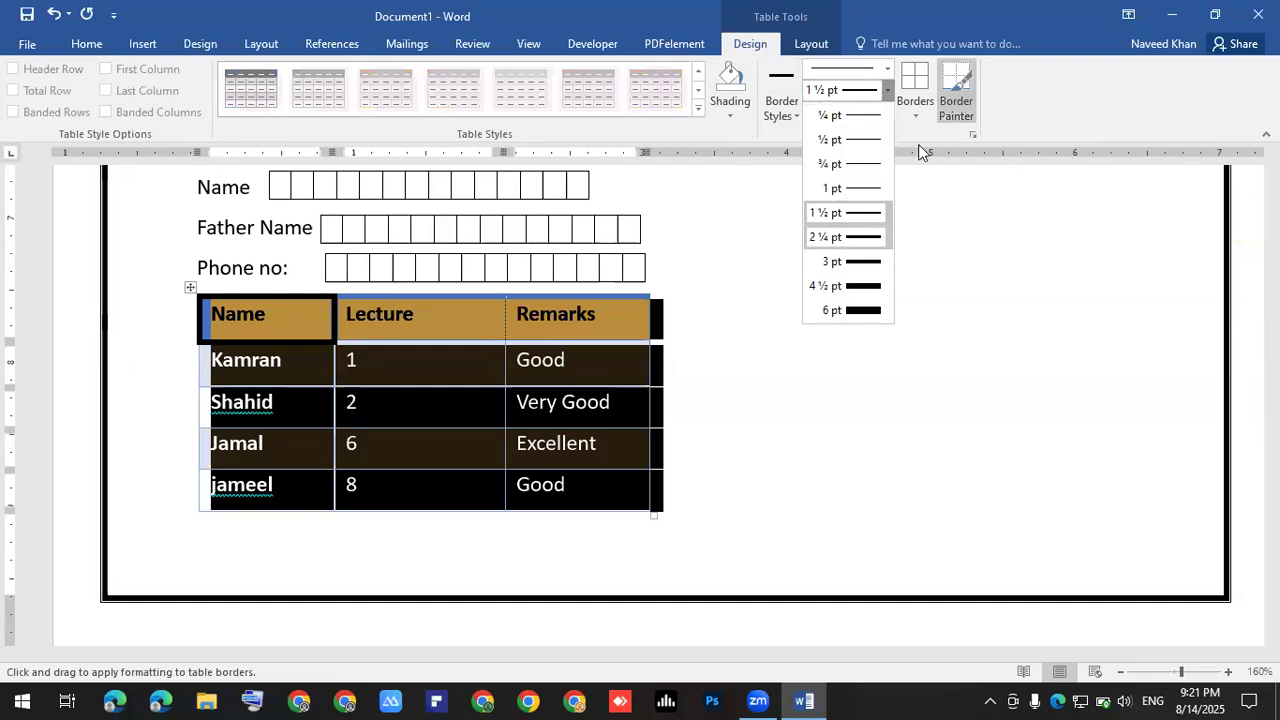
left_click(845, 261)
left_click(915, 112)
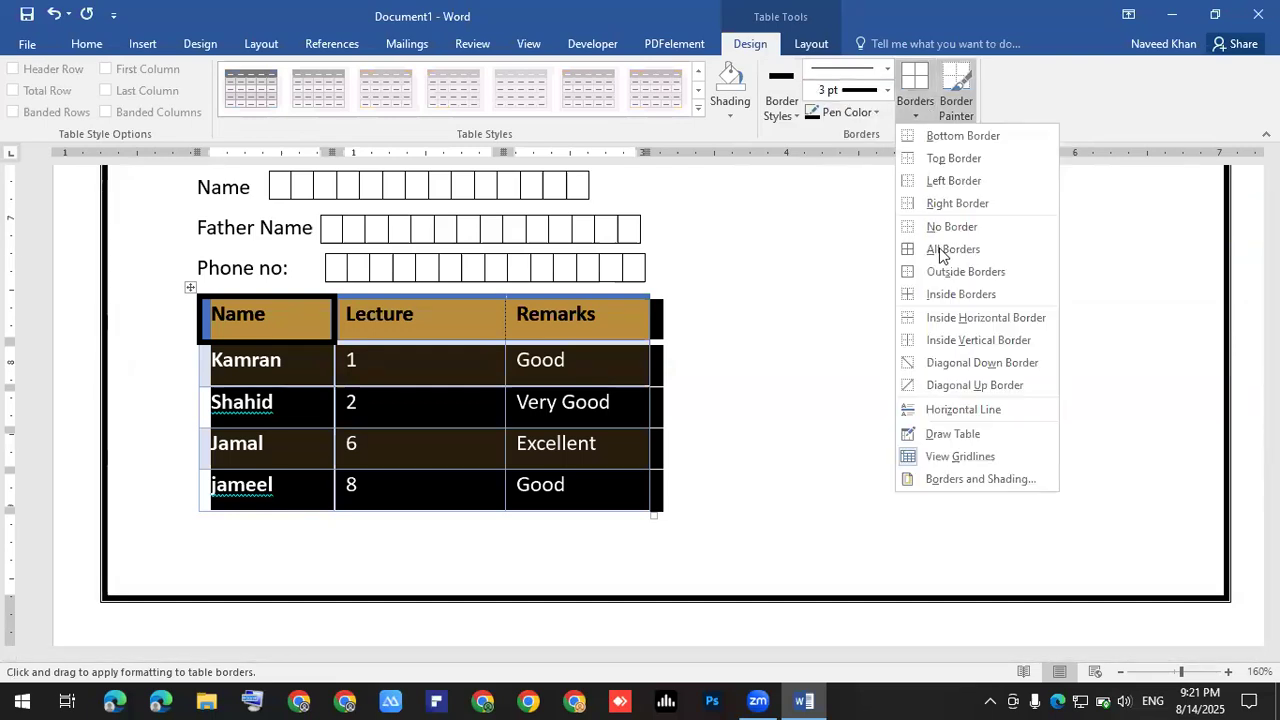
left_click(938, 252)
left_click(834, 386)
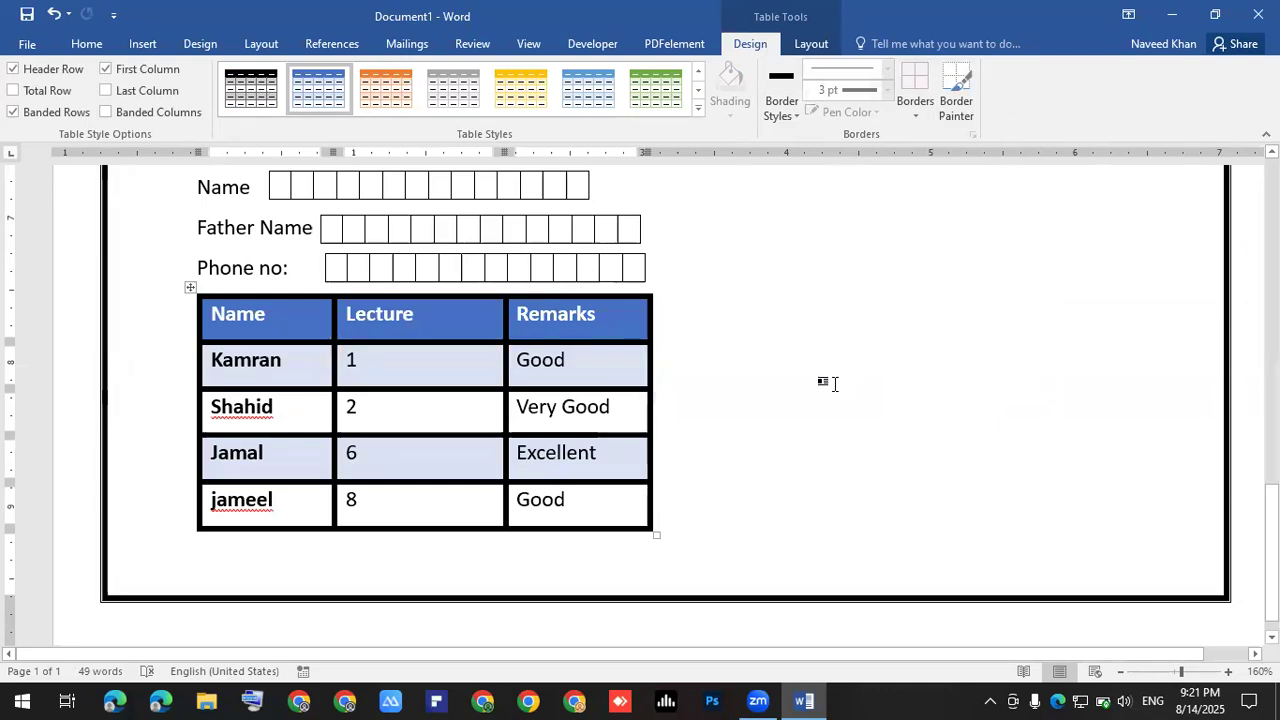
left_click_drag(578, 502, 150, 35)
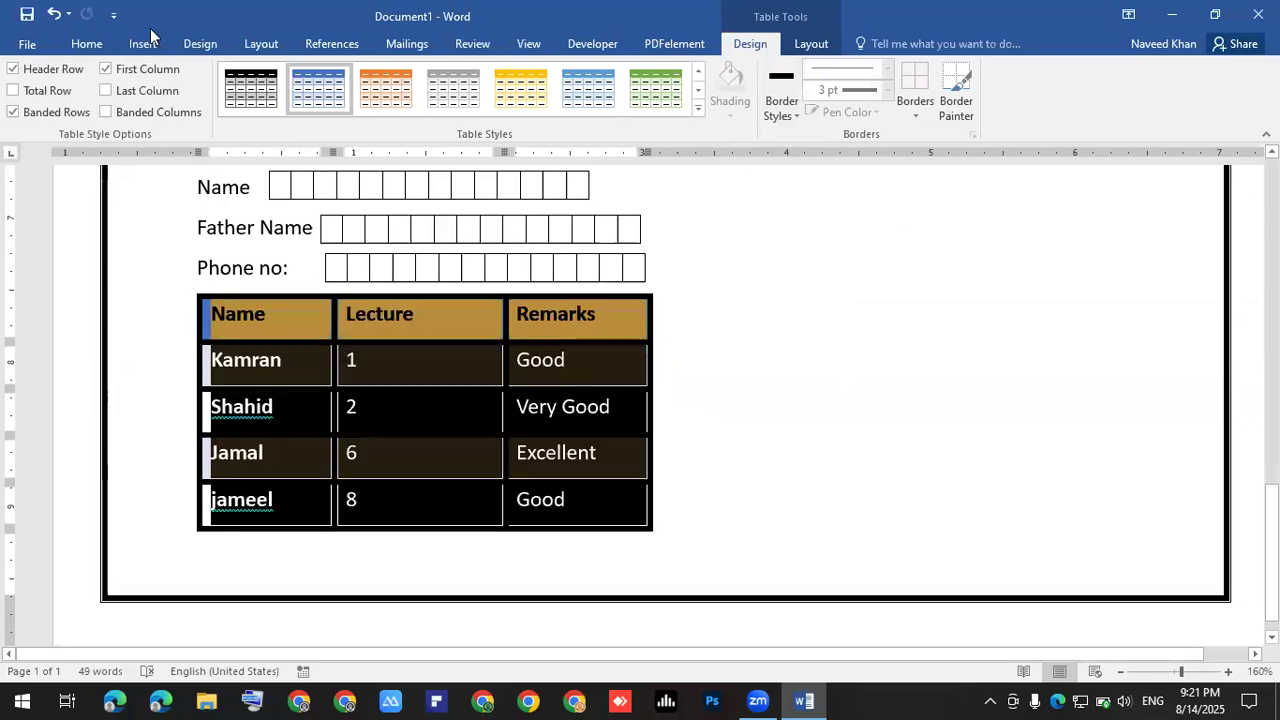
- Center-align the text in all cells of the selected table from the Home tab
left_click(87, 43)
left_click(436, 112)
left_click(870, 358)
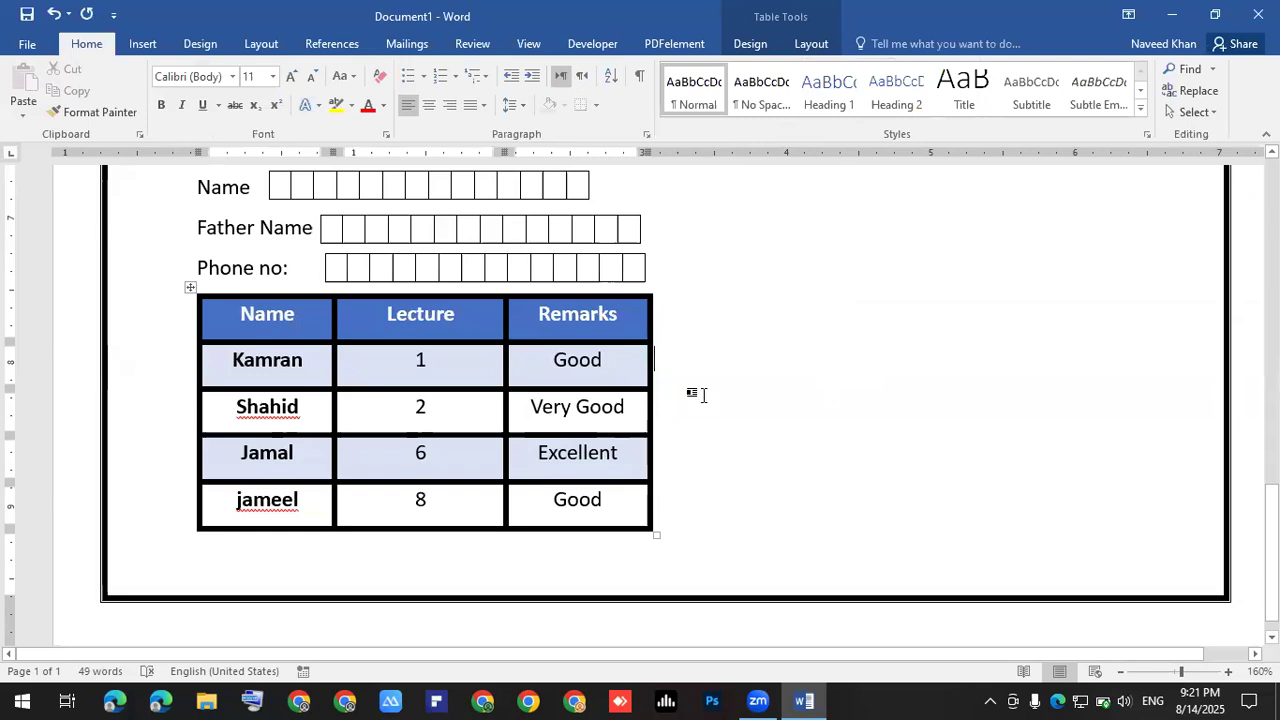
scroll(708, 410, "down", 7, "ctrl")
scroll(719, 414, "up", 7)
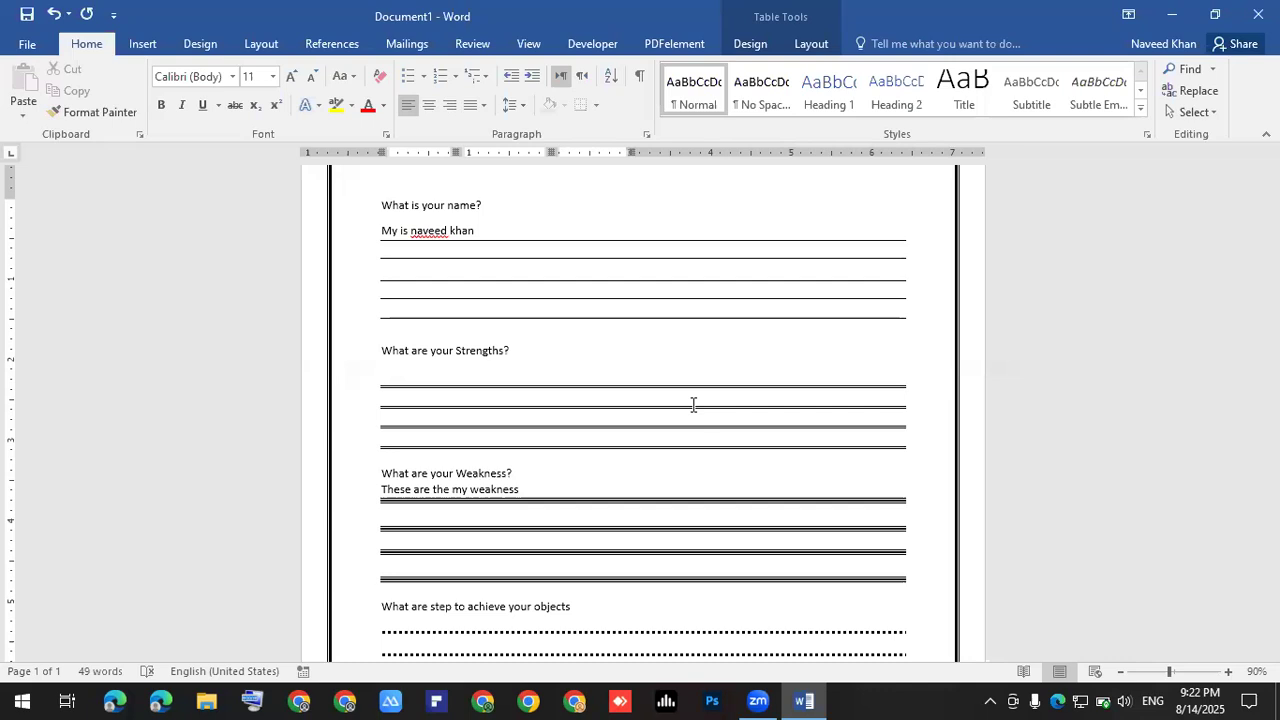
left_click(545, 697)
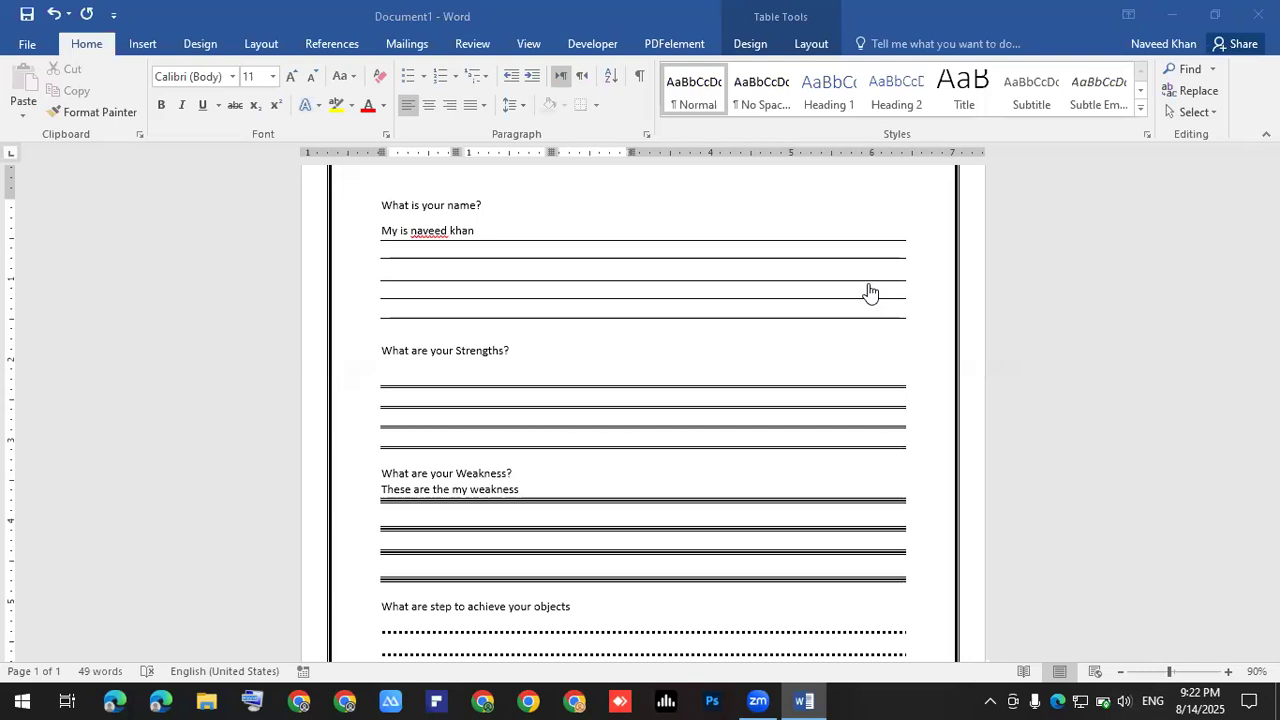
scroll(686, 390, "down", 6)
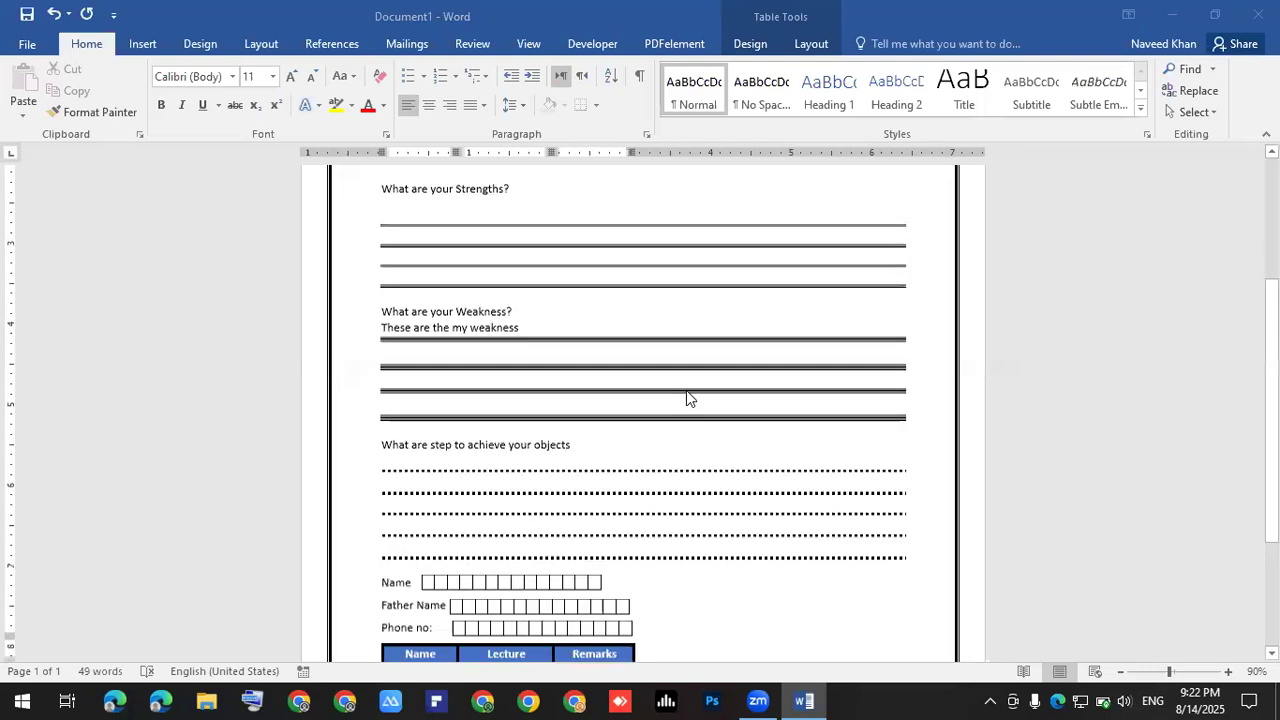
scroll(435, 475, "down", 1)
left_click(437, 466)
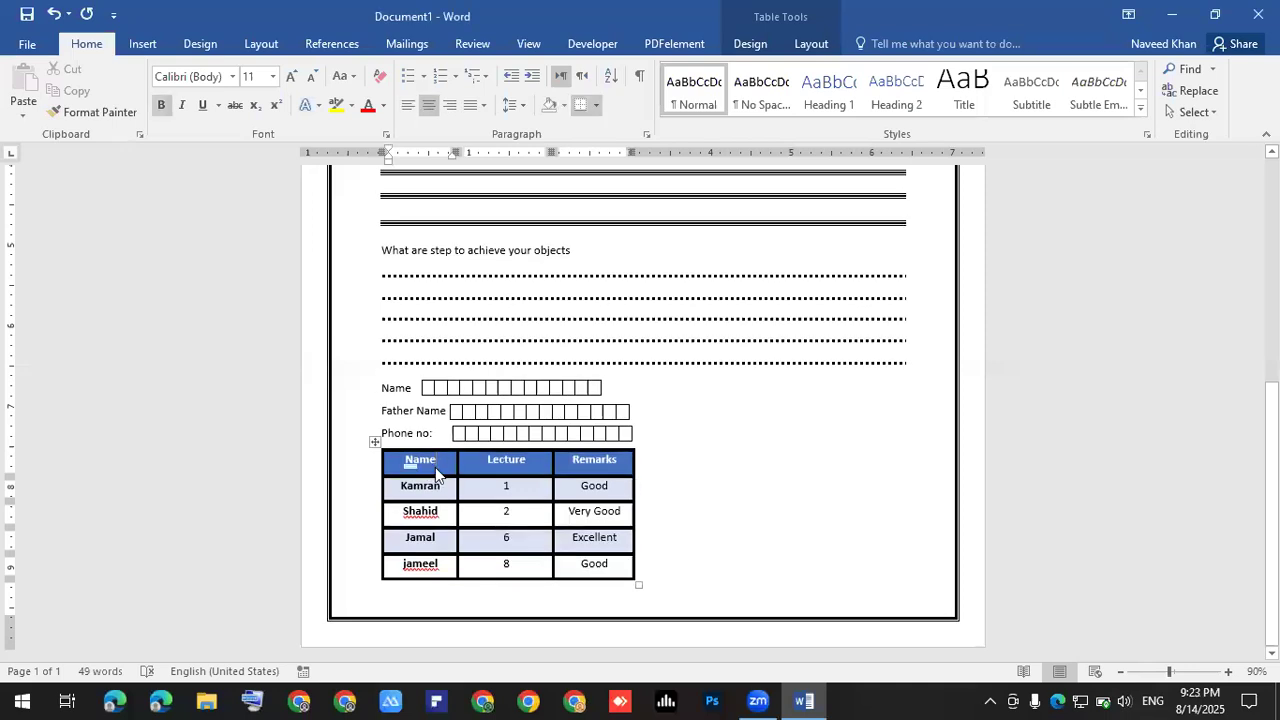
scroll(435, 467, "up", 6, "ctrl")
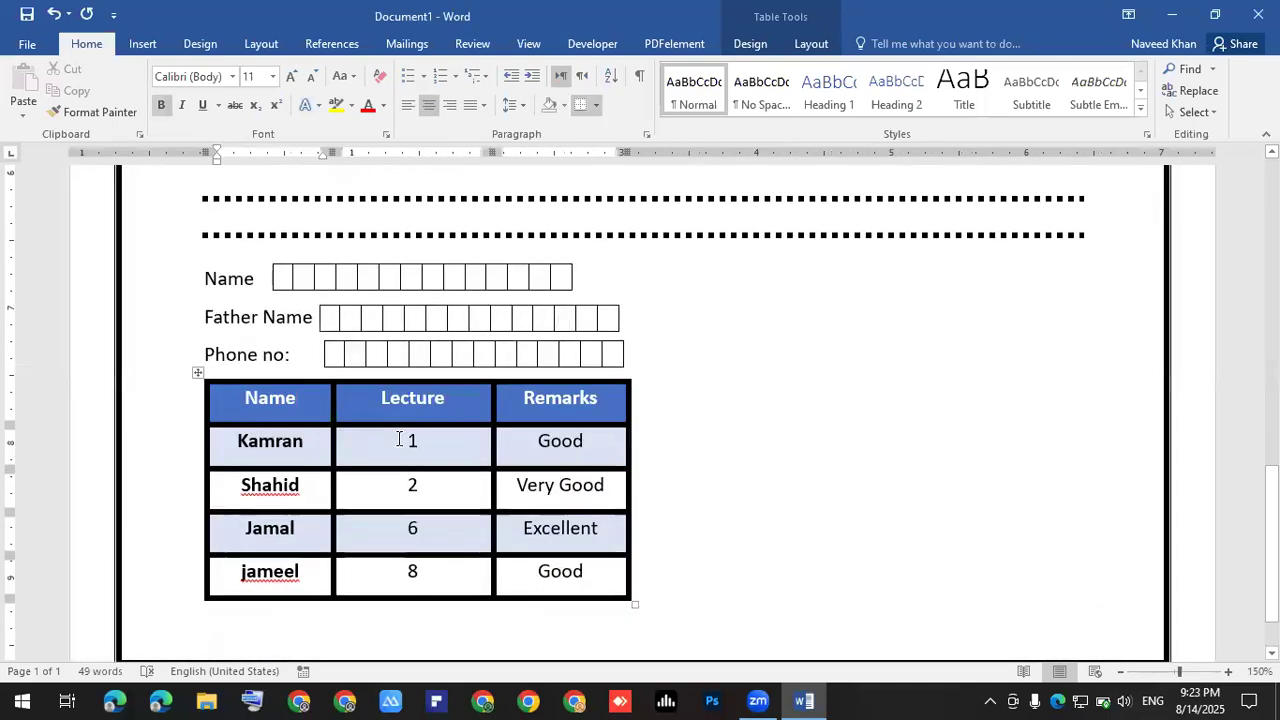
scroll(399, 439, "down", 1)
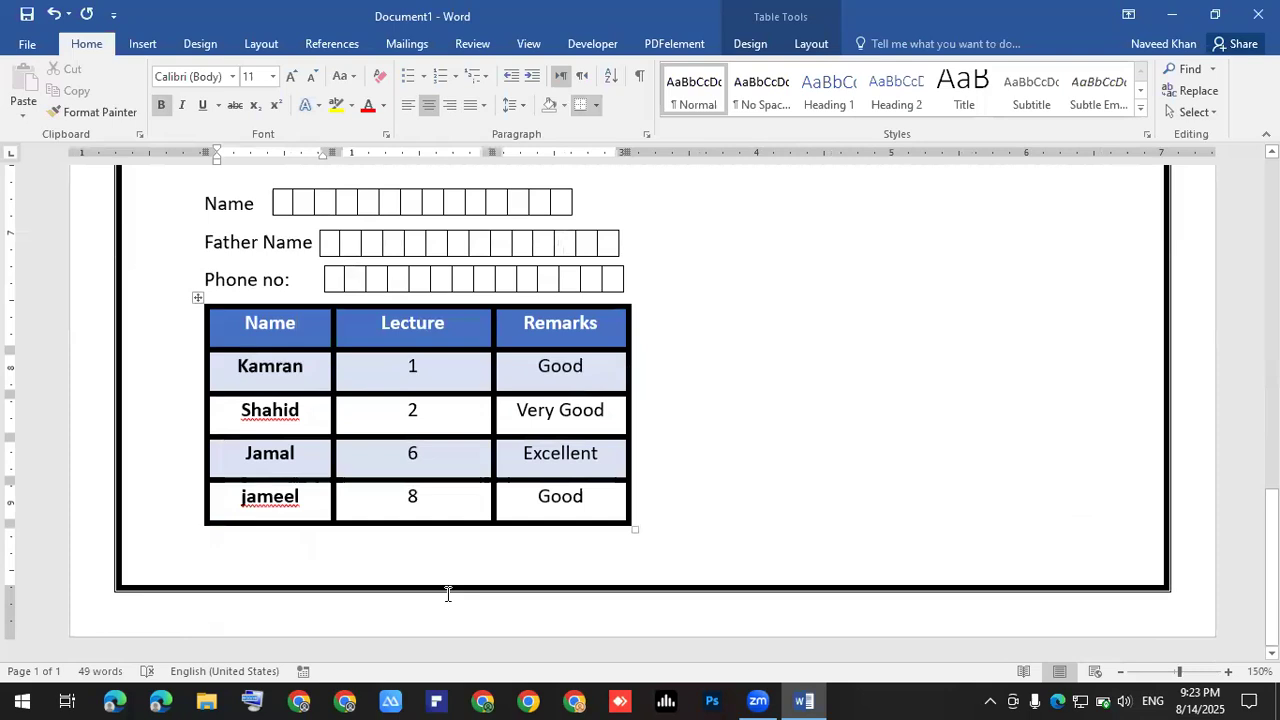